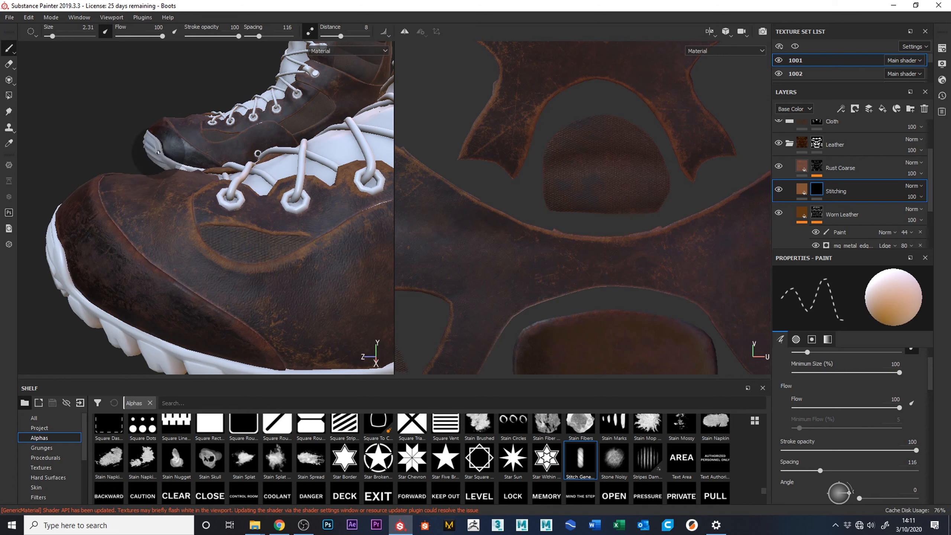
mouse_move(187, 240)
left_mouse_down()
mouse_move(271, 271)
mouse_move(351, 263)
mouse_move(348, 337)
mouse_move(360, 363)
left_mouse_up()
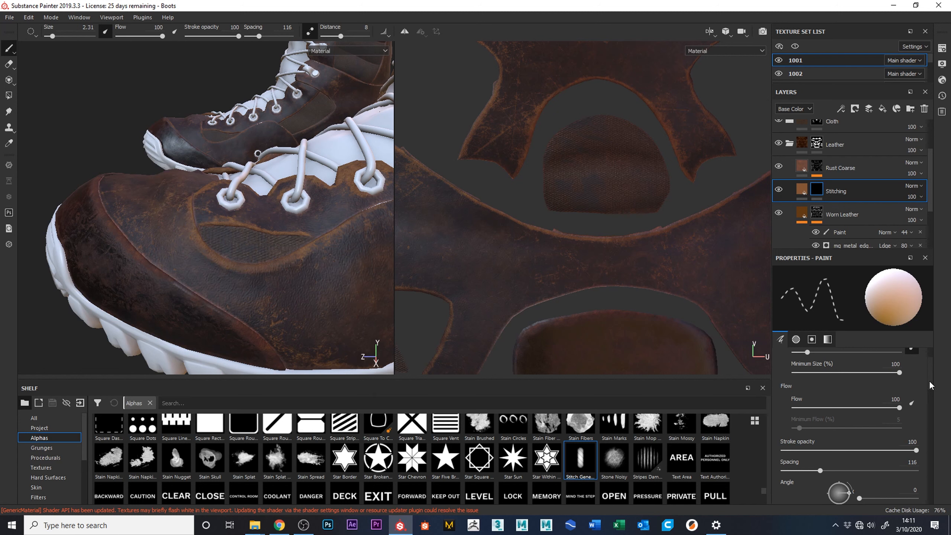
left_click_drag(930, 381, 933, 443)
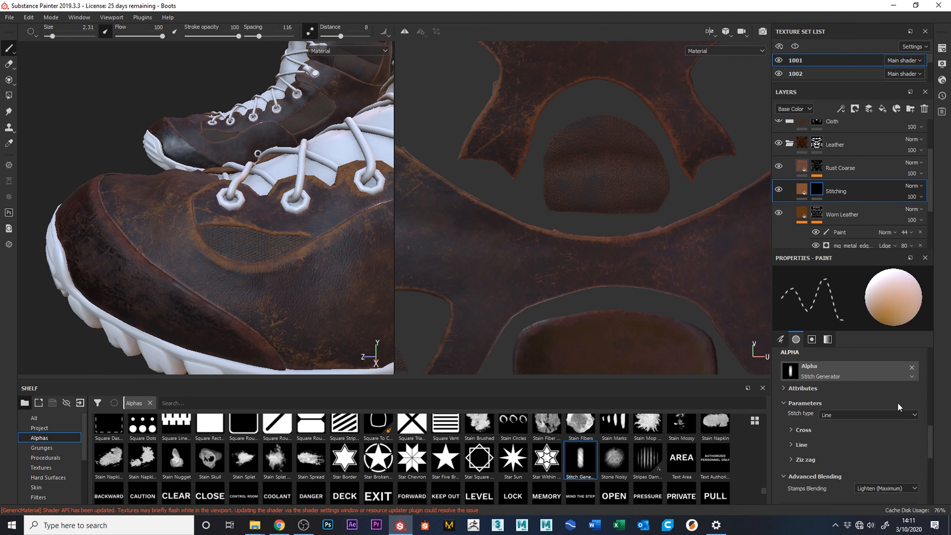
left_click(872, 374)
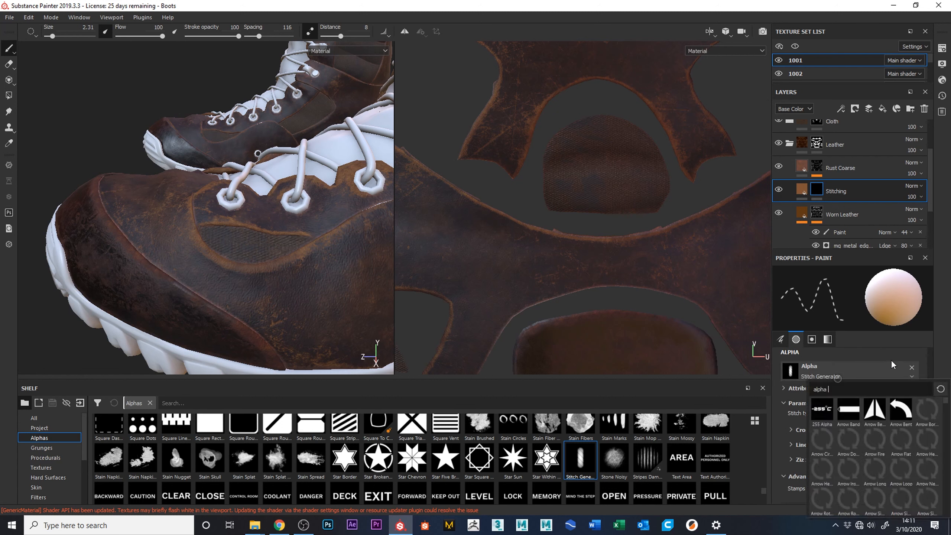
left_click_drag(929, 370, 888, 323)
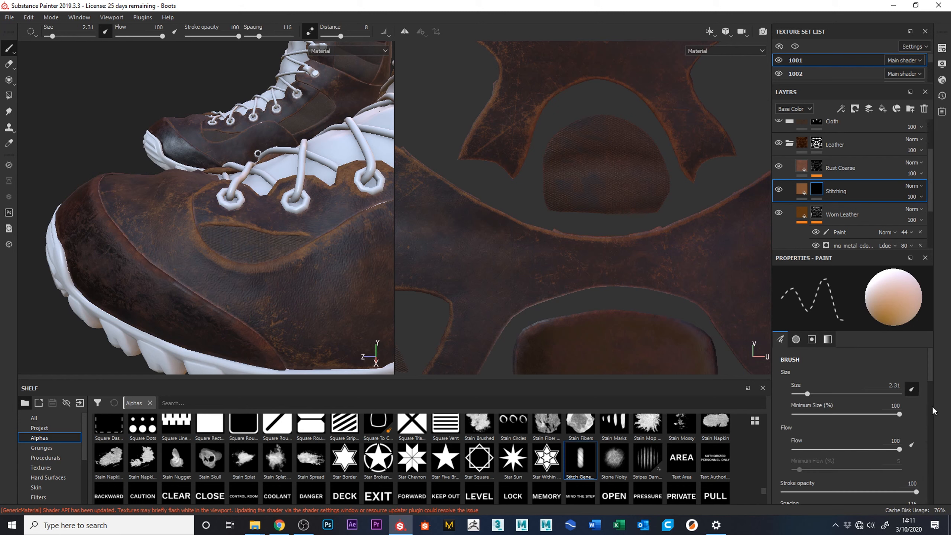
- Set the Stitch Generator alpha's stitch type to Cross and paint a test row of stitches across the front boot's toe
left_click_drag(933, 373, 931, 436)
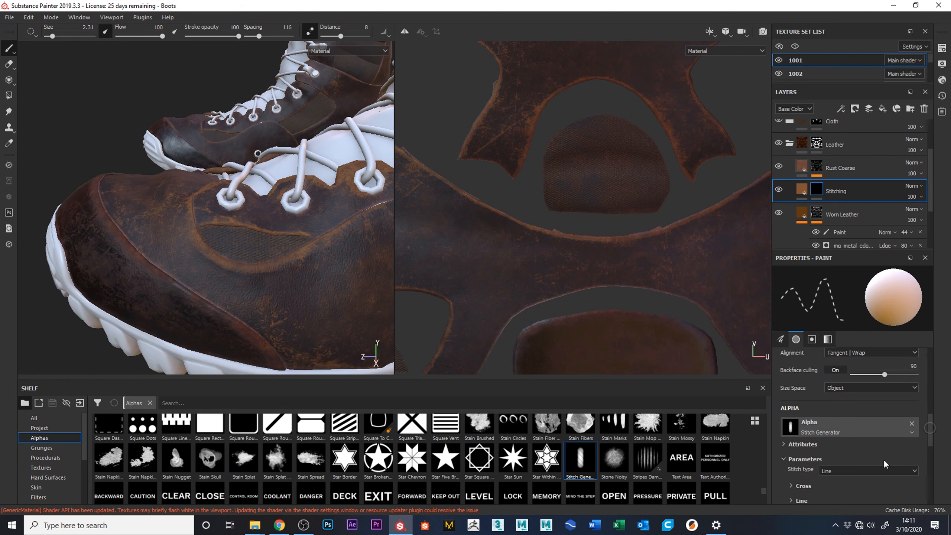
left_click_drag(931, 434, 930, 456)
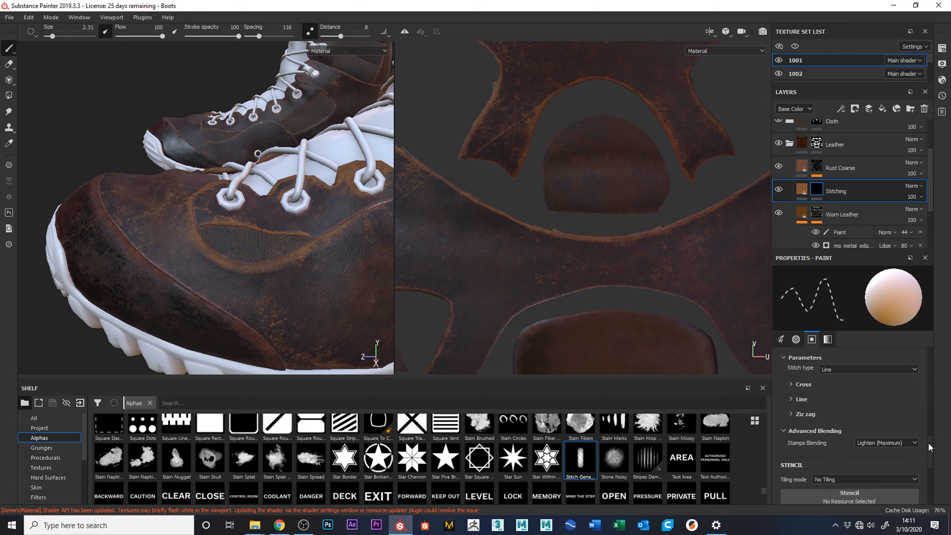
left_click(876, 369)
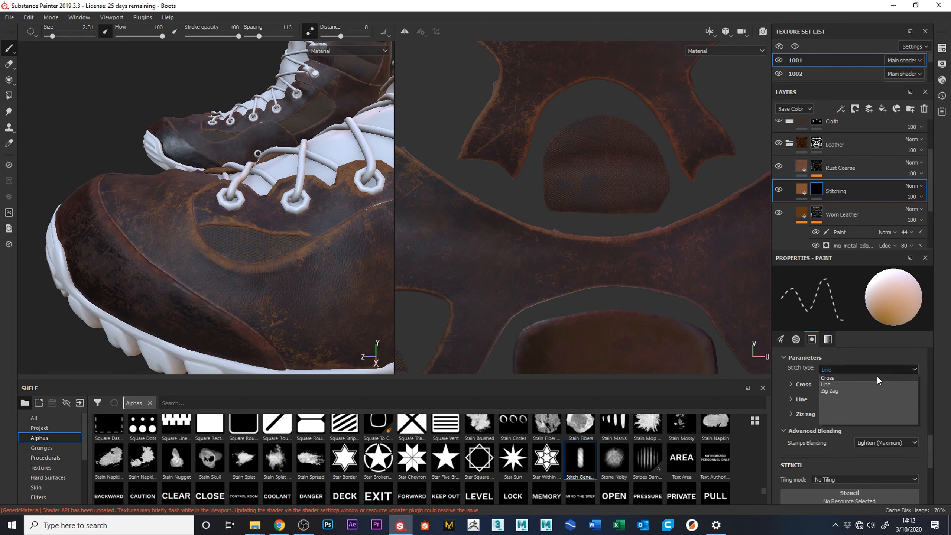
left_click(832, 378)
mouse_move(175, 214)
left_mouse_down()
mouse_move(185, 236)
mouse_move(243, 278)
mouse_move(326, 268)
mouse_move(381, 339)
left_mouse_up()
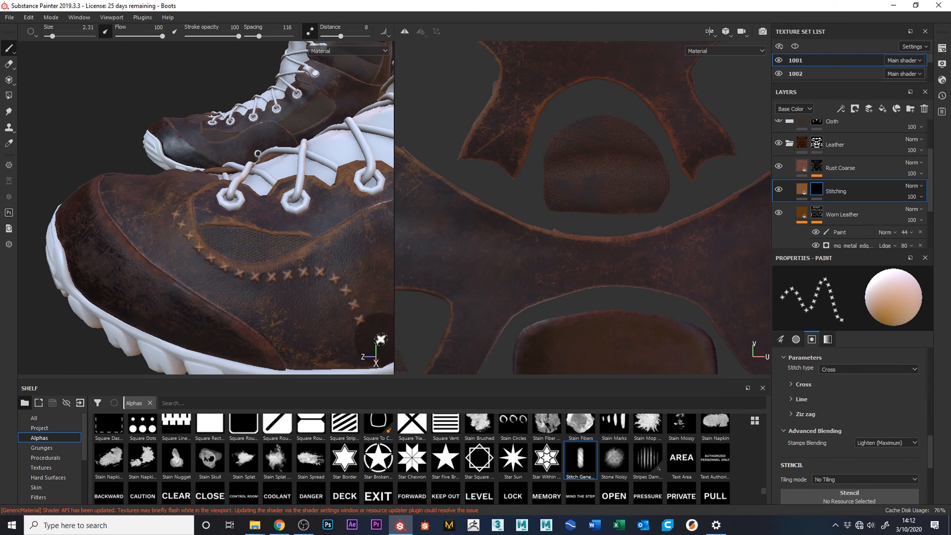
- Change the stitch type to Zig Zag and paint a test row just below the cross stitches on the toe
left_click(800, 384)
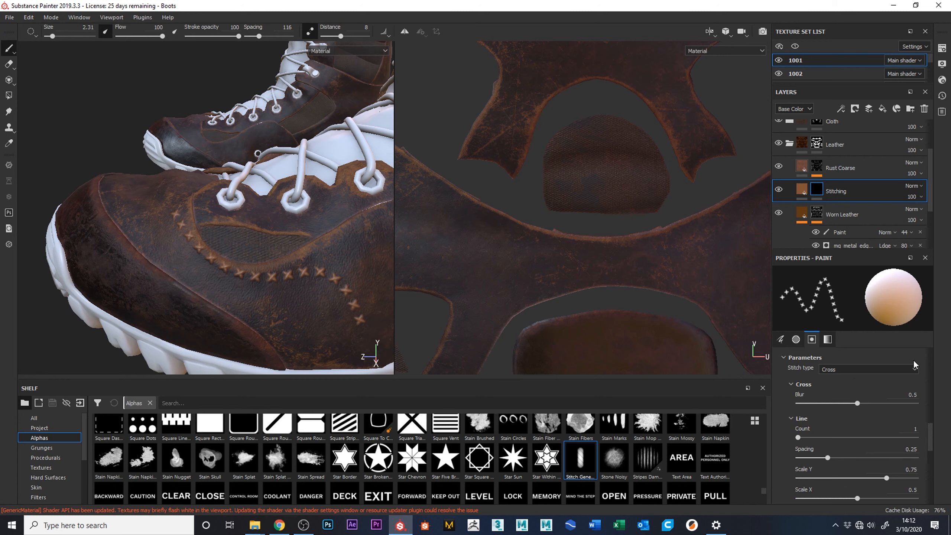
left_click(912, 370)
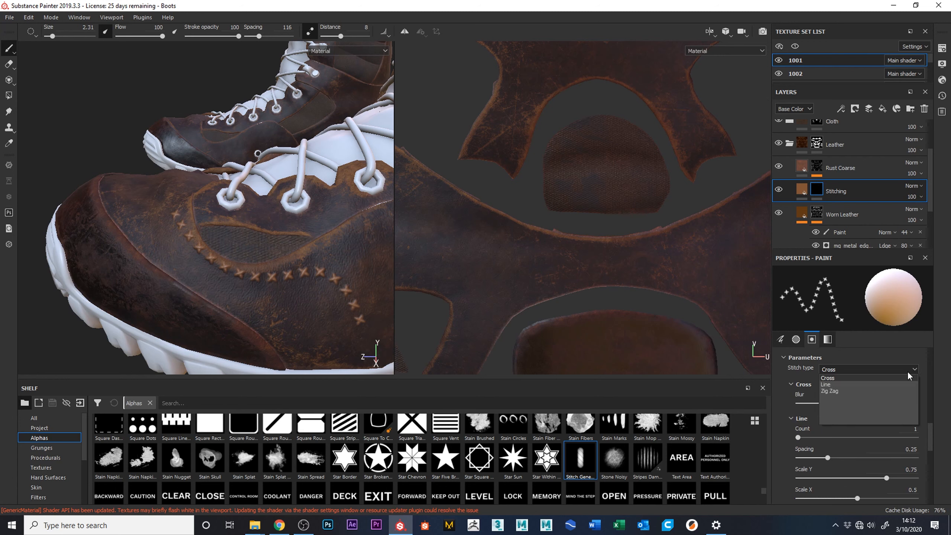
left_click(834, 390)
left_click_drag(163, 234, 317, 341)
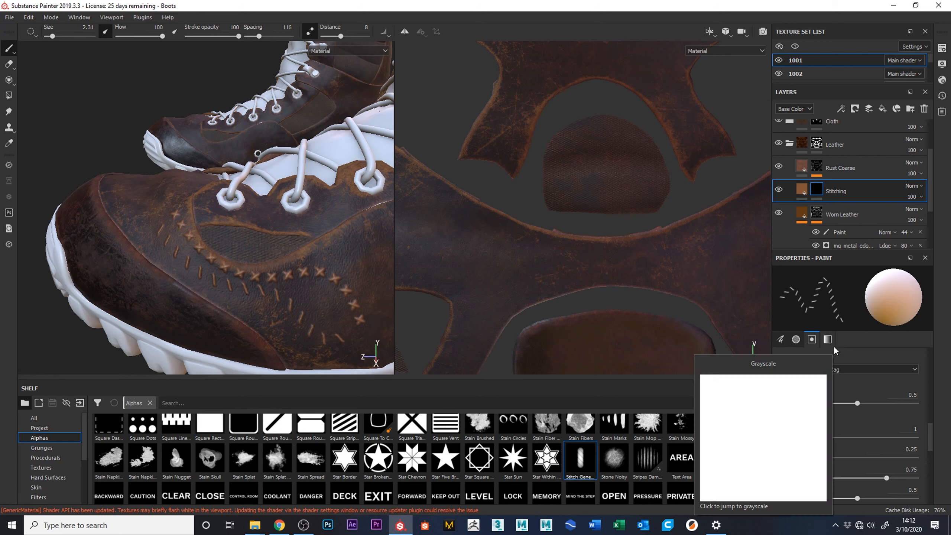
left_click(886, 356)
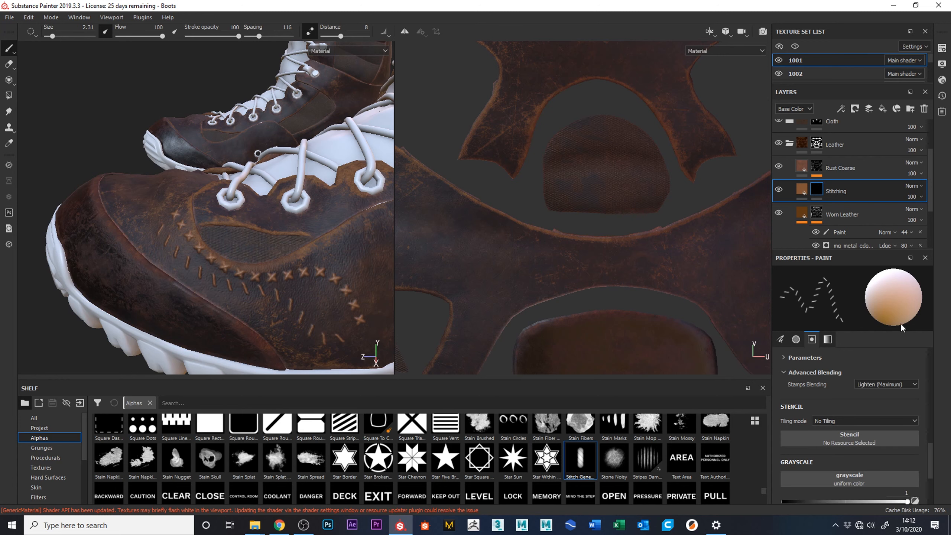
left_click(836, 372)
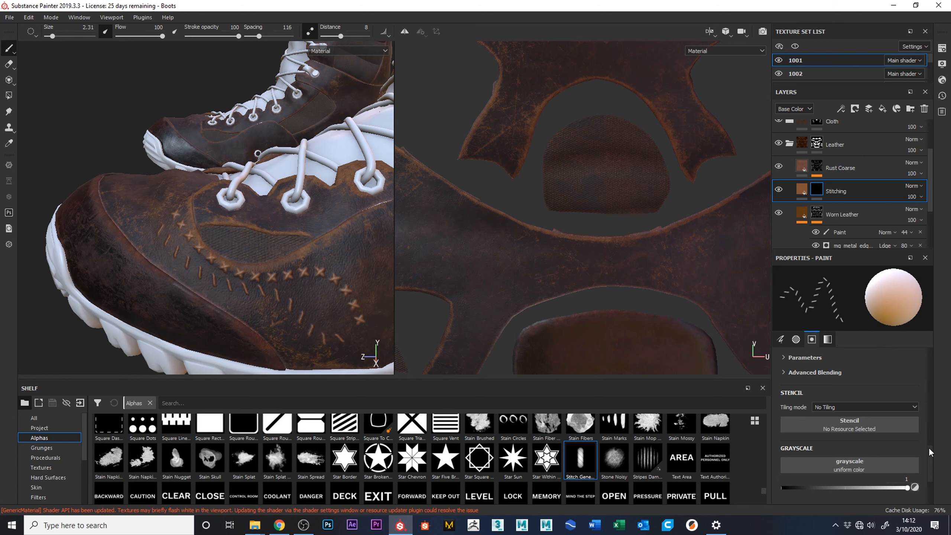
scroll(926, 456, "up", 3)
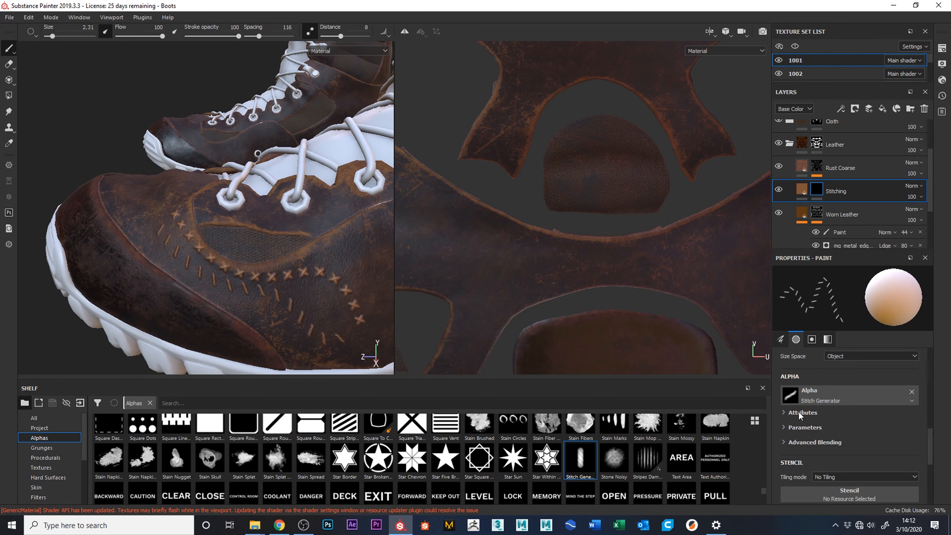
left_click(800, 412)
left_click(877, 413)
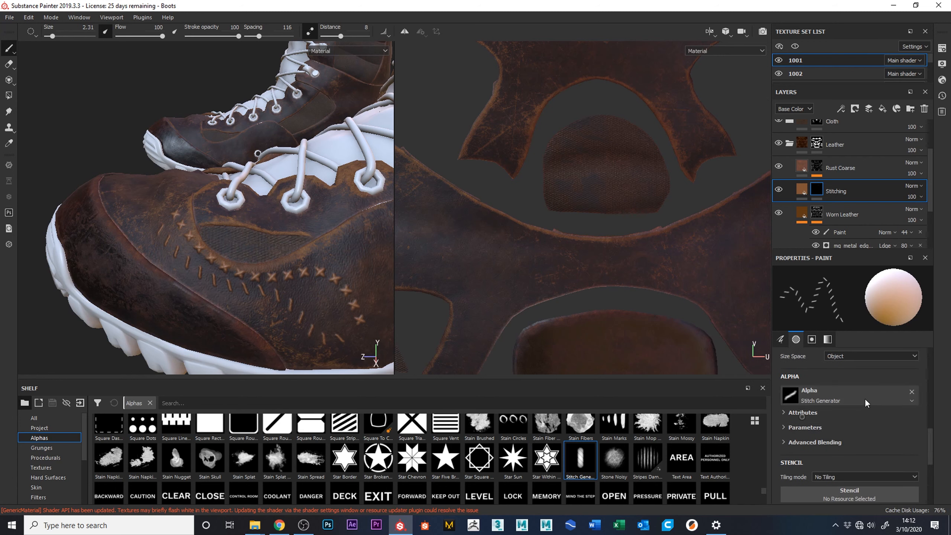
left_click(819, 425)
scroll(931, 433, "down", 2)
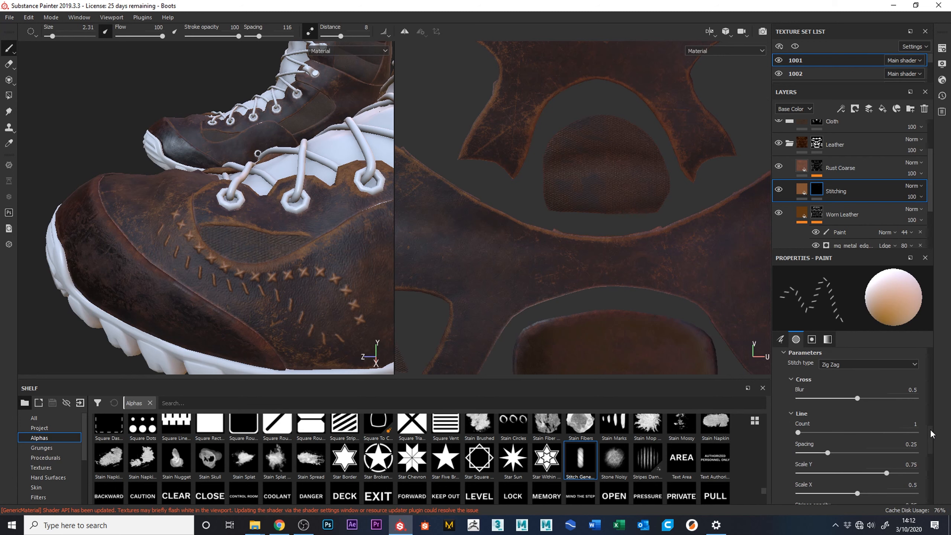
- Set the stitch type to Line with a count of 2 and paint a test row below the zigzag stitches
left_click(849, 365)
left_click(853, 377)
left_click_drag(798, 433, 857, 433)
mouse_move(142, 224)
left_mouse_down()
mouse_move(162, 257)
mouse_move(310, 355)
left_mouse_up()
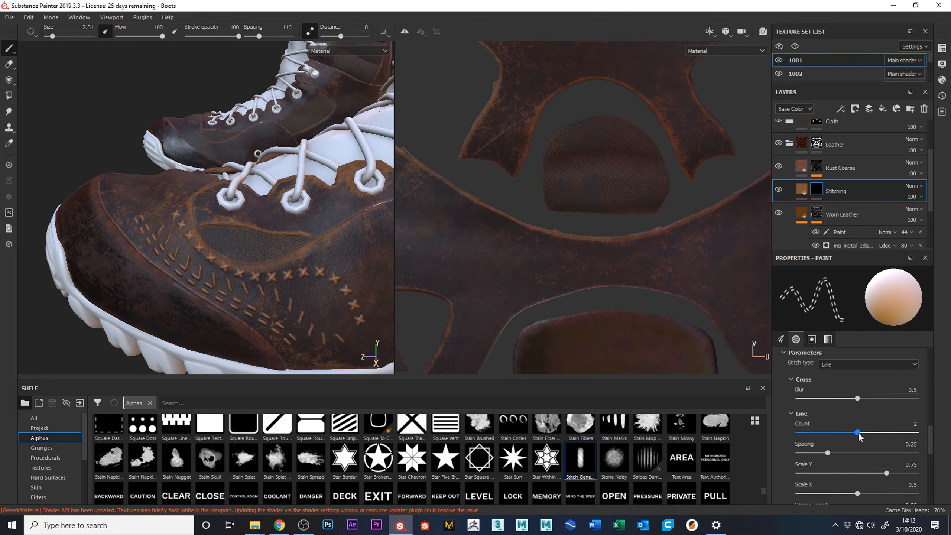
- Set the line count to 3, paint a vertical test row on the boot's side, and undo all the test stitching
left_click(890, 434)
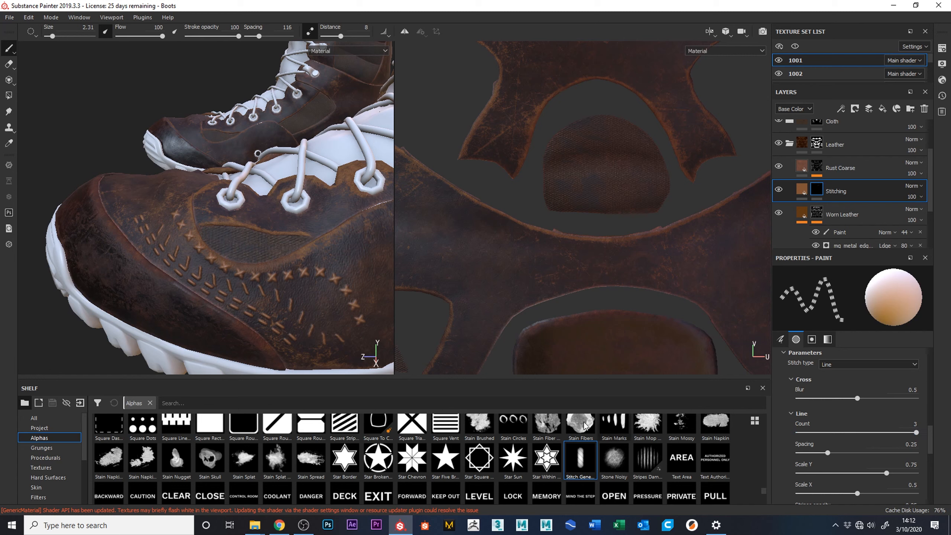
left_click_drag(372, 225, 365, 322)
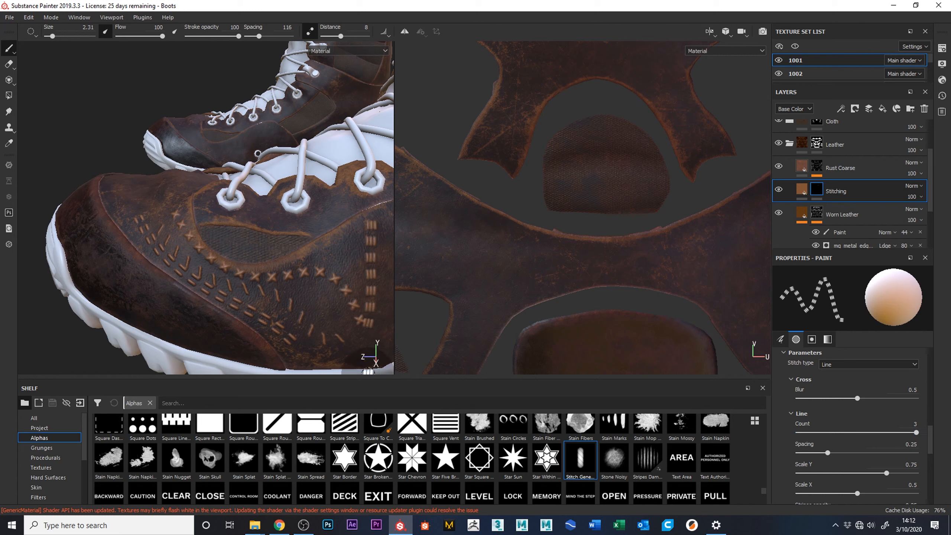
key("ctrl+z")
key("ctrl+z")
key("ctrl+z")
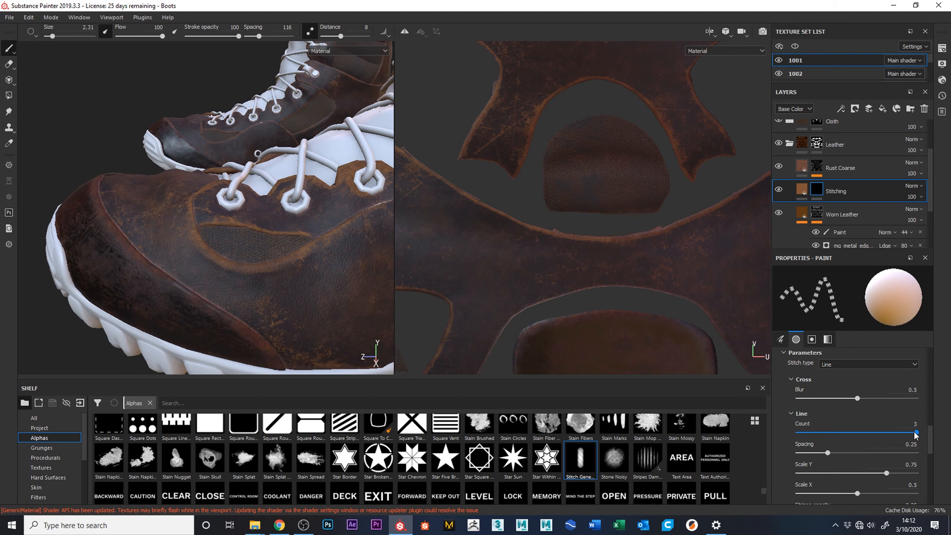
- Set the line count to 2 and the spacing to 0.47, and undo a test row painted on the toe
mouse_move(915, 433)
left_mouse_down()
mouse_move(859, 433)
mouse_move(835, 454)
mouse_move(854, 452)
left_mouse_up()
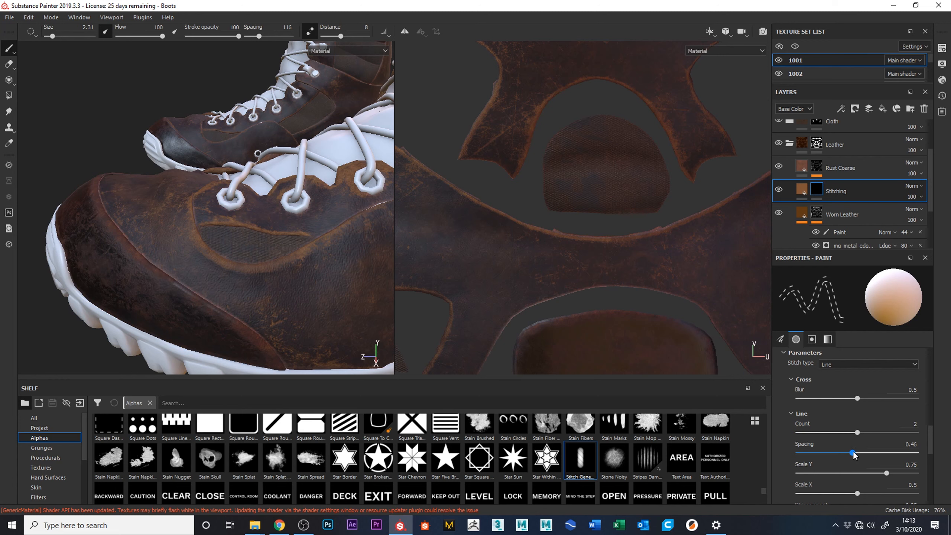
left_click_drag(157, 204, 238, 289)
key("ctrl+z")
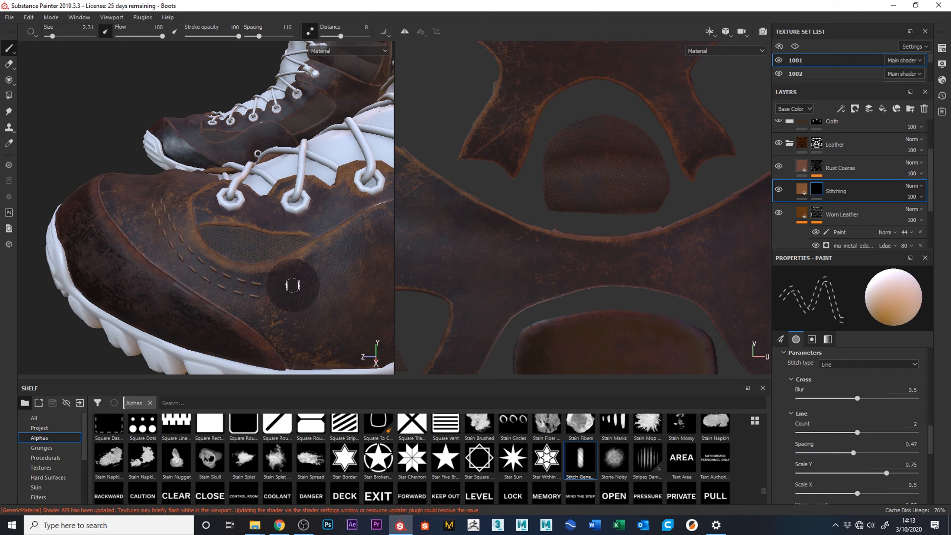
- Set the line spacing to 0.23 and test Scale Y at 0 and 1 with stitch rows on the toe, undoing them
left_click_drag(854, 453, 824, 453)
left_click_drag(887, 473, 794, 485)
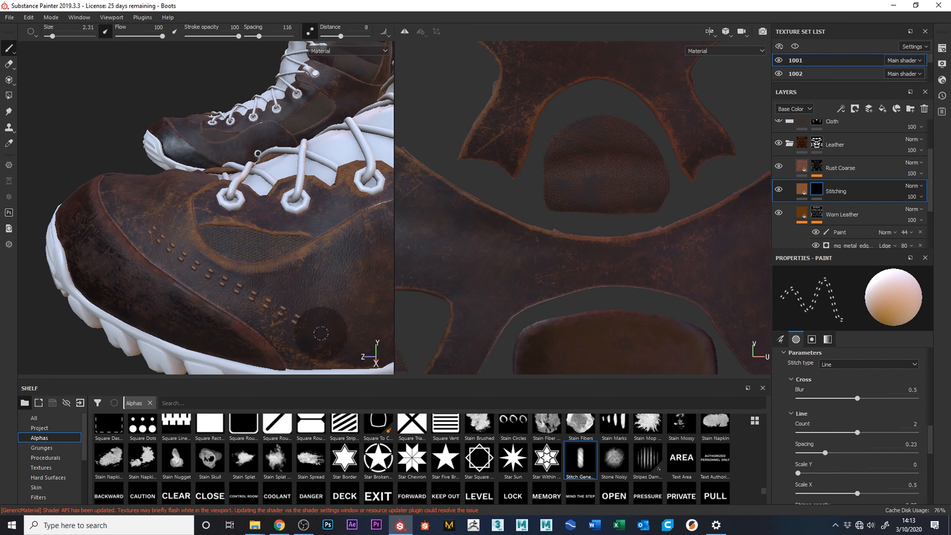
left_click_drag(823, 473, 918, 472)
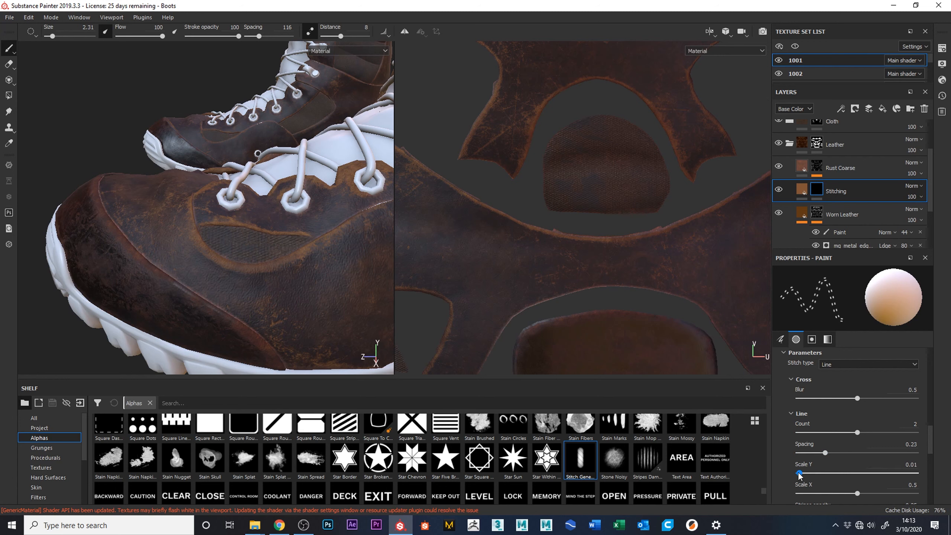
left_click_drag(169, 247, 309, 343)
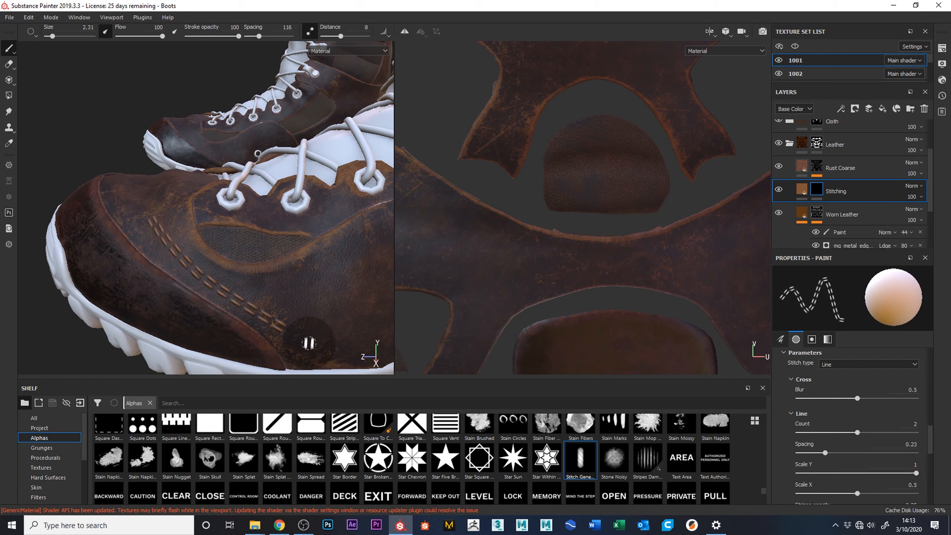
key("ctrl+z")
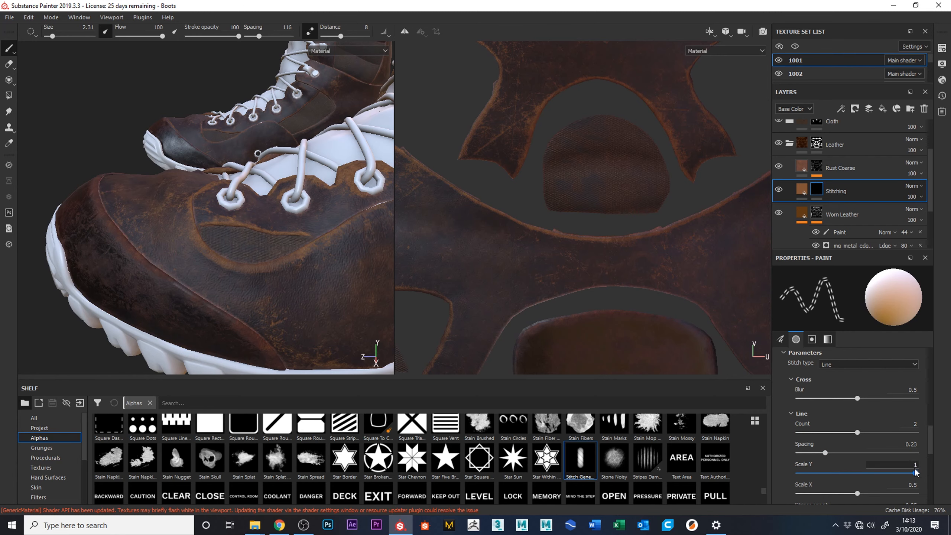
- Try Scale Y at 2 and at 4 for the line stitch, painting a test row on the toe with each value
left_click(914, 469)
key("BackSpace")
key("Return")
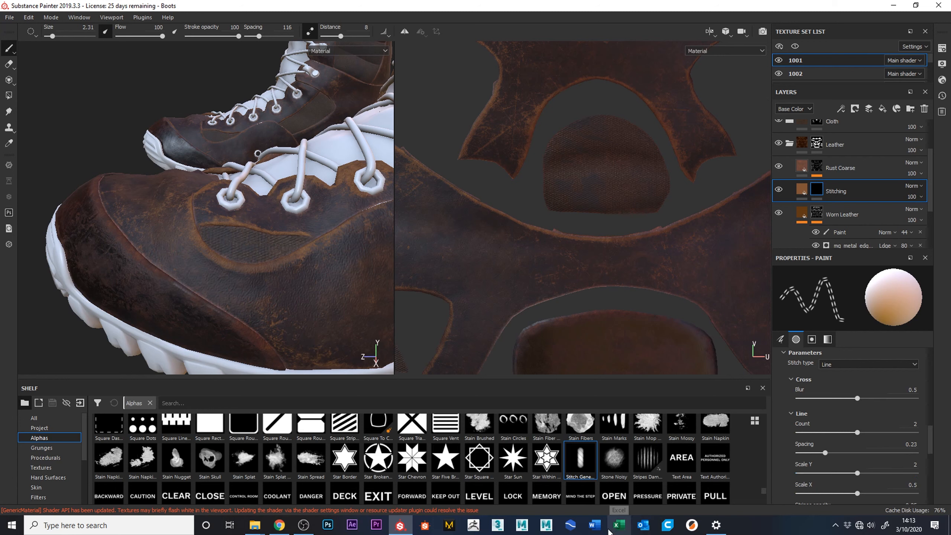
mouse_move(123, 195)
left_mouse_down()
mouse_move(195, 272)
mouse_move(281, 326)
left_mouse_up()
left_click_drag(858, 473, 916, 473)
mouse_move(156, 202)
left_mouse_down()
mouse_move(214, 273)
mouse_move(295, 314)
left_mouse_up()
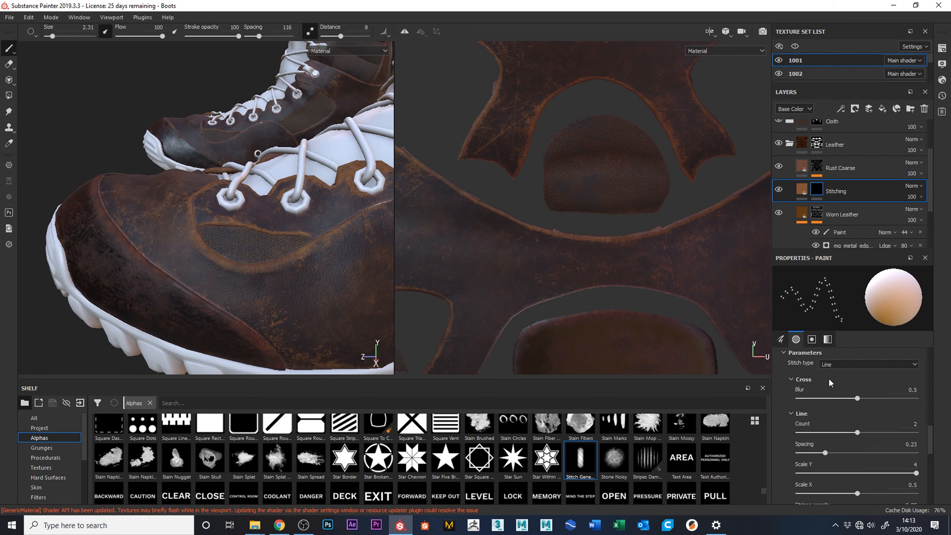
- Try Scale Y at 1.47 and Scale X at 0.77 with a test row on the toe, and undo the row
mouse_move(857, 493)
left_mouse_down()
mouse_move(896, 497)
mouse_move(899, 474)
mouse_move(840, 486)
left_mouse_up()
mouse_move(147, 221)
left_mouse_down()
mouse_move(290, 310)
mouse_move(319, 312)
left_mouse_up()
key("ctrl+z")
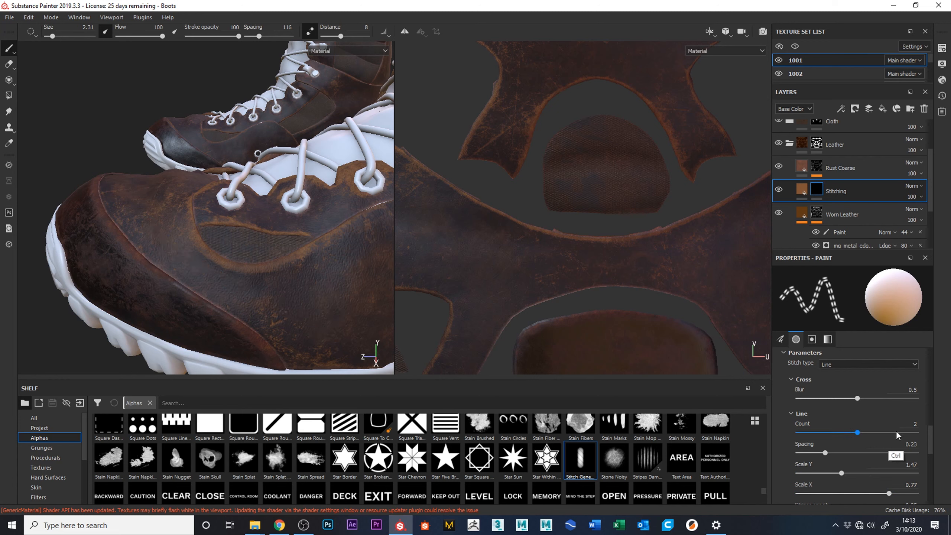
- Set the line stitch's Scale Y to 0.96 and Scale X to 0.47
left_click_drag(841, 473, 826, 473)
left_click_drag(889, 493, 853, 498)
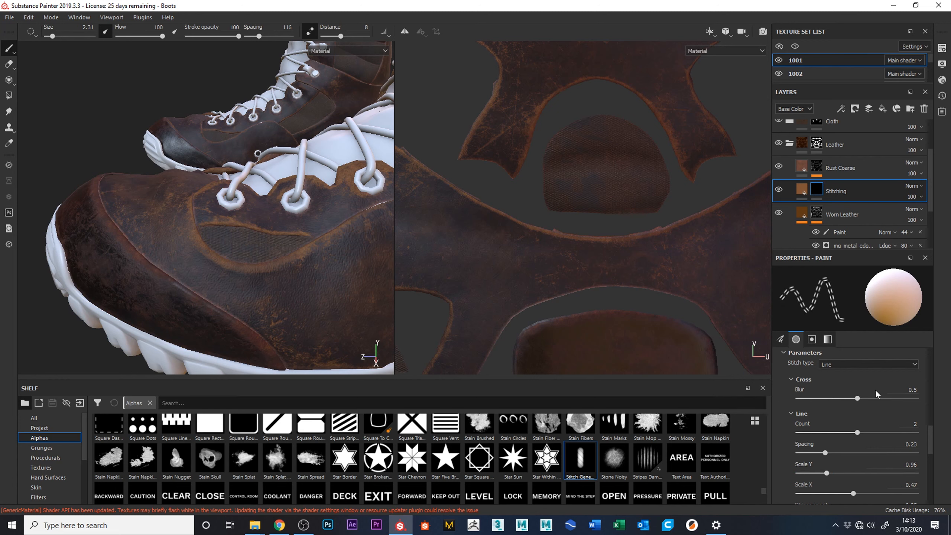
scroll(931, 450, "down", 3)
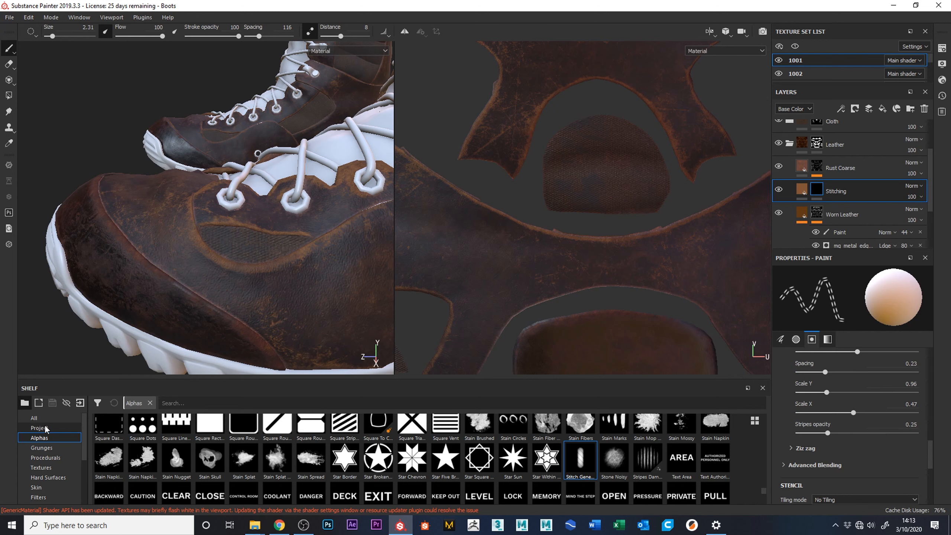
- Replace the brush's alpha with the project's doubleStitch image and check it in the brush's alpha settings
left_click(56, 427)
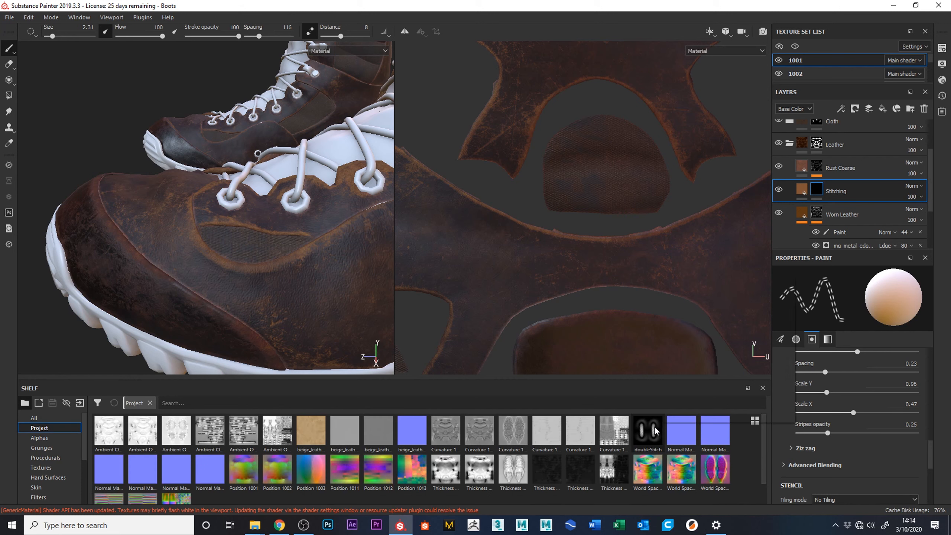
mouse_move(655, 431)
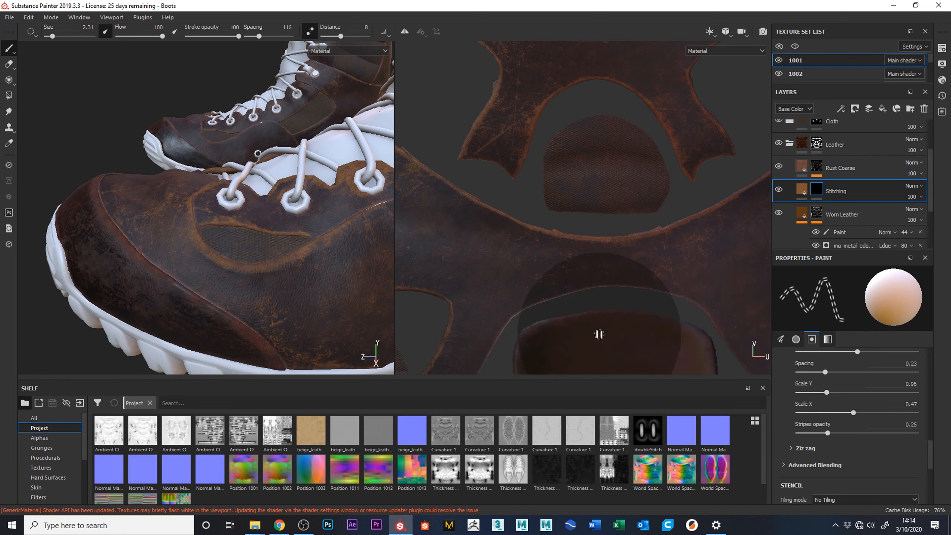
left_click(654, 427)
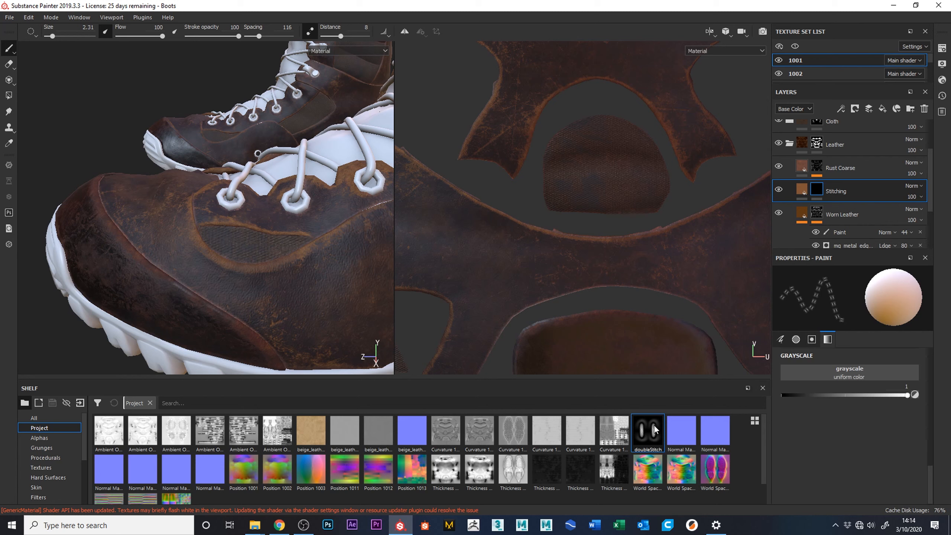
left_click_drag(929, 473, 934, 428)
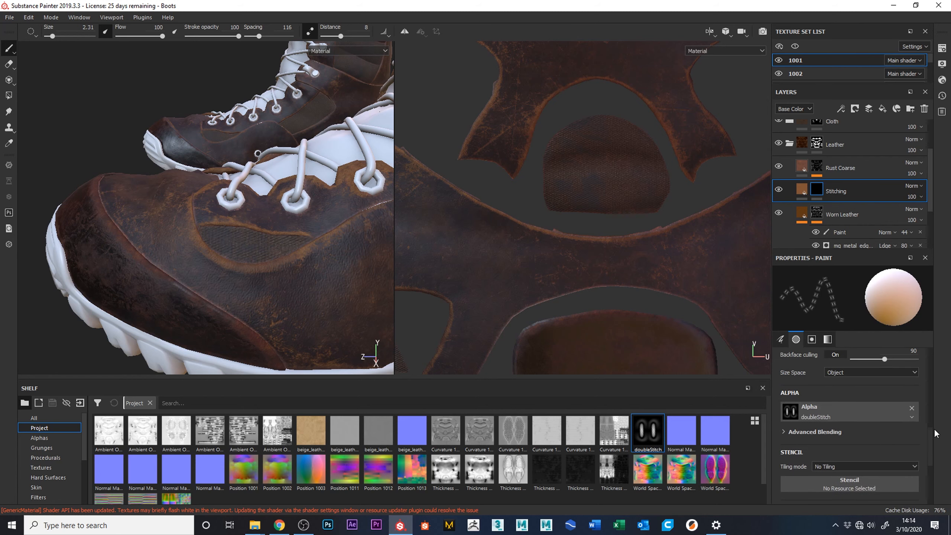
- Try a doubleStitch test row on the toe and another with the brush spacing at 77, undoing both rows
mouse_move(182, 217)
left_mouse_down()
mouse_move(228, 281)
mouse_move(325, 298)
left_mouse_up()
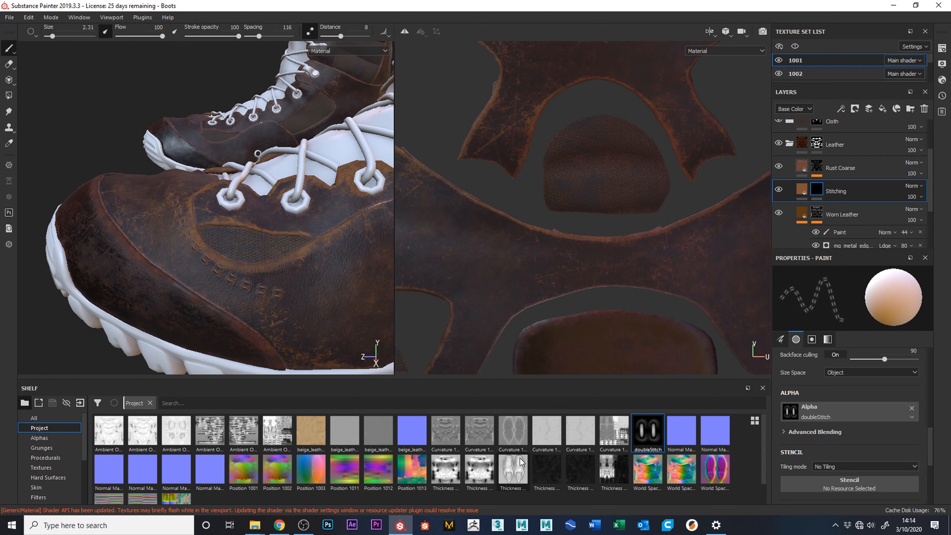
left_click_drag(929, 441, 932, 420)
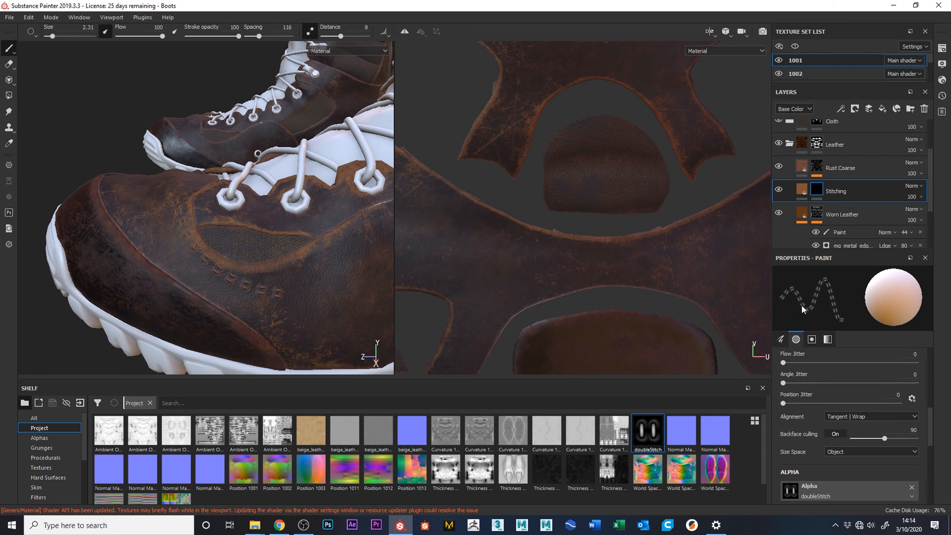
left_click_drag(930, 419, 932, 370)
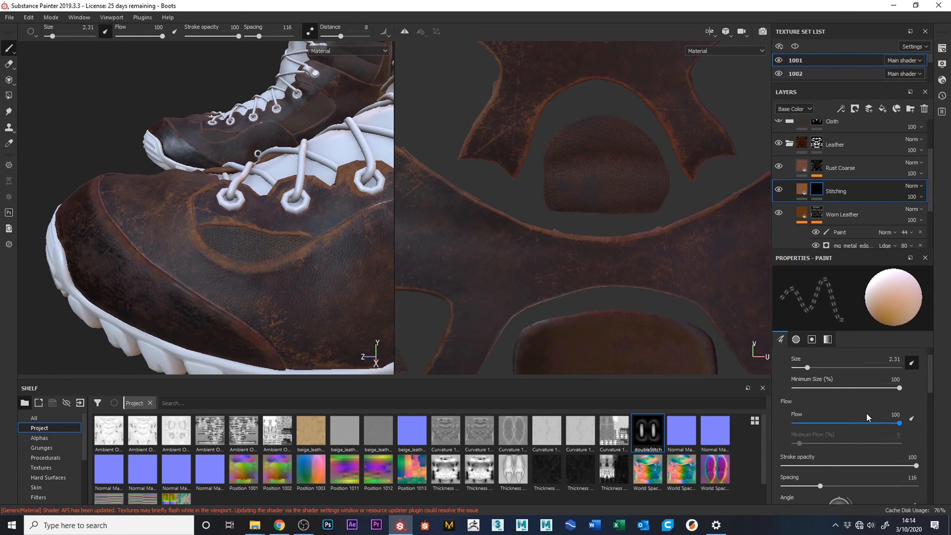
left_click_drag(816, 488, 807, 488)
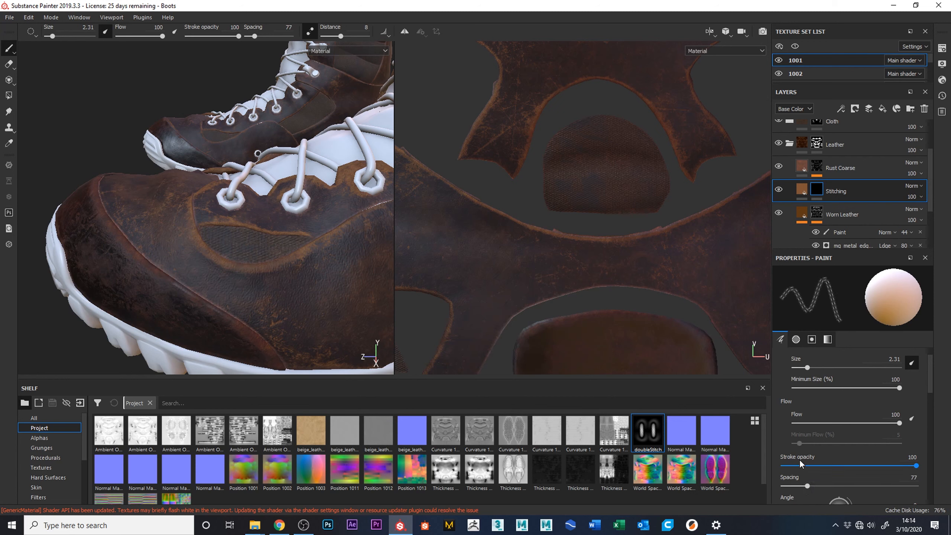
mouse_move(156, 216)
left_mouse_down()
mouse_move(240, 295)
mouse_move(305, 330)
left_mouse_up()
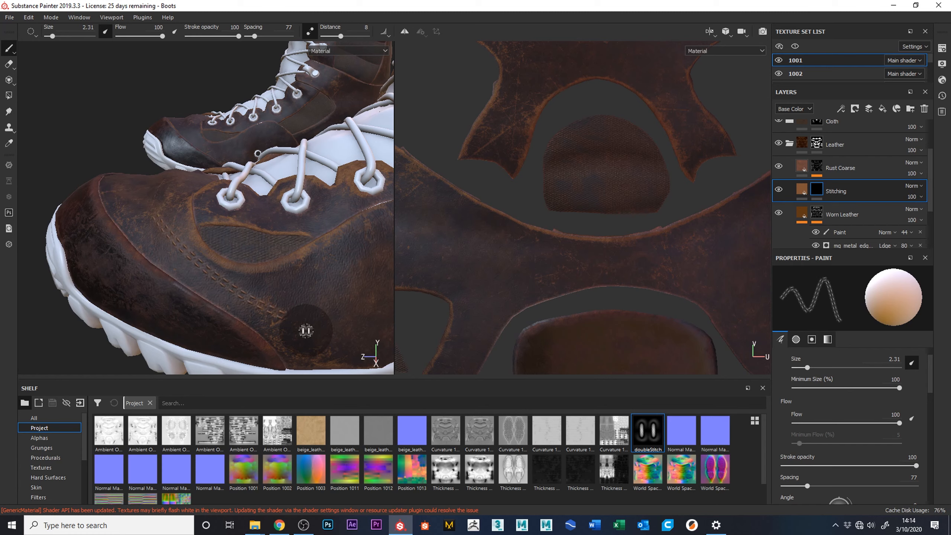
key("ctrl+z")
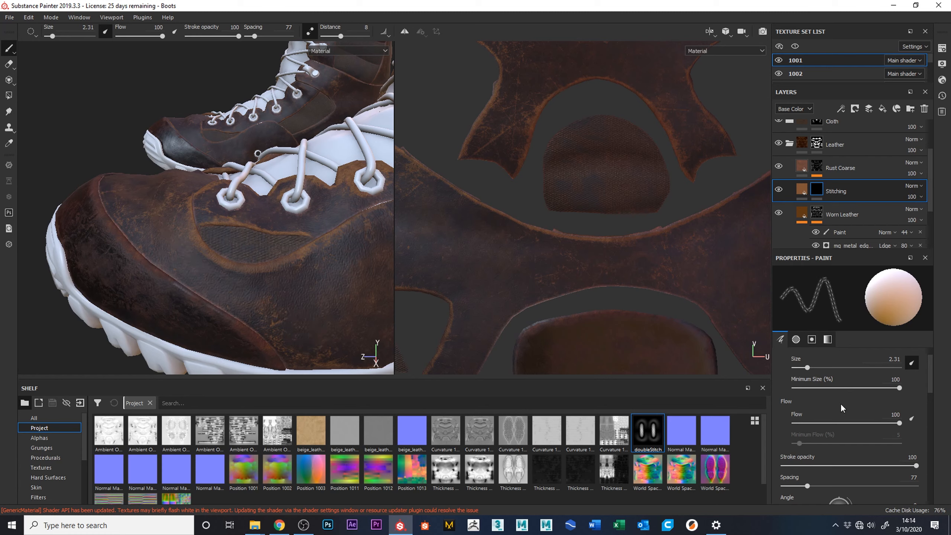
- Set the stitch brush's size to 2.07 and spacing to 57, checking them with a test row on the toe
right_click_drag(318, 301, 321, 297, "ctrl")
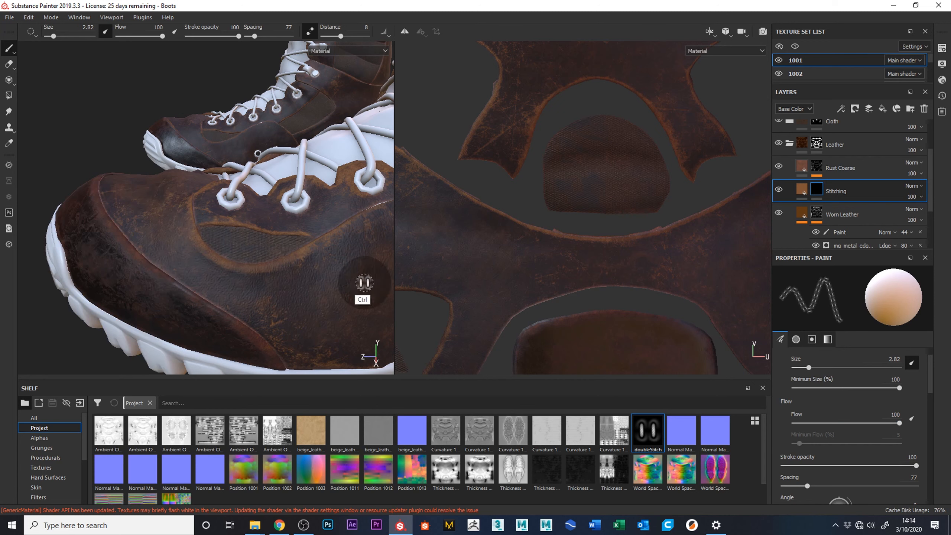
right_click_drag(344, 269, 343, 274, "ctrl")
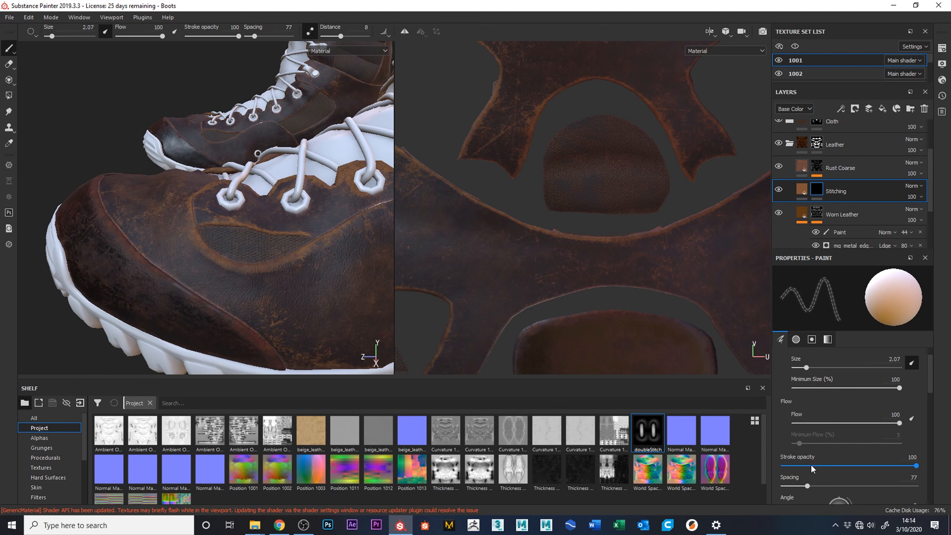
mouse_move(168, 221)
left_mouse_down()
mouse_move(242, 293)
mouse_move(351, 279)
left_mouse_up()
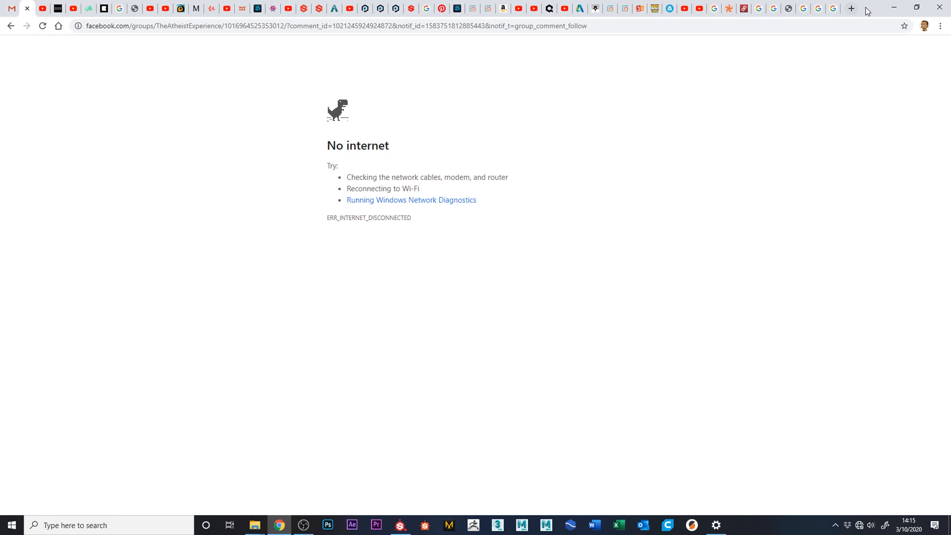
left_click(894, 7)
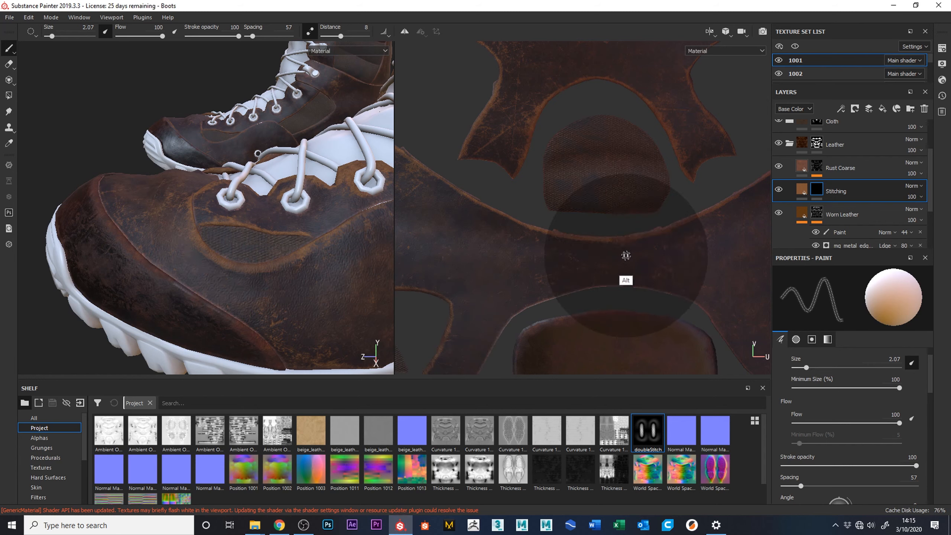
- Show only the 2D UV view and set the brush's lazy mouse distance to 2.5
key("F3")
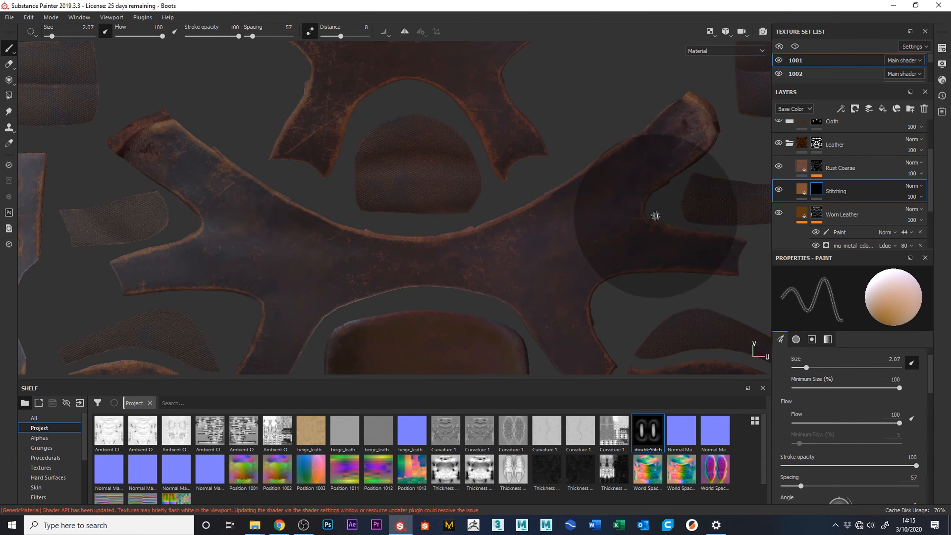
left_click_drag(652, 297, 745, 159, "alt")
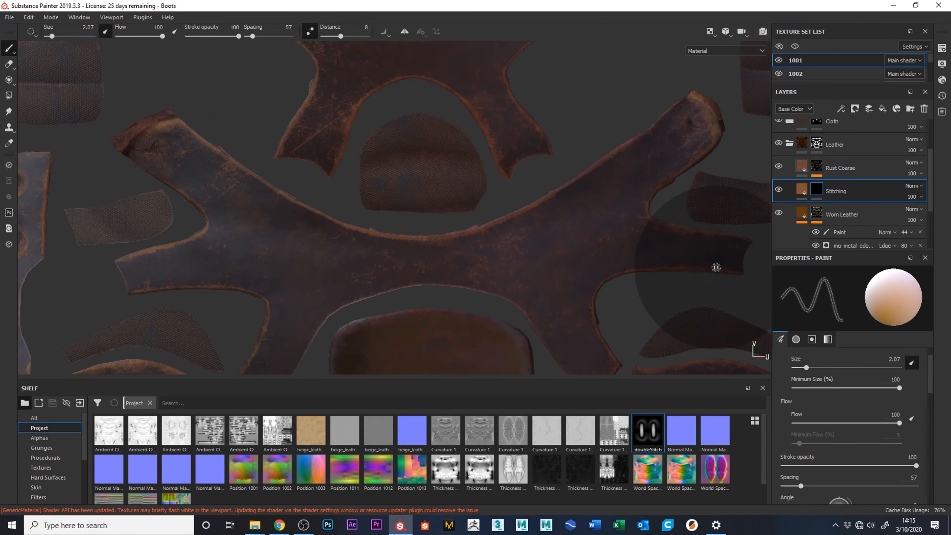
mouse_move(652, 305)
left_mouse_down("alt")
mouse_move(550, 270)
mouse_move(679, 310)
mouse_move(640, 306)
mouse_move(654, 311)
mouse_move(563, 251)
mouse_move(616, 221)
mouse_move(520, 221)
left_mouse_up("alt")
right_click_drag(519, 221, 384, 247, "alt")
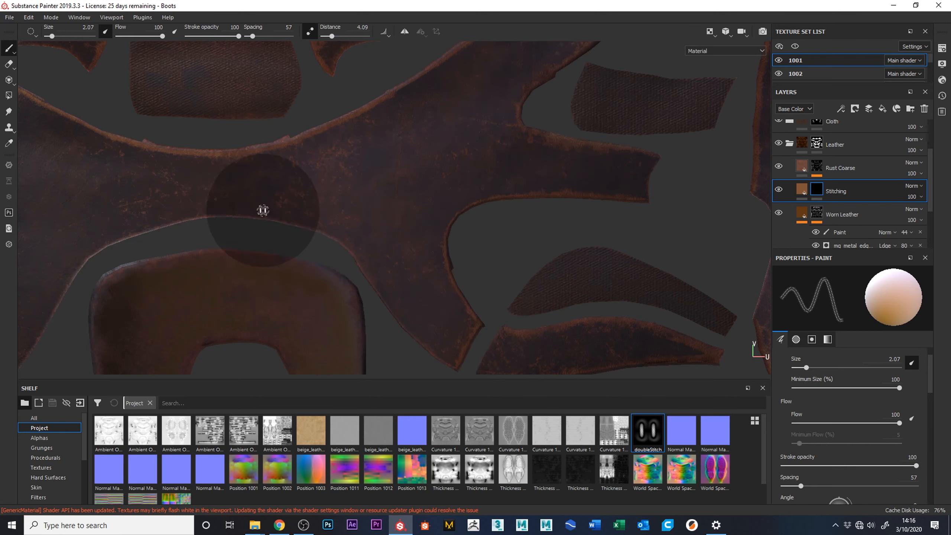
left_click_drag(329, 33, 328, 35)
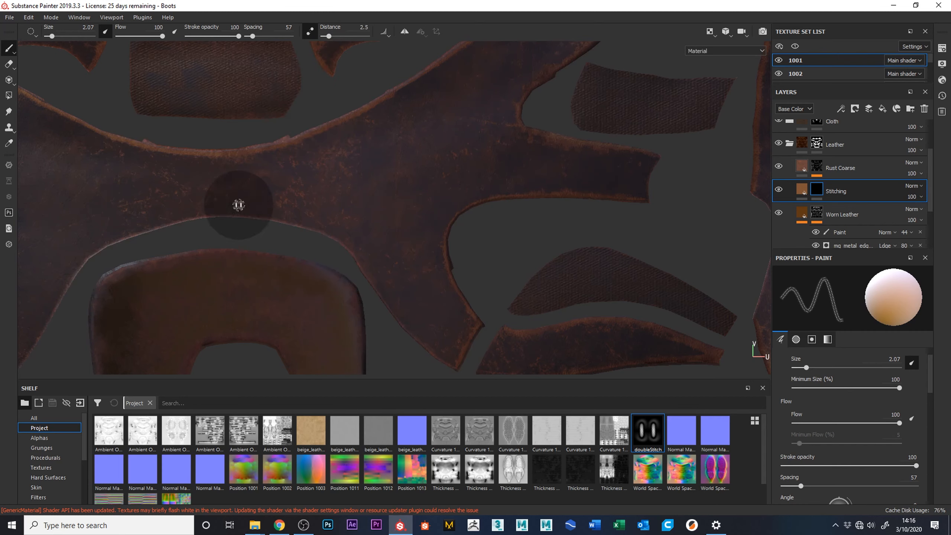
key("p")
left_click(371, 155)
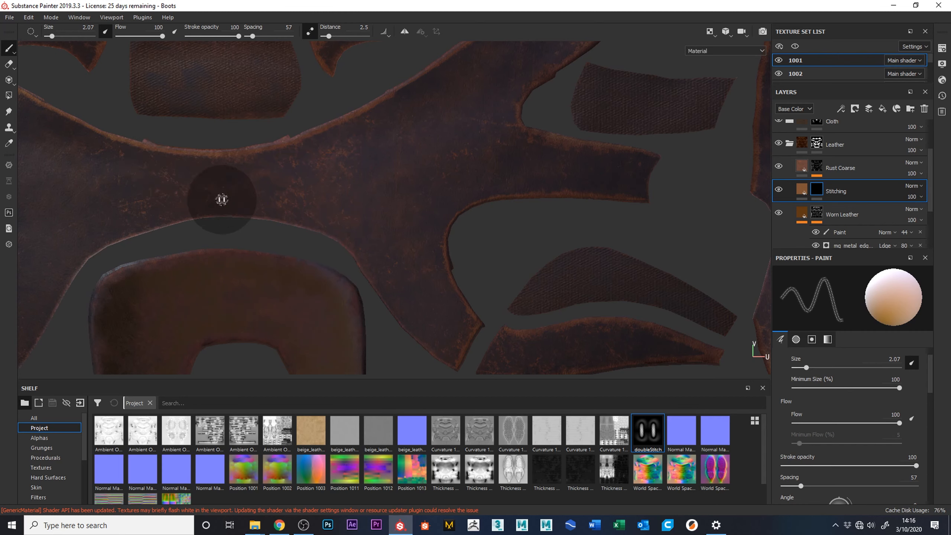
- Paint double stitching on the right half of the large leather UV piece, along its lower edge and leg tip and its upper edge
mouse_move(221, 209)
left_mouse_down()
mouse_move(341, 233)
mouse_move(404, 320)
mouse_move(475, 376)
left_mouse_up()
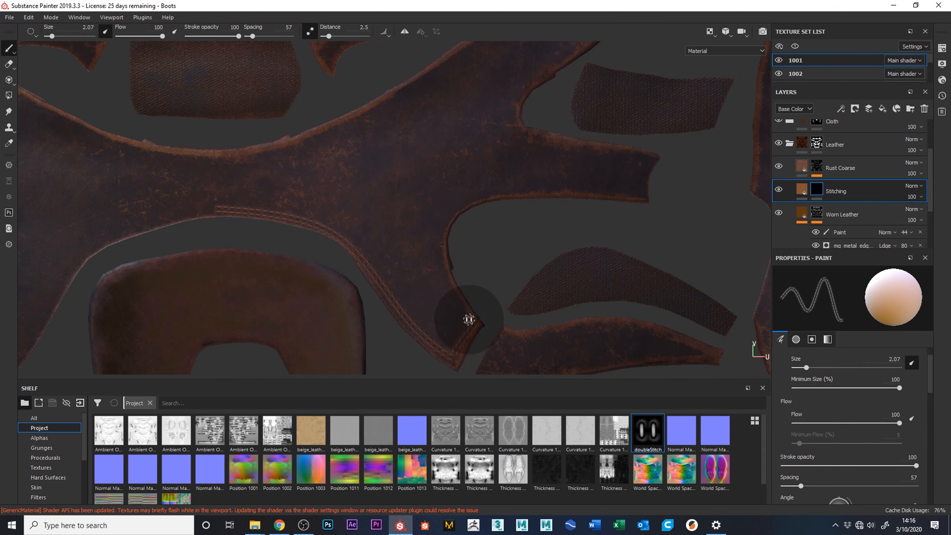
mouse_move(462, 311)
left_mouse_down()
mouse_move(447, 298)
mouse_move(433, 217)
left_mouse_up()
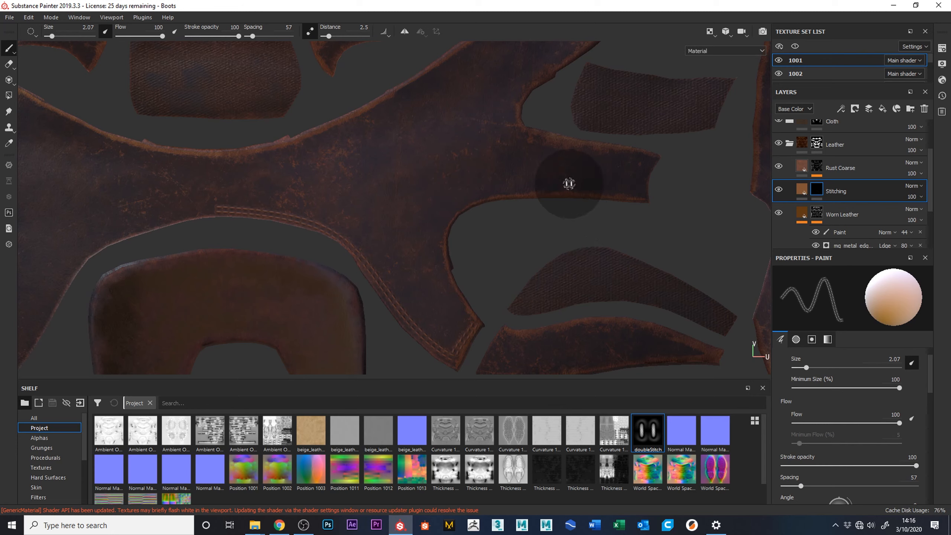
middle_click_drag(571, 144, 577, 271, "alt")
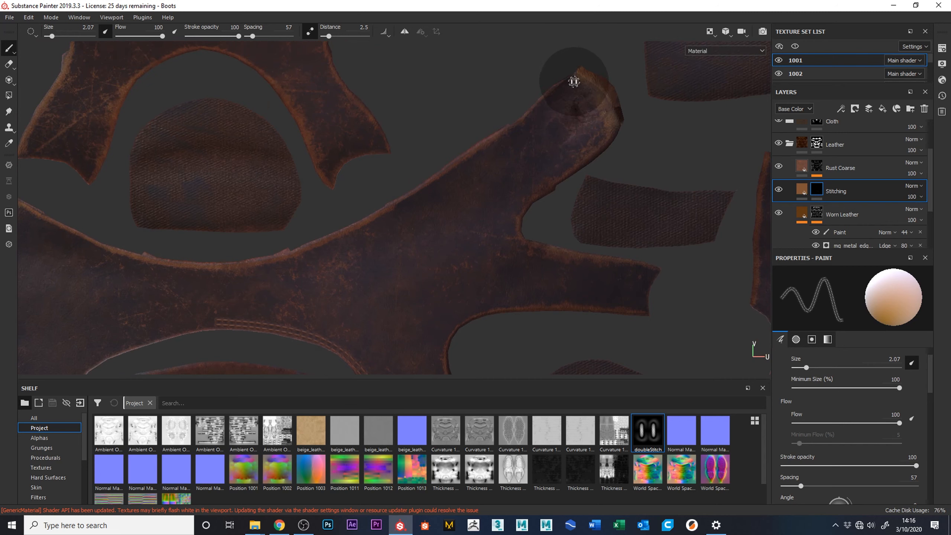
mouse_move(572, 83)
left_mouse_down()
mouse_move(501, 147)
mouse_move(431, 170)
mouse_move(341, 244)
mouse_move(235, 277)
mouse_move(169, 279)
left_mouse_up()
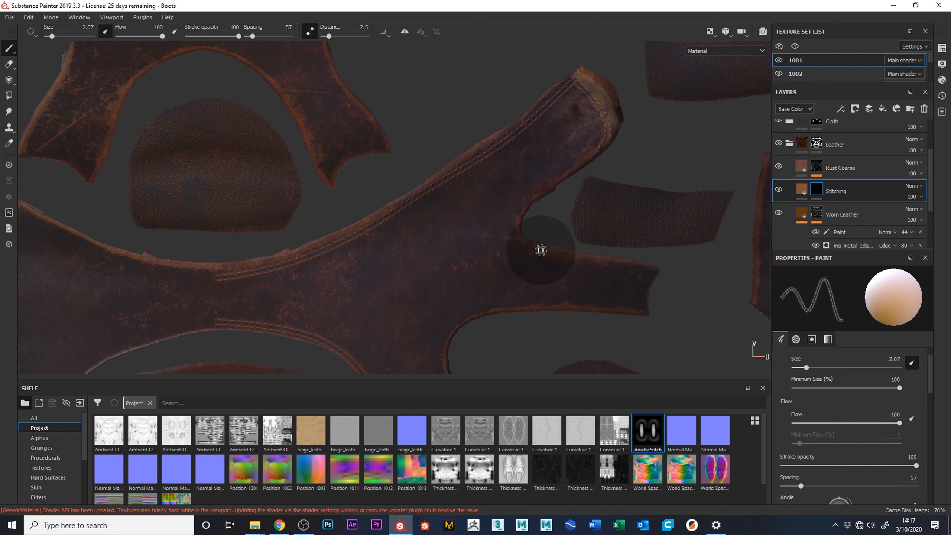
- Try to paint double stitching along the left half of the large leather piece's lower edge, undoing each attempt
key("alt")
mouse_move(580, 326)
middle_mouse_down("alt")
mouse_move(685, 291)
mouse_move(826, 214)
middle_mouse_up("alt")
mouse_move(585, 157)
middle_mouse_down("alt")
mouse_move(622, 124)
mouse_move(638, 123)
middle_mouse_up("alt")
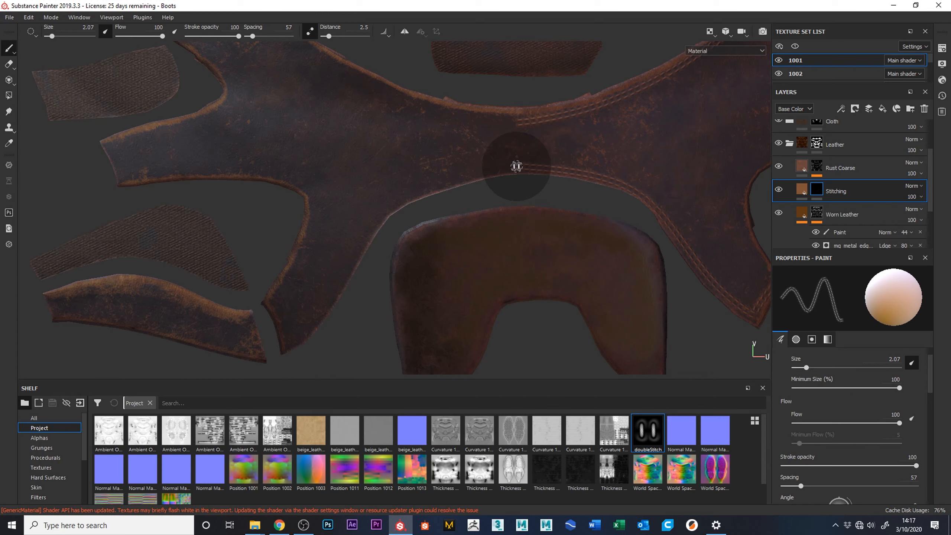
mouse_move(511, 167)
left_mouse_down()
mouse_move(387, 204)
mouse_move(340, 244)
mouse_move(325, 289)
left_mouse_up()
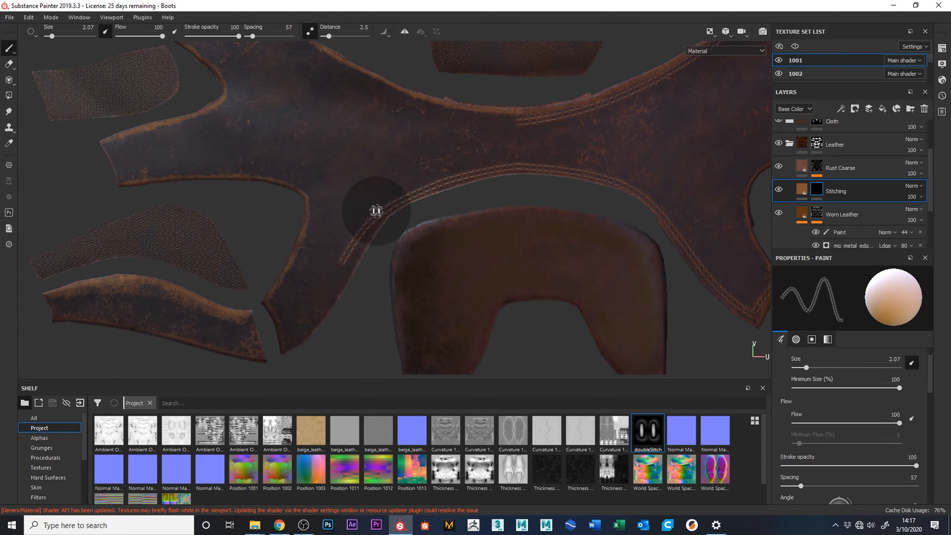
left_click(9, 65)
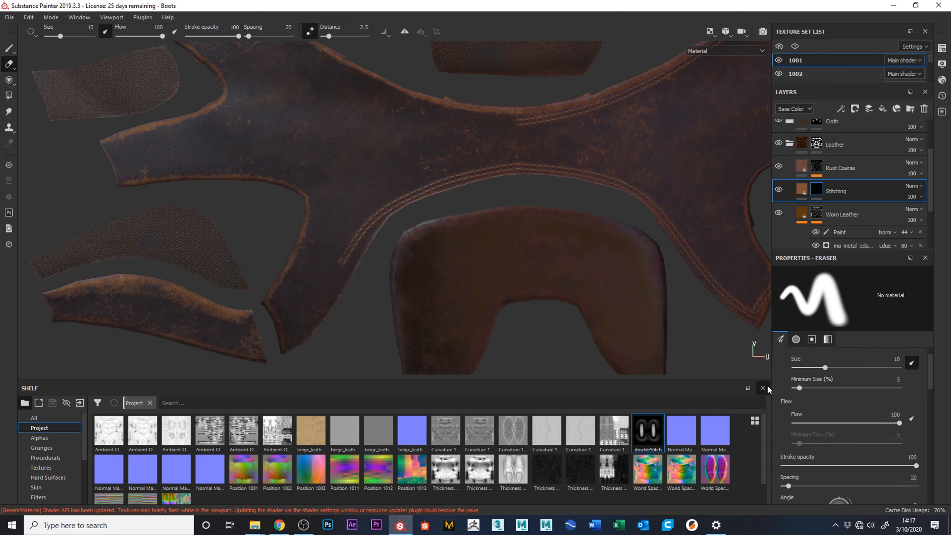
left_click(9, 48)
key("ctrl+z")
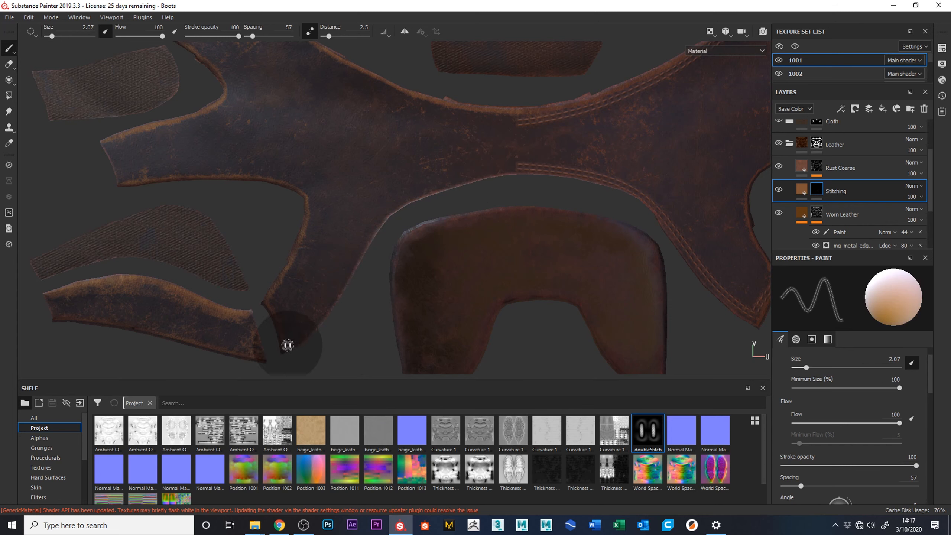
mouse_move(293, 341)
left_mouse_down()
mouse_move(325, 314)
mouse_move(402, 181)
left_mouse_up()
key("ctrl+z")
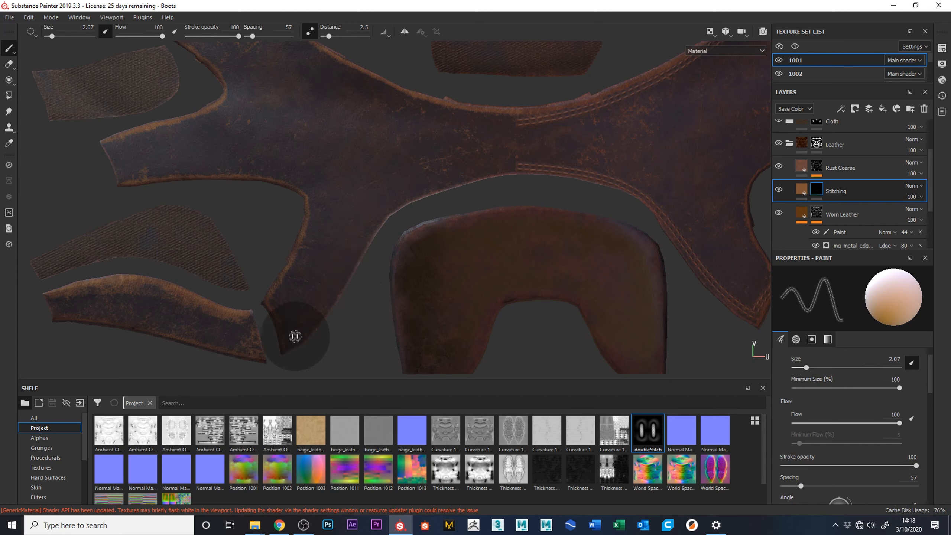
left_click_drag(315, 322, 389, 201)
mouse_move(422, 179)
left_mouse_down()
mouse_move(443, 168)
mouse_move(546, 162)
left_mouse_up()
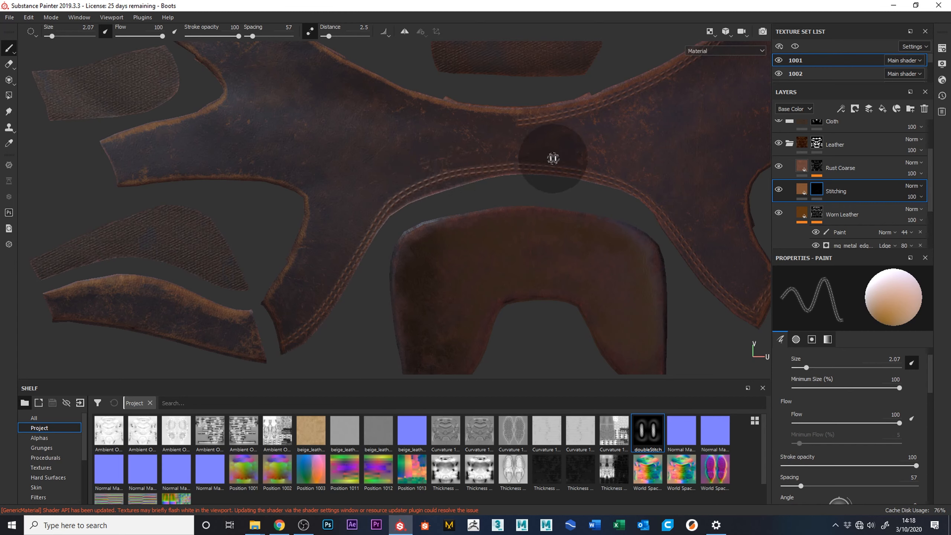
key("ctrl")
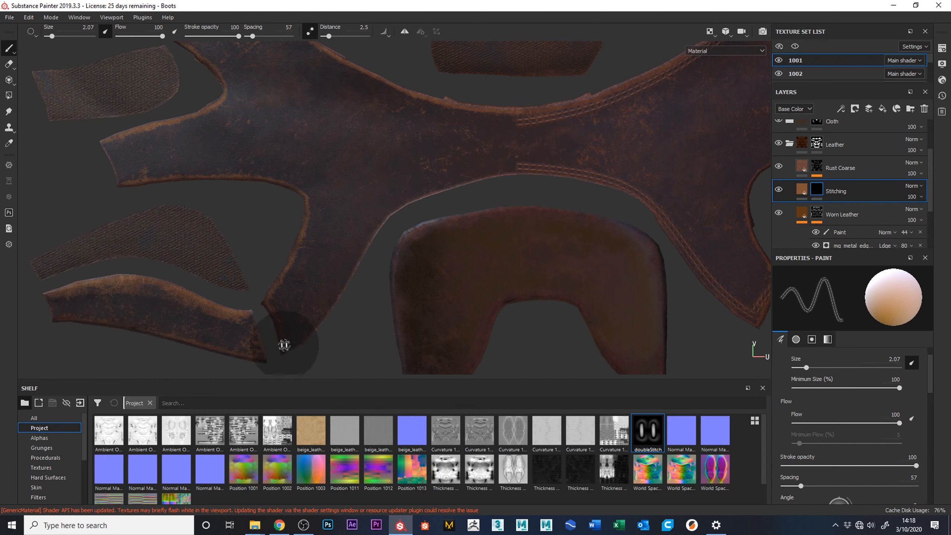
- Paint double stitching on the large piece's left half, from the leg tip to the middle and from the upper strap's end to the middle
mouse_move(324, 316)
left_mouse_down()
mouse_move(391, 195)
mouse_move(566, 159)
left_mouse_up()
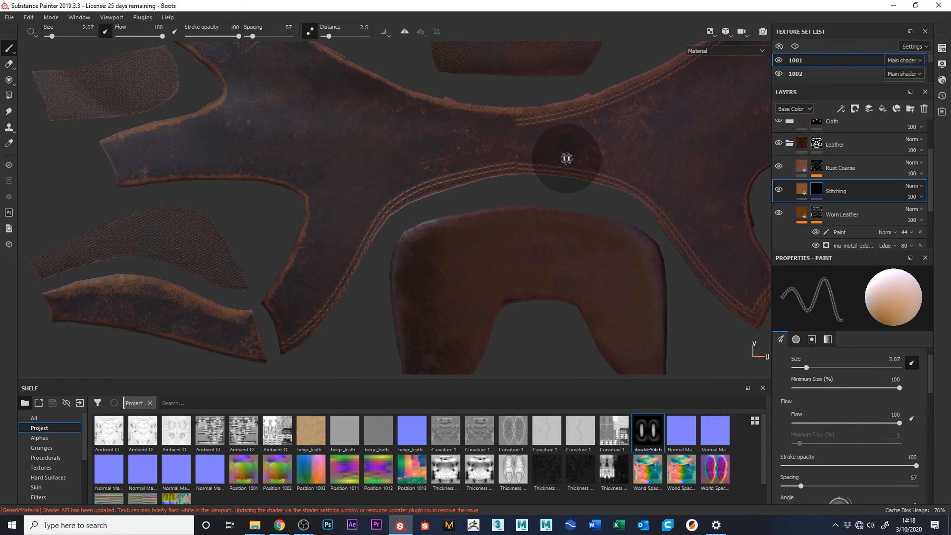
scroll(654, 276, "up", 3)
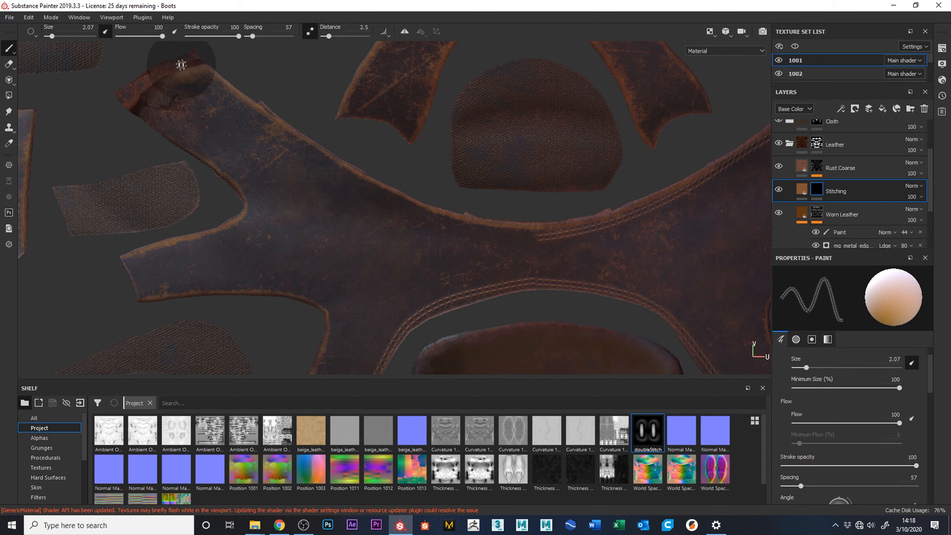
mouse_move(209, 82)
left_mouse_down()
mouse_move(399, 205)
mouse_move(519, 238)
mouse_move(571, 240)
left_mouse_up()
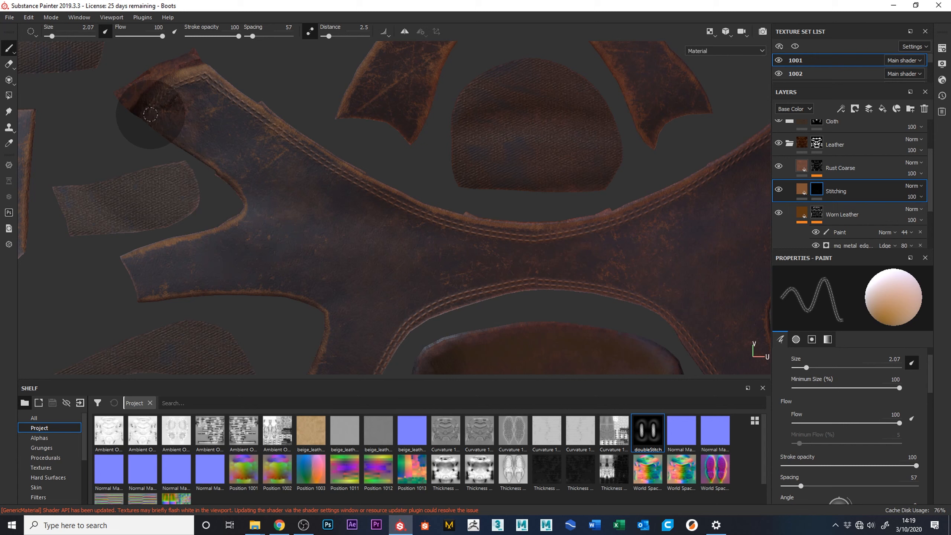
- Paint double stitching along the left upper strap's inner edge and around the lower strap's upper edge, tip and bottom edge
mouse_move(162, 122)
left_mouse_down()
mouse_move(261, 196)
mouse_move(270, 223)
mouse_move(263, 241)
left_mouse_up()
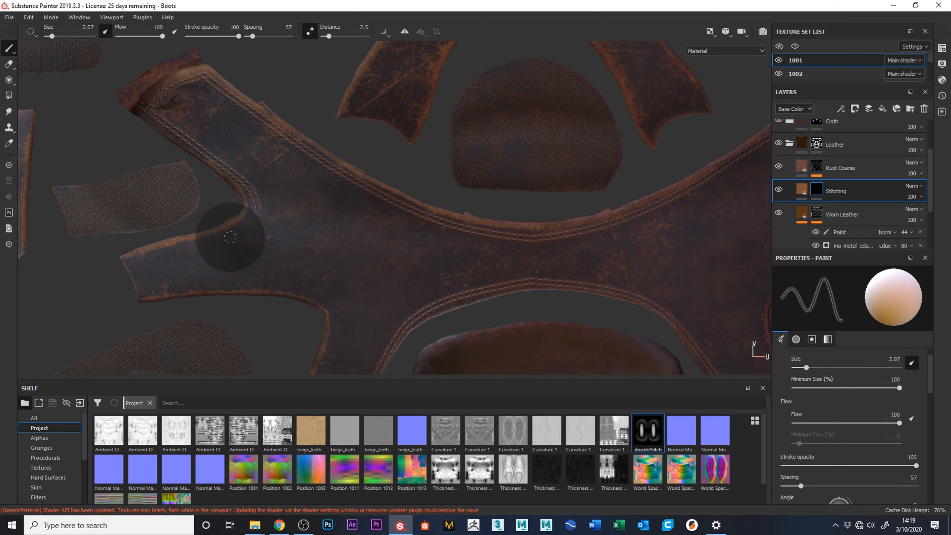
left_click_drag(203, 250, 101, 269)
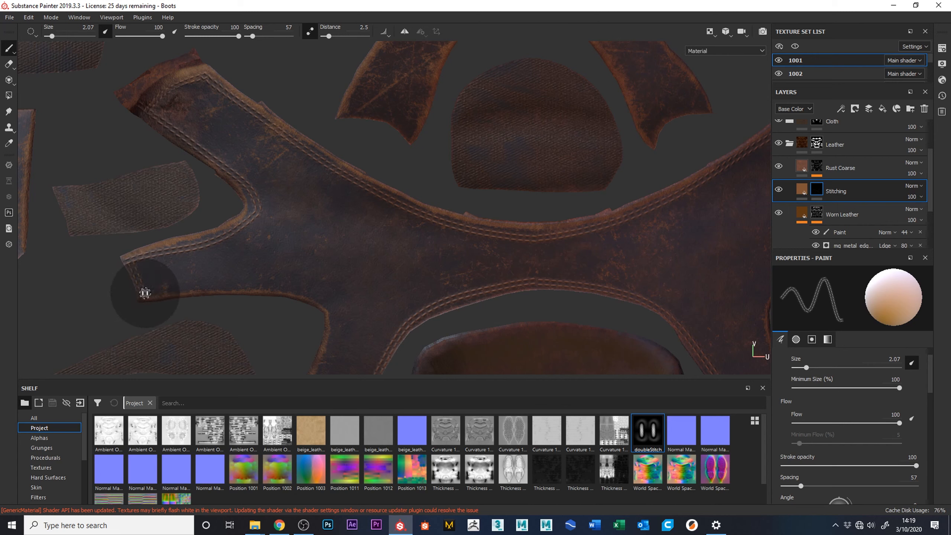
mouse_move(191, 288)
left_mouse_down()
mouse_move(315, 288)
mouse_move(347, 306)
mouse_move(361, 341)
mouse_move(341, 393)
left_mouse_up()
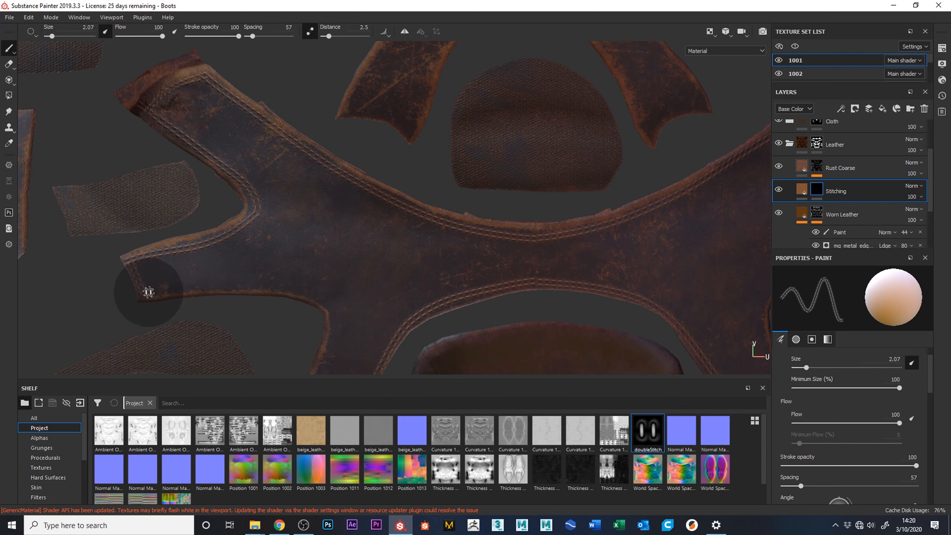
mouse_move(176, 291)
left_mouse_down()
mouse_move(298, 285)
mouse_move(357, 315)
left_mouse_up()
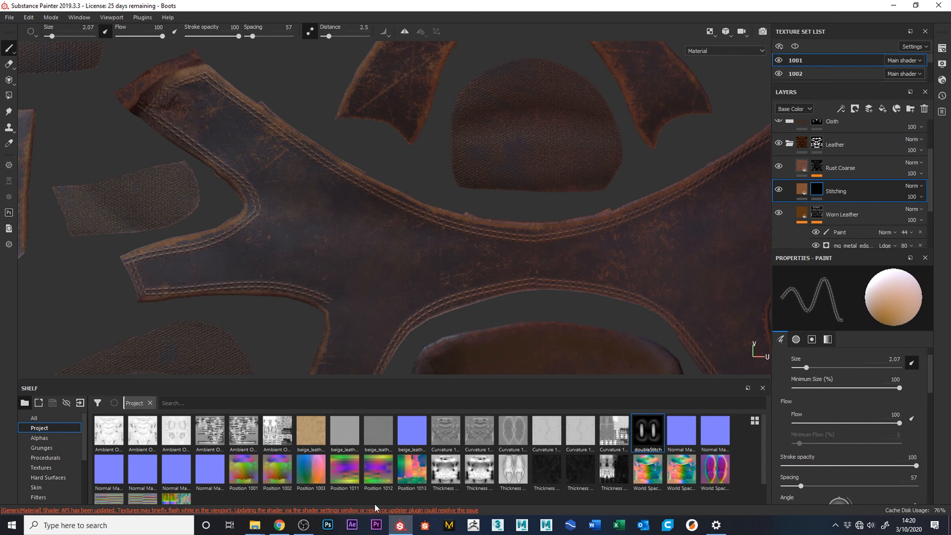
- Paint double stitching along the outer edge of the large leather piece's left leg, from its tip up to the lower strap
mouse_move(487, 320)
middle_mouse_down()
mouse_move(505, 221)
mouse_move(435, 159)
middle_mouse_up()
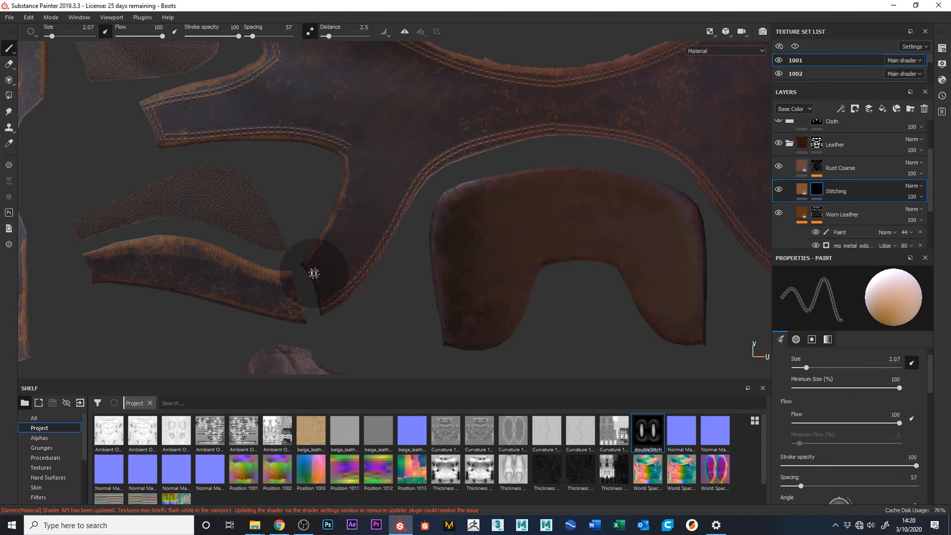
mouse_move(316, 266)
left_mouse_down()
mouse_move(367, 162)
mouse_move(343, 116)
left_mouse_up()
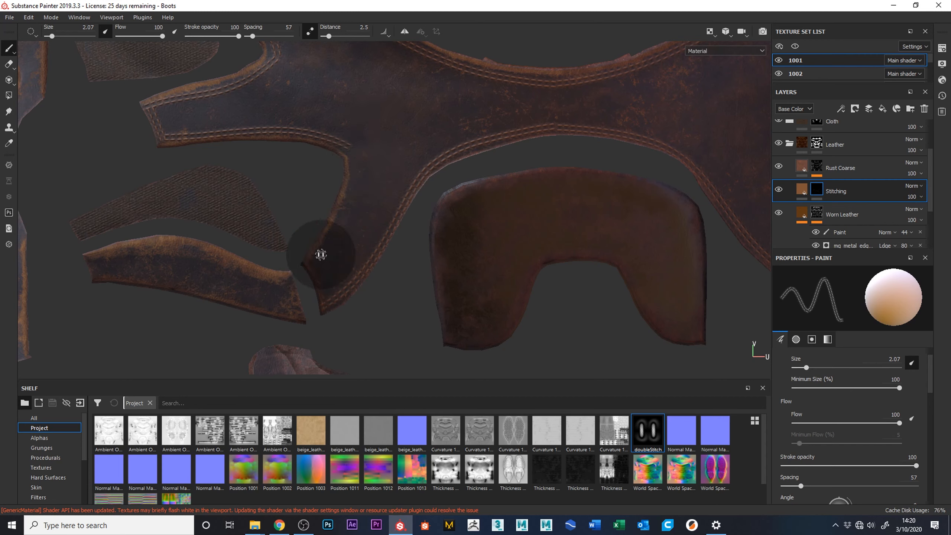
mouse_move(320, 259)
left_mouse_down()
mouse_move(360, 178)
mouse_move(357, 138)
left_mouse_up()
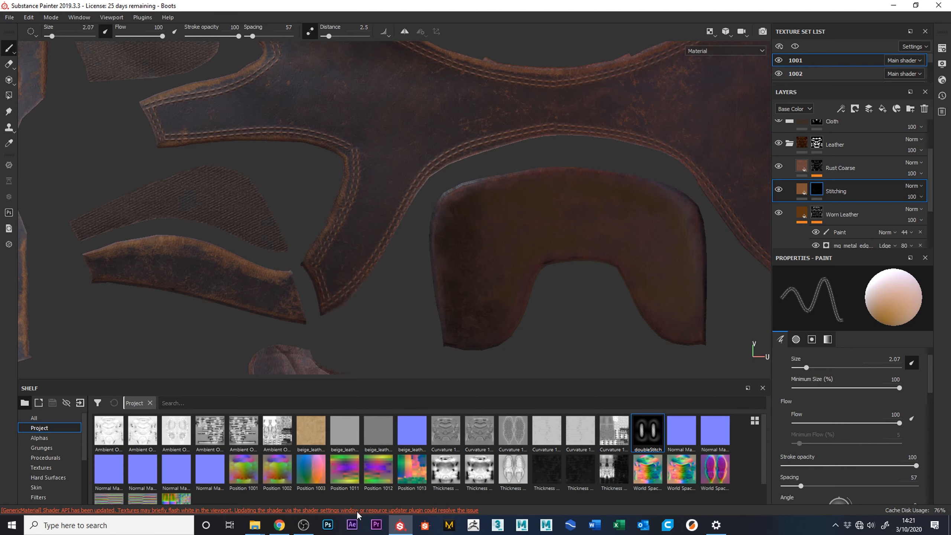
- Paint double stitching on the large piece's right half, along the upper strap's inner edge, the leg's outer edge and around the lower strap
mouse_move(760, 319)
middle_mouse_down("alt")
mouse_move(611, 286)
mouse_move(392, 377)
mouse_move(240, 416)
mouse_move(217, 488)
mouse_move(211, 482)
middle_mouse_up("alt")
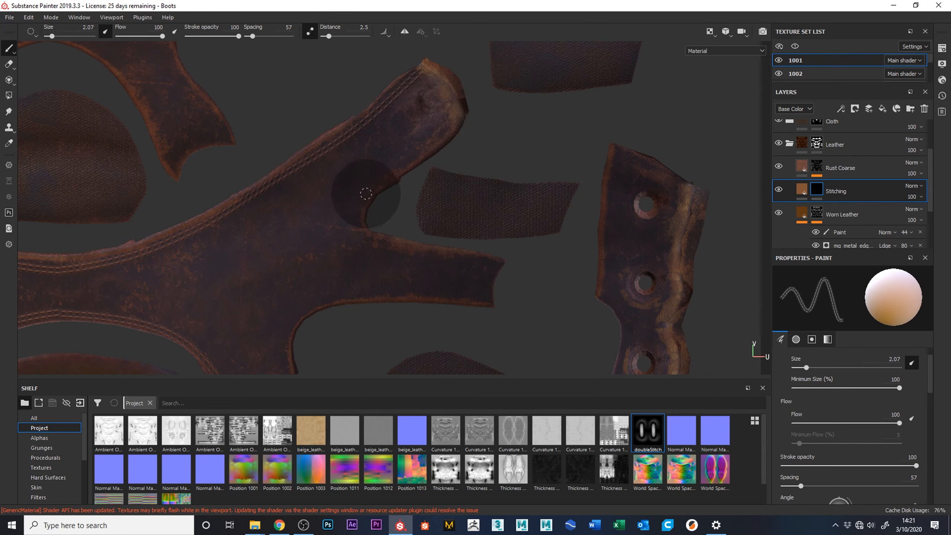
mouse_move(377, 174)
left_mouse_down()
mouse_move(450, 132)
mouse_move(491, 92)
mouse_move(443, 54)
left_mouse_up()
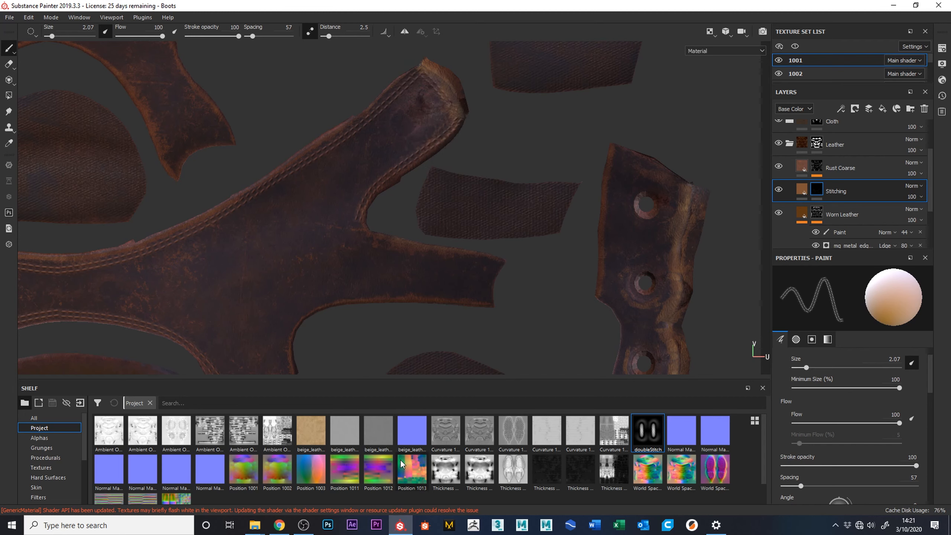
mouse_move(520, 314)
middle_mouse_down()
mouse_move(596, 239)
mouse_move(606, 153)
middle_mouse_up()
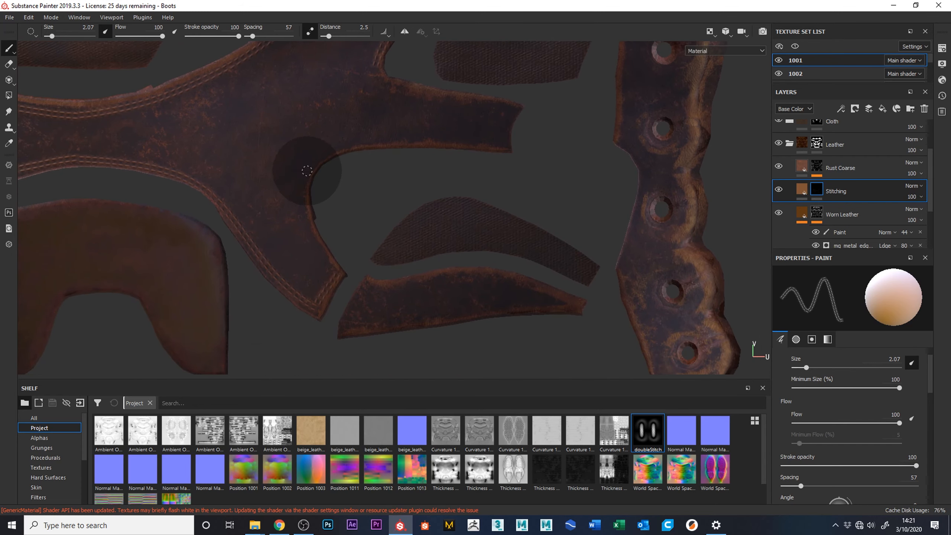
left_click_drag(297, 205, 319, 263)
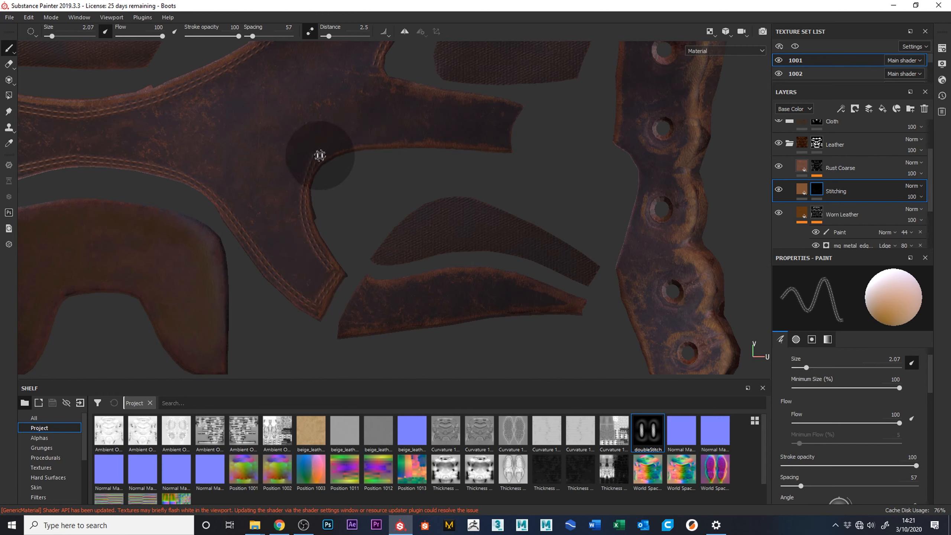
left_click_drag(350, 140, 536, 147)
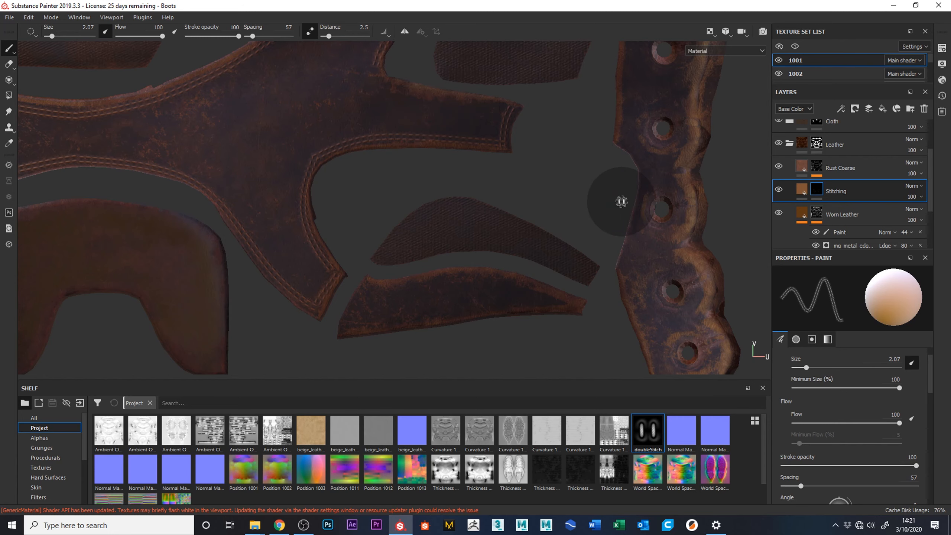
middle_click_drag(622, 201, 532, 263)
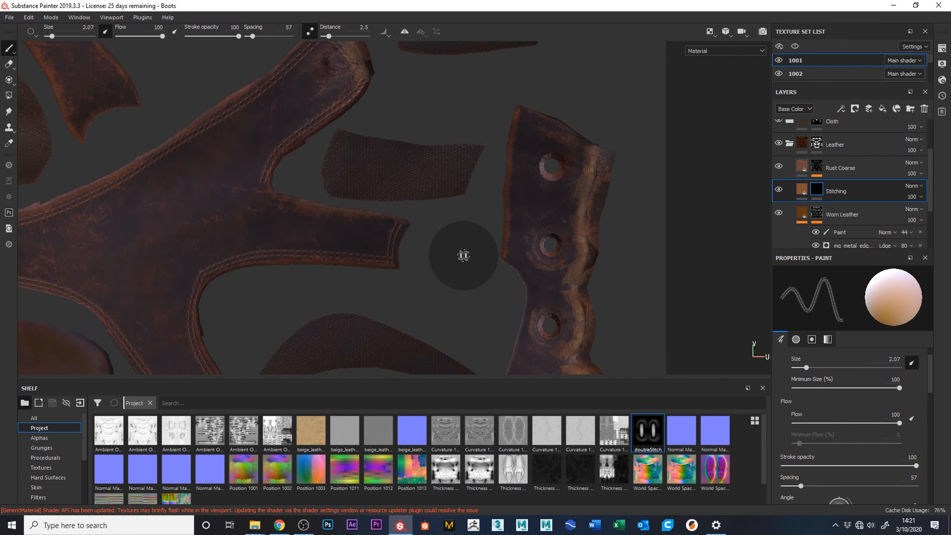
mouse_move(463, 286)
left_mouse_down("alt")
mouse_move(453, 247)
mouse_move(476, 259)
mouse_move(549, 87)
mouse_move(565, 170)
mouse_move(550, 148)
left_mouse_up("alt")
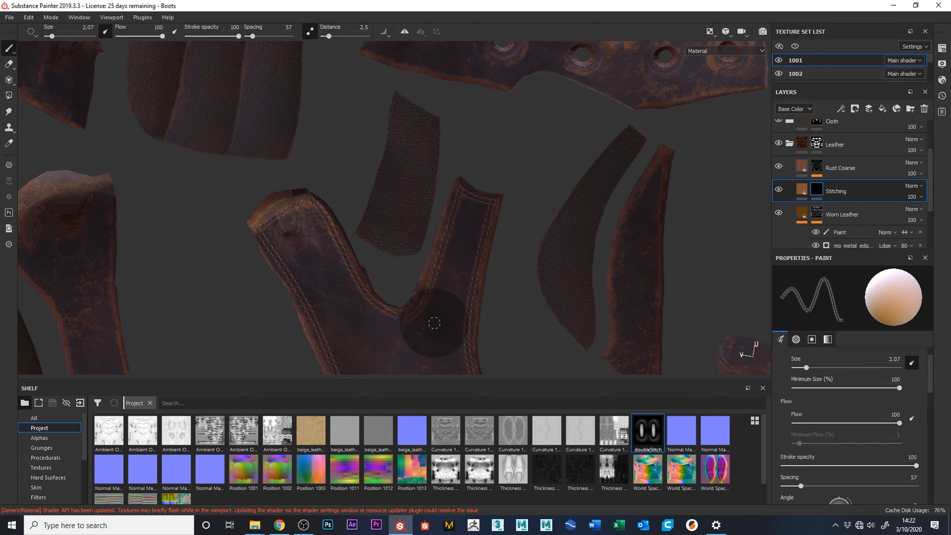
- Inspect the painted double stitching across the UV piece and on the boot's side and heel in the 3D view
middle_click_drag(534, 289, 479, 41, "alt")
mouse_move(599, 272)
middle_mouse_down("alt")
mouse_move(692, 86)
mouse_move(691, 62)
middle_mouse_up("alt")
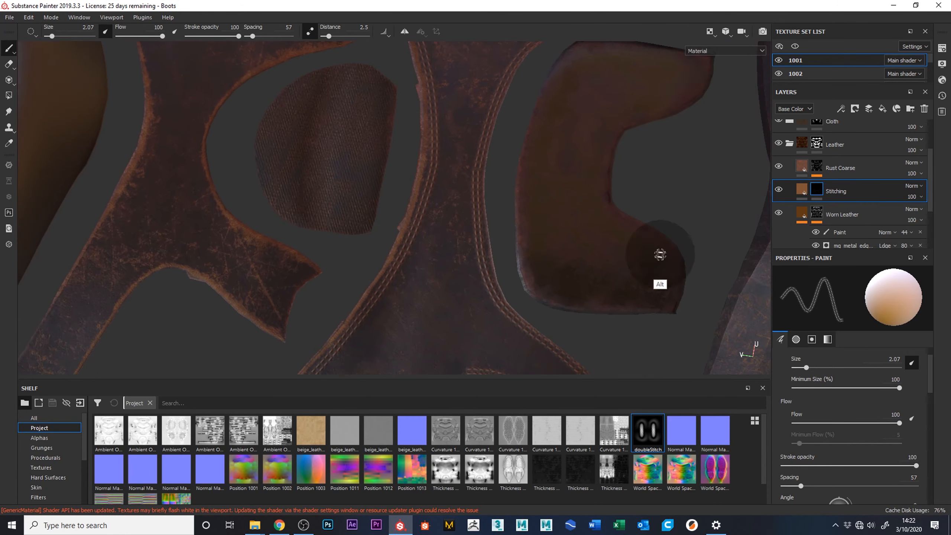
middle_click_drag(660, 264, 644, 108, "alt")
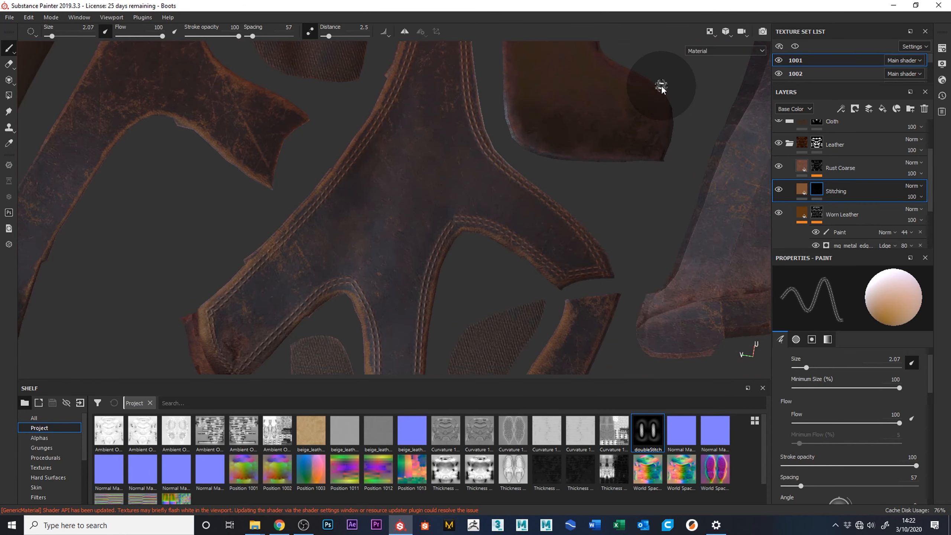
key("F2")
middle_click_drag(413, 253, 74, 218, "alt")
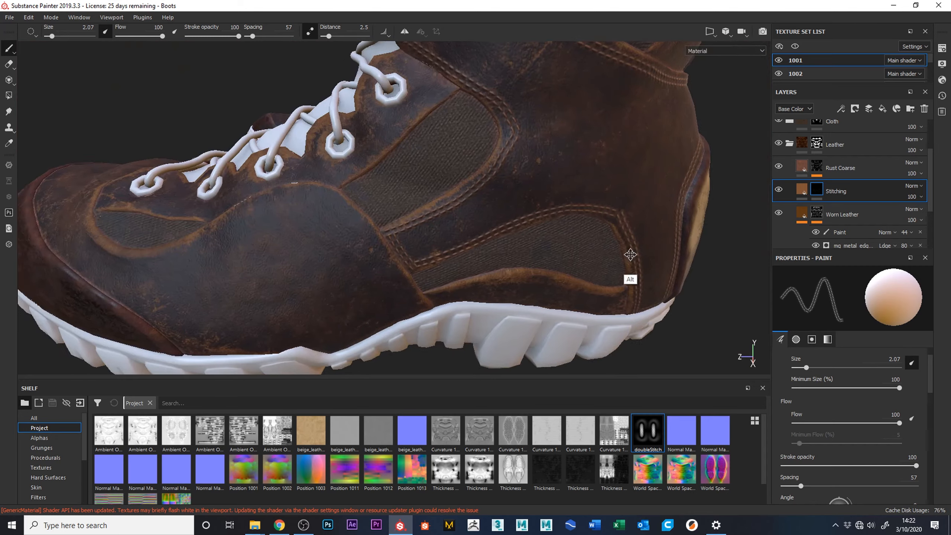
middle_click_drag(620, 253, 439, 289, "alt")
left_click_drag(596, 277, 668, 281, "alt")
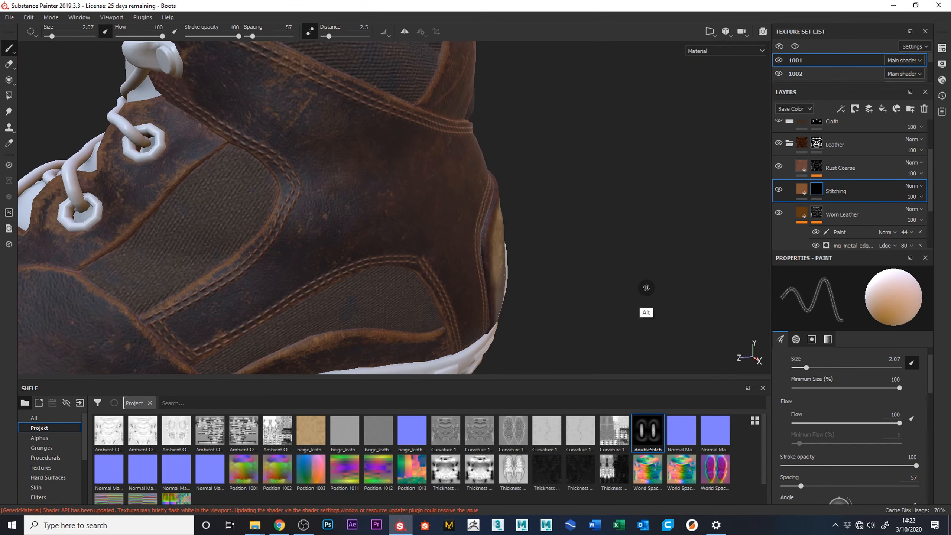
left_click_drag(599, 223, 726, 274, "alt")
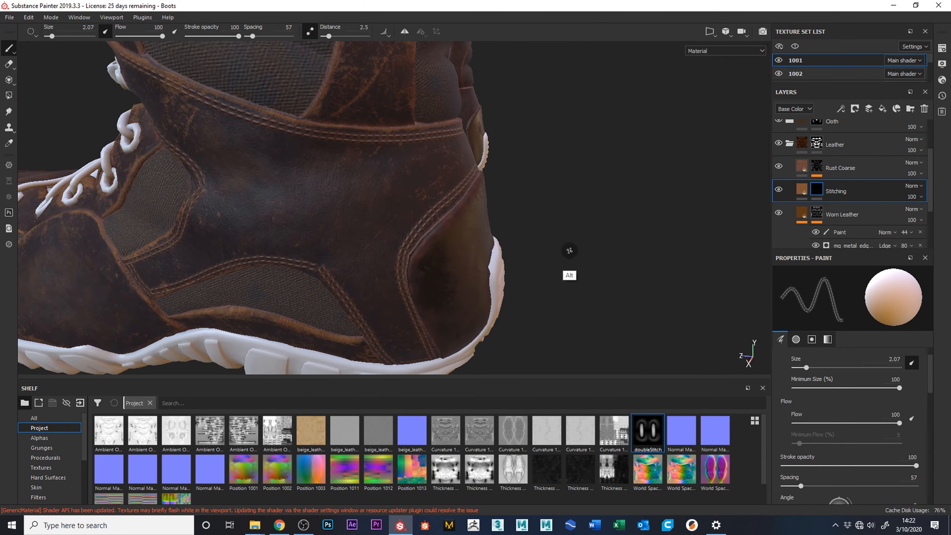
left_click_drag(584, 287, 656, 179, "alt")
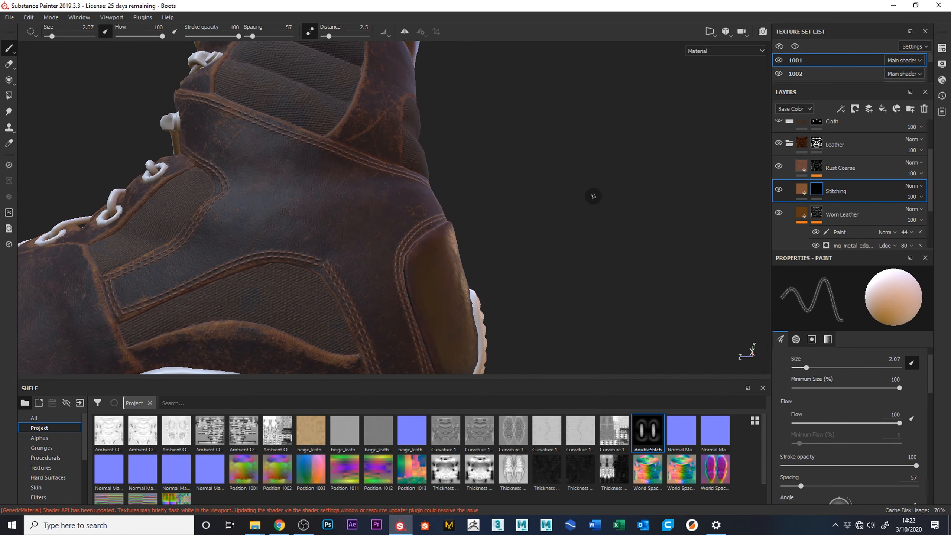
left_click_drag(564, 240, 731, 271, "alt")
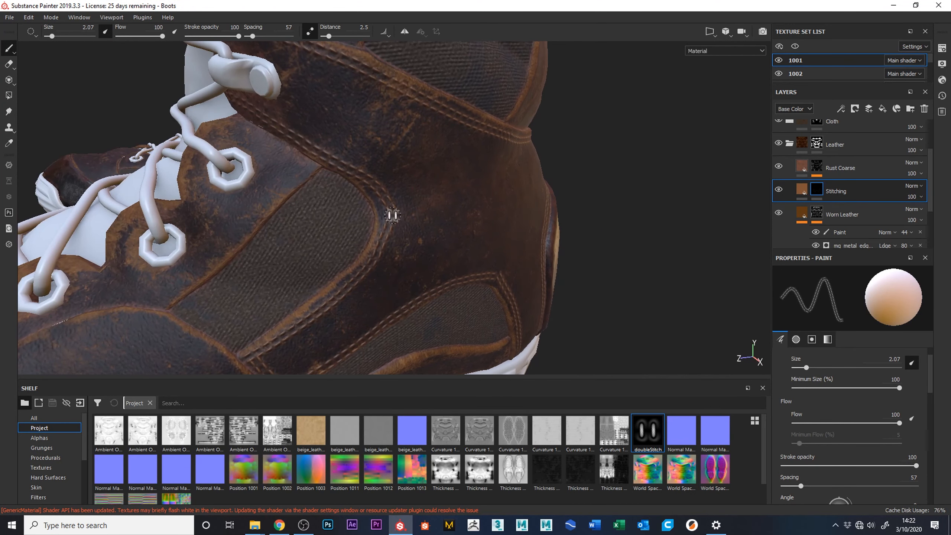
- Show the 3D and 2D views together and erase the stitching at the rear fabric panel's upper corner using black without the brush alpha
key("F1")
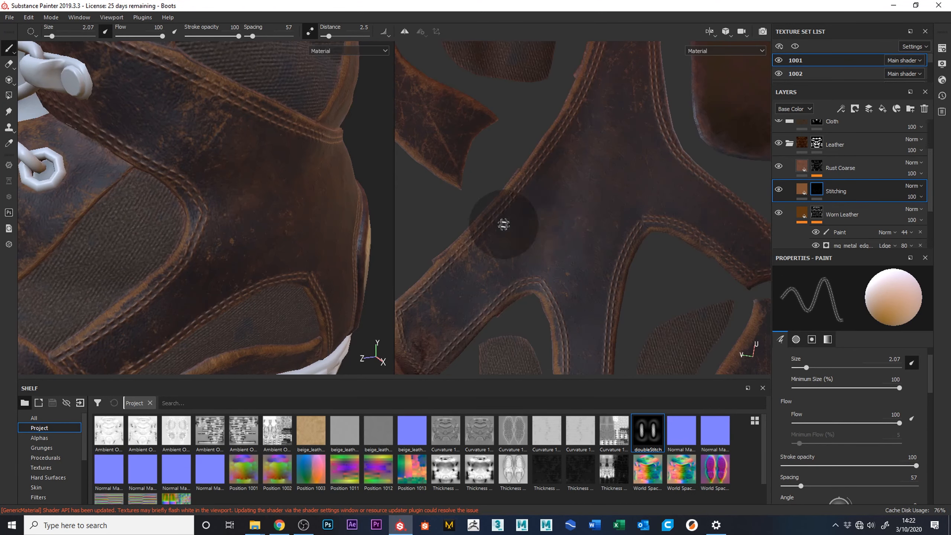
left_click_drag(202, 204, 198, 200)
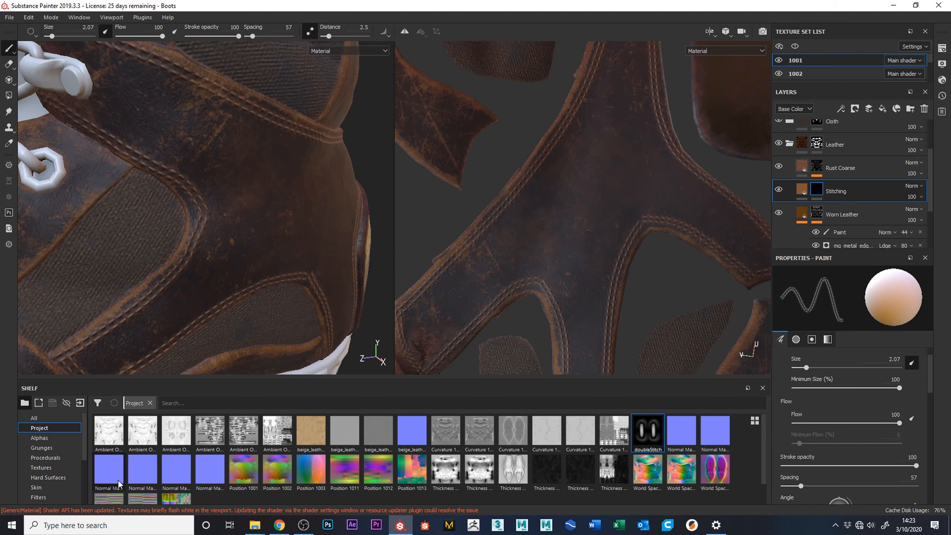
scroll(932, 371, "up", 2)
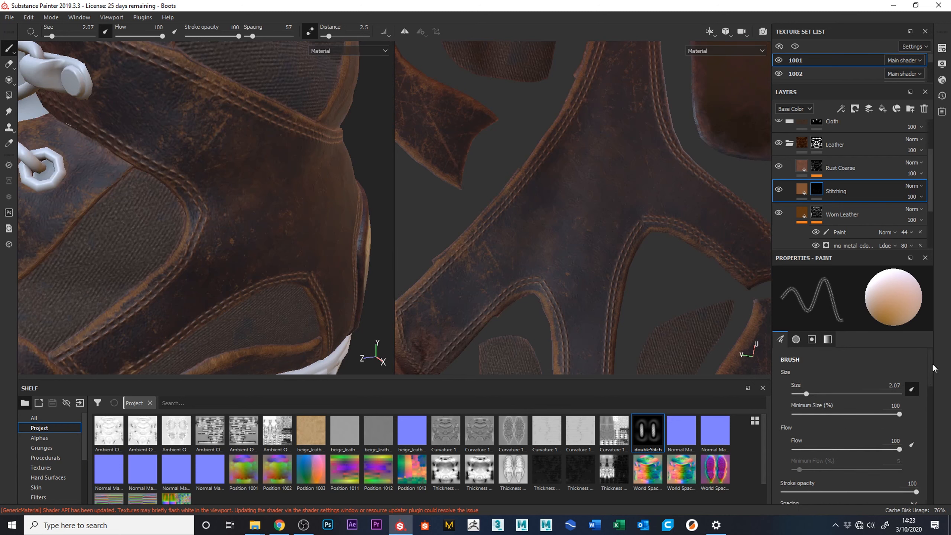
scroll(934, 367, "down", 5)
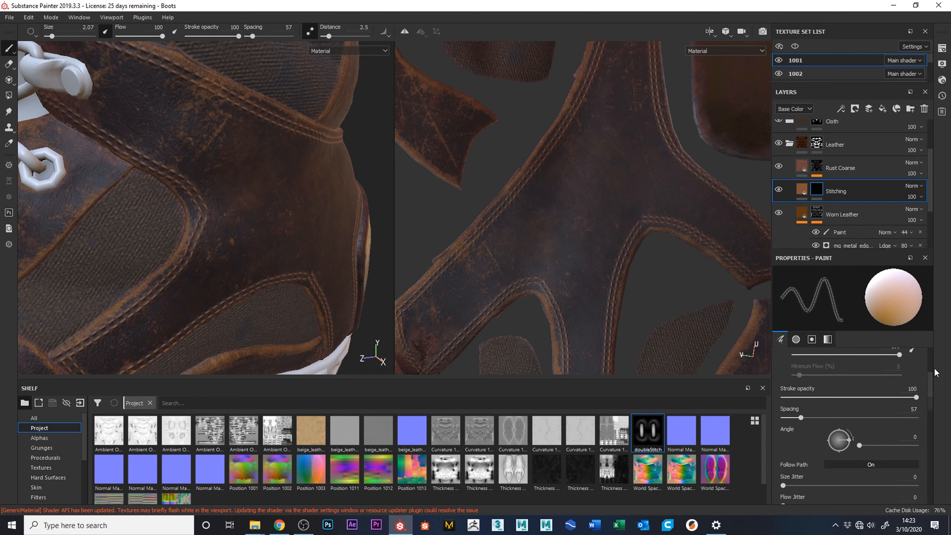
scroll(929, 443, "down", 10)
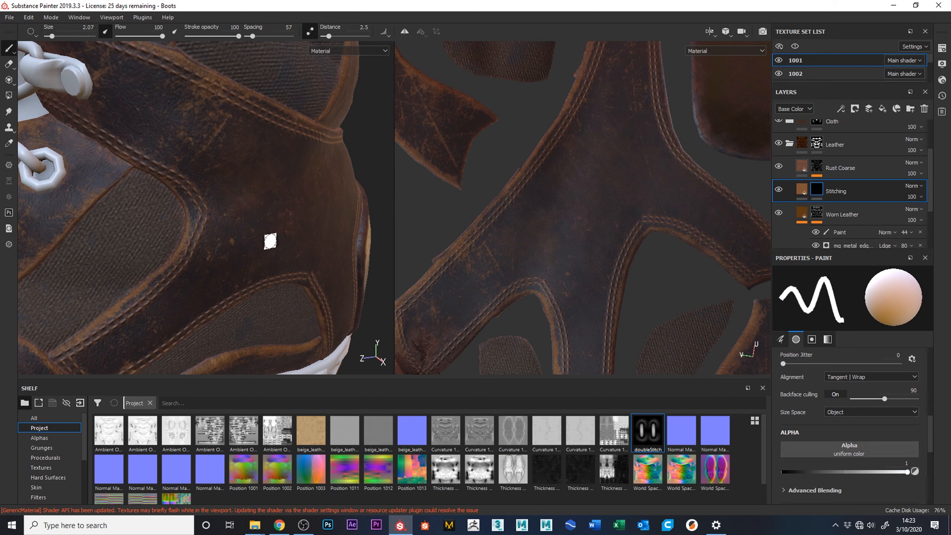
key("x")
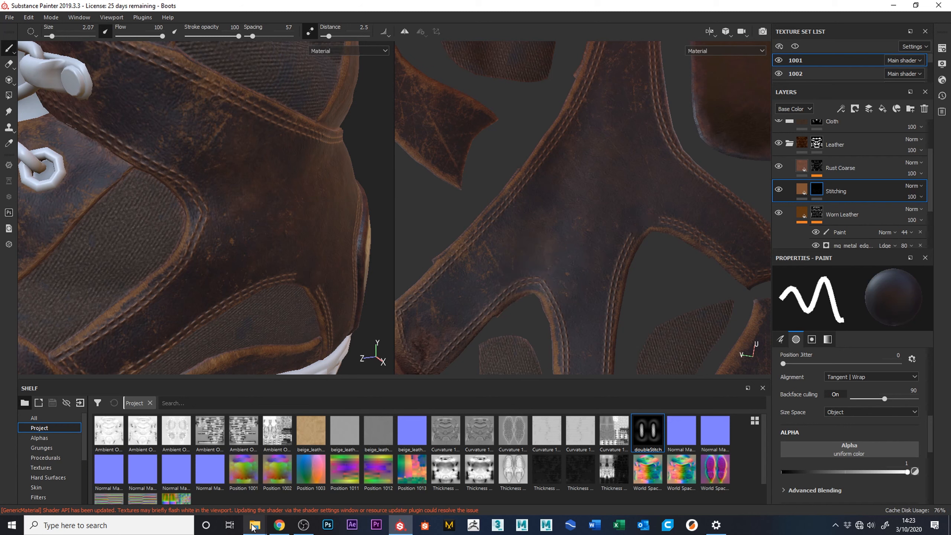
- Repaint the erased corner's double stitching with the doubleStitch alpha and the stroke distance set to 1.75
mouse_move(252, 526)
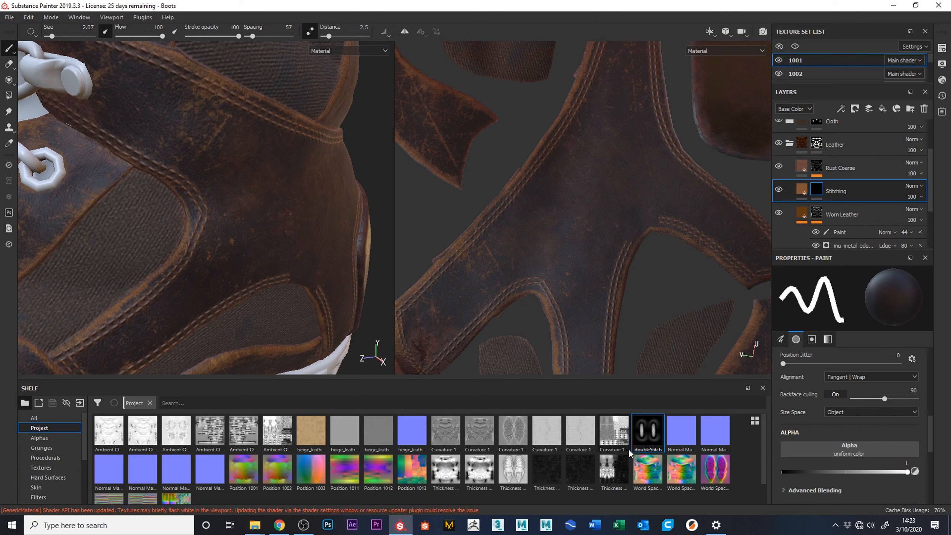
left_click_drag(648, 434, 856, 450)
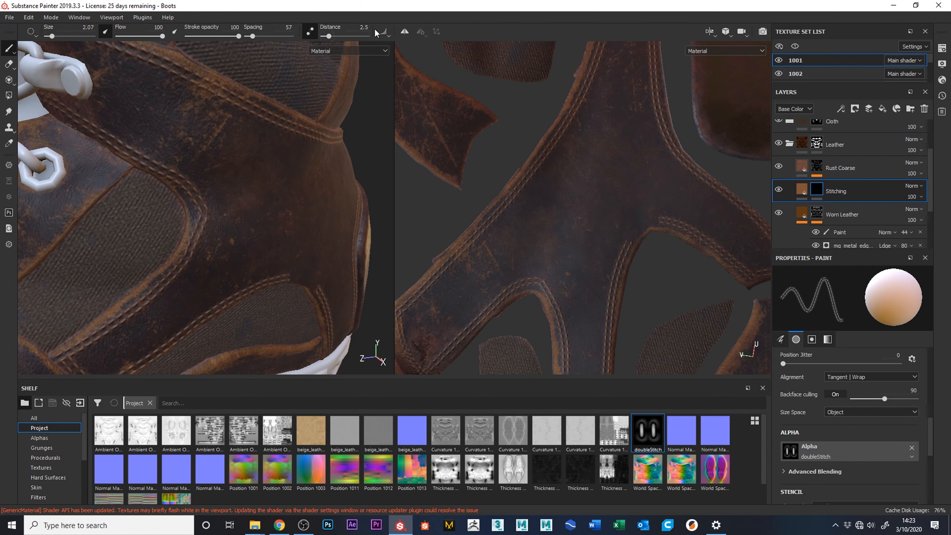
left_click(361, 27)
key("BackSpace")
key("BackSpace")
key("BackSpace")
type("1.75")
key("Return")
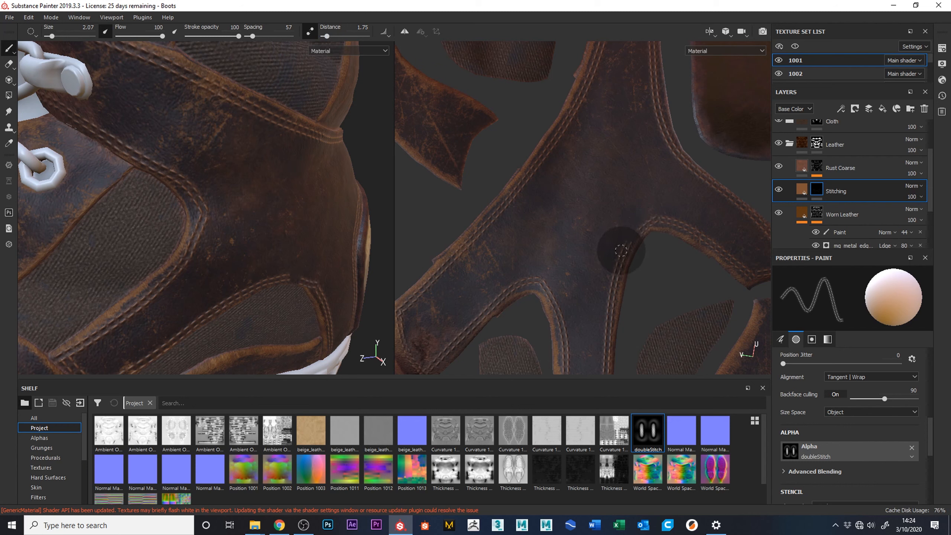
mouse_move(369, 369)
left_mouse_down("alt")
mouse_move(310, 303)
mouse_move(345, 343)
left_mouse_up("alt")
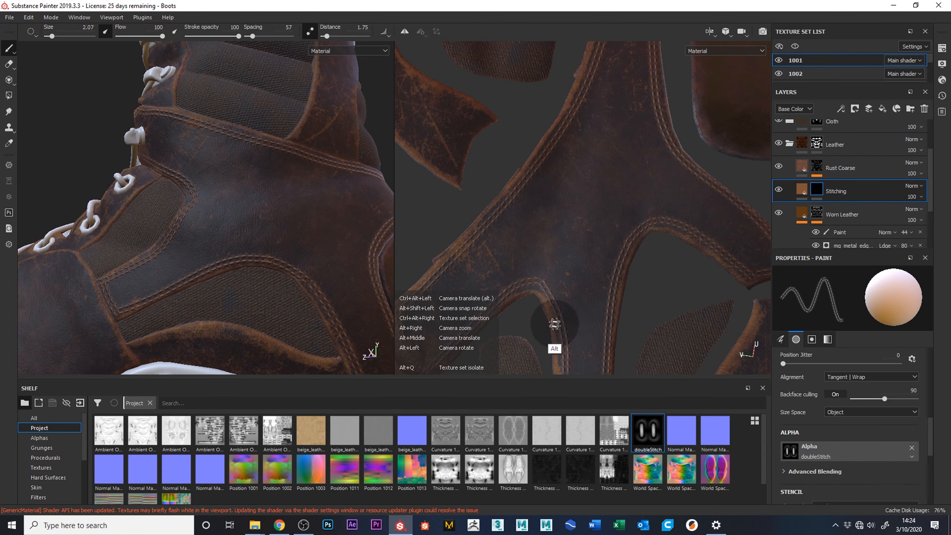
- Erase the stitching at the inner corner beside the lace-side fabric panel without an alpha, and repaint it with the doubleStitch alpha
mouse_move(562, 309)
middle_mouse_down()
mouse_move(647, 278)
mouse_move(563, 222)
middle_mouse_up()
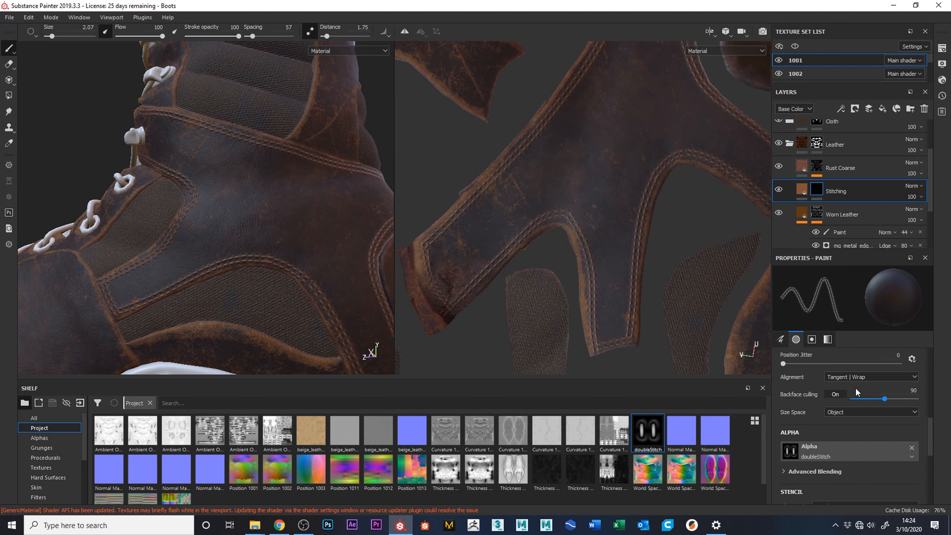
left_click(912, 448)
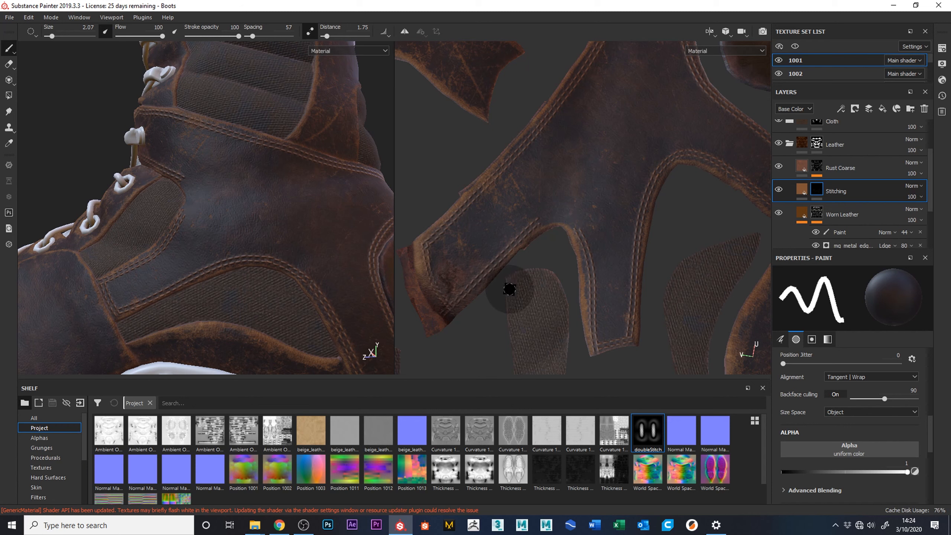
mouse_move(647, 435)
left_mouse_down()
mouse_move(828, 459)
mouse_move(871, 449)
left_mouse_up()
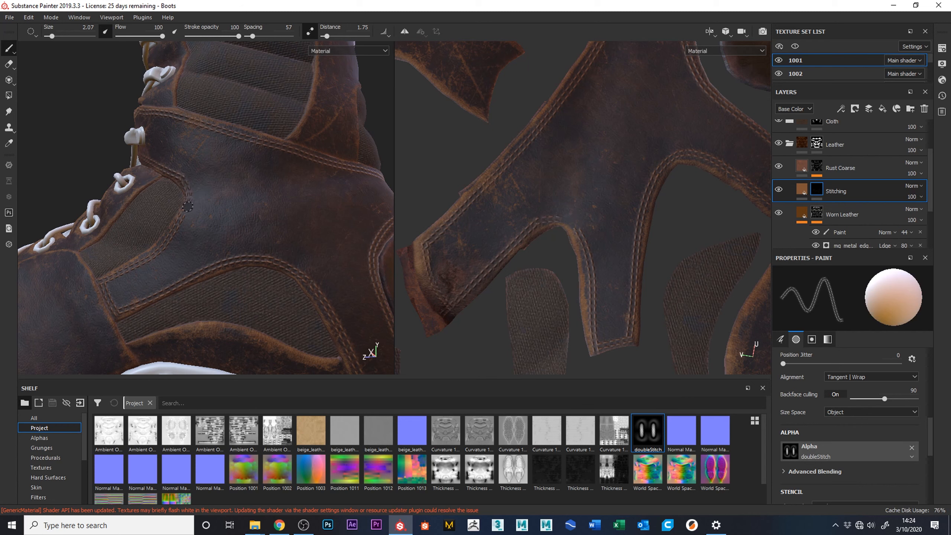
key("ctrl")
mouse_move(276, 230)
left_mouse_down("alt")
mouse_move(217, 210)
mouse_move(313, 299)
mouse_move(289, 219)
left_mouse_up("alt")
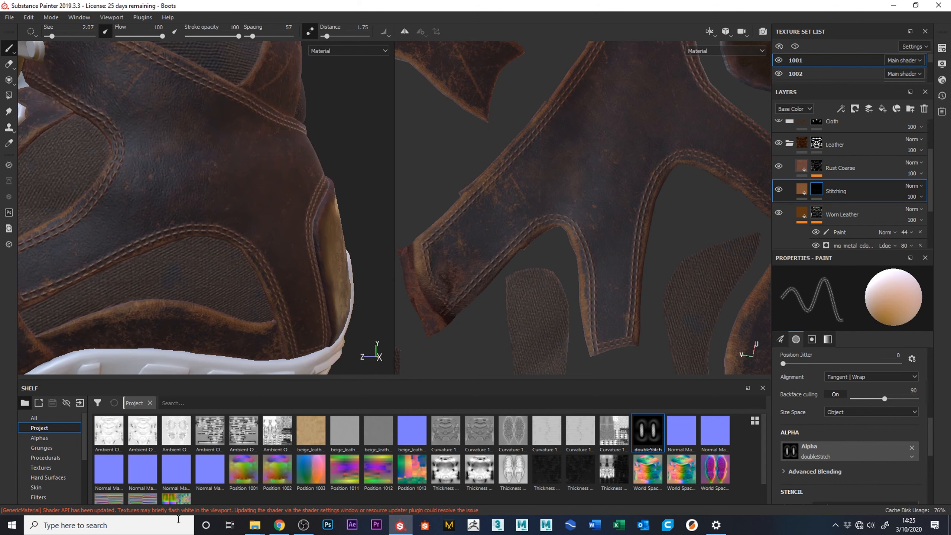
- Examine the heel area on the boot and the surrounding leather pieces in the UV layout
middle_click_drag(566, 298, 539, 304, "alt")
right_click_drag(489, 274, 456, 91, "alt")
middle_click_drag(592, 243, 663, 241, "alt")
mouse_move(736, 141)
middle_mouse_down("alt")
mouse_move(634, 265)
mouse_move(548, 325)
middle_mouse_up("alt")
middle_click_drag(606, 254, 562, 288, "alt")
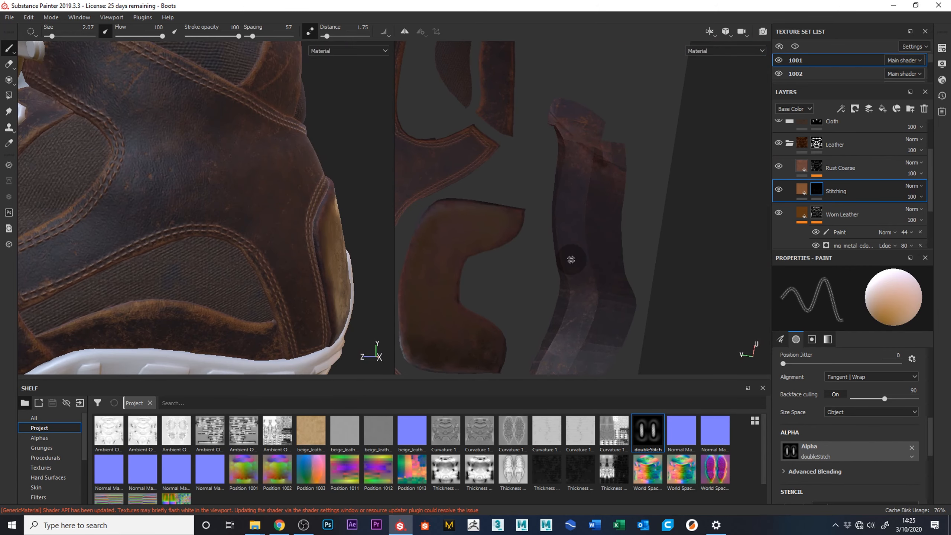
middle_click_drag(573, 255, 637, 218, "alt")
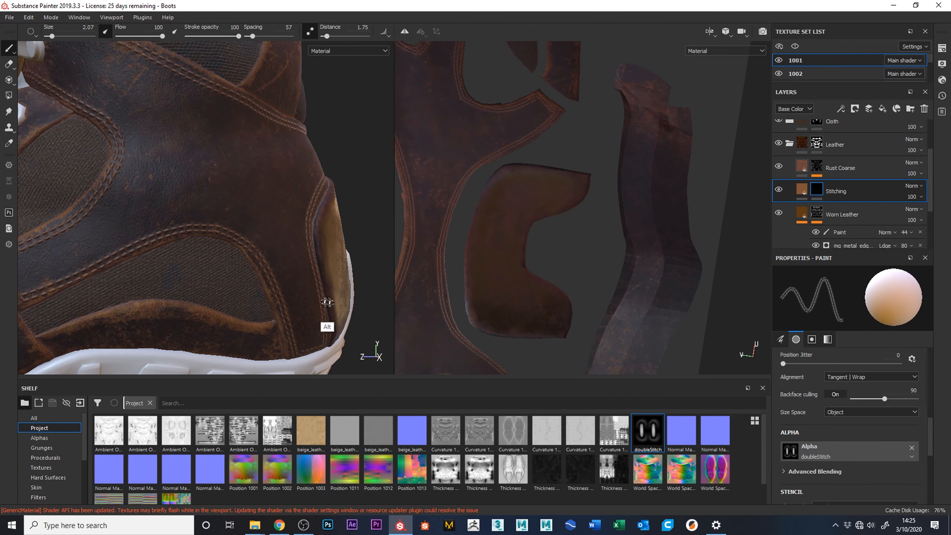
left_click_drag(362, 311, 316, 266, "alt")
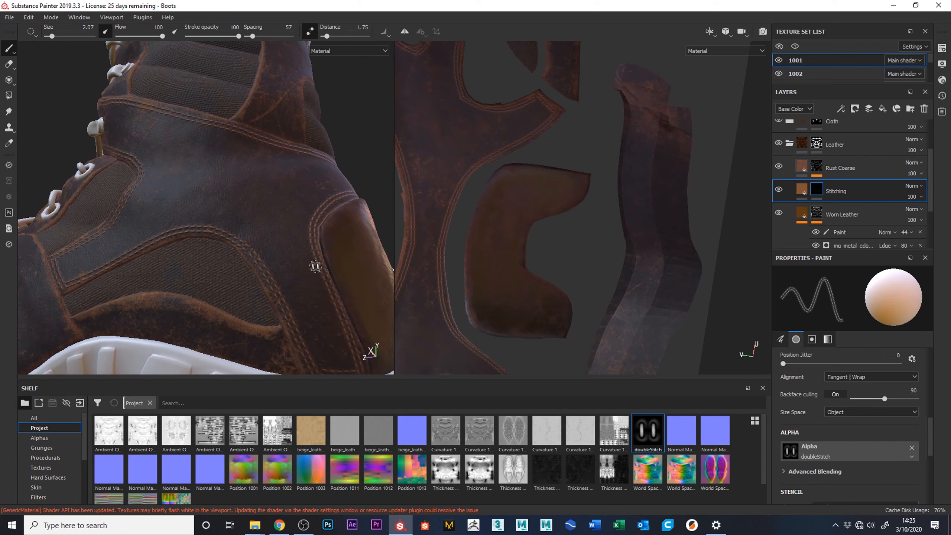
middle_click_drag(605, 270, 627, 409, "alt")
mouse_move(628, 227)
middle_mouse_down("alt")
mouse_move(694, 247)
mouse_move(653, 276)
middle_mouse_up("alt")
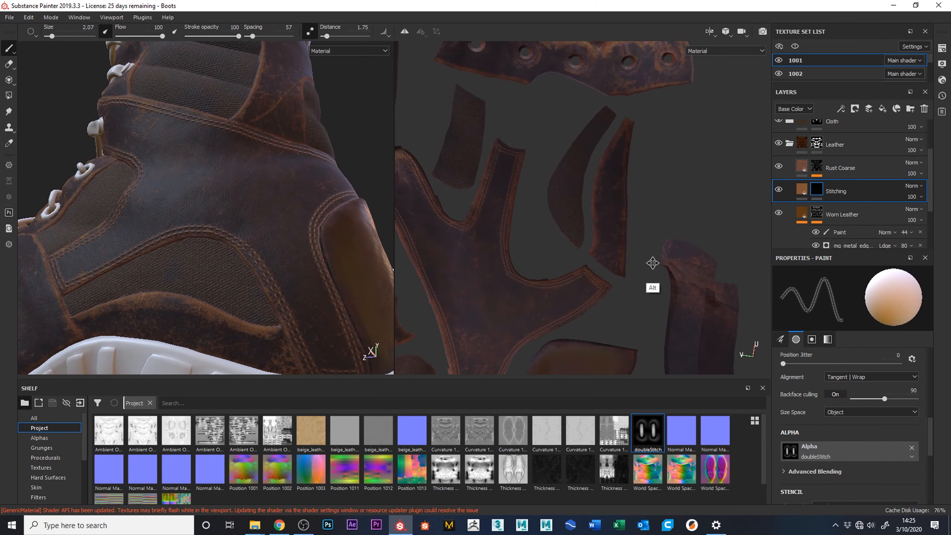
- Show only the 3D view and paint double stitching along the lower heel leather piece's upper edge with the stroke distance at 5.68
left_click_drag(356, 289, 354, 187, "alt")
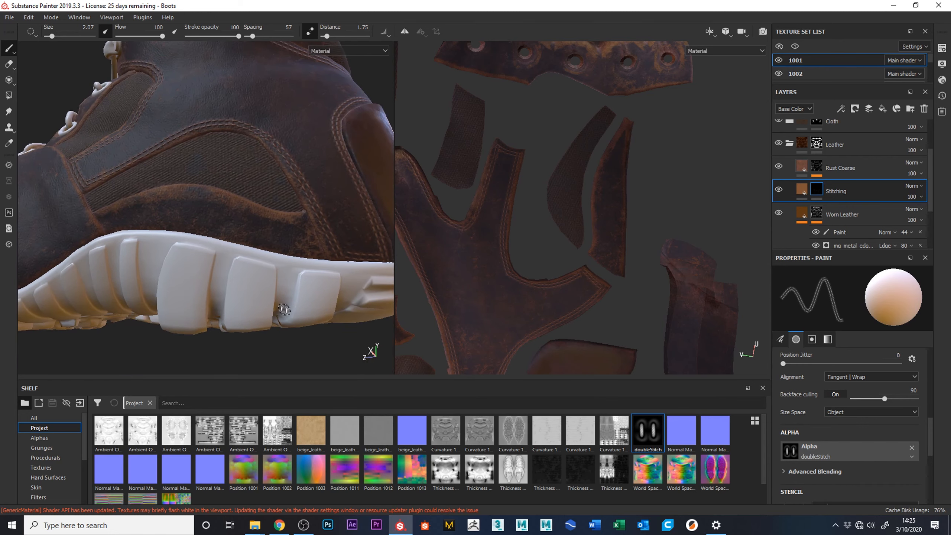
key("F2")
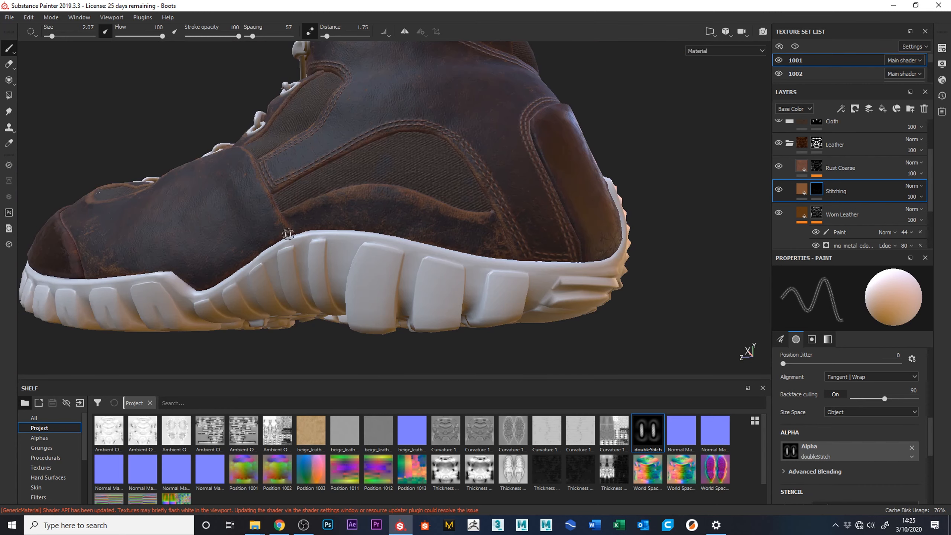
left_click_drag(691, 206, 606, 282, "alt")
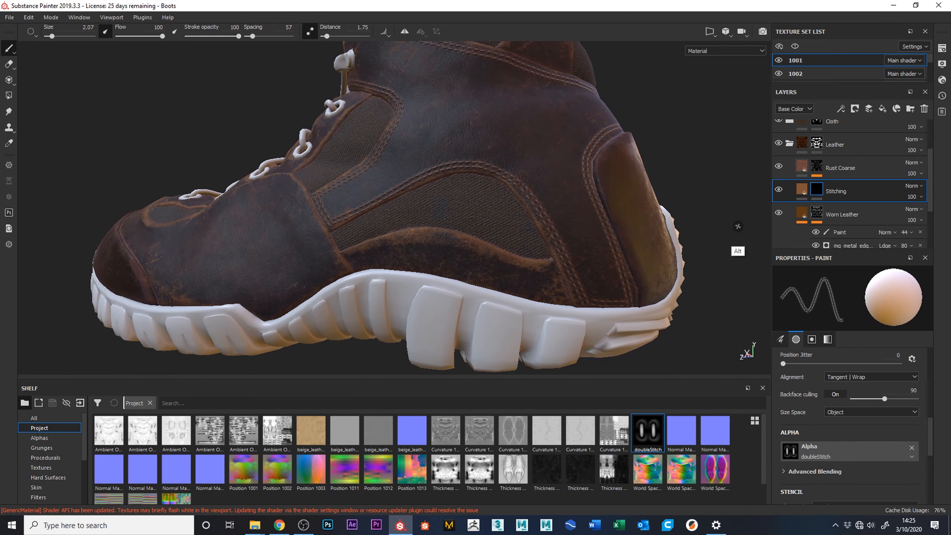
middle_click_drag(683, 323, 650, 274, "alt")
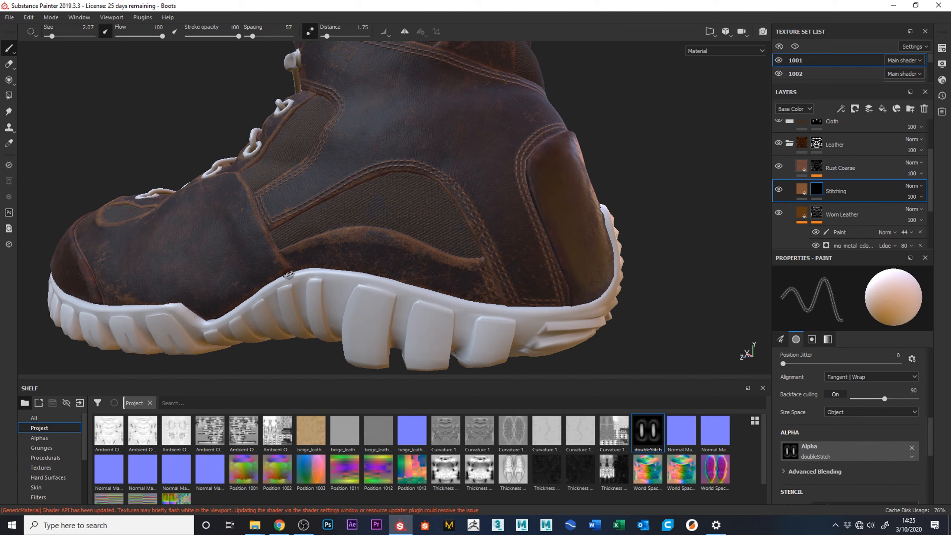
mouse_move(300, 250)
left_mouse_down()
mouse_move(359, 235)
mouse_move(442, 259)
left_mouse_up()
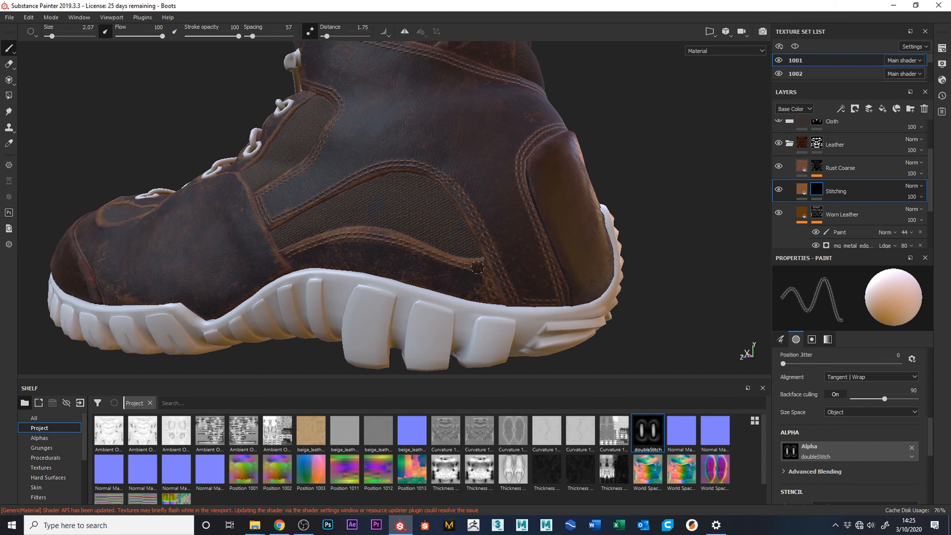
key("ctrl+z")
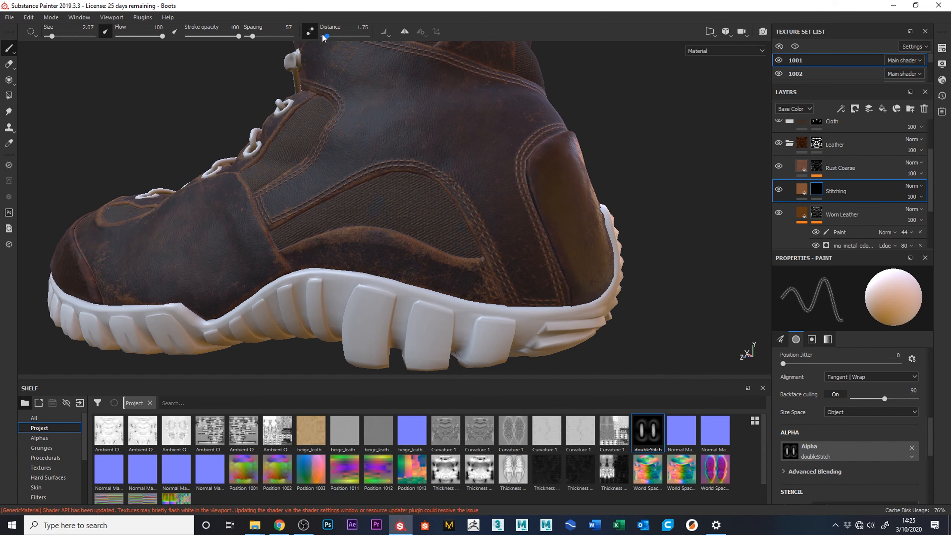
left_click(335, 37)
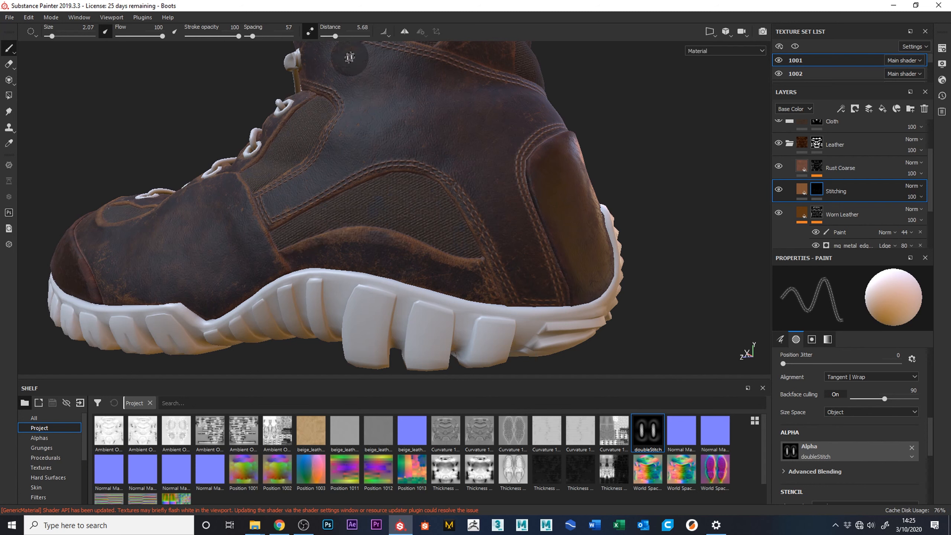
mouse_move(295, 253)
left_mouse_down()
mouse_move(370, 233)
mouse_move(493, 267)
left_mouse_up()
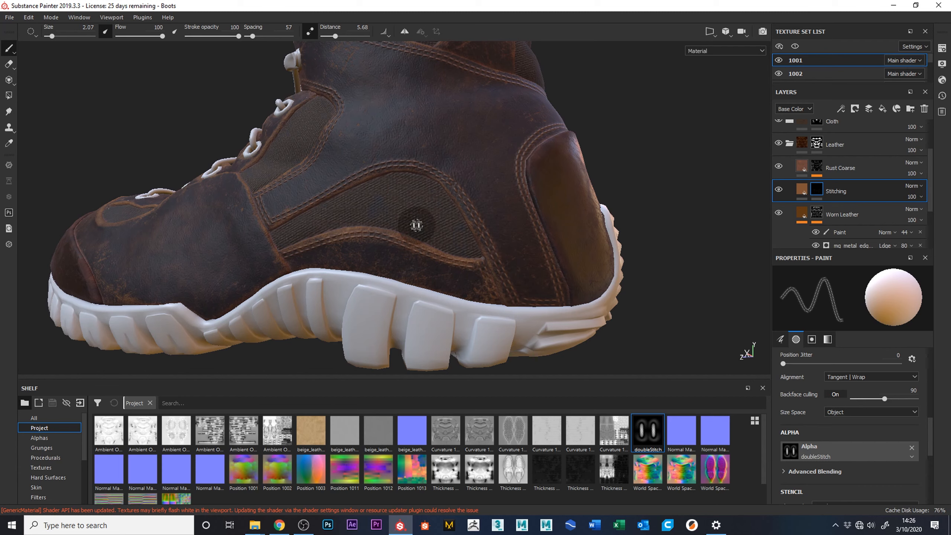
- Paint double stitching along the same leather piece's bottom edge, just above the sole, from the side seam to the heel
mouse_move(671, 212)
left_mouse_down("alt")
mouse_move(652, 229)
mouse_move(548, 239)
left_mouse_up("alt")
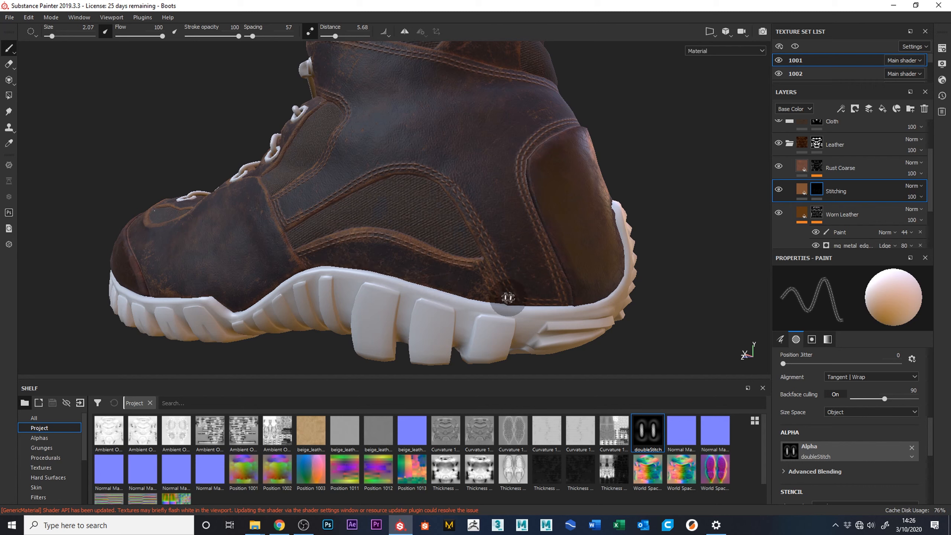
mouse_move(314, 263)
left_mouse_down()
mouse_move(365, 261)
mouse_move(381, 265)
mouse_move(355, 262)
mouse_move(506, 301)
left_mouse_up()
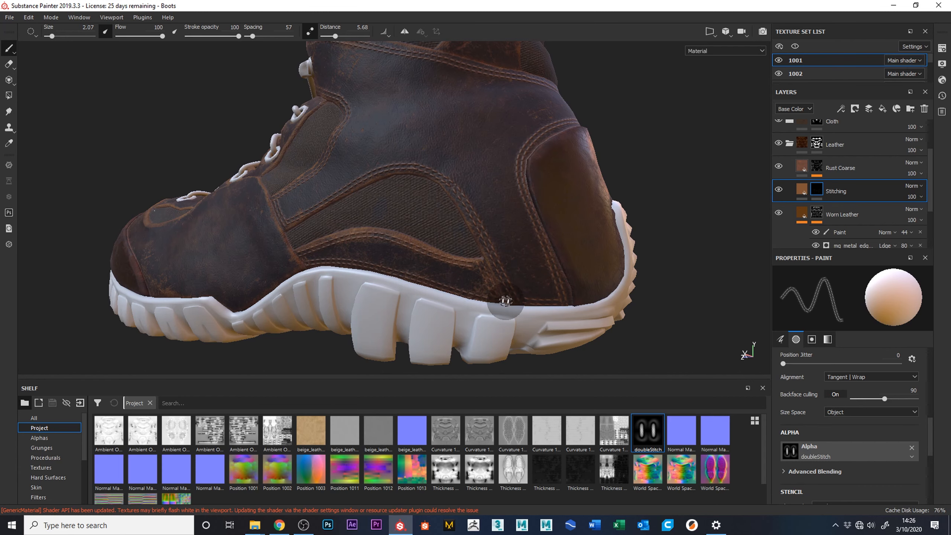
mouse_move(654, 317)
left_mouse_down("alt")
mouse_move(703, 331)
mouse_move(661, 301)
left_mouse_up("alt")
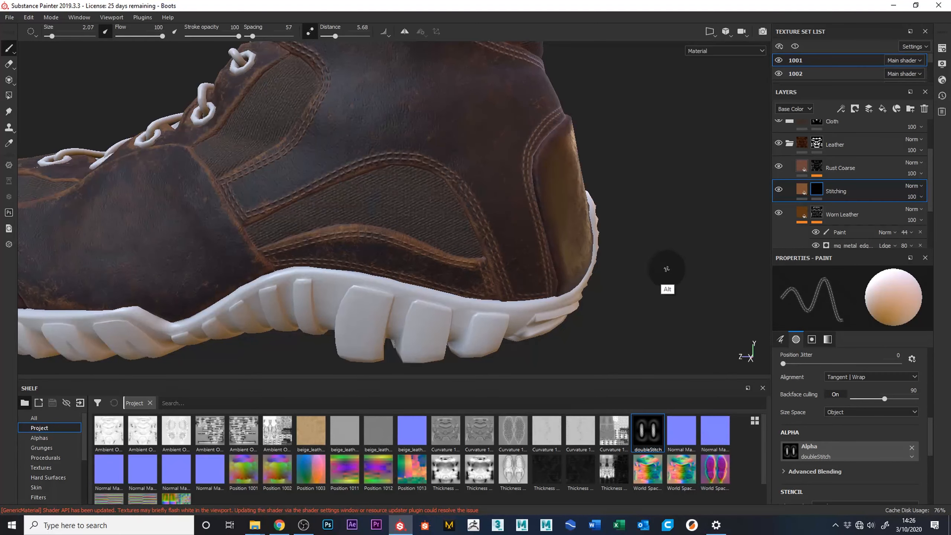
- Examine the boot's outer side from heel to toe, checking which leather seams still need stitching
middle_click_drag(688, 250, 633, 361, "alt")
right_click_drag(632, 361, 647, 289, "alt")
left_click_drag(690, 268, 406, 199, "alt")
left_click_drag(608, 277, 687, 280, "alt")
middle_click_drag(648, 253, 657, 172, "alt")
right_click_drag(616, 259, 617, 279, "alt")
left_click_drag(656, 257, 660, 221, "alt")
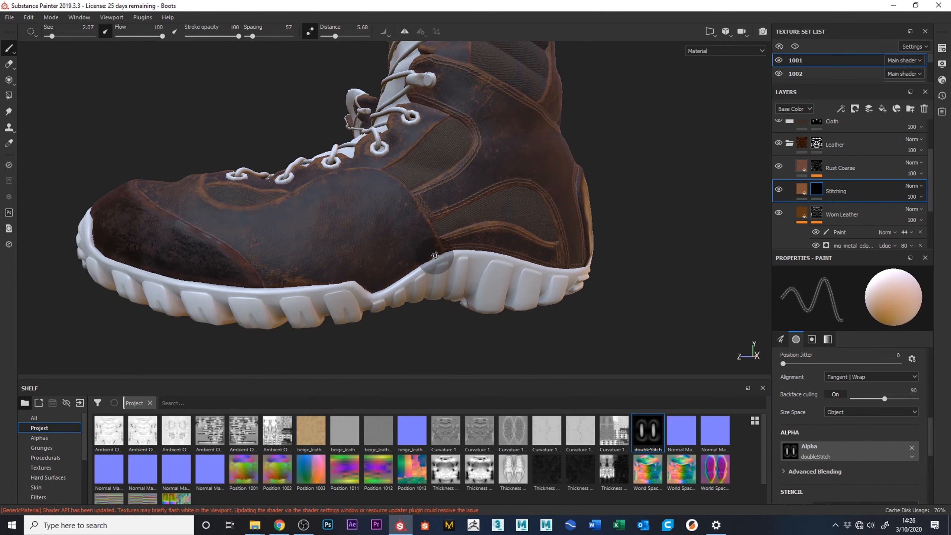
left_click_drag(569, 270, 659, 259, "alt")
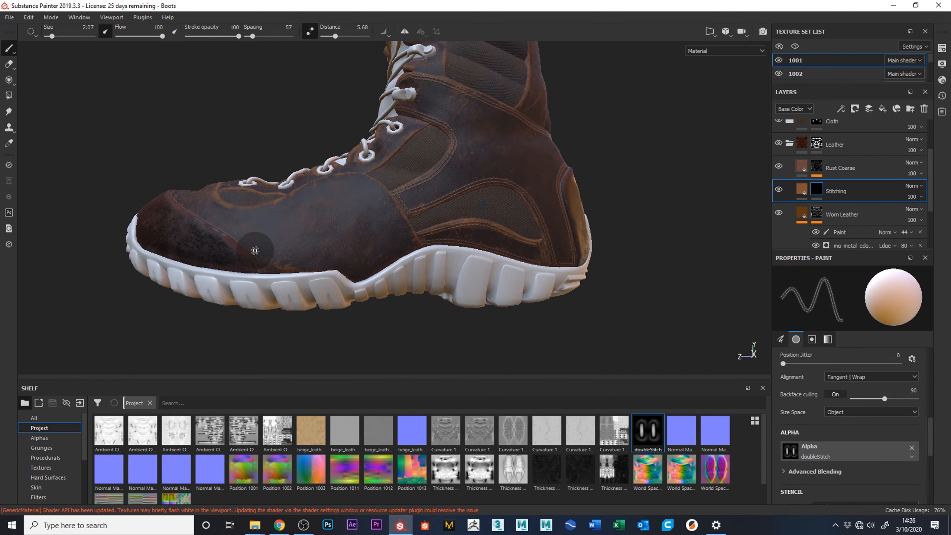
key("alt")
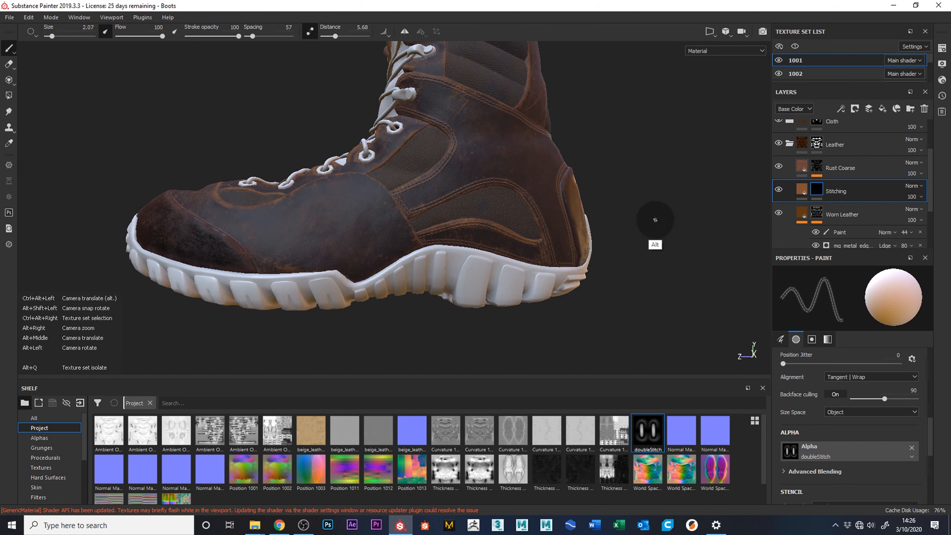
mouse_move(633, 203)
left_mouse_down("alt")
mouse_move(641, 264)
mouse_move(554, 110)
mouse_move(529, 98)
left_mouse_up("alt")
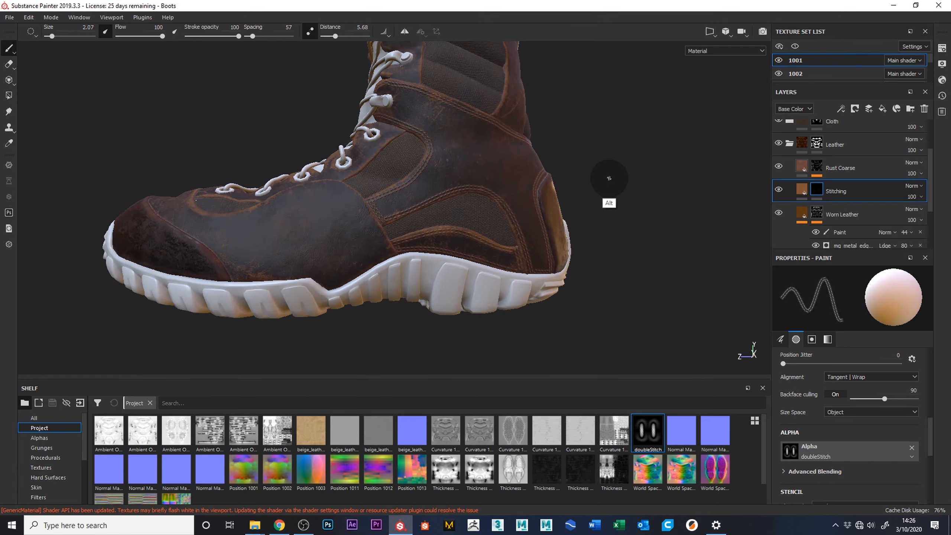
- Paint double stitching down the rear edge of the large front side leather panel, from the laces to the sole
right_click_drag(619, 166, 606, 293, "alt")
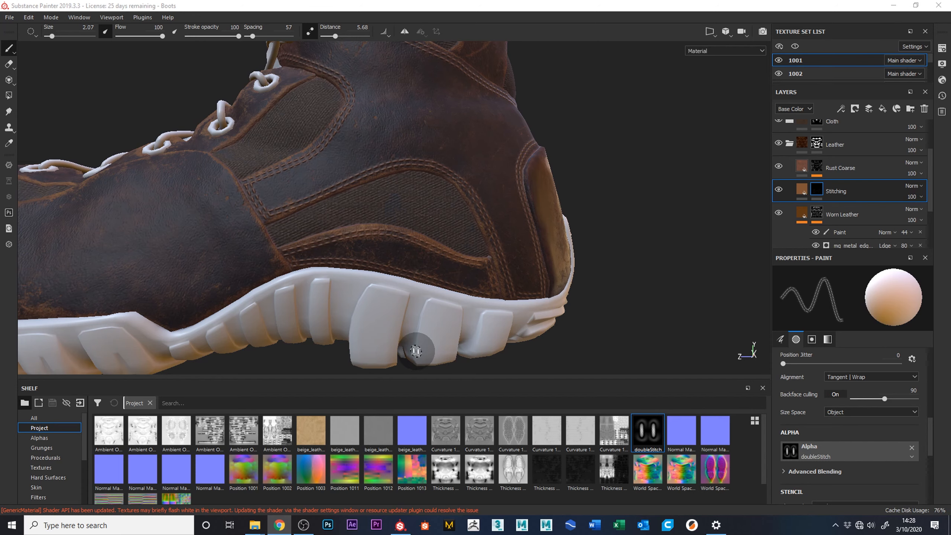
left_click_drag(432, 229, 494, 260, "alt")
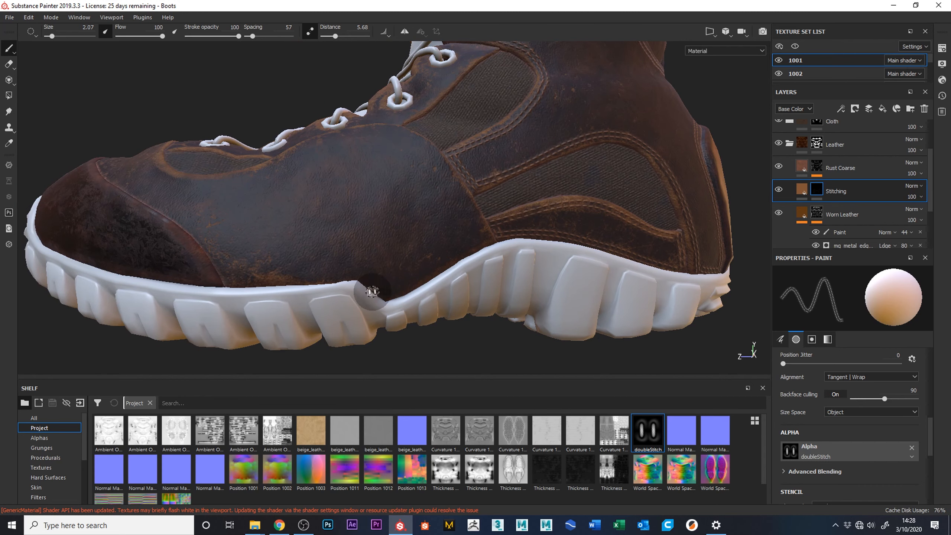
mouse_move(733, 125)
left_mouse_down("alt")
mouse_move(732, 138)
mouse_move(652, 146)
left_mouse_up("alt")
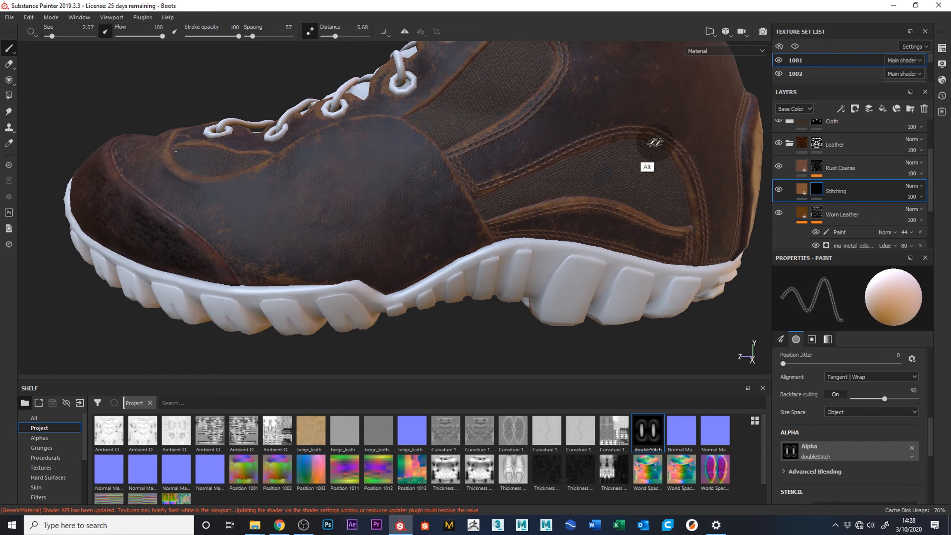
mouse_move(397, 125)
left_mouse_down()
mouse_move(442, 161)
mouse_move(494, 258)
left_mouse_up()
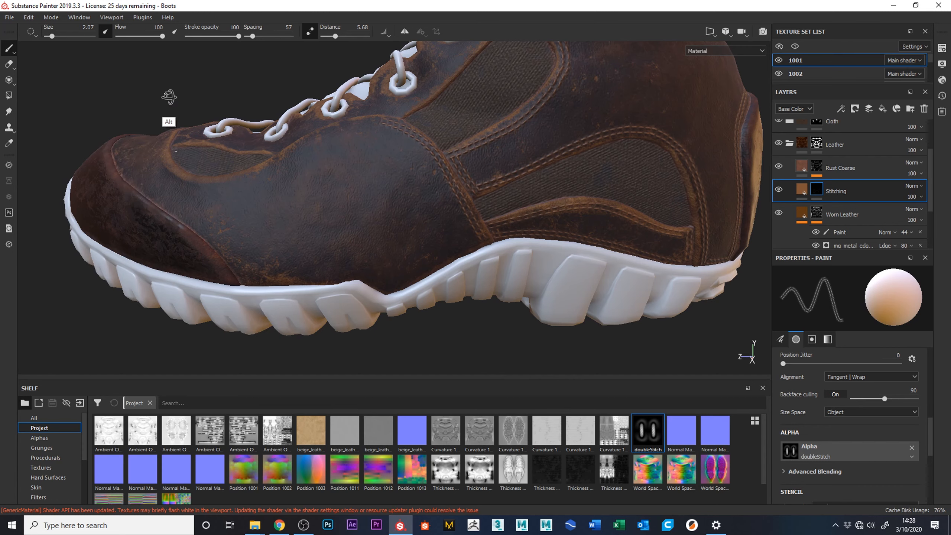
- Continue the double stitching along the front side panel's upper edge, below the lace rings and around the small fabric inset
left_click_drag(169, 98, 181, 128, "alt")
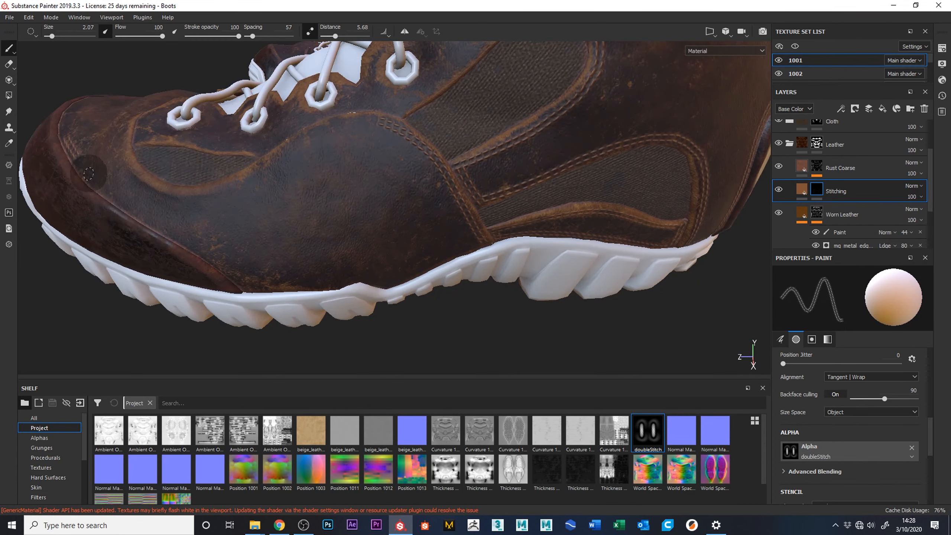
mouse_move(431, 330)
left_mouse_down("alt")
mouse_move(464, 325)
mouse_move(449, 311)
left_mouse_up("alt")
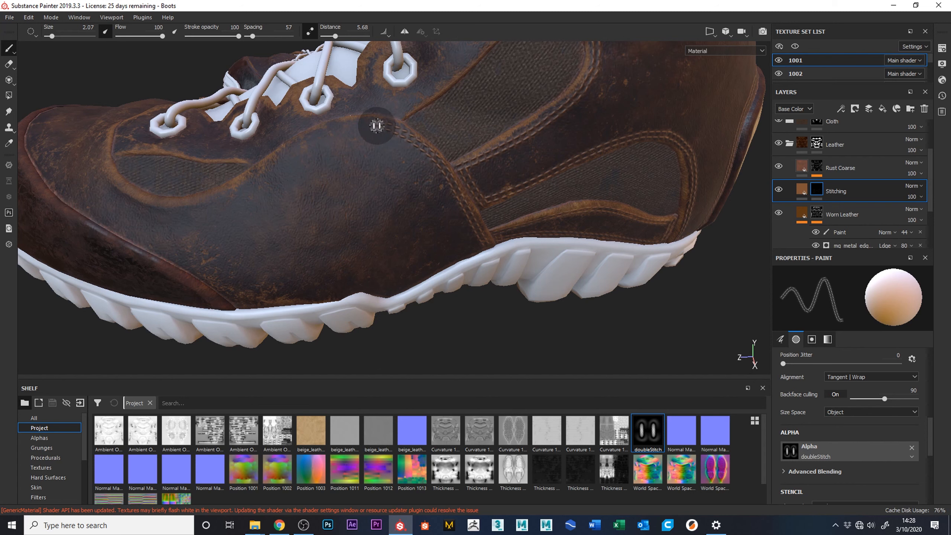
mouse_move(348, 126)
left_mouse_down()
mouse_move(219, 198)
mouse_move(174, 209)
mouse_move(148, 189)
left_mouse_up()
left_click_drag(511, 340, 453, 311, "alt")
left_click_drag(196, 333, 195, 322, "alt")
- Paint double stitching along the toe cap seam down to the sole and along the front side panel's lower edge
left_click_drag(129, 162, 168, 207)
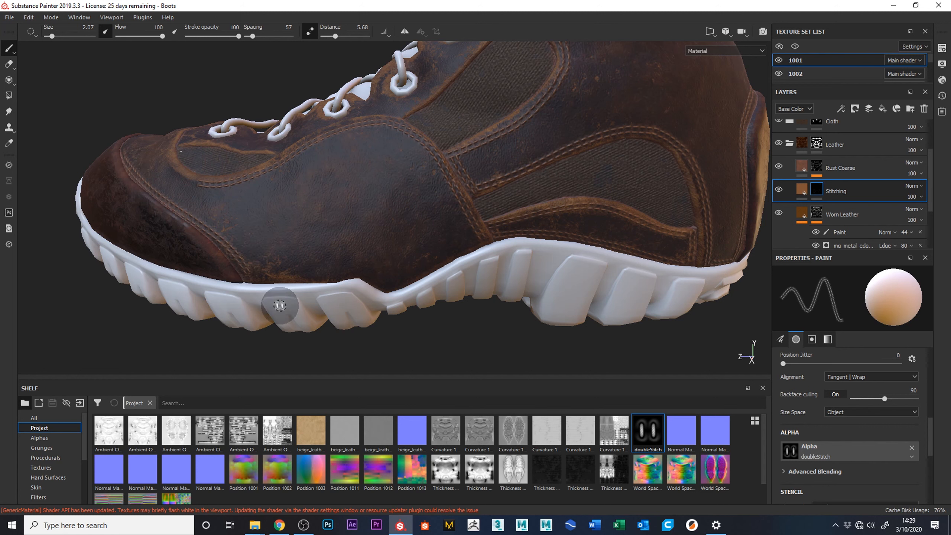
mouse_move(125, 151)
left_mouse_down()
mouse_move(133, 179)
mouse_move(174, 212)
left_mouse_up()
mouse_move(129, 161)
left_mouse_down()
mouse_move(142, 181)
mouse_move(225, 241)
mouse_move(254, 292)
left_mouse_up()
left_click_drag(438, 364, 381, 314, "alt")
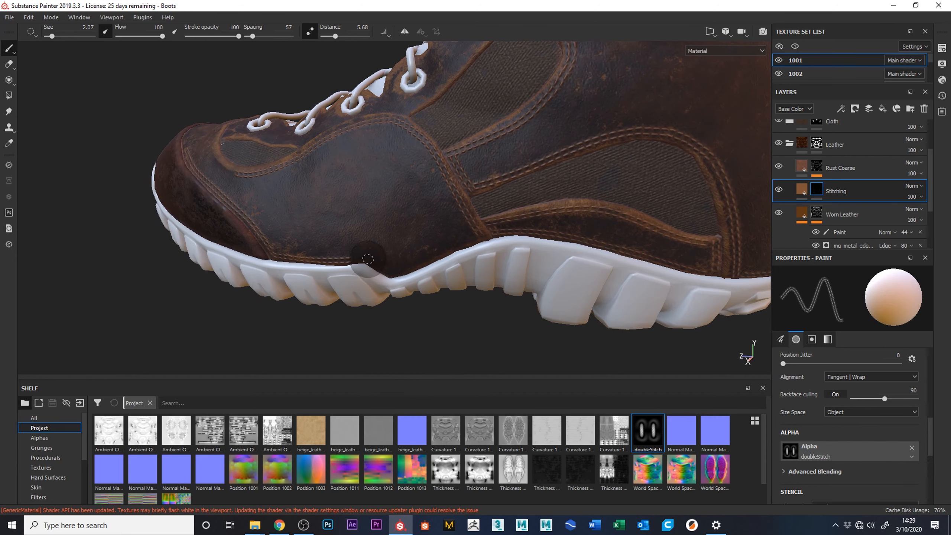
left_click_drag(405, 262, 539, 353, "alt")
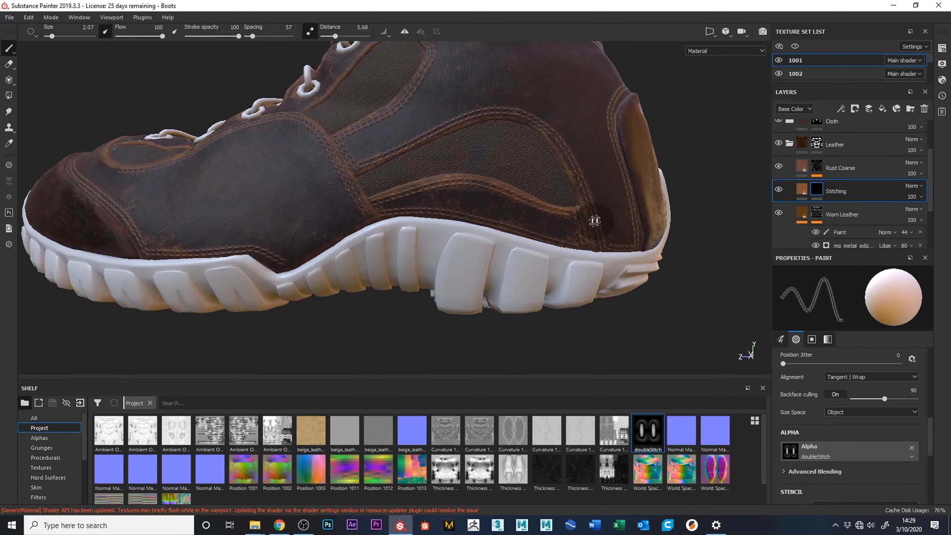
- In the 2D view, undo the sole-edge stitching and repaint it along the front side panel's edge with the stroke distance at 1.14
key("F3")
middle_click_drag(599, 216, 388, 289, "alt")
middle_click_drag(386, 170, 387, 242, "alt")
key("ctrl+z")
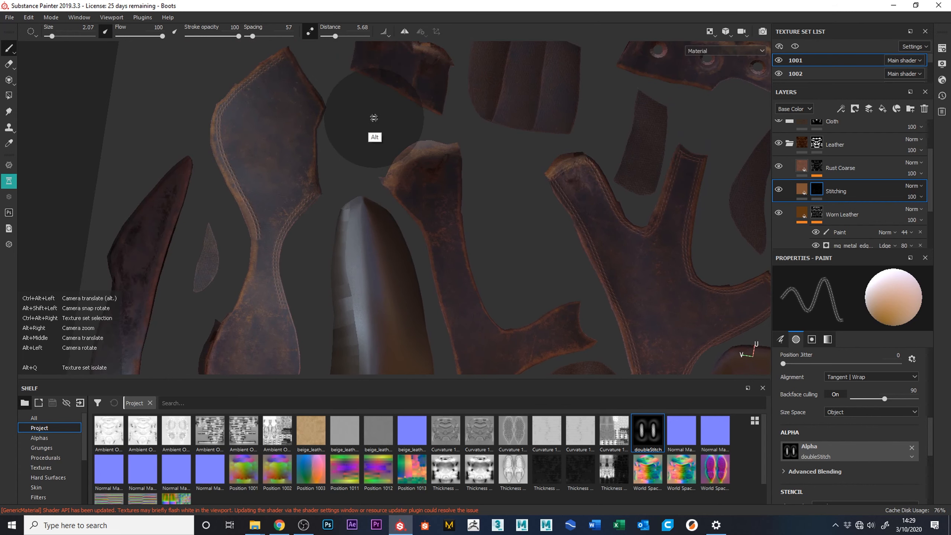
middle_click_drag(370, 134, 341, 171, "alt")
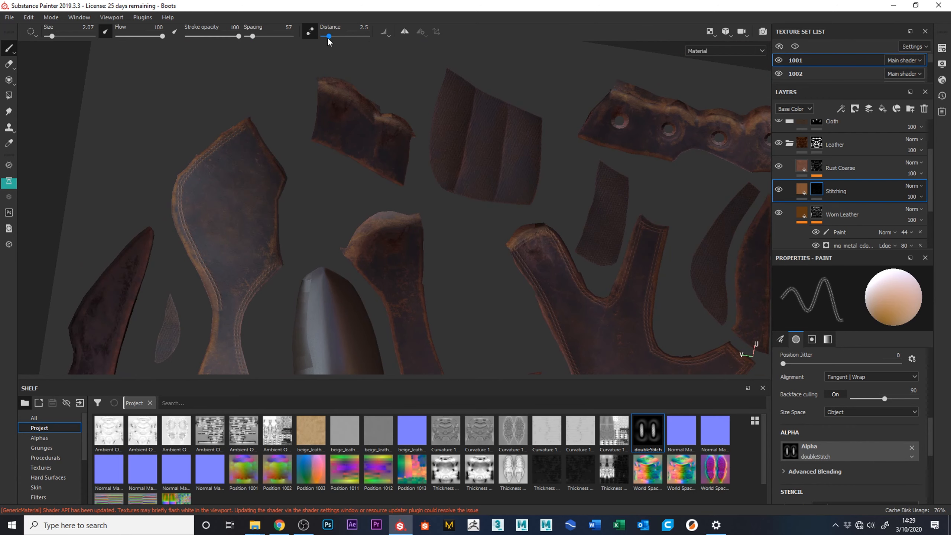
middle_click_drag(264, 146, 299, 181, "alt")
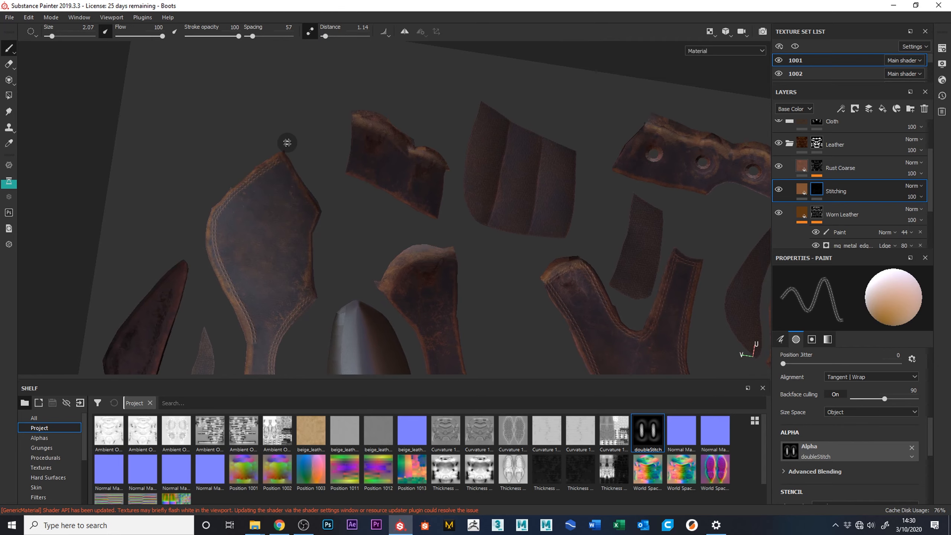
right_click_drag(288, 144, 339, 240, "alt")
middle_click_drag(303, 173, 285, 37, "alt")
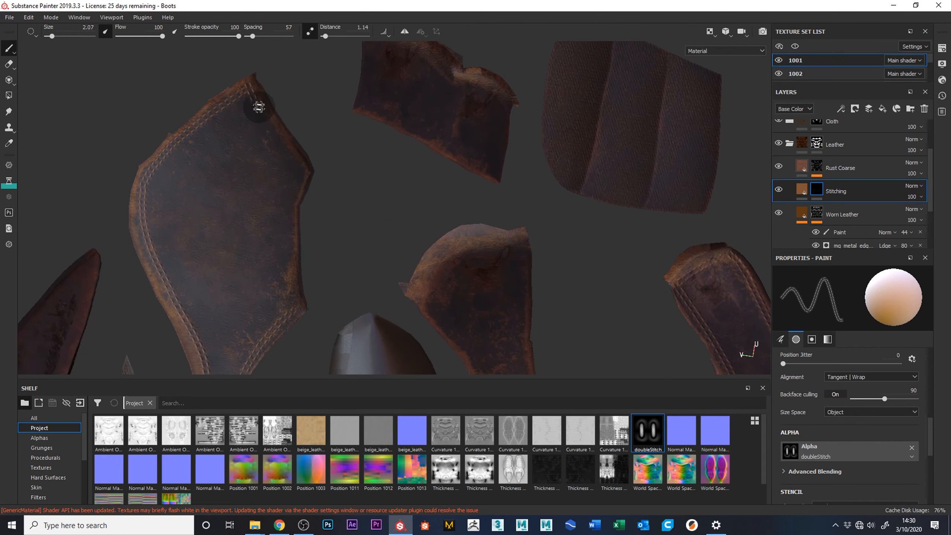
mouse_move(257, 108)
left_mouse_down()
mouse_move(299, 170)
mouse_move(288, 248)
mouse_move(295, 307)
left_mouse_up()
- Save the project and inspect the project and autosave files in the Boots folder in File Explorer
key("ctrl+s")
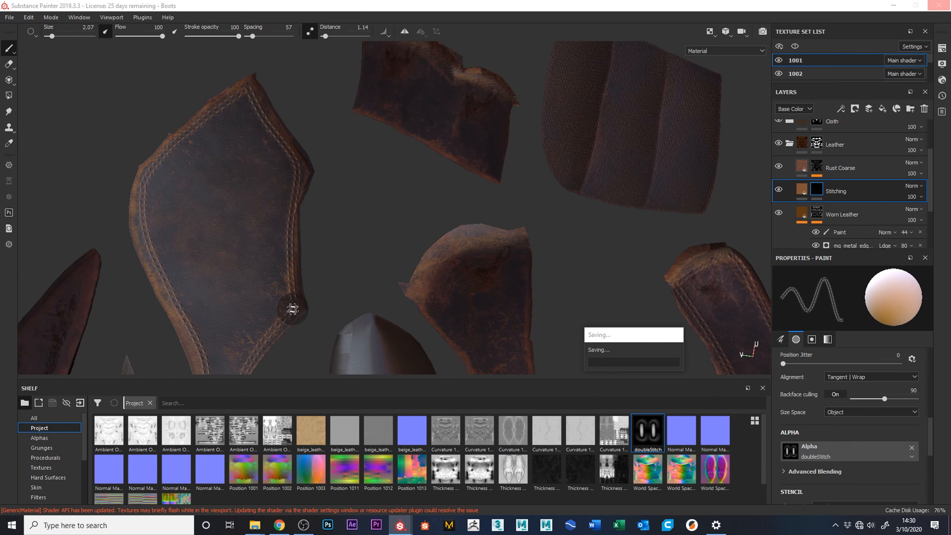
key("alt+Tab")
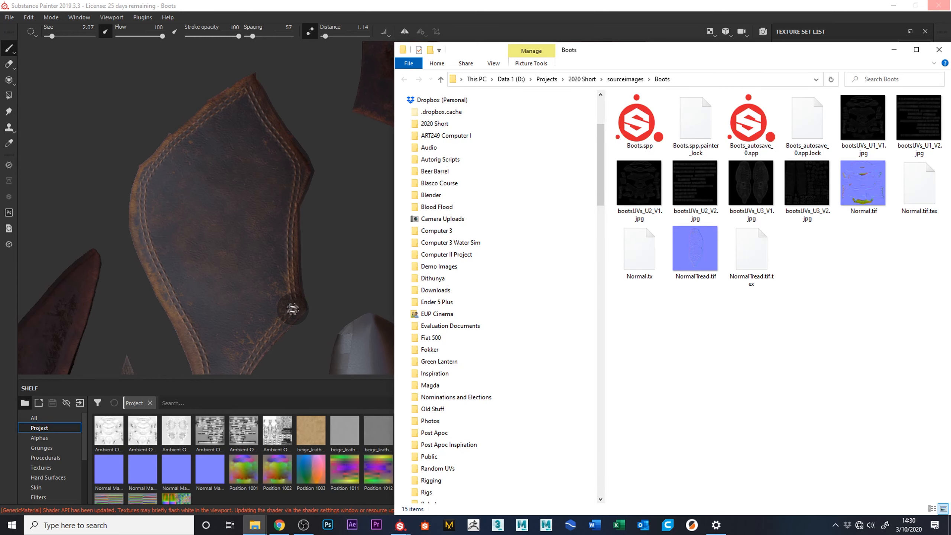
key("alt+Tab")
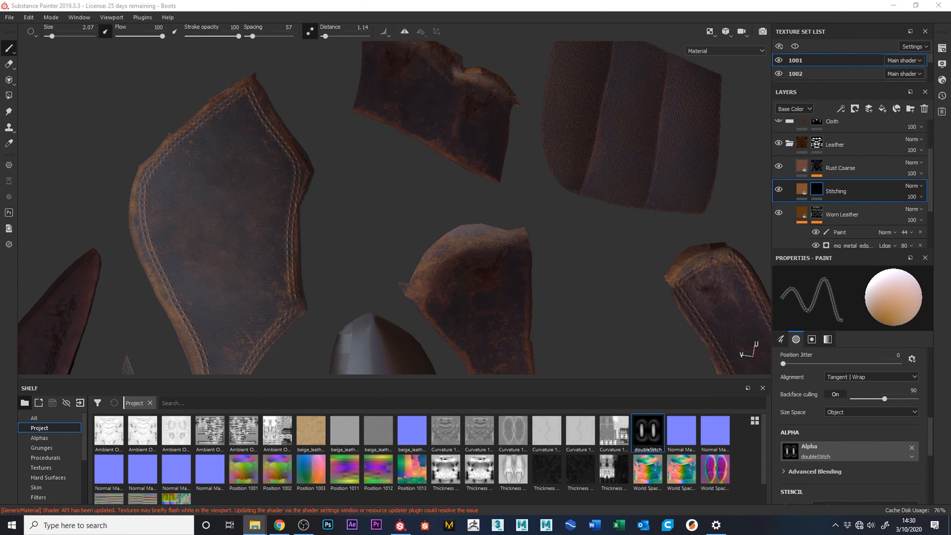
left_click_drag(104, 114, 115, 88)
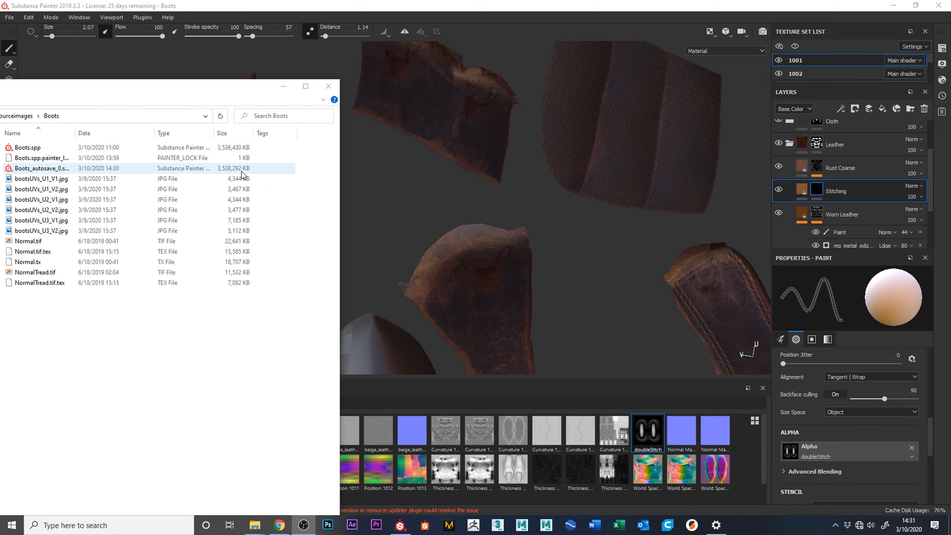
left_click(146, 95)
left_click_drag(144, 91, 160, 90)
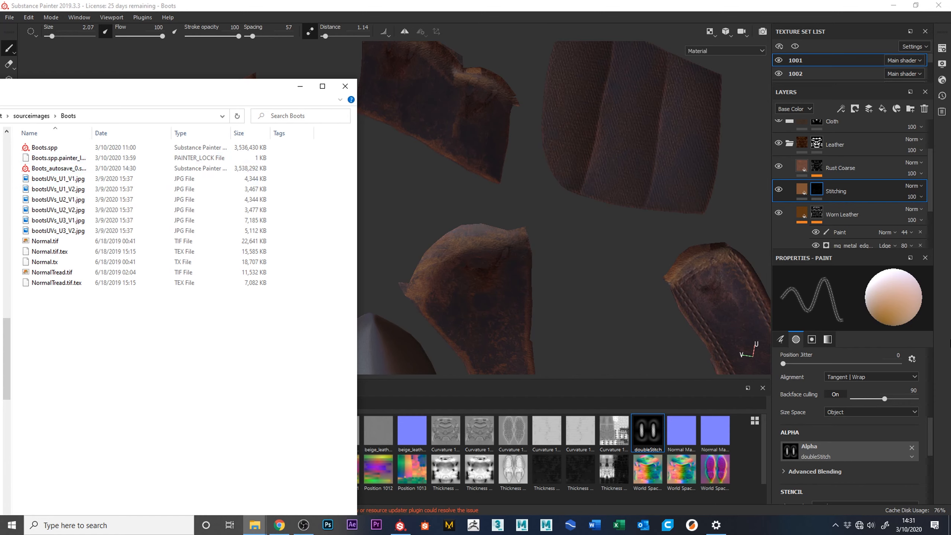
- Return to Substance Painter, save the Boots project again, and switch back to File Explorer to check its files
left_click(203, 23)
left_click(9, 17)
left_click(19, 97)
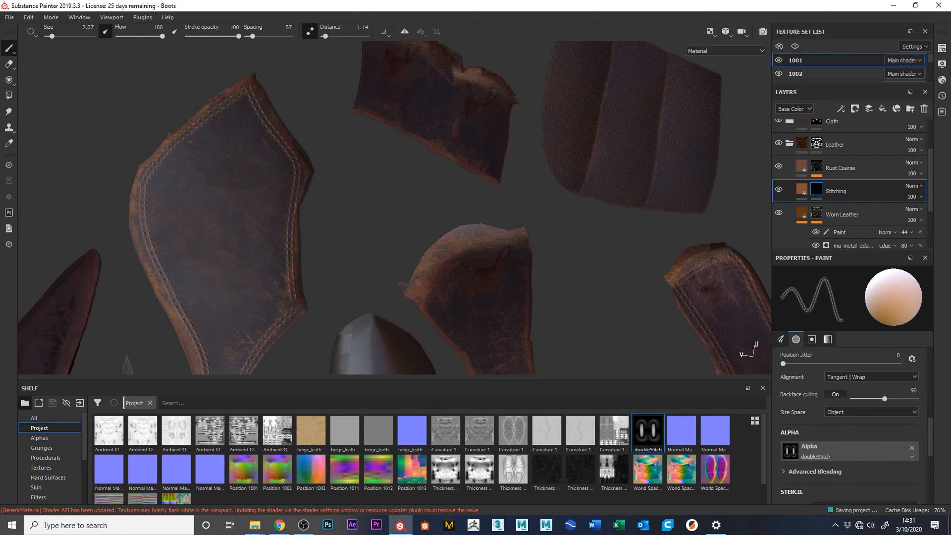
key("alt+Tab")
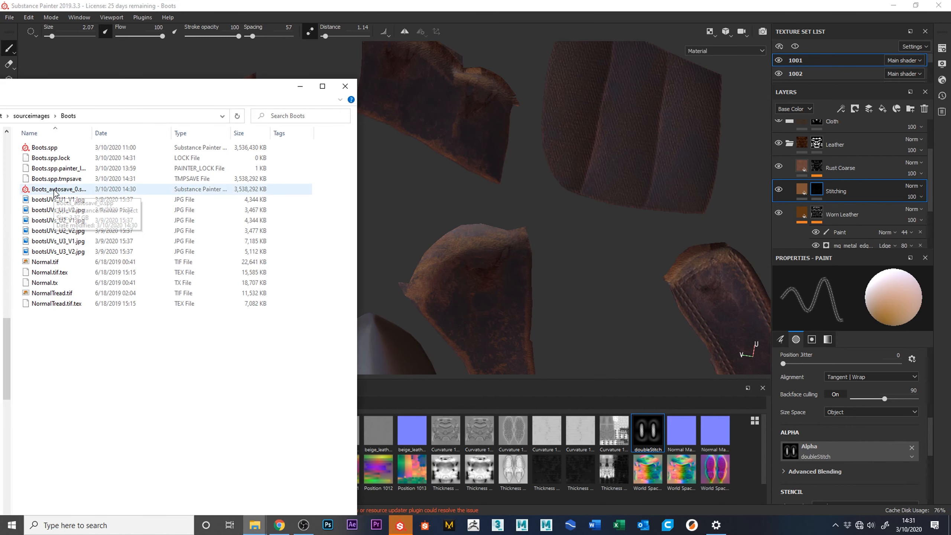
- Delete the Boots autosave project file from the Boots folder and return to Substance Painter
left_click(55, 190)
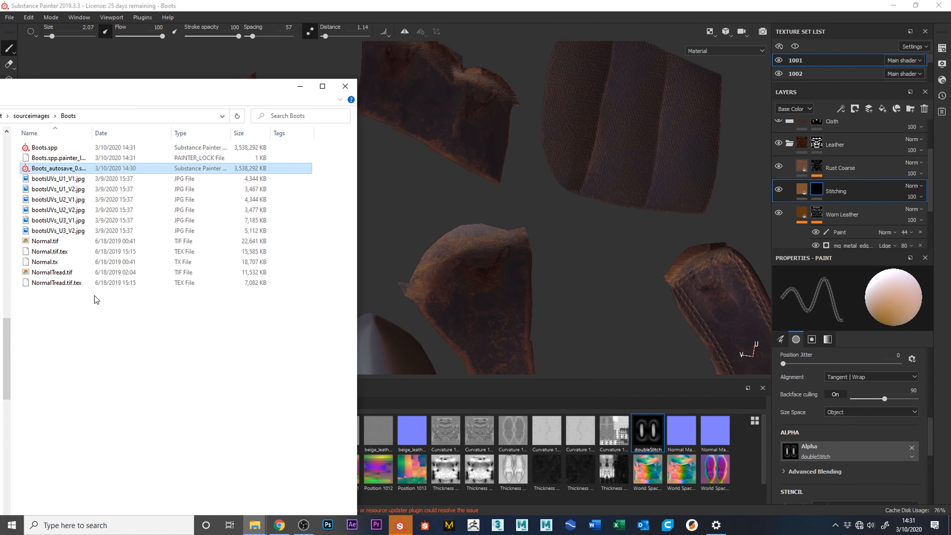
key("Delete")
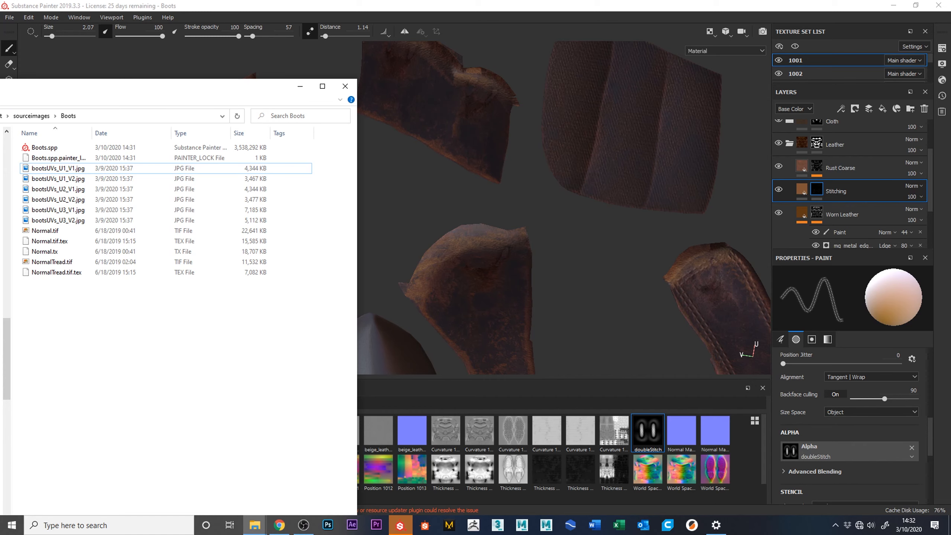
left_click(653, 10)
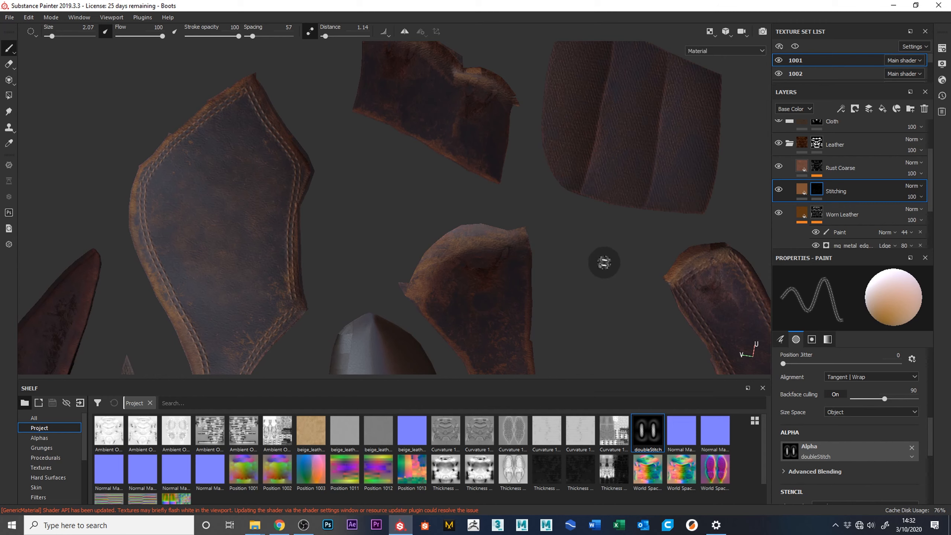
- Switch to the 3D view and examine the stitching along the boot's side panels and sole edge from several angles
key("F2")
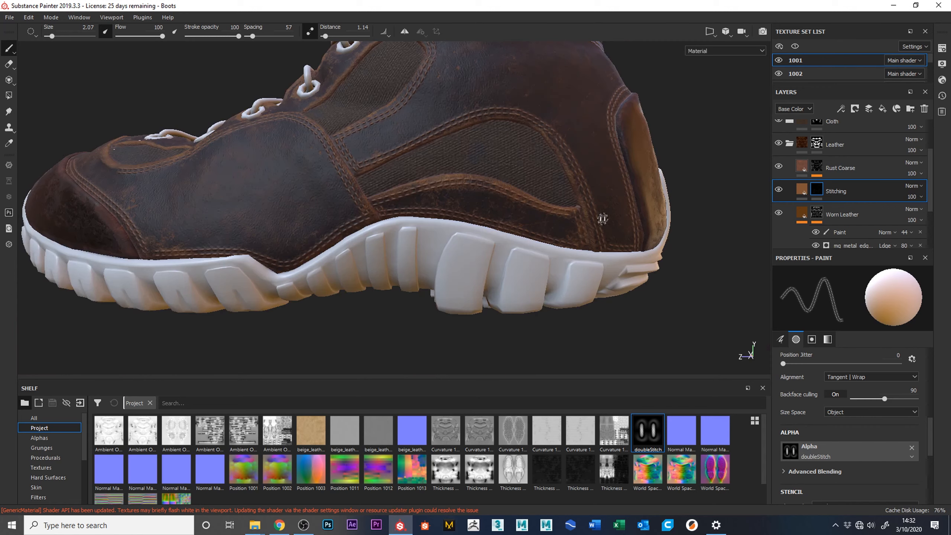
mouse_move(497, 316)
left_mouse_down("alt")
mouse_move(459, 314)
mouse_move(483, 308)
mouse_move(464, 292)
left_mouse_up("alt")
left_click_drag(395, 326, 376, 345, "alt")
key("alt")
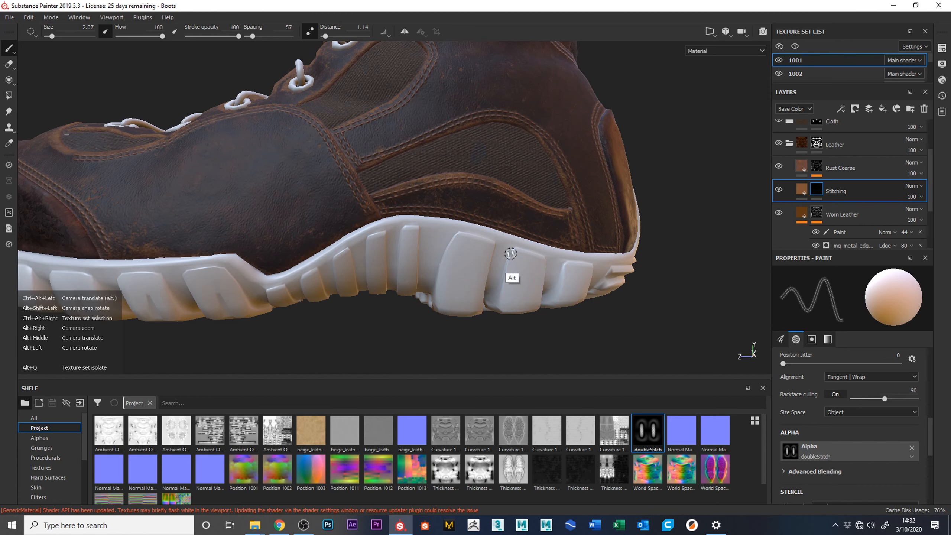
left_click_drag(311, 162, 739, 191, "alt")
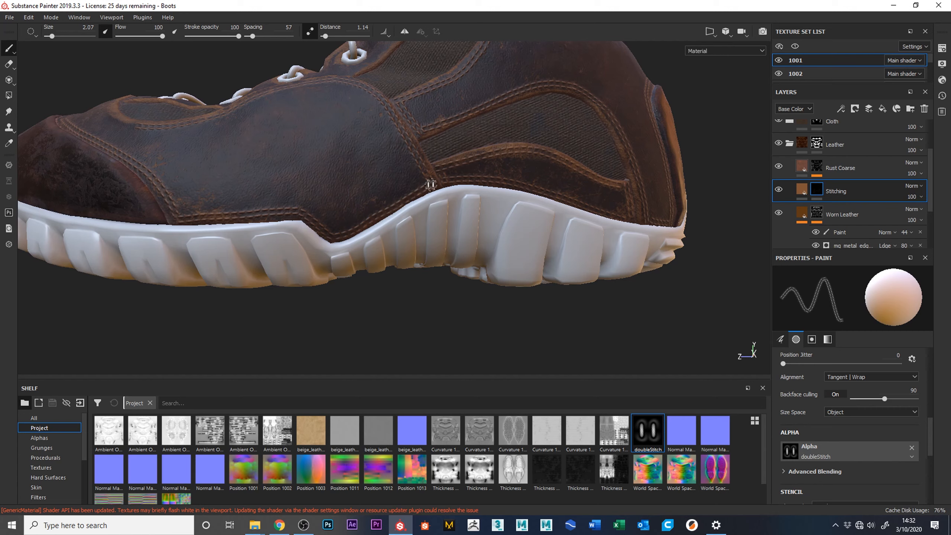
middle_click_drag(482, 259, 596, 277, "alt")
left_click_drag(434, 316, 476, 361, "alt")
right_click_drag(431, 330, 259, 20, "alt")
mouse_move(543, 325)
left_mouse_down("alt")
mouse_move(576, 368)
mouse_move(539, 350)
mouse_move(532, 326)
left_mouse_up("alt")
- Set the stroke distance to 3.18 and paint double stitching across the front of the toe, just above the toe cap seam
left_click_drag(323, 33, 329, 34)
middle_click_drag(422, 256, 416, 195, "alt")
right_click_drag(416, 195, 459, 318, "alt")
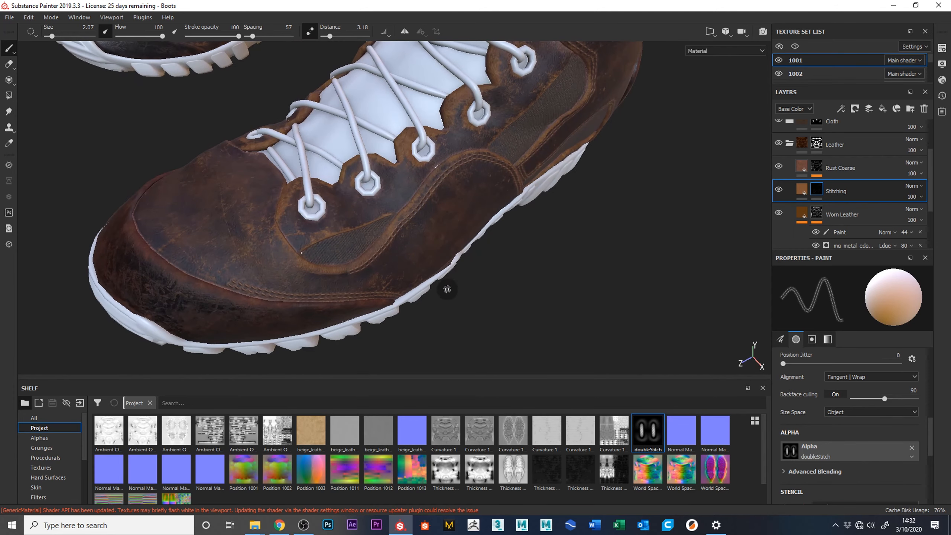
left_click_drag(511, 286, 416, 312, "alt")
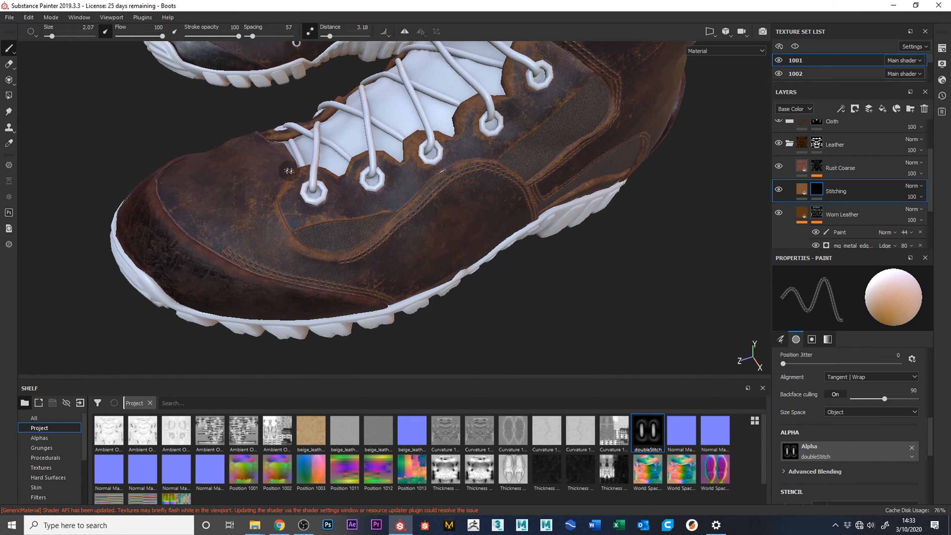
left_click_drag(212, 117, 222, 154, "alt")
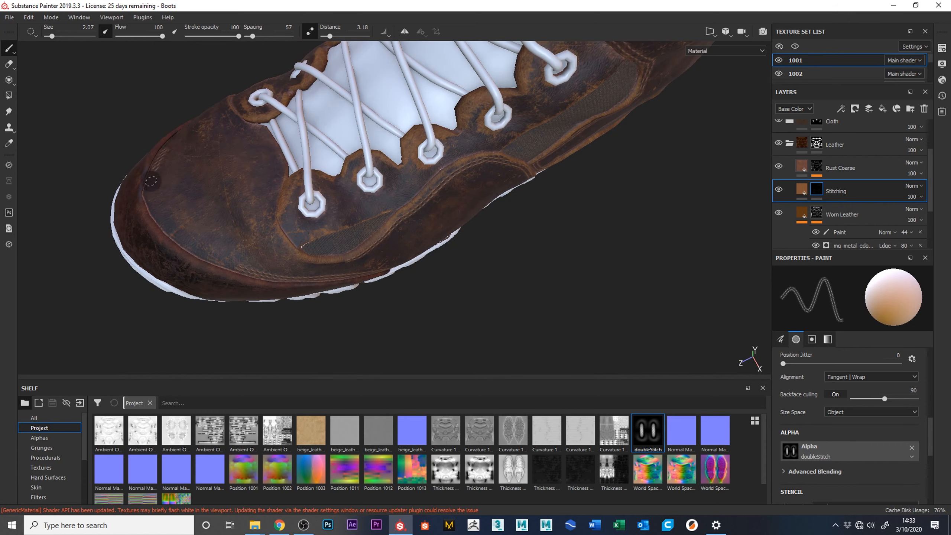
left_click_drag(156, 313, 315, 237, "alt")
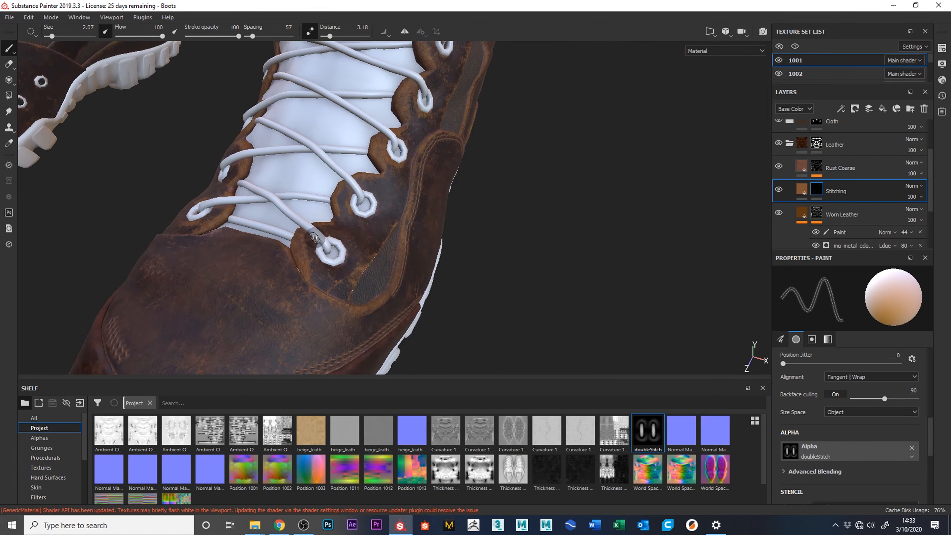
mouse_move(494, 253)
left_mouse_down("alt")
mouse_move(539, 117)
mouse_move(498, 282)
mouse_move(581, 293)
left_mouse_up("alt")
mouse_move(484, 299)
left_mouse_down("alt")
mouse_move(537, 310)
mouse_move(535, 225)
left_mouse_up("alt")
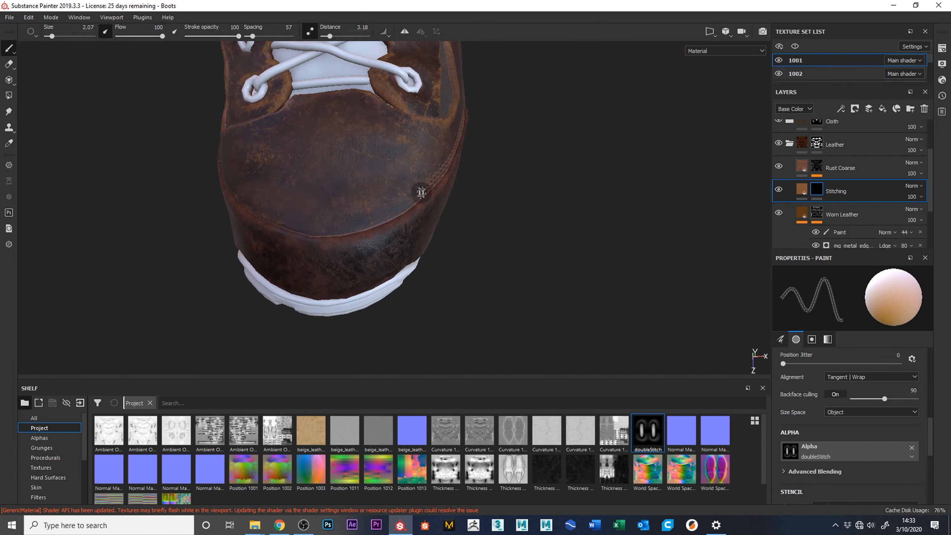
mouse_move(424, 189)
left_mouse_down()
mouse_move(389, 218)
mouse_move(314, 230)
mouse_move(258, 212)
mouse_move(236, 193)
mouse_move(236, 165)
left_mouse_up()
- Remove the brush alpha and erase the stray inner-side end of the stitching across the toe
left_click_drag(555, 287, 652, 211, "alt")
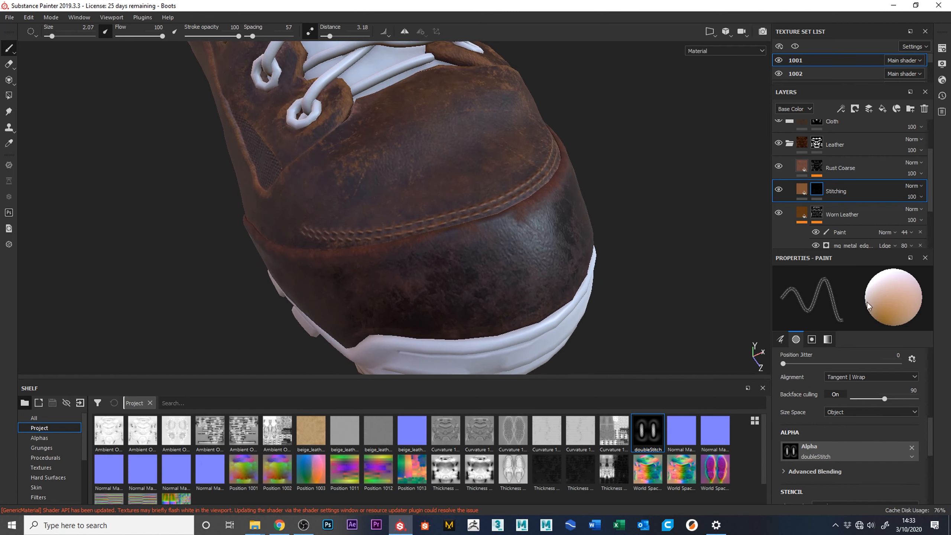
left_click(912, 448)
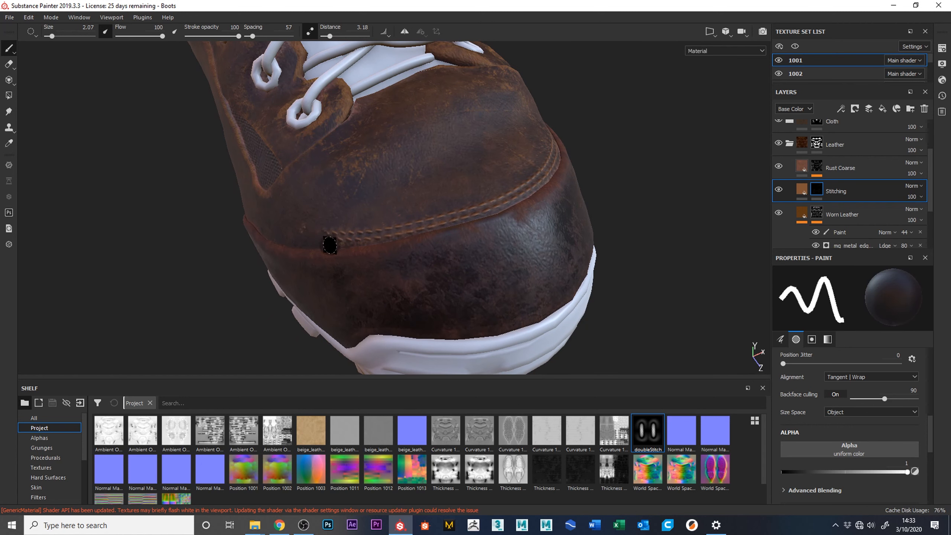
left_click_drag(329, 239, 418, 227)
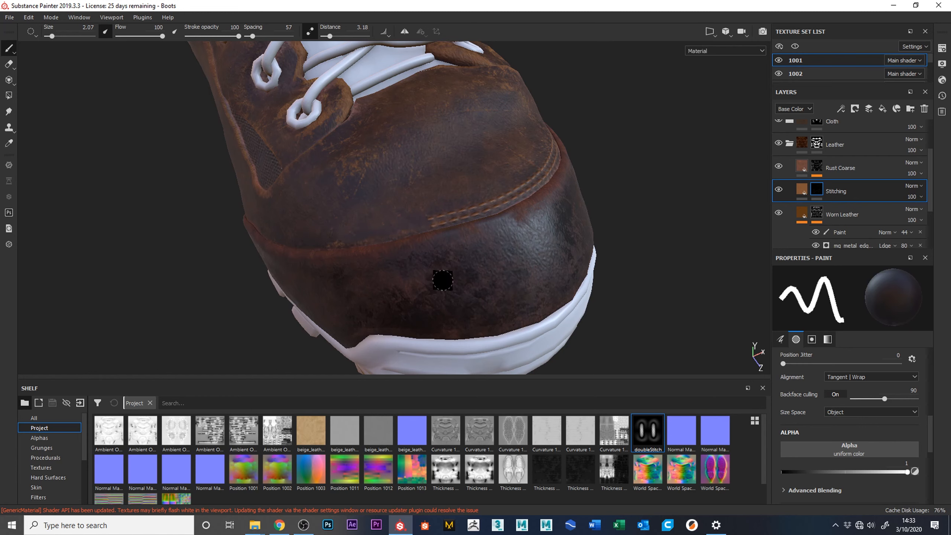
- Reapply the doubleStitch alpha and continue the stitching from the toe along the inner side of the toe cap seam
left_click_drag(648, 439, 833, 452)
mouse_move(646, 304)
left_mouse_down("alt")
mouse_move(682, 317)
mouse_move(703, 303)
mouse_move(613, 215)
left_mouse_up("alt")
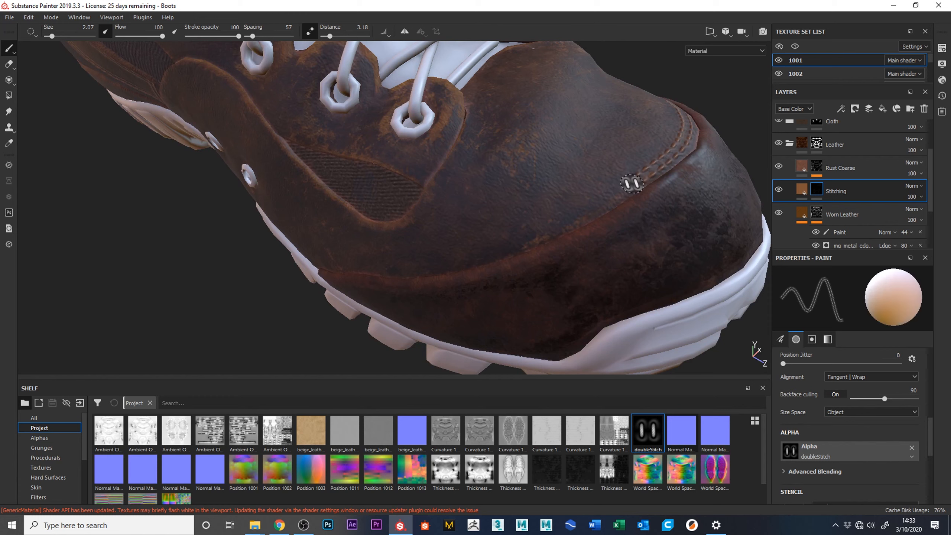
left_click_drag(623, 192, 587, 217)
key("ctrl+z")
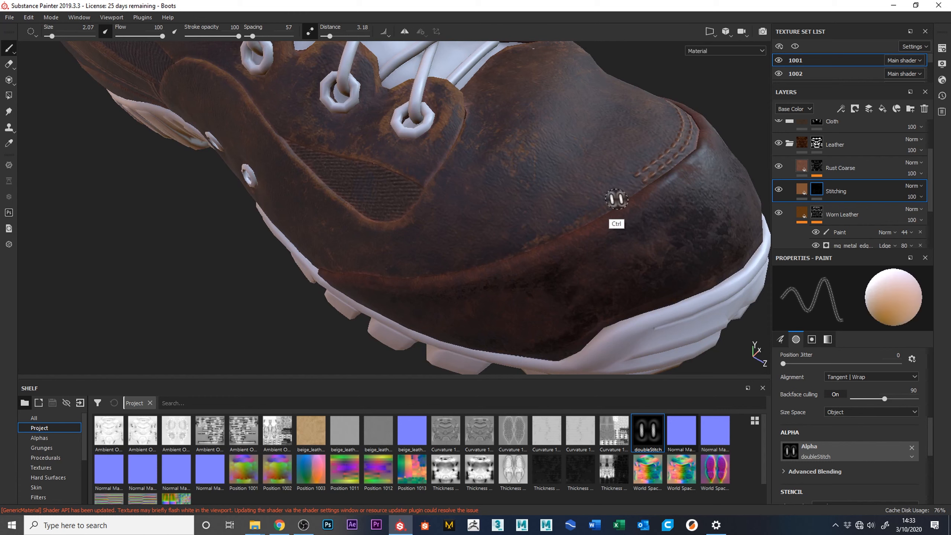
mouse_move(633, 184)
left_mouse_down()
mouse_move(481, 258)
mouse_move(384, 272)
left_mouse_up()
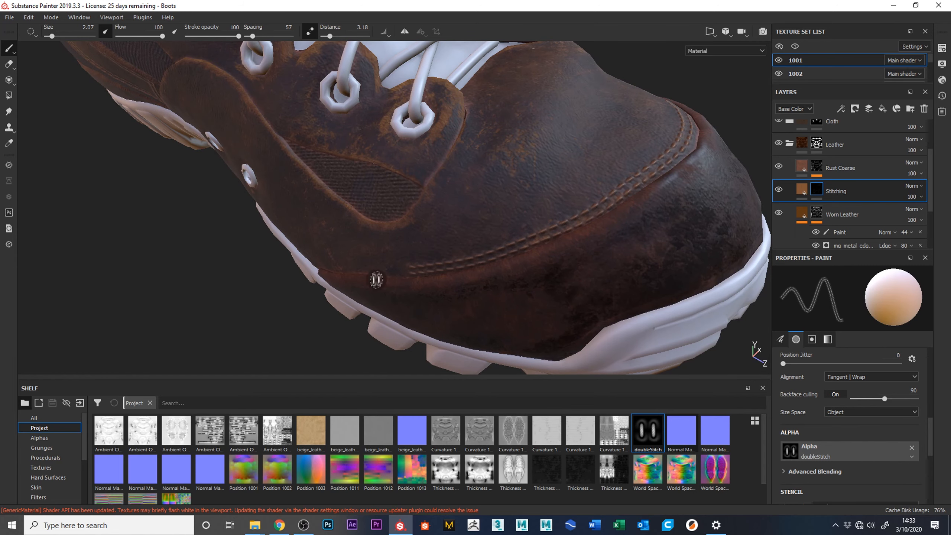
- Extend the inner toe cap stitching down to the sole, undoing misplaced strokes and repainting them along the seam
mouse_move(462, 365)
left_mouse_down("alt")
mouse_move(331, 336)
mouse_move(446, 325)
mouse_move(451, 306)
left_mouse_up("alt")
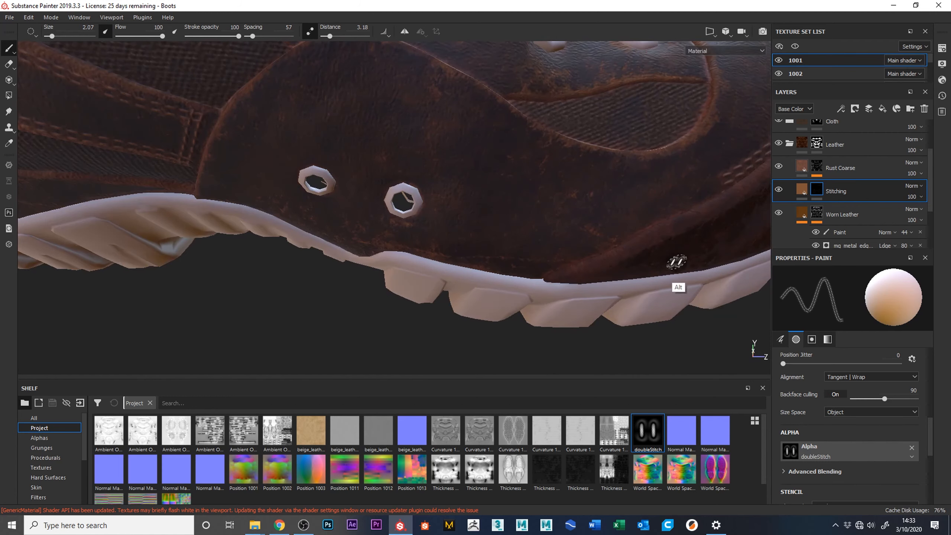
mouse_move(653, 213)
left_mouse_down("alt")
mouse_move(484, 206)
mouse_move(552, 193)
left_mouse_up("alt")
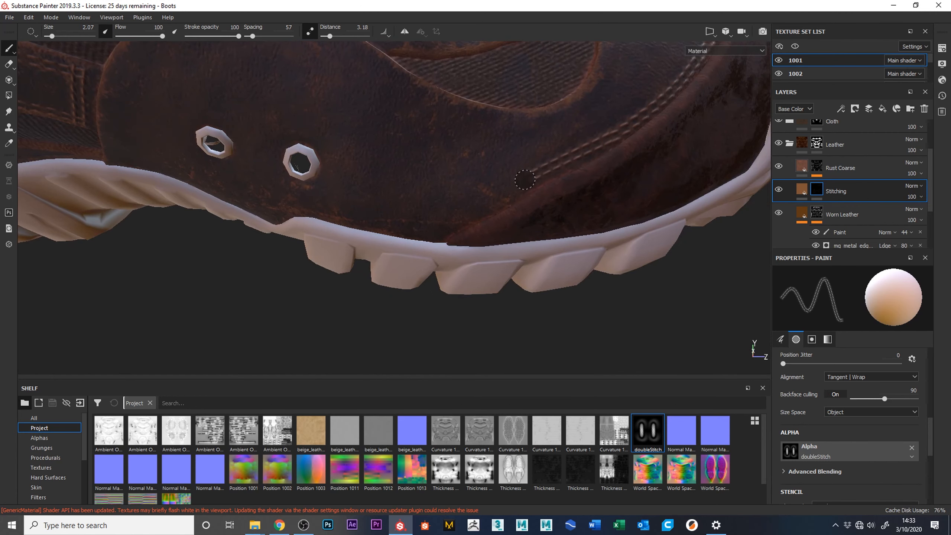
left_click_drag(616, 134, 573, 164)
key("ctrl+z")
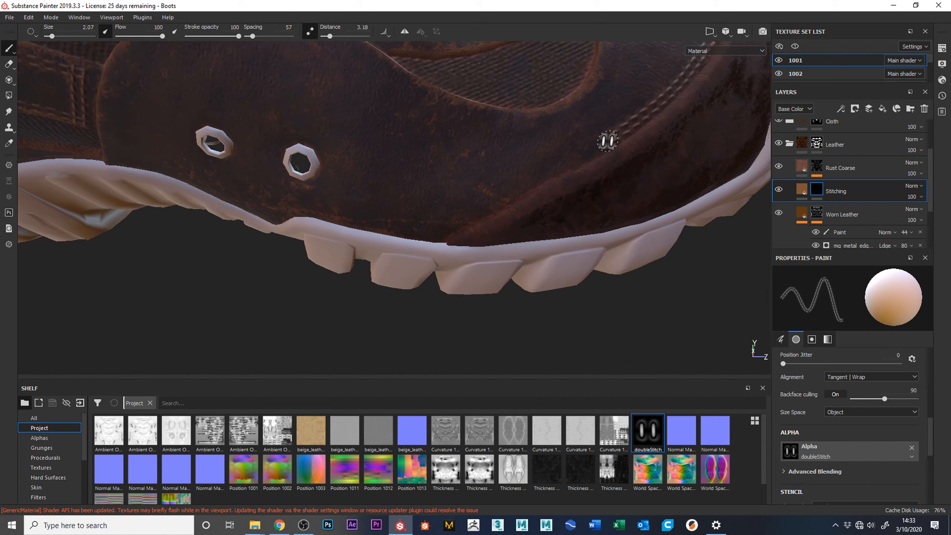
left_click_drag(616, 136, 476, 212)
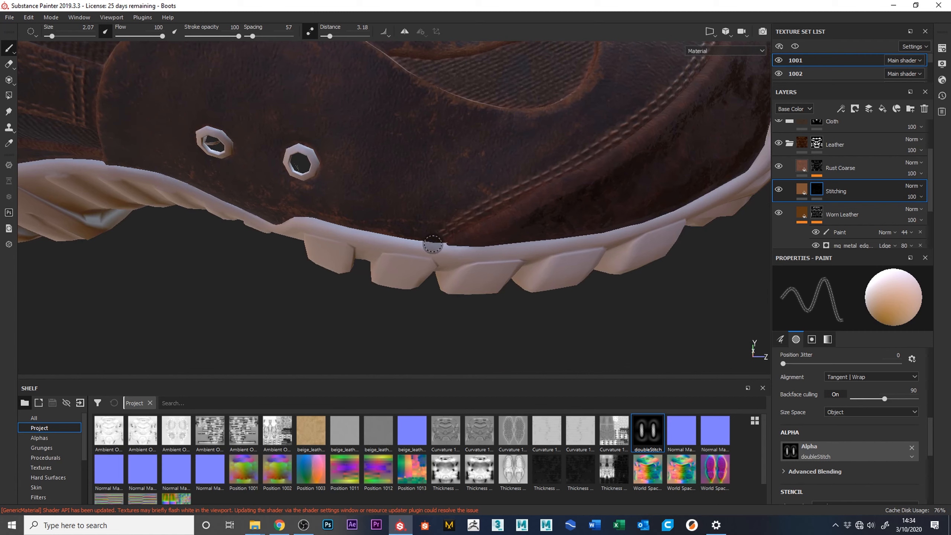
left_click_drag(524, 343, 551, 282, "alt")
key("ctrl+z")
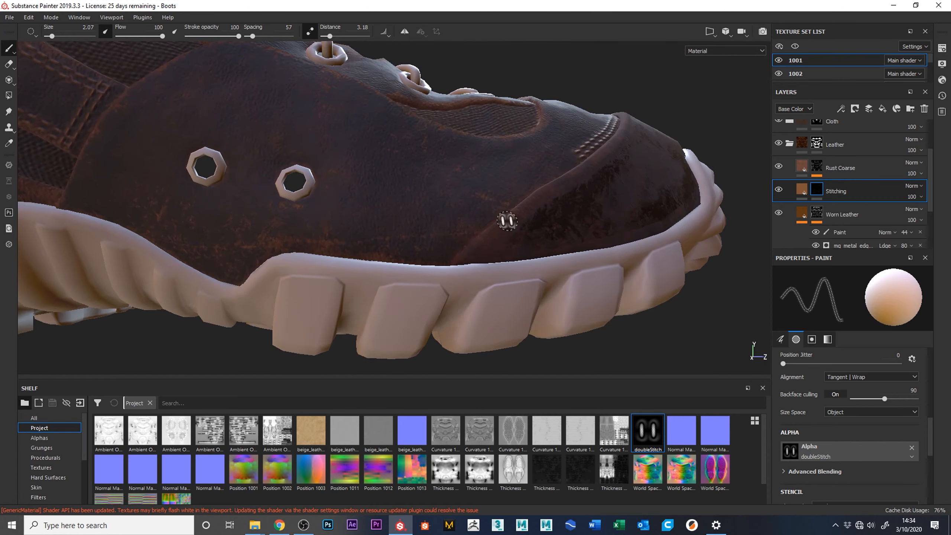
mouse_move(570, 161)
left_mouse_down()
mouse_move(462, 232)
mouse_move(440, 265)
left_mouse_up()
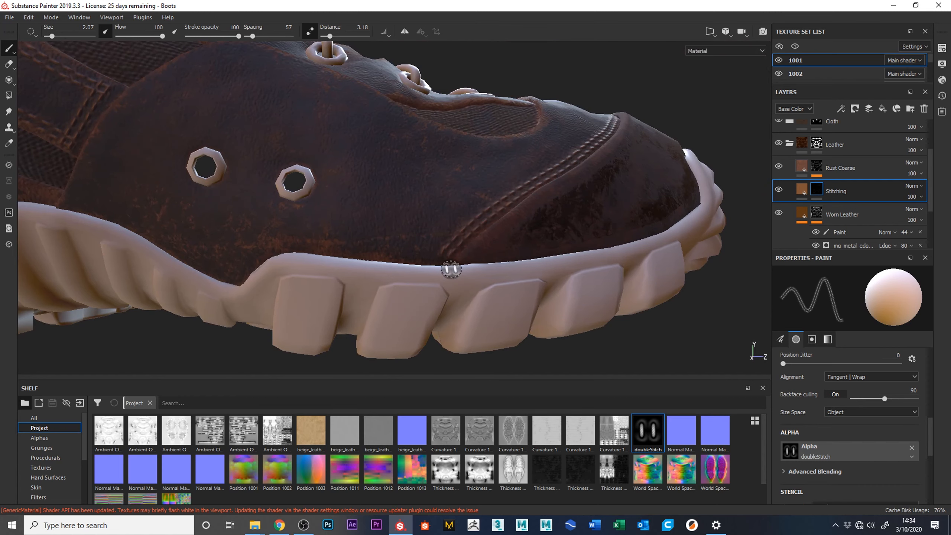
- Clear the brush alpha, reapply doubleStitch, and paint double stitching down the end of the side strap beside the inner front panel
mouse_move(569, 298)
left_mouse_down("alt")
mouse_move(588, 361)
mouse_move(620, 250)
mouse_move(609, 344)
mouse_move(697, 318)
mouse_move(468, 351)
mouse_move(303, 311)
mouse_move(280, 261)
left_mouse_up("alt")
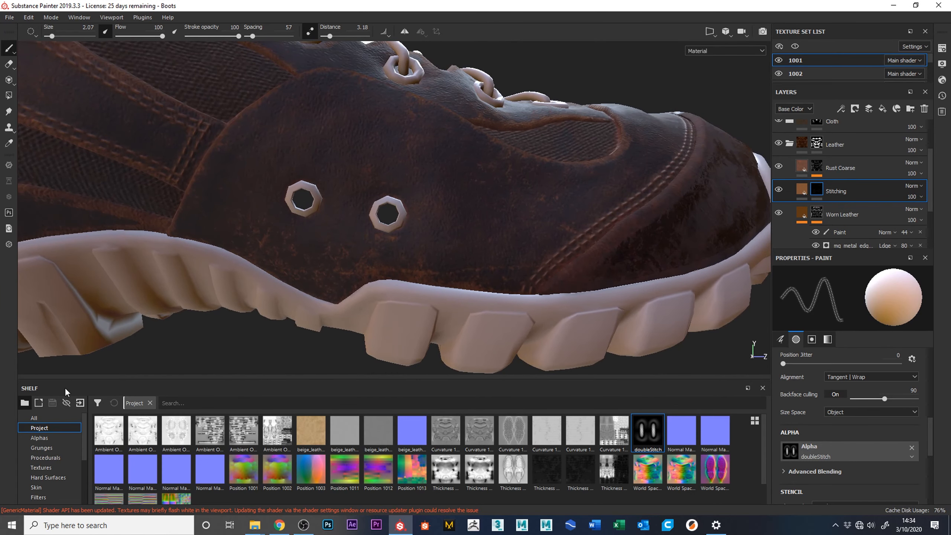
left_click(911, 448)
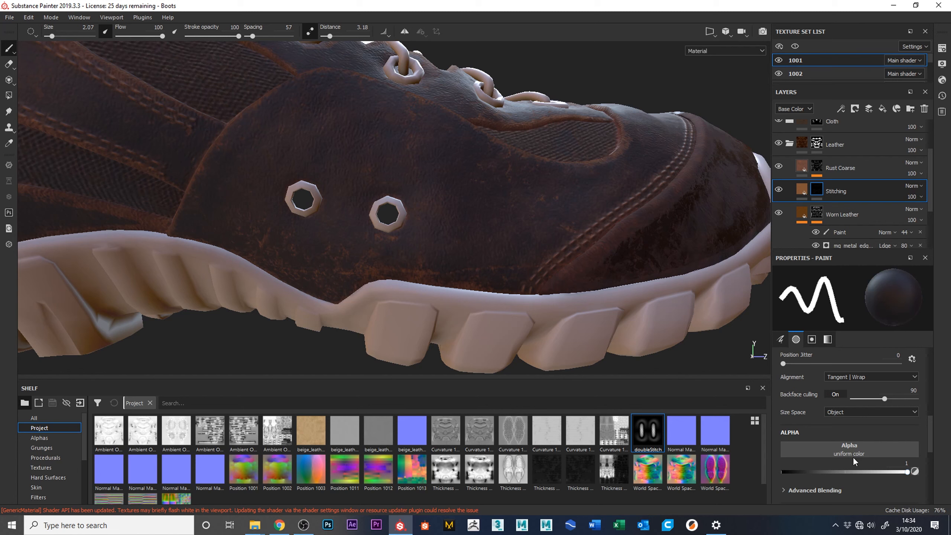
left_click_drag(648, 431, 842, 453)
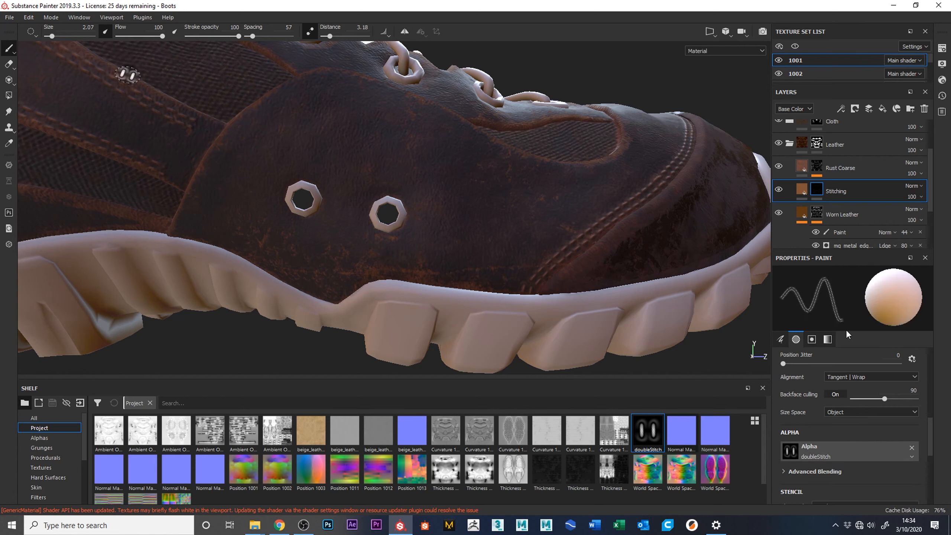
scroll(934, 399, "up", 1)
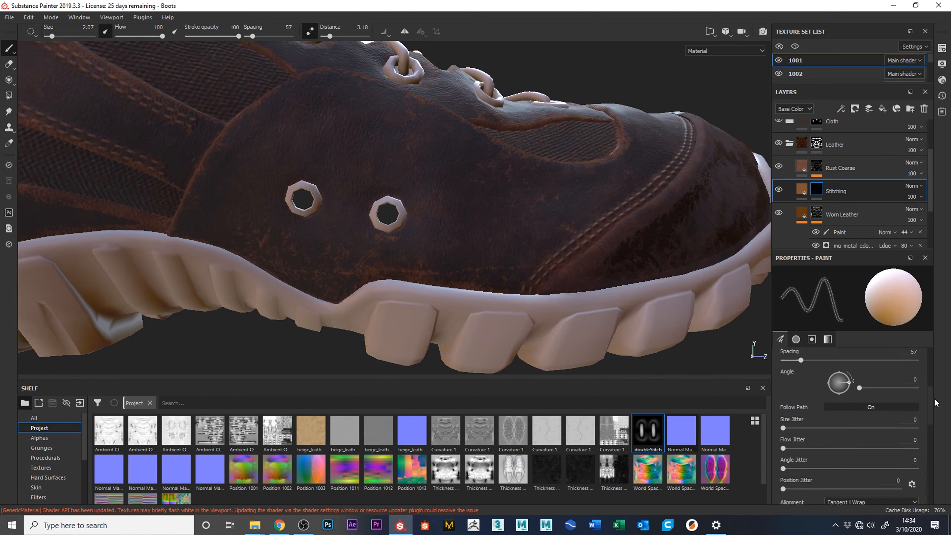
scroll(934, 404, "down", 2)
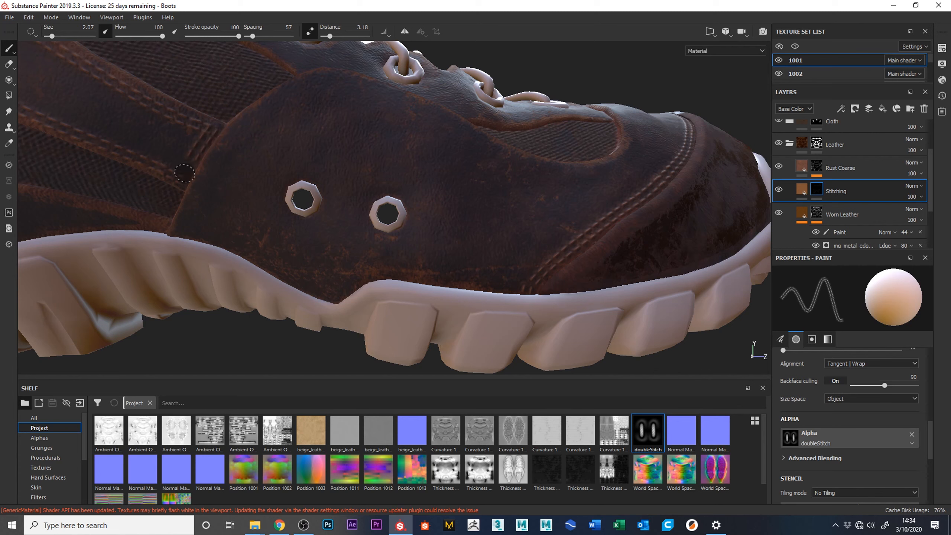
left_click_drag(207, 140, 186, 170)
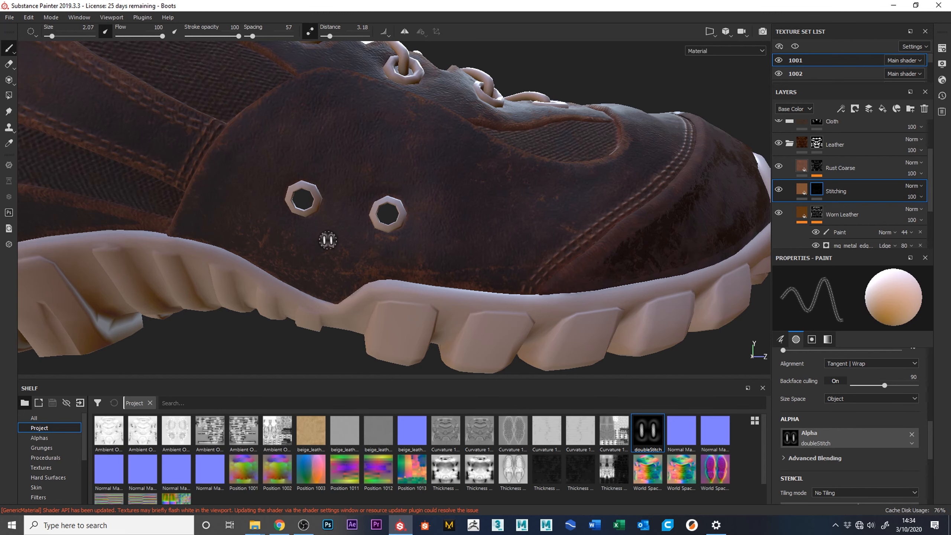
- Paint double stitching along the inner front panel's lower edge, following the sole forward to the toe cap seam
left_click_drag(194, 131, 186, 99, "alt")
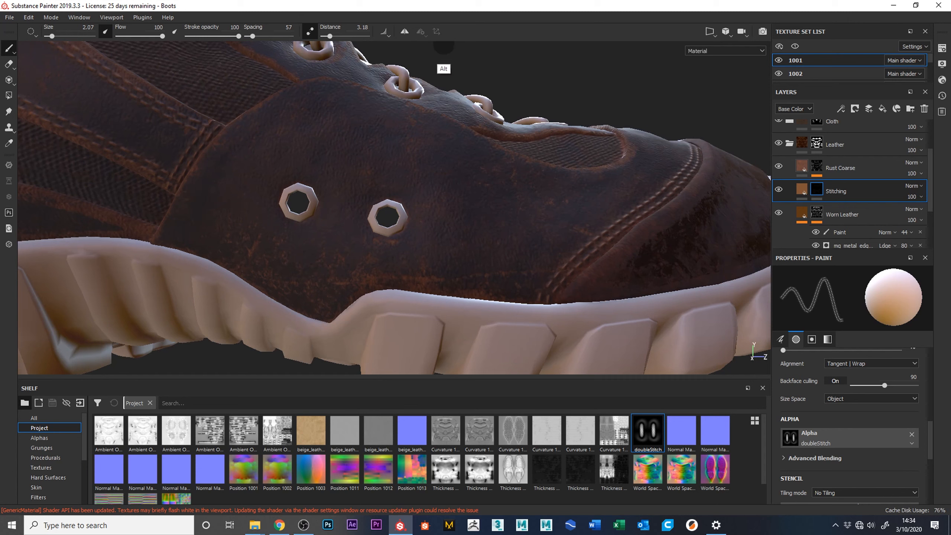
middle_click_drag(439, 125, 442, 85, "alt")
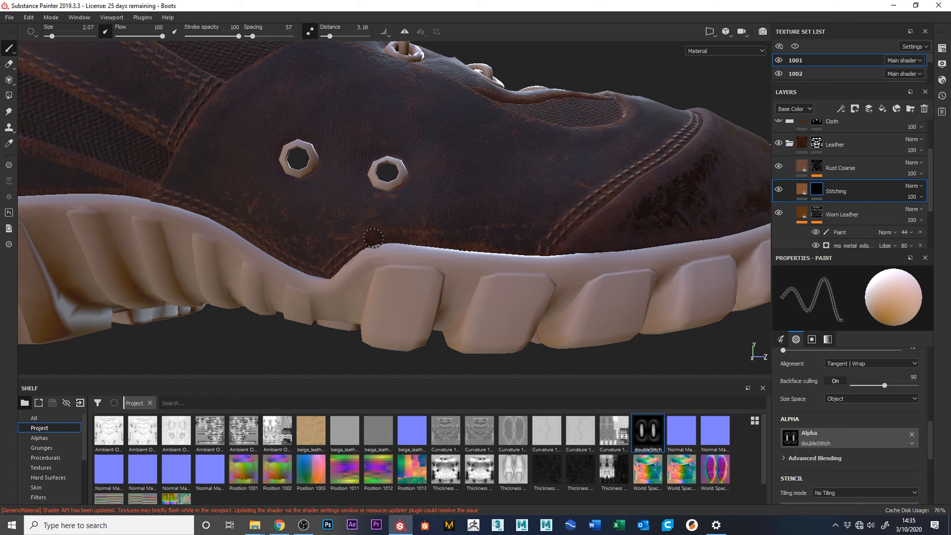
left_click_drag(408, 239, 548, 252)
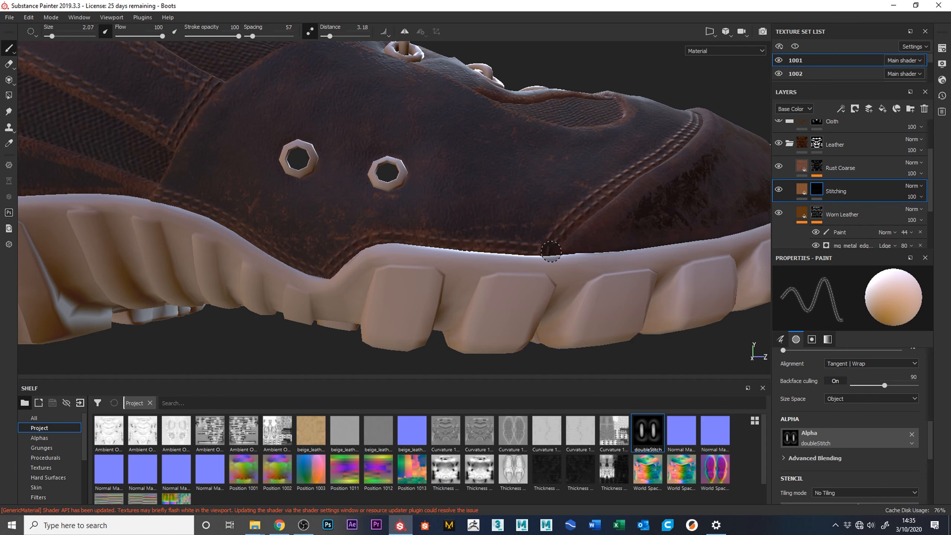
- Clear the brush alpha and erase the surplus stitches at the upper end of the inner front panel seam with black
left_click_drag(659, 132, 675, 95, "alt")
middle_click_drag(523, 269, 589, 370, "alt")
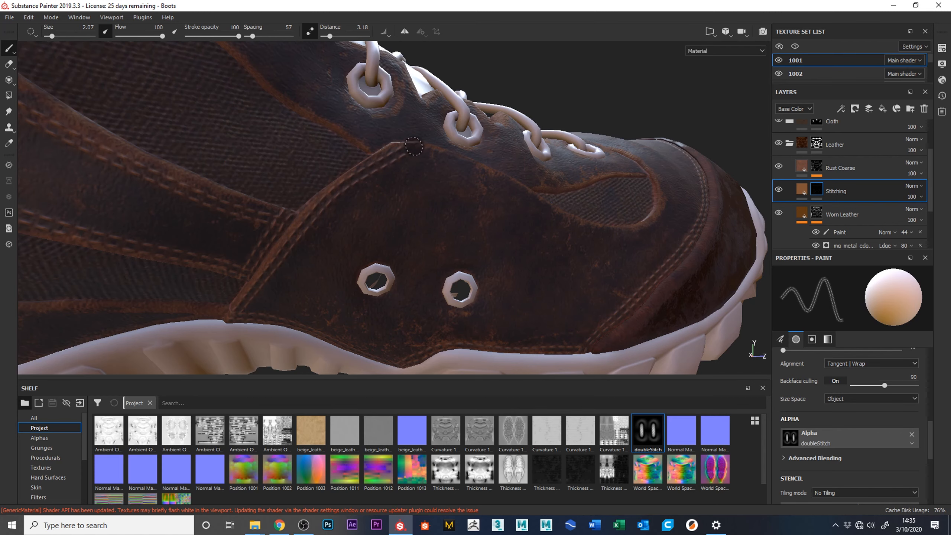
left_click_drag(657, 91, 629, 63, "alt")
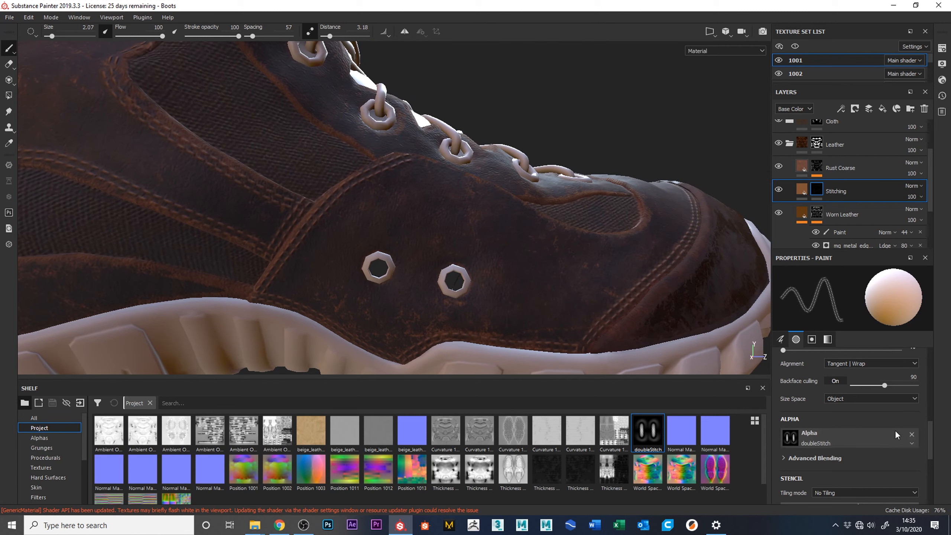
left_click(911, 434)
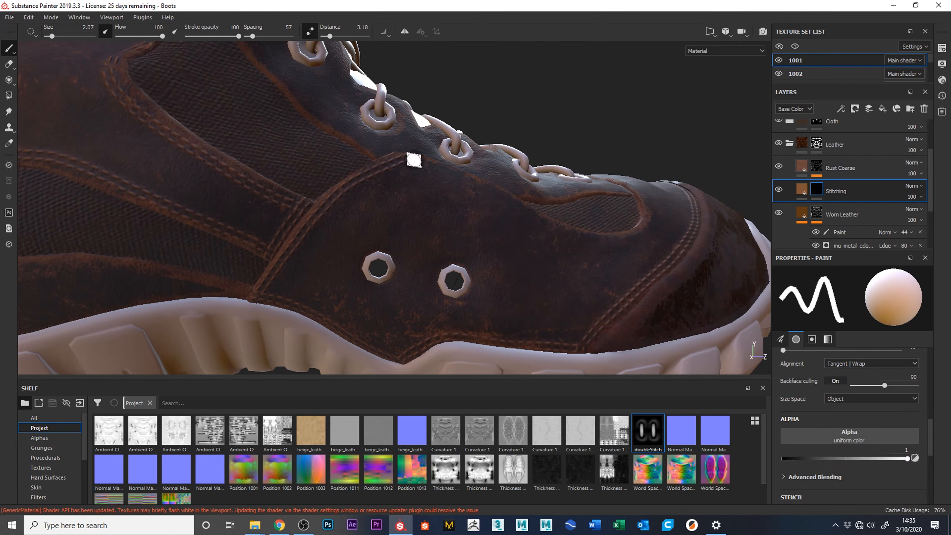
key("x")
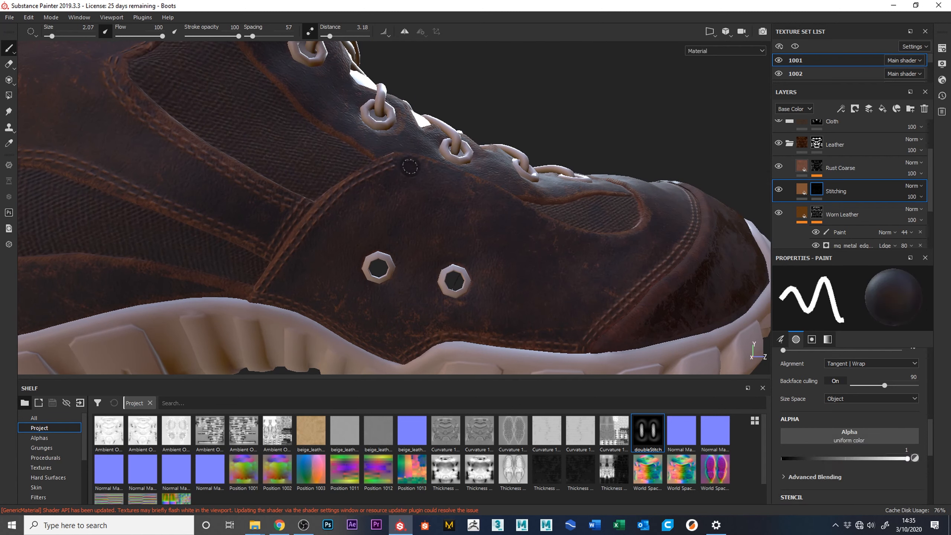
left_click(404, 179)
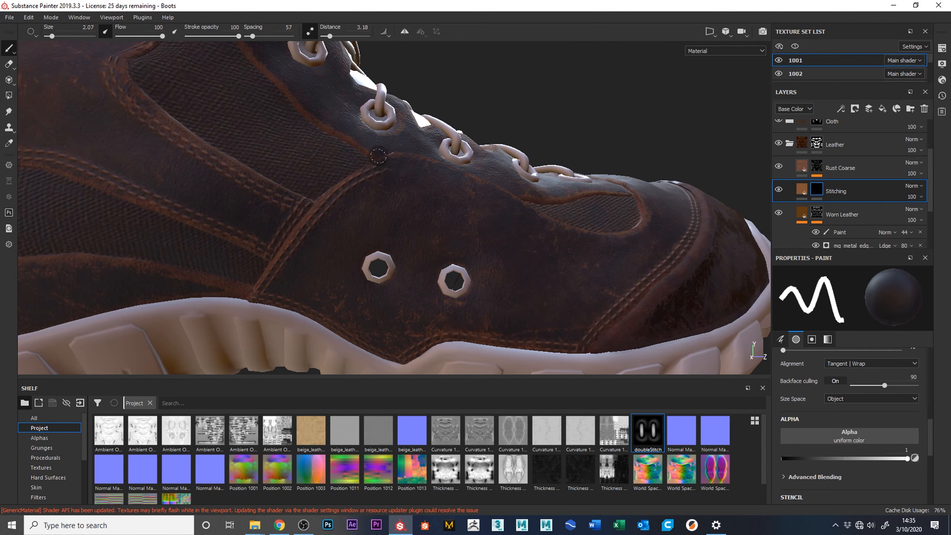
- Reapply the doubleStitch alpha and paint double stitching along the inner front panel's upper edge, around the mesh inset and up beside the lowest eyelet
left_click_drag(652, 437, 852, 442)
left_click_drag(393, 157, 520, 138, "alt")
left_click_drag(508, 69, 180, 137, "alt")
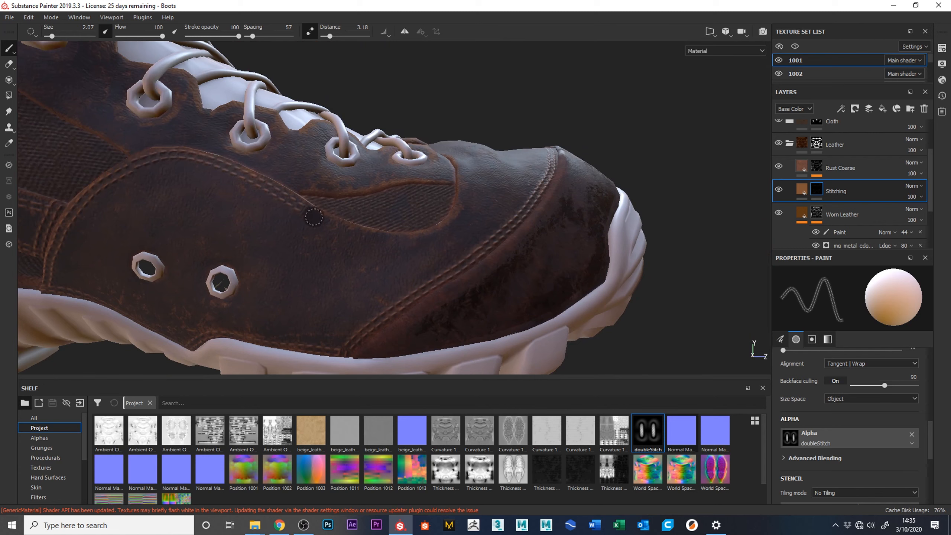
left_click_drag(665, 158, 647, 134, "alt")
middle_click_drag(576, 130, 611, 86, "alt")
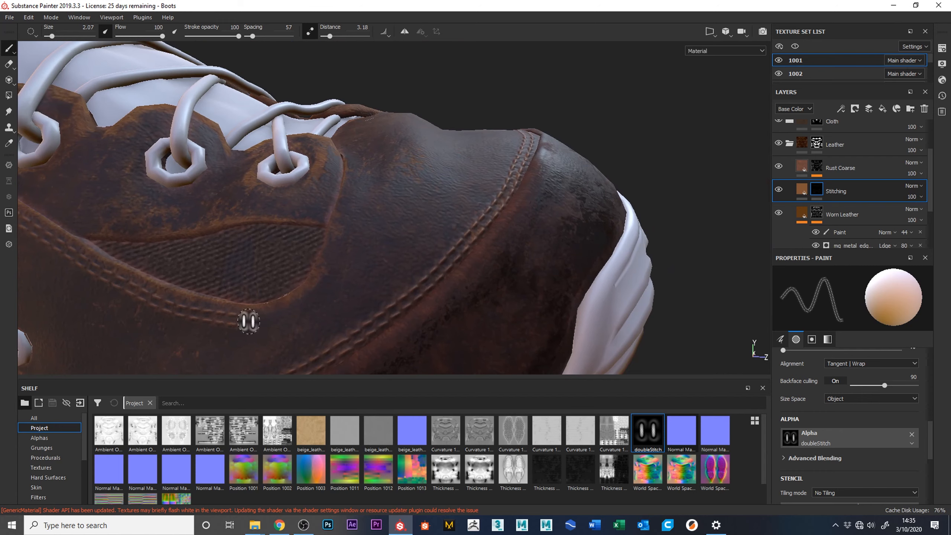
mouse_move(264, 319)
left_mouse_down()
mouse_move(296, 307)
mouse_move(320, 269)
mouse_move(352, 179)
mouse_move(341, 139)
left_mouse_up()
mouse_move(573, 94)
left_mouse_down("alt")
mouse_move(584, 102)
mouse_move(580, 129)
left_mouse_up("alt")
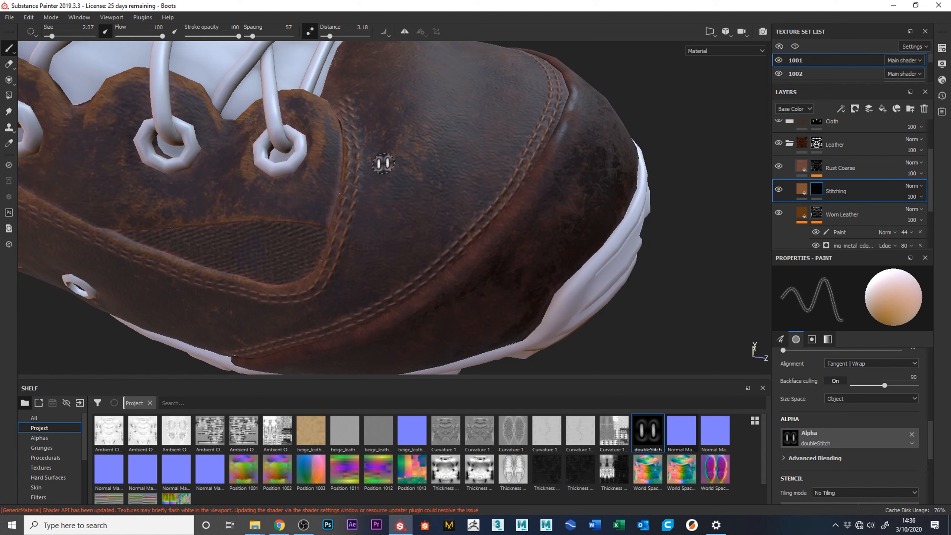
- Clear the brush alpha and erase the misplaced stitches beside the lowest eyelet, back to the corner of the mesh inset
left_click(912, 434)
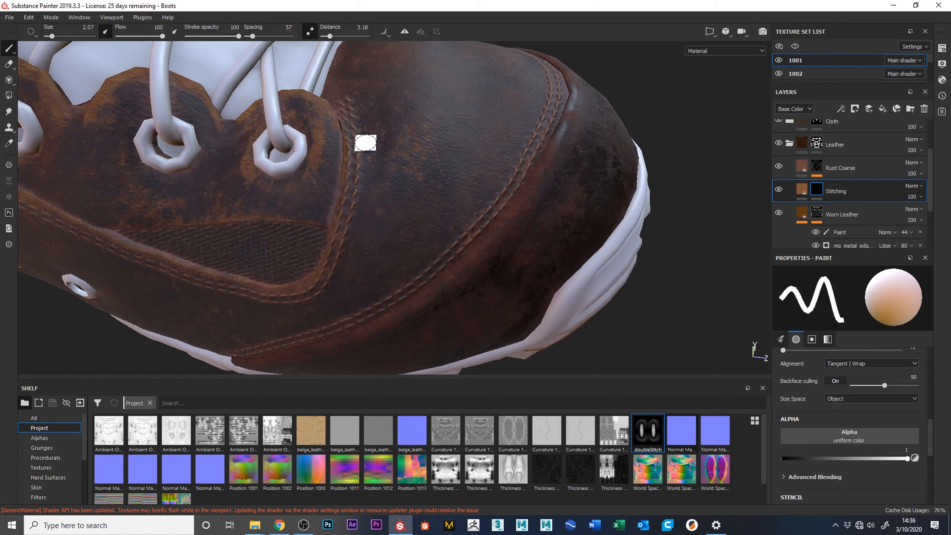
key("ctrl+z")
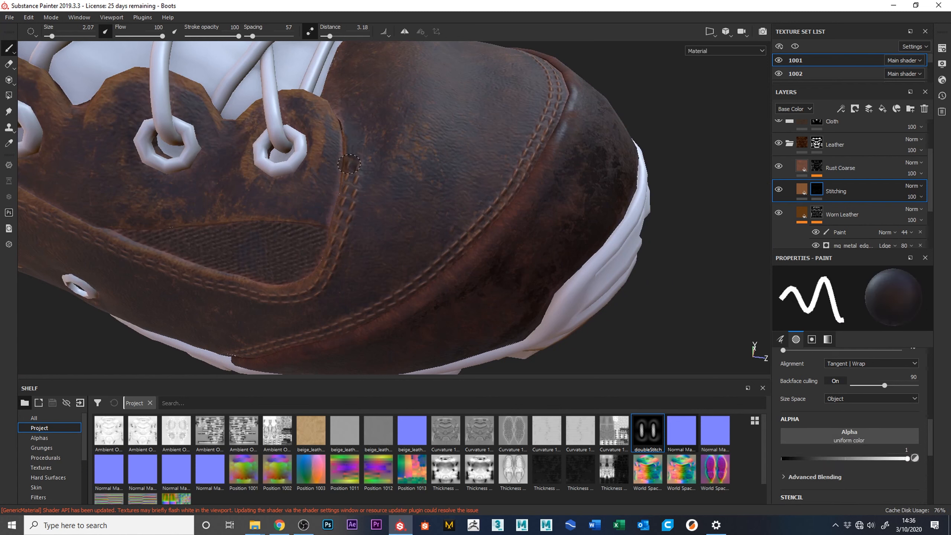
key("ctrl+z")
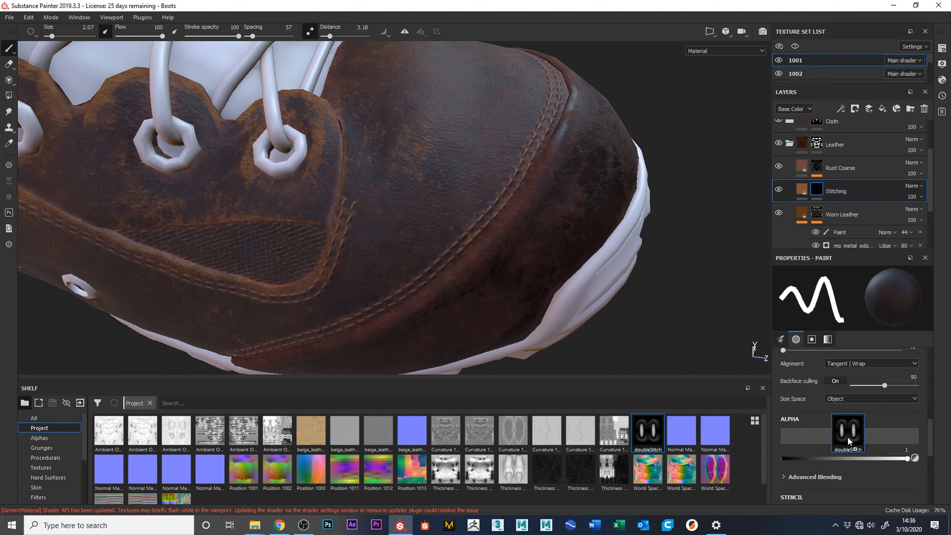
- Reapply doubleStitch, repaint the seam beside the lowest eyelet, and continue the stitching across the vamp edge in front of the tongue
left_click_drag(847, 437, 848, 437)
mouse_move(681, 181)
left_mouse_down("alt")
mouse_move(630, 276)
mouse_move(650, 210)
mouse_move(670, 212)
left_mouse_up("alt")
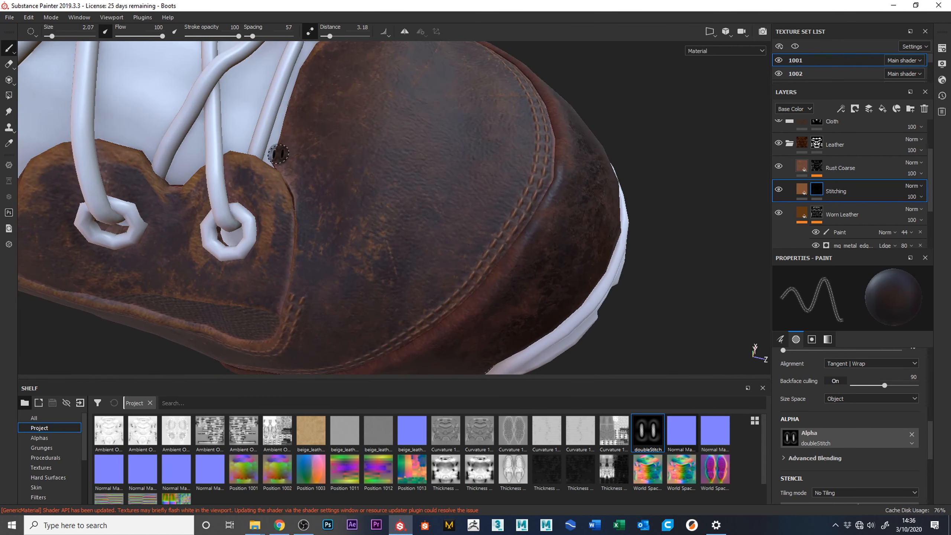
mouse_move(284, 161)
left_mouse_down()
mouse_move(307, 229)
mouse_move(297, 311)
left_mouse_up()
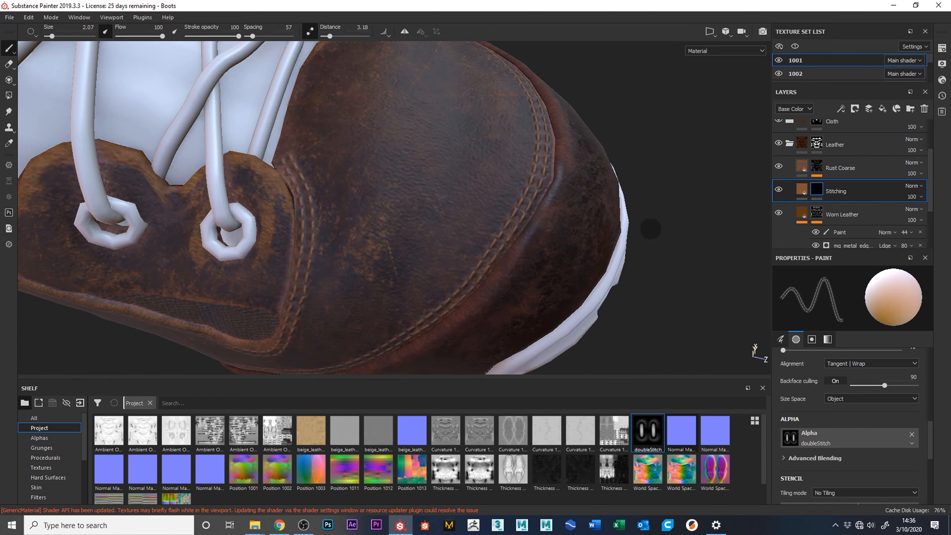
middle_click_drag(655, 161, 653, 181, "alt")
mouse_move(665, 150)
left_mouse_down("alt")
mouse_move(672, 199)
mouse_move(681, 194)
mouse_move(678, 237)
left_mouse_up("alt")
mouse_move(458, 64)
left_mouse_down()
mouse_move(366, 184)
mouse_move(356, 281)
mouse_move(375, 314)
left_mouse_up()
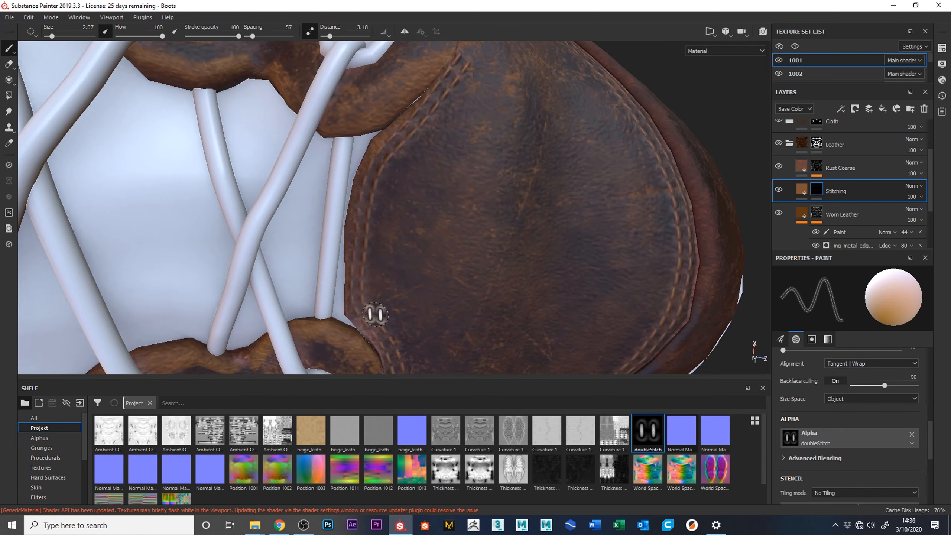
- Paint double stitching around the front of the opposite mesh inset, joining it to the seam in front of the tongue
mouse_move(732, 134)
left_mouse_down("alt")
mouse_move(636, 184)
mouse_move(490, 212)
left_mouse_up("alt")
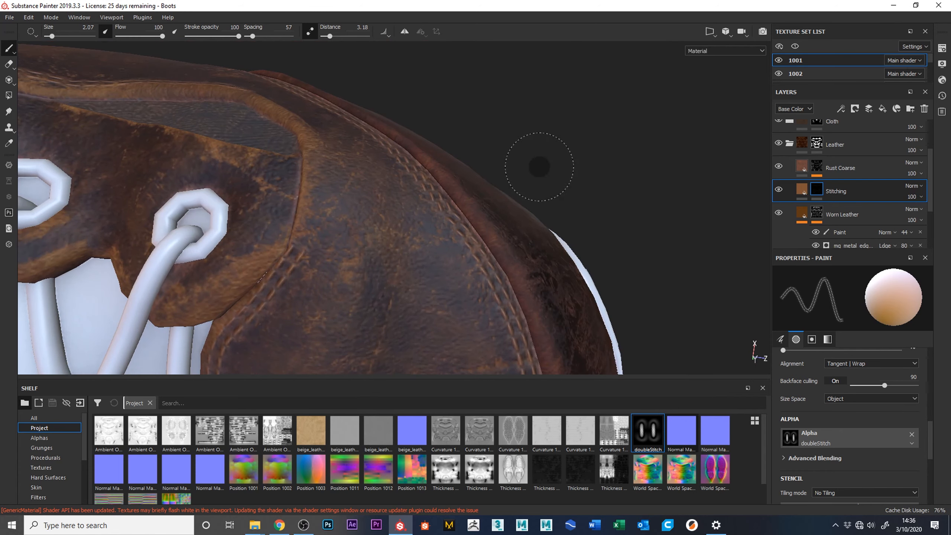
mouse_move(589, 145)
left_mouse_down("alt")
mouse_move(563, 185)
mouse_move(573, 161)
mouse_move(601, 140)
mouse_move(535, 37)
mouse_move(651, 186)
mouse_move(601, 206)
mouse_move(611, 206)
mouse_move(350, 178)
left_mouse_up("alt")
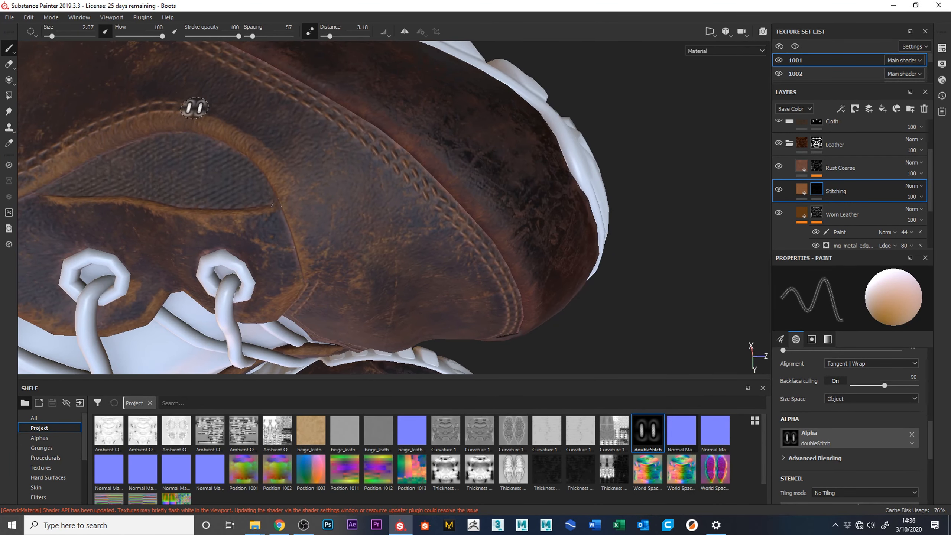
mouse_move(228, 121)
left_mouse_down()
mouse_move(276, 159)
mouse_move(295, 195)
mouse_move(312, 286)
left_mouse_up()
left_click_drag(662, 308, 663, 228, "alt")
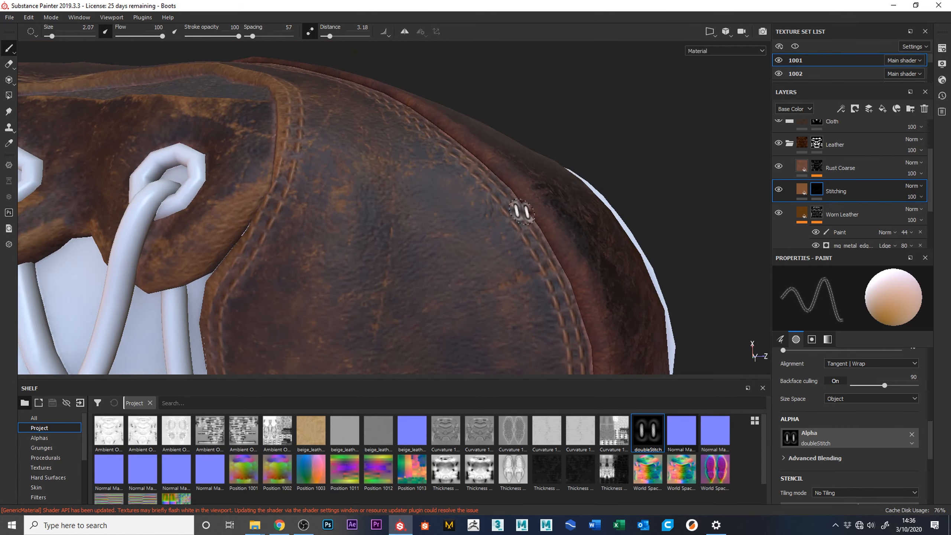
- Examine the stitching on the boot's toe cap, side panels, ankle and lace area for leather seams that still lack it
right_click_drag(635, 213, 562, 5, "alt")
left_click_drag(637, 259, 618, 207, "alt")
left_click_drag(594, 322, 444, 253, "alt")
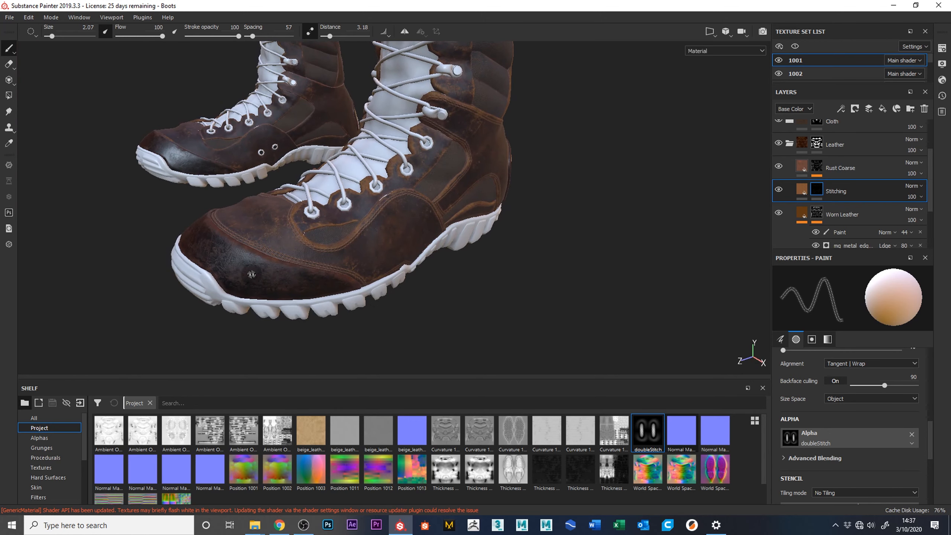
left_click_drag(579, 283, 511, 273, "alt")
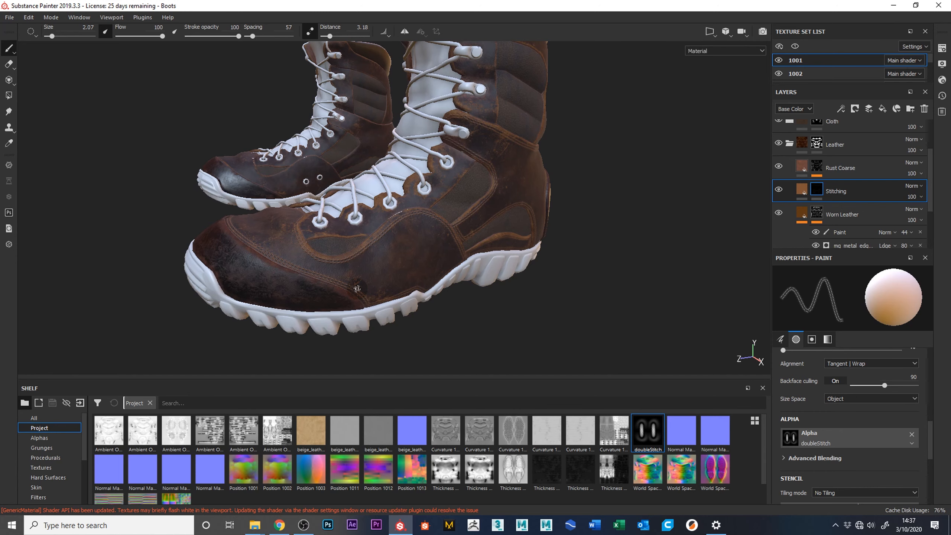
left_click_drag(645, 203, 515, 265, "alt")
left_click_drag(559, 232, 649, 202, "alt")
left_click_drag(626, 274, 571, 269, "alt")
right_click_drag(574, 268, 603, 250, "alt")
mouse_move(640, 255)
middle_mouse_down("alt")
mouse_move(608, 268)
mouse_move(650, 252)
middle_mouse_up("alt")
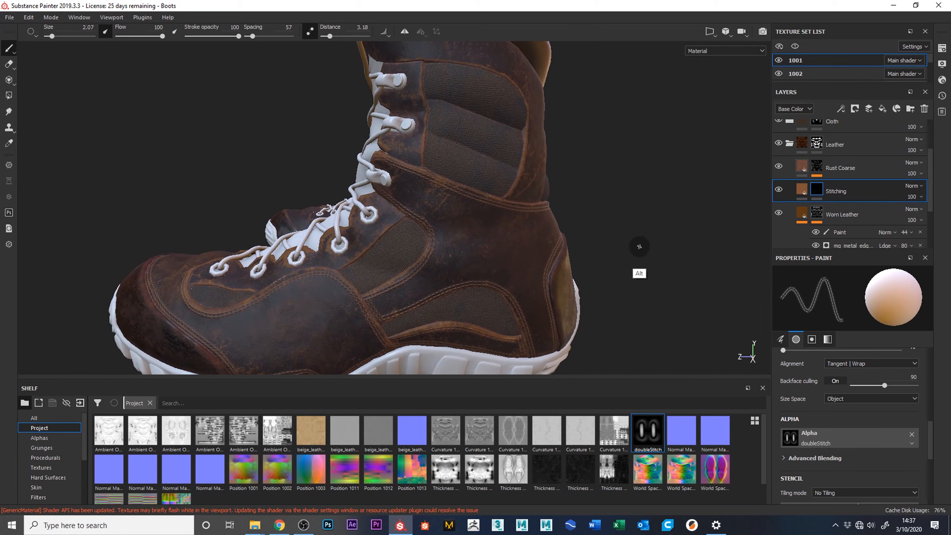
left_click_drag(641, 240, 704, 272, "alt")
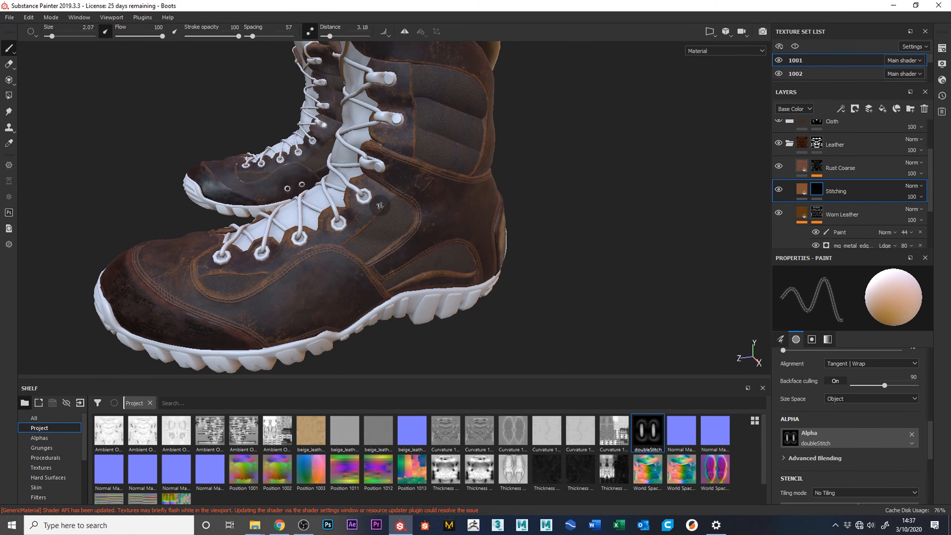
left_click_drag(561, 261, 628, 275, "alt")
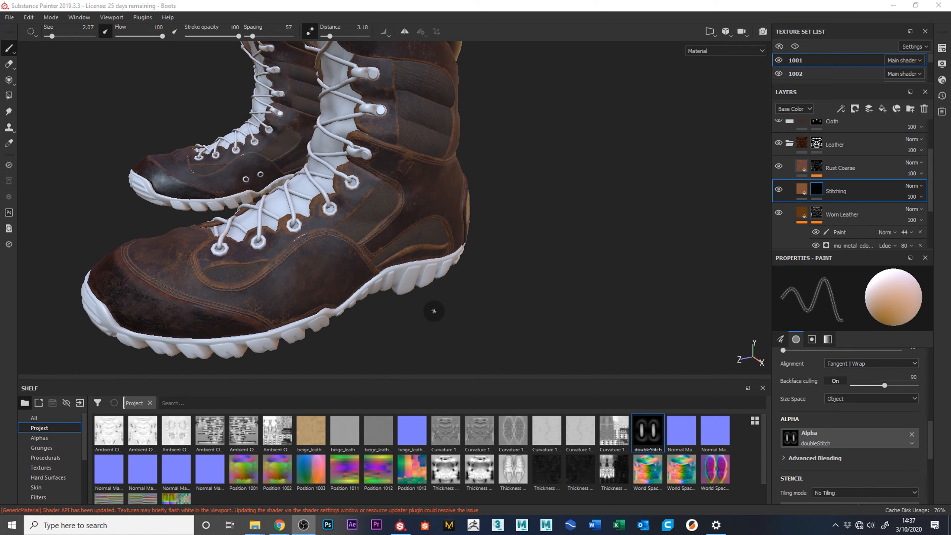
left_click_drag(433, 312, 486, 284, "alt")
left_click_drag(486, 240, 579, 224, "alt")
middle_click_drag(579, 223, 599, 215, "alt")
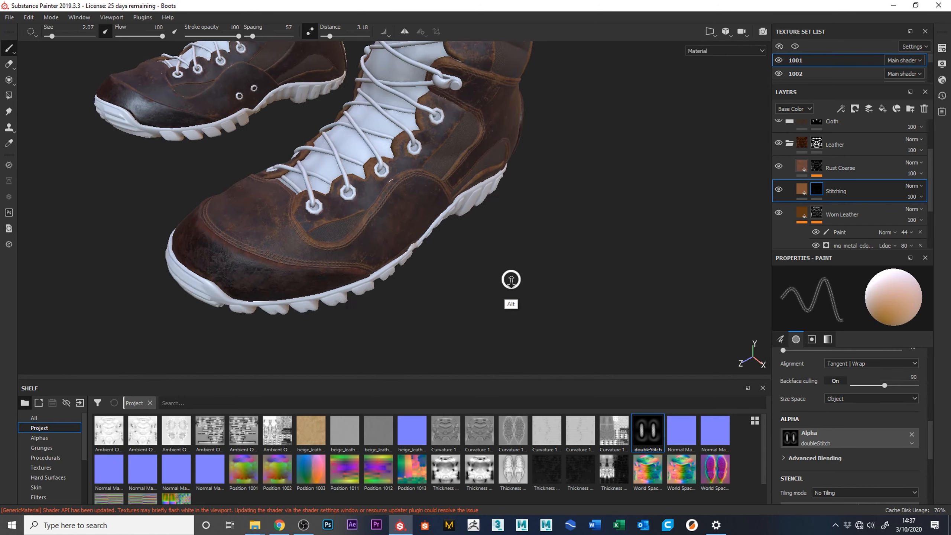
right_click_drag(509, 279, 618, 325, "alt")
left_click_drag(593, 268, 595, 302, "alt")
middle_click_drag(565, 272, 528, 301, "alt")
mouse_move(528, 301)
left_mouse_down("alt")
mouse_move(506, 282)
mouse_move(490, 238)
left_mouse_up("alt")
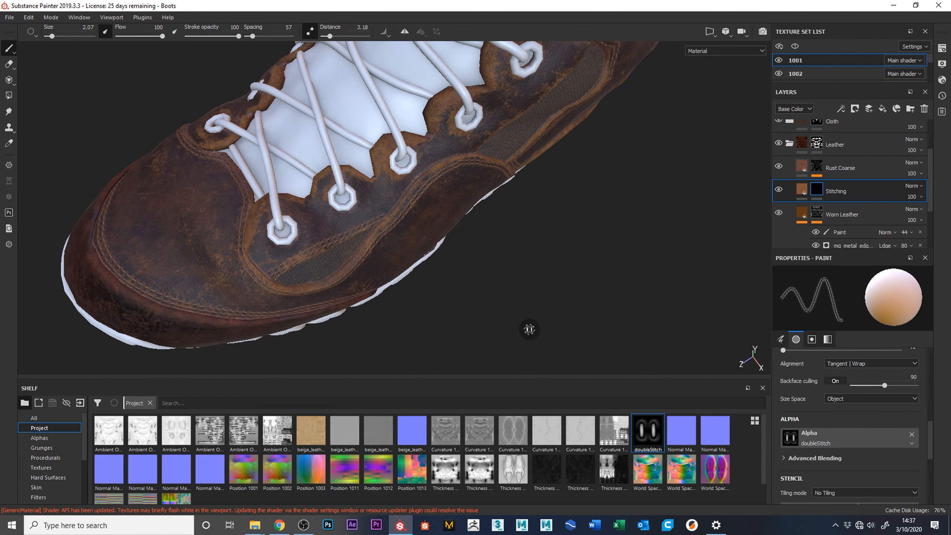
left_click_drag(637, 212, 502, 294, "alt")
middle_click_drag(501, 294, 458, 300, "alt")
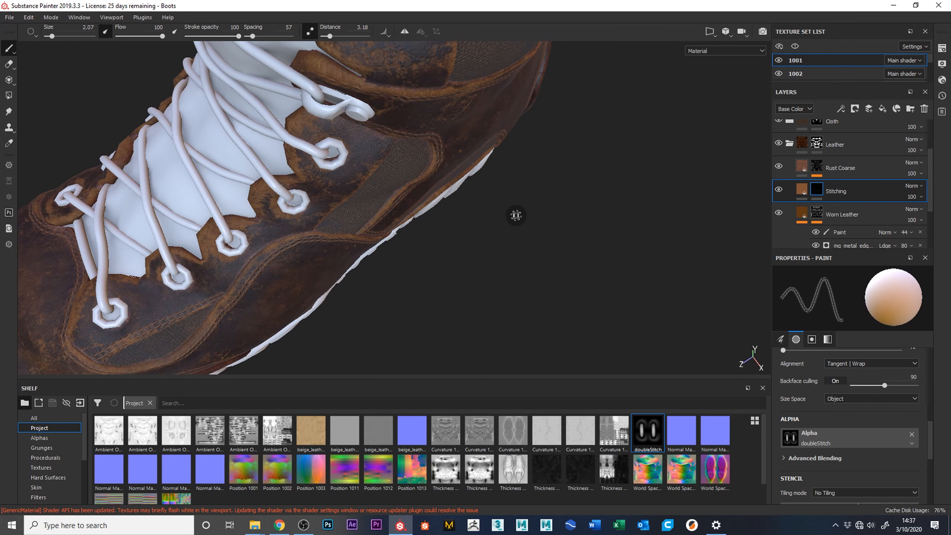
- In the 2D UV view, set the stroke distance to 1.14 and paint double stitching along the eyelet strip's two straight lower edges
key("F1")
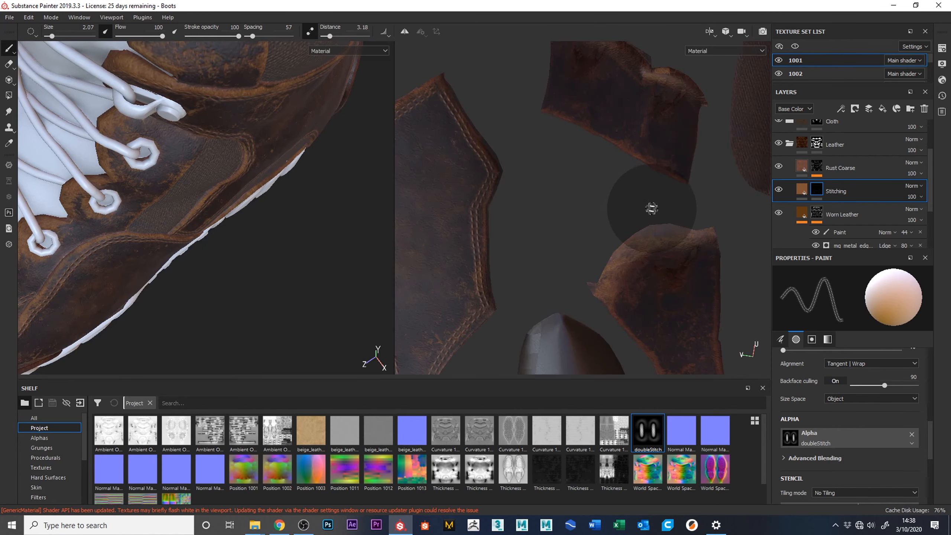
key("F2")
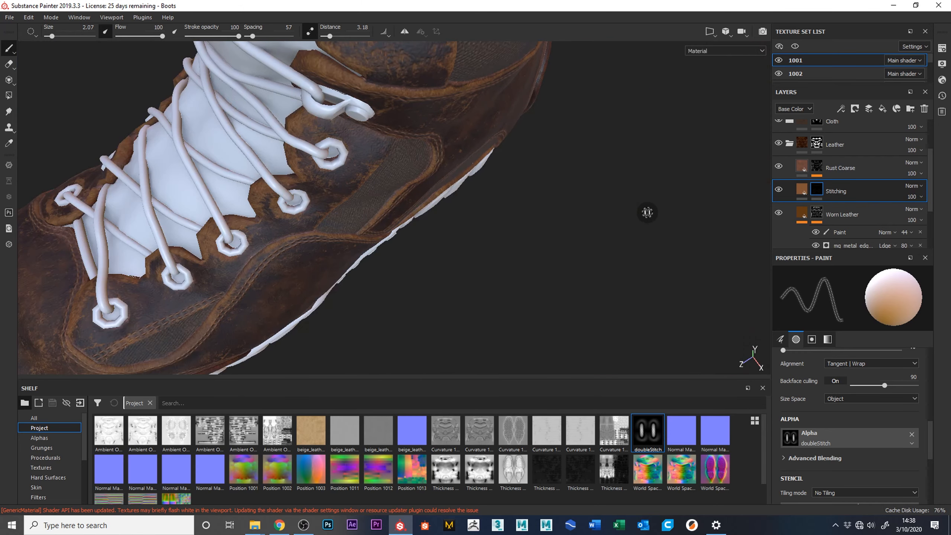
key("F3")
middle_click_drag(612, 223, 575, 87, "alt")
right_click_drag(544, 137, 275, 104, "alt")
middle_click_drag(502, 276, 414, 14, "alt")
middle_click_drag(579, 204, 440, 6, "alt")
middle_click_drag(595, 272, 569, 145, "alt")
mouse_move(656, 221)
middle_mouse_down("alt")
mouse_move(658, 232)
mouse_move(604, 257)
middle_mouse_up("alt")
key("ctrl+z")
left_click_drag(463, 248, 365, 237, "alt")
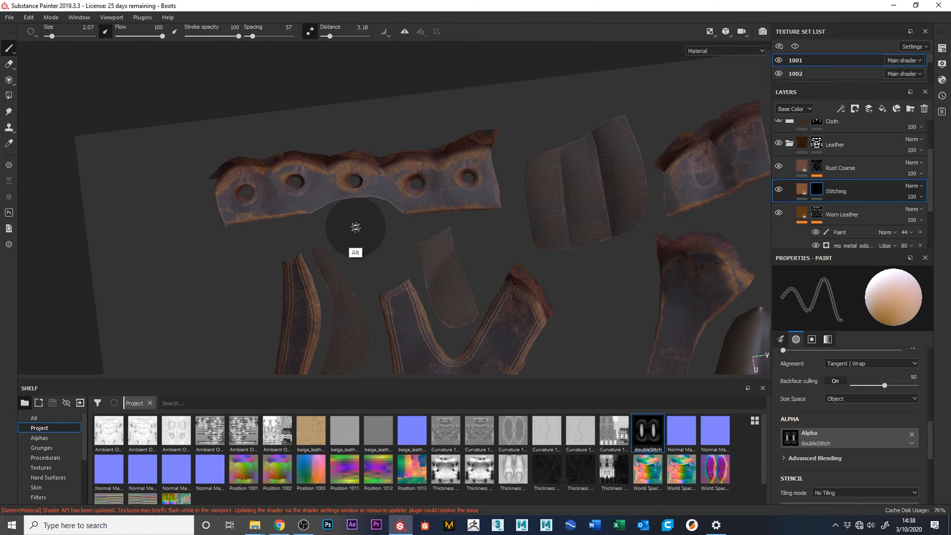
mouse_move(370, 239)
right_mouse_down("alt")
mouse_move(380, 263)
mouse_move(435, 274)
right_mouse_up("alt")
middle_click_drag(367, 237, 355, 322, "alt")
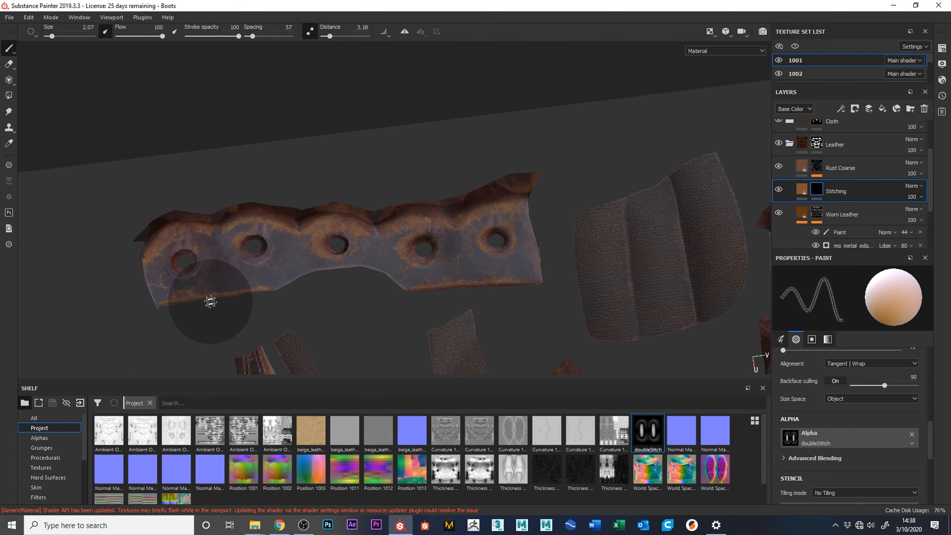
left_click(325, 36)
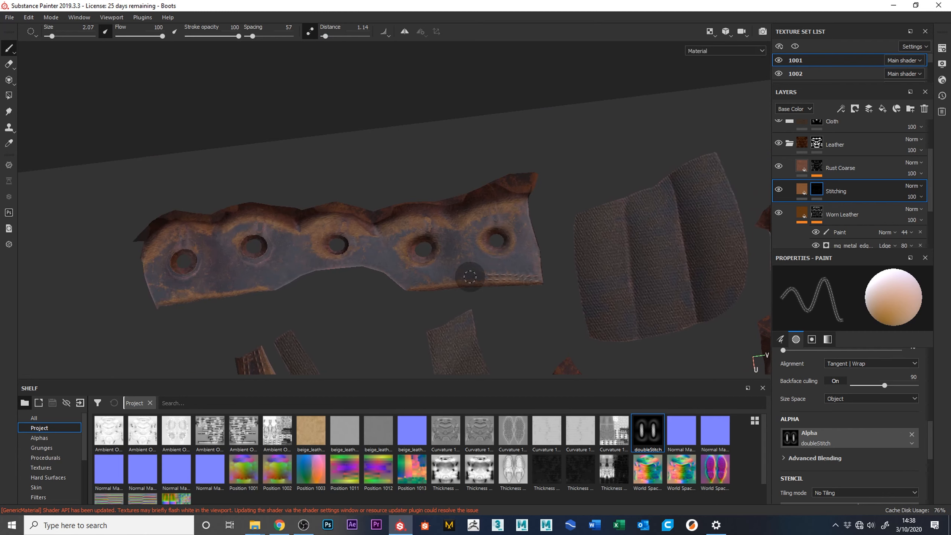
mouse_move(534, 274)
left_mouse_down()
mouse_move(194, 289)
mouse_move(118, 313)
left_mouse_up()
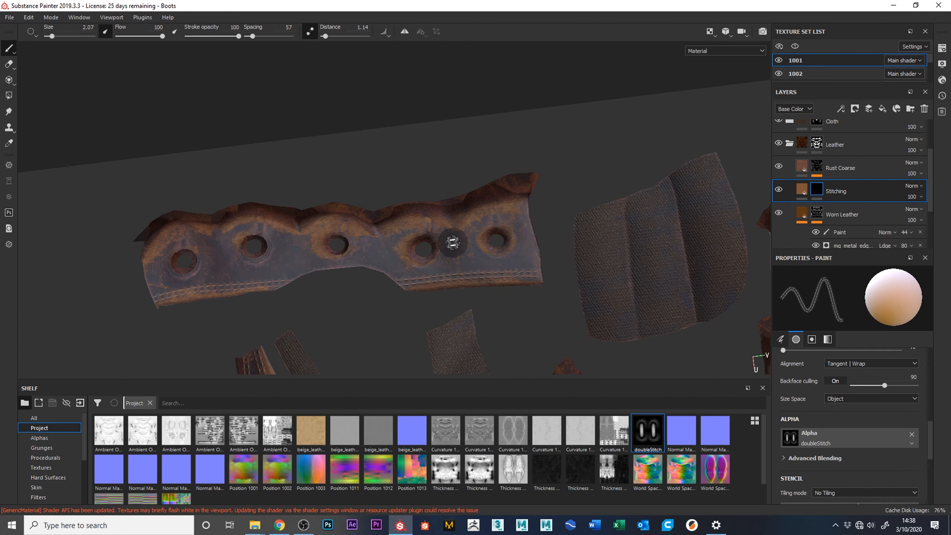
key("ctrl")
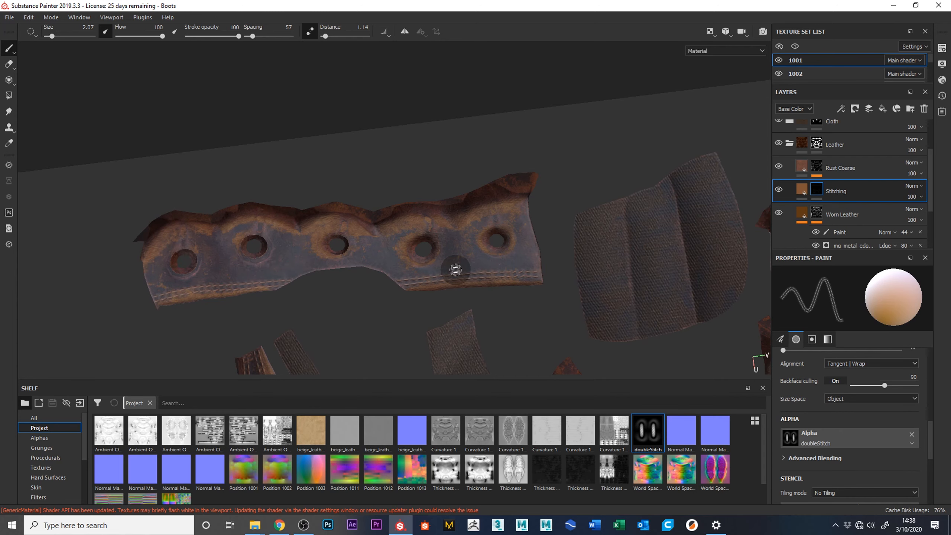
- Return to the 3D view and examine the stitching below the eyelets and the panels of the boot's upper shaft
key("F2")
left_click_drag(378, 298, 395, 284, "alt")
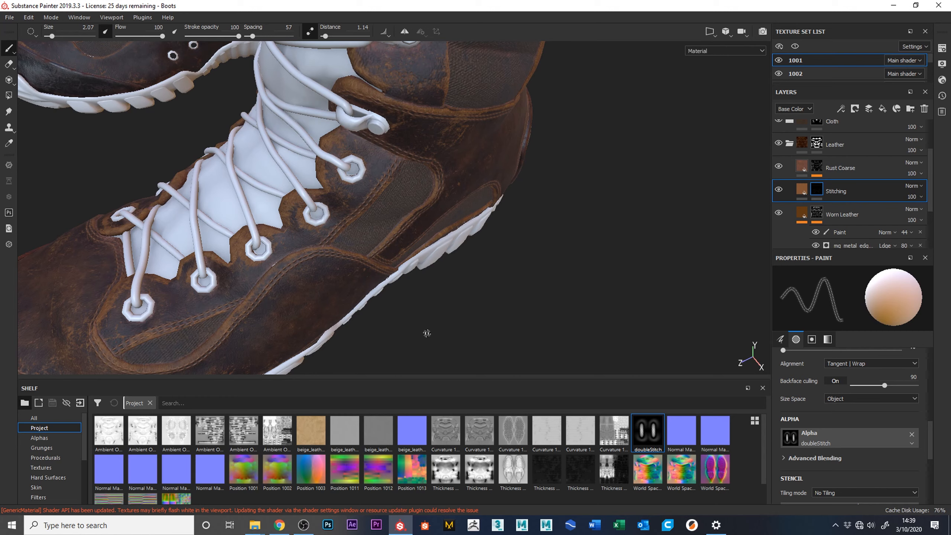
left_click_drag(543, 230, 637, 279, "alt")
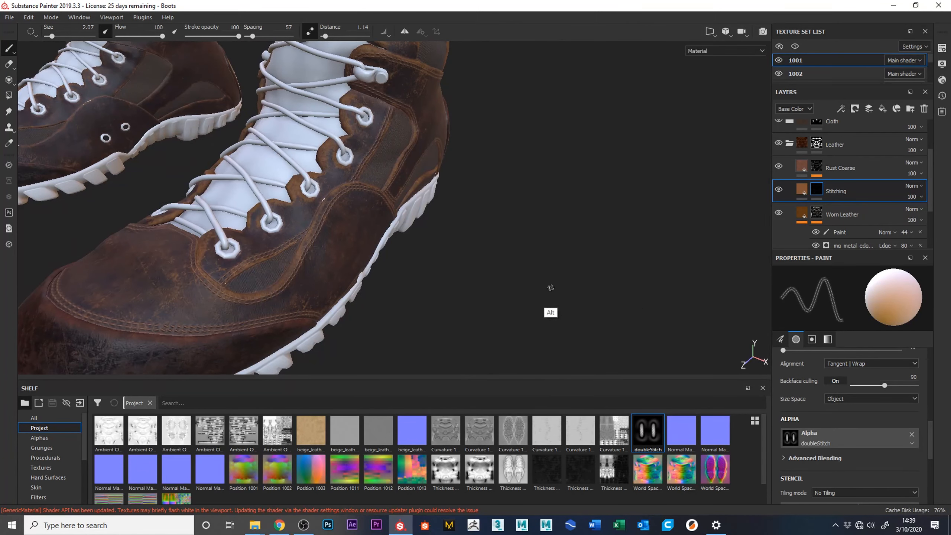
left_click_drag(443, 139, 342, 204, "alt")
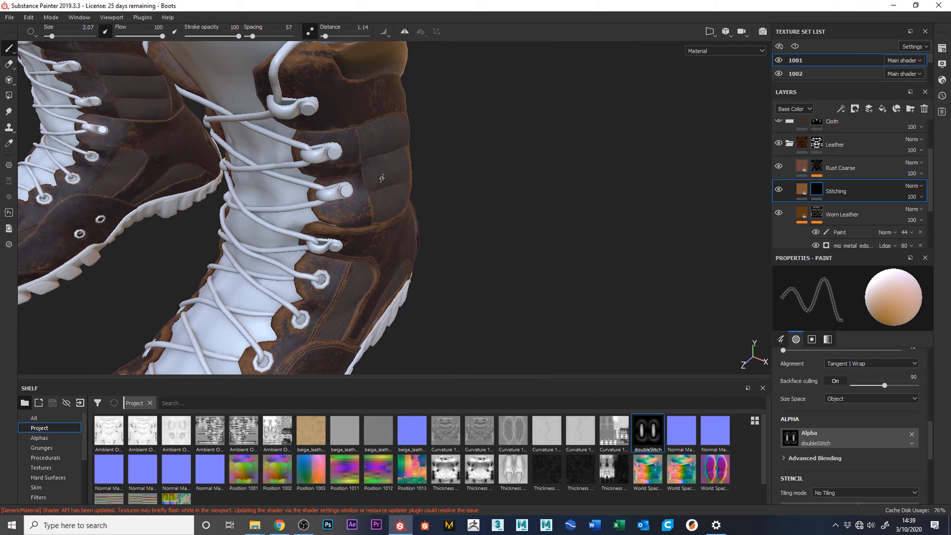
- Show the 3D and 2D views side by side and paint double stitching along the straight edge of the eyelet panel beside the padded mesh
key("F1")
right_click_drag(624, 233, 507, 2, "alt")
middle_click_drag(662, 261, 552, 55, "alt")
middle_click_drag(653, 276, 484, 369, "alt")
middle_click_drag(598, 83, 567, 219, "alt")
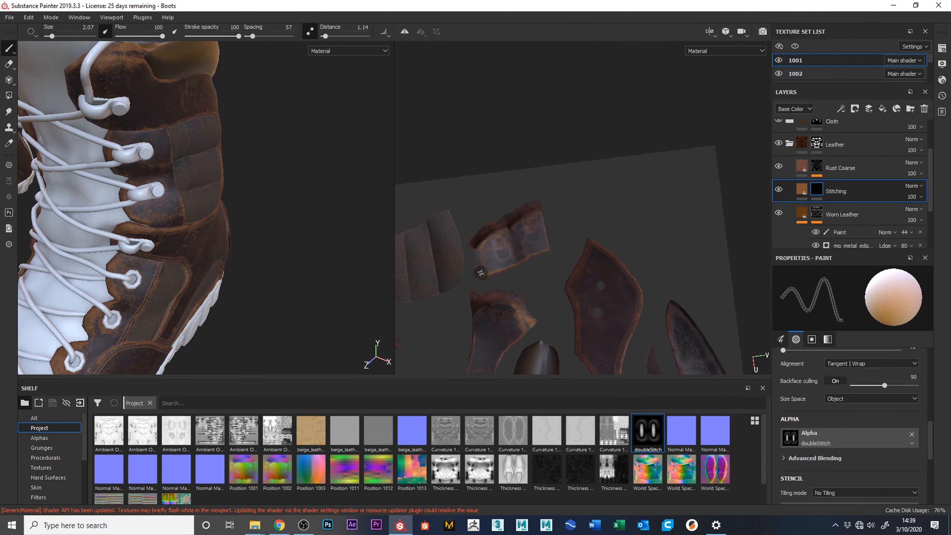
scroll(488, 271, "up", 5)
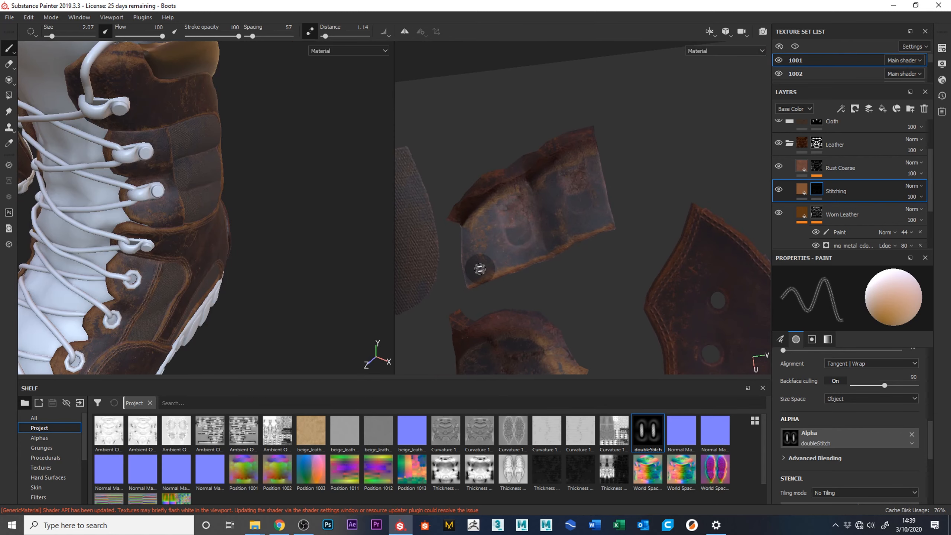
left_click_drag(467, 280, 624, 218)
key("ctrl")
key("ctrl+z")
mouse_move(456, 283)
left_mouse_down()
mouse_move(604, 219)
mouse_move(635, 234)
left_mouse_up()
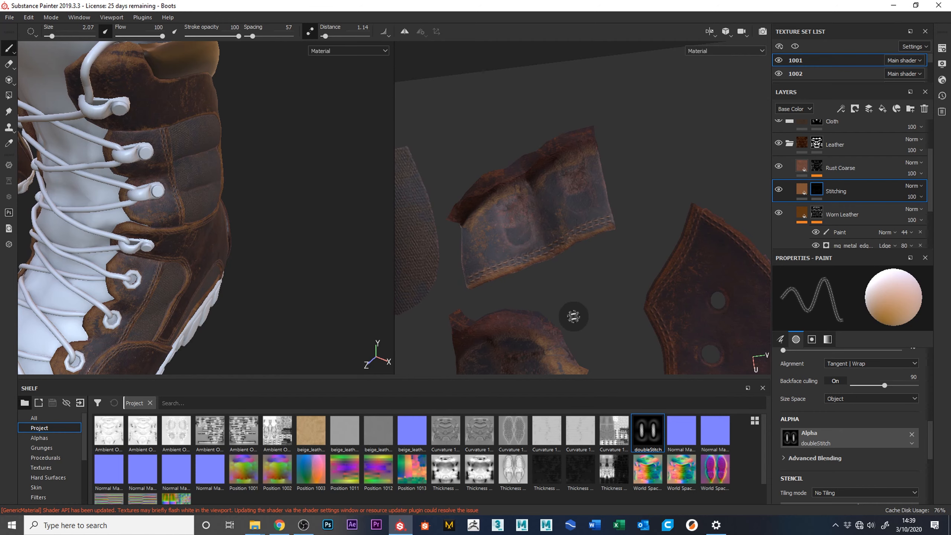
- Undo the eyelet panel's straight stitching and repaint it along the same edge from the opposite end
left_click_drag(596, 311, 605, 275, "alt")
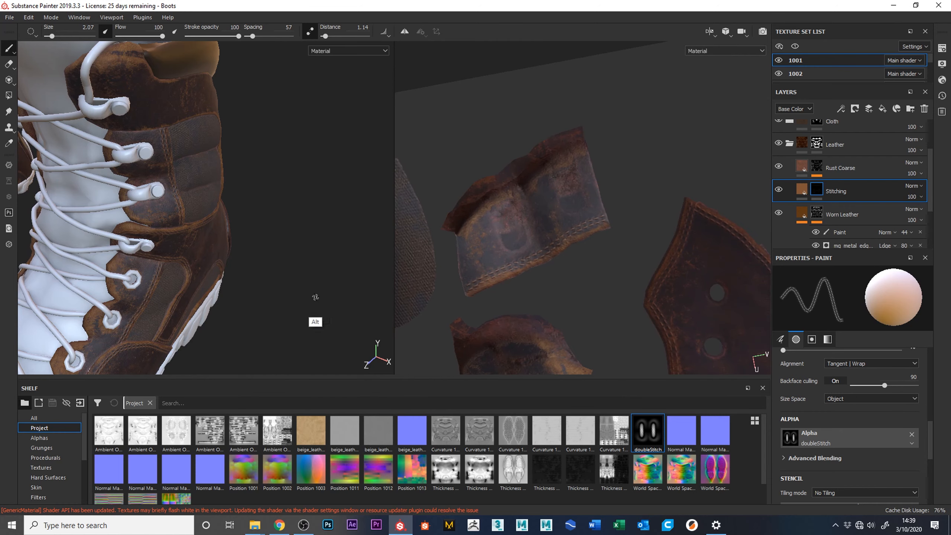
left_click_drag(349, 278, 218, 254, "alt")
right_click_drag(354, 250, 338, 238, "alt")
middle_click_drag(337, 237, 251, 117, "alt")
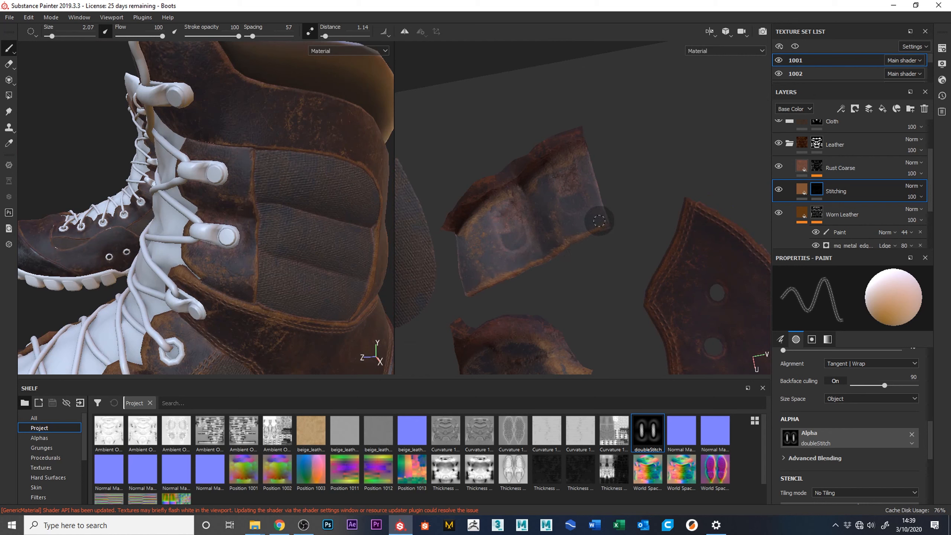
left_click_drag(602, 217, 466, 287)
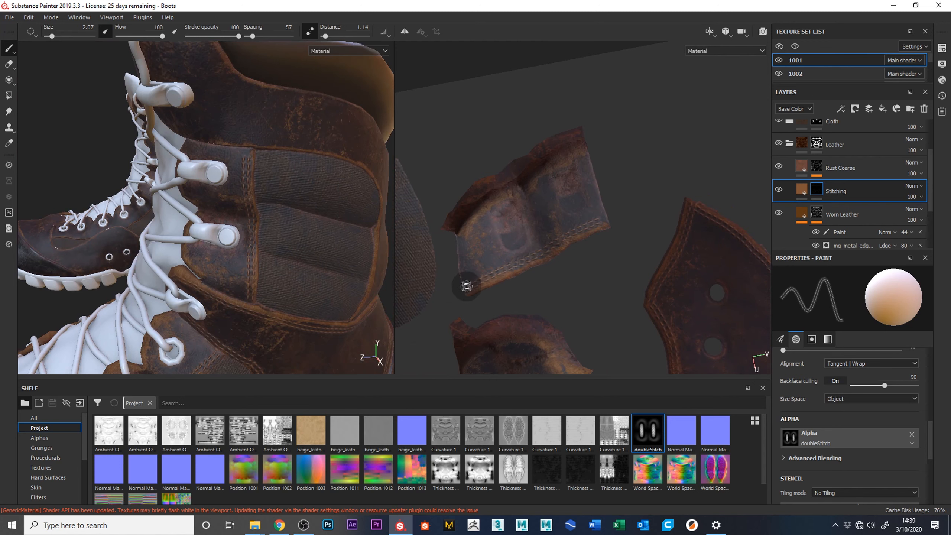
key("alt")
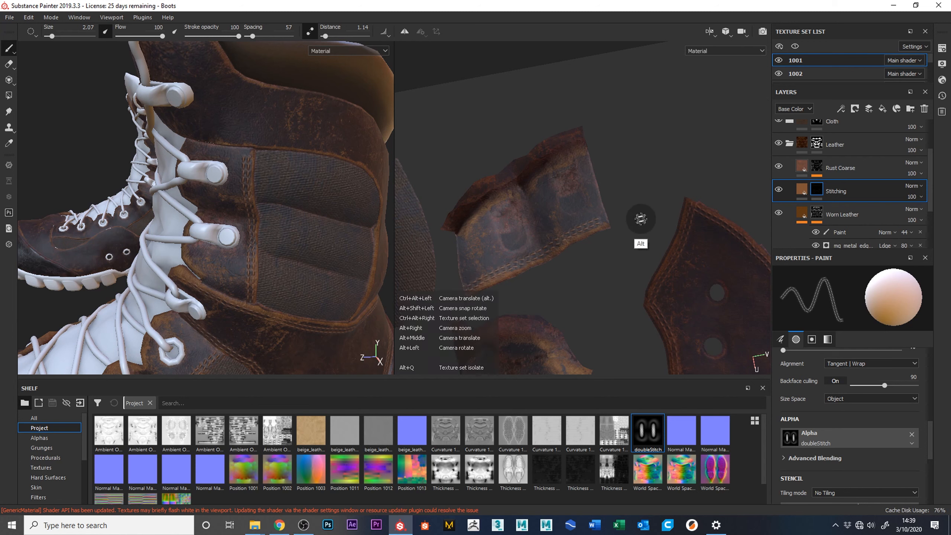
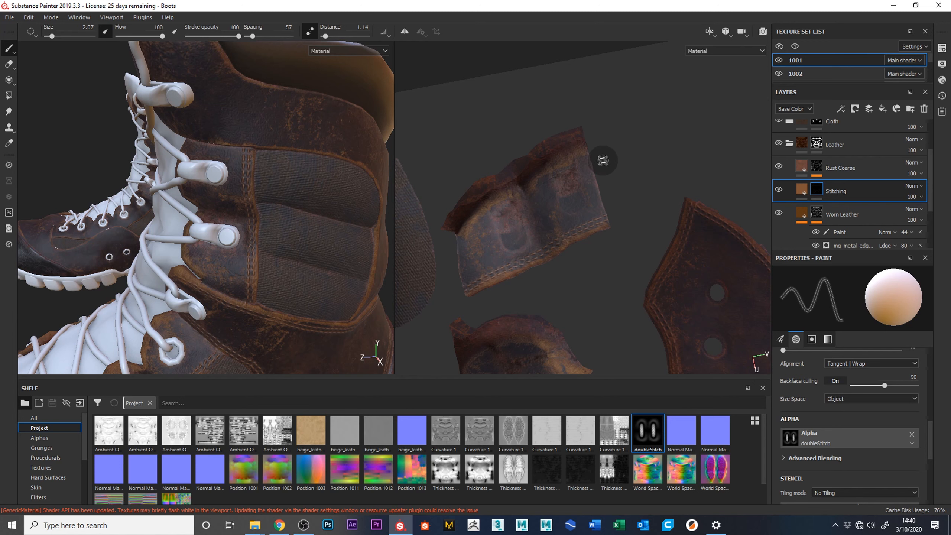
- Paint double stitching along the curved lace-side edge of the same eyelet panel in the 2D view
left_click_drag(537, 189, 455, 255)
left_click_drag(454, 340, 436, 315, "alt")
left_click_drag(326, 247, 352, 272, "alt")
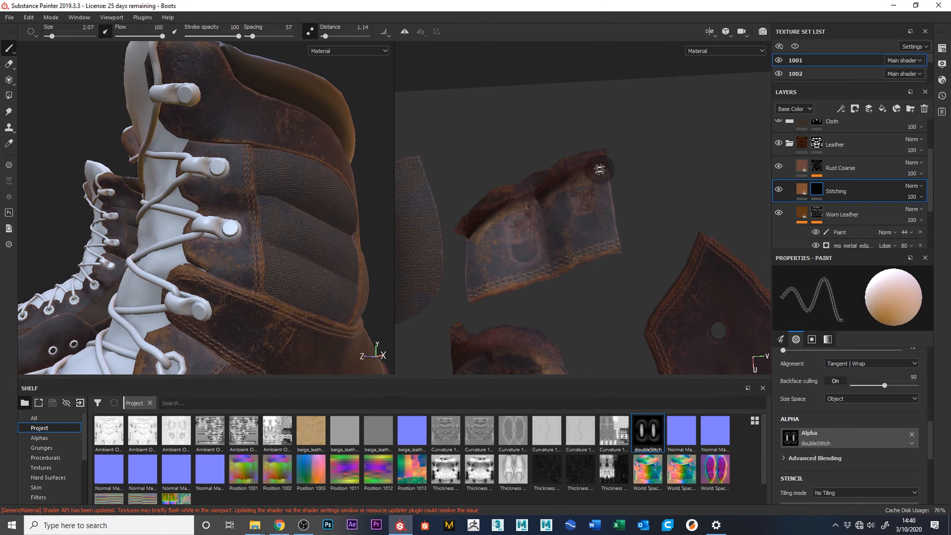
mouse_move(619, 171)
left_mouse_down()
mouse_move(541, 214)
mouse_move(506, 212)
mouse_move(469, 243)
left_mouse_up()
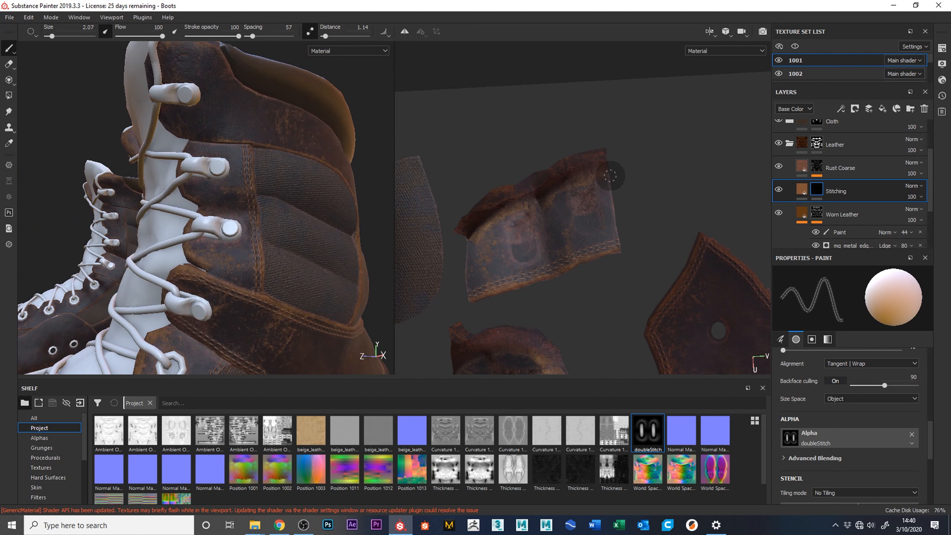
mouse_move(557, 204)
left_mouse_down()
mouse_move(494, 227)
mouse_move(445, 268)
left_mouse_up()
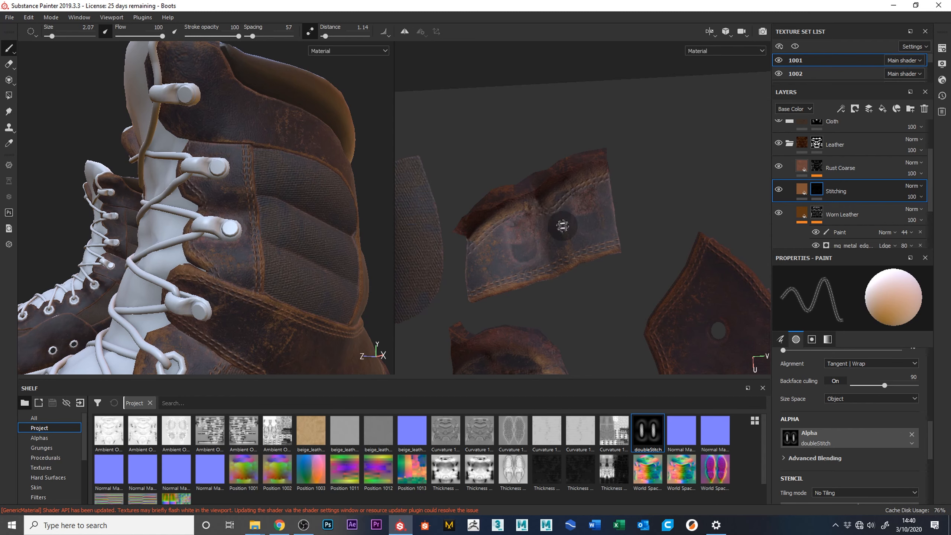
left_click_drag(586, 318, 567, 315, "alt")
left_click_drag(296, 299, 336, 243, "alt")
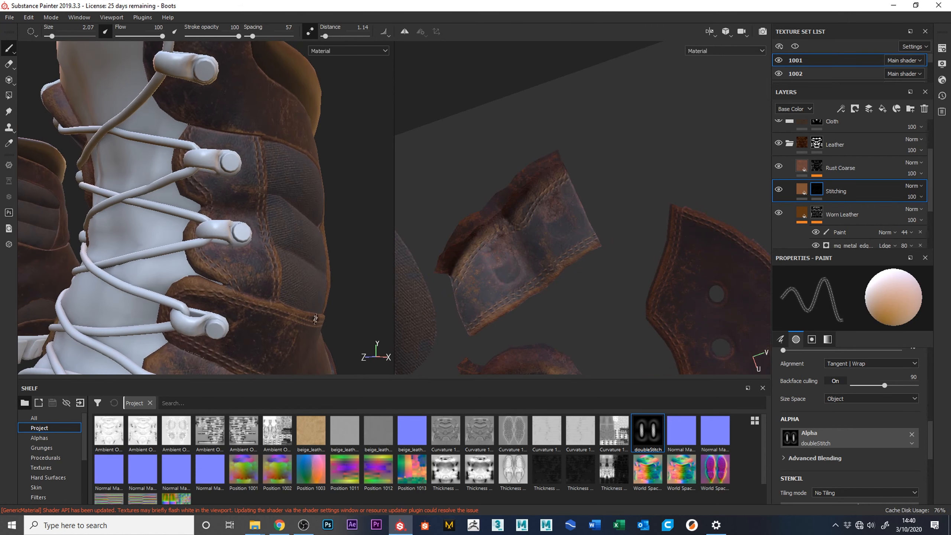
- Clear the brush alpha, set the brush size to 1 and use black to mask out stitch ends at the eyelet panel's lower corner
left_click(911, 434)
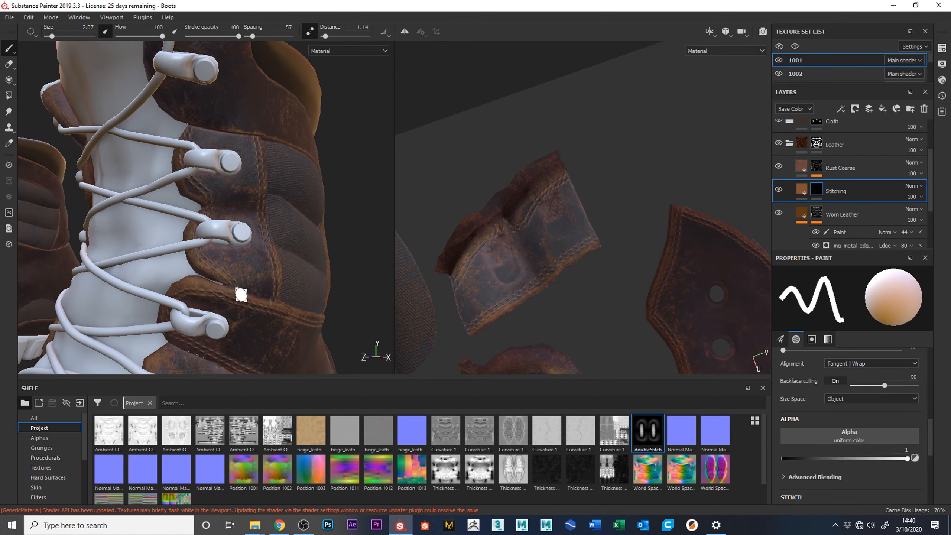
scroll(242, 273, "up", 5)
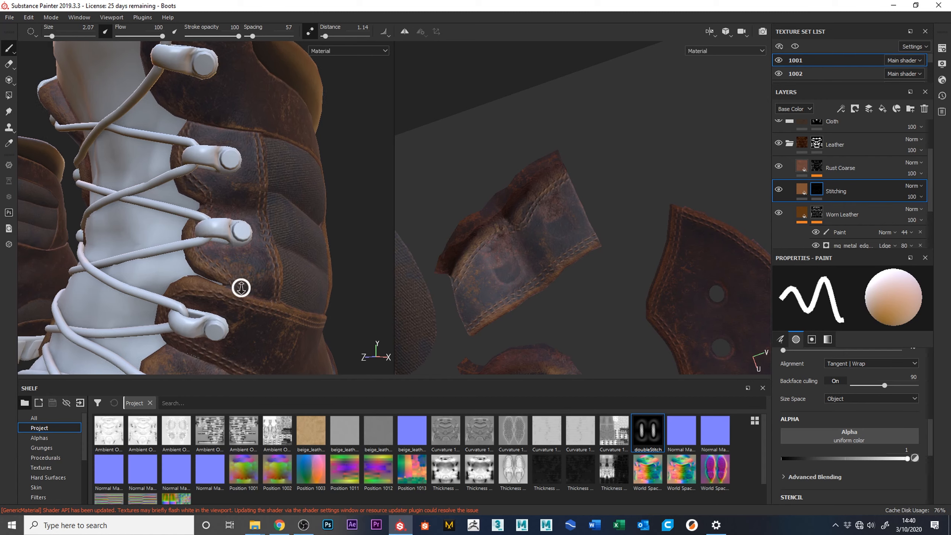
mouse_move(234, 286)
right_mouse_down("ctrl")
mouse_move(250, 298)
mouse_move(237, 306)
right_mouse_up("ctrl")
key("ctrl+z")
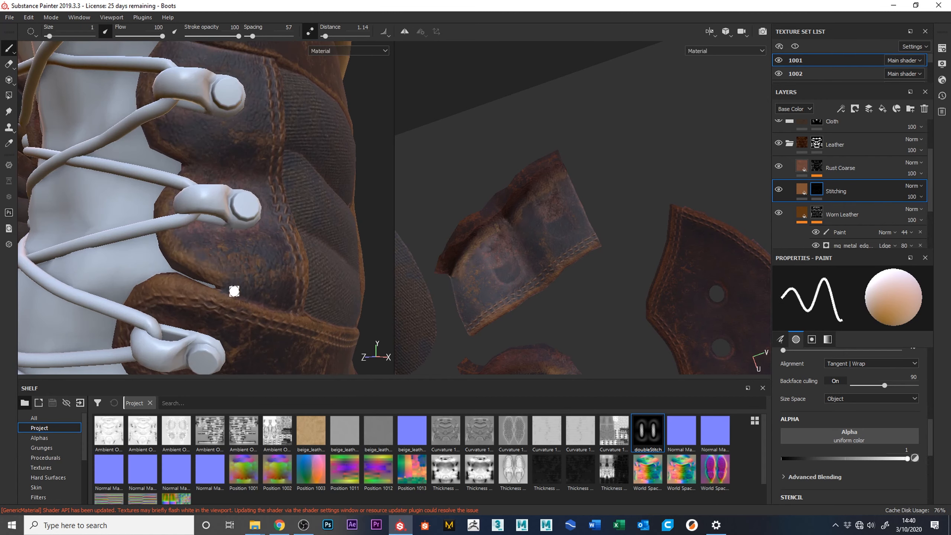
key("alt+e")
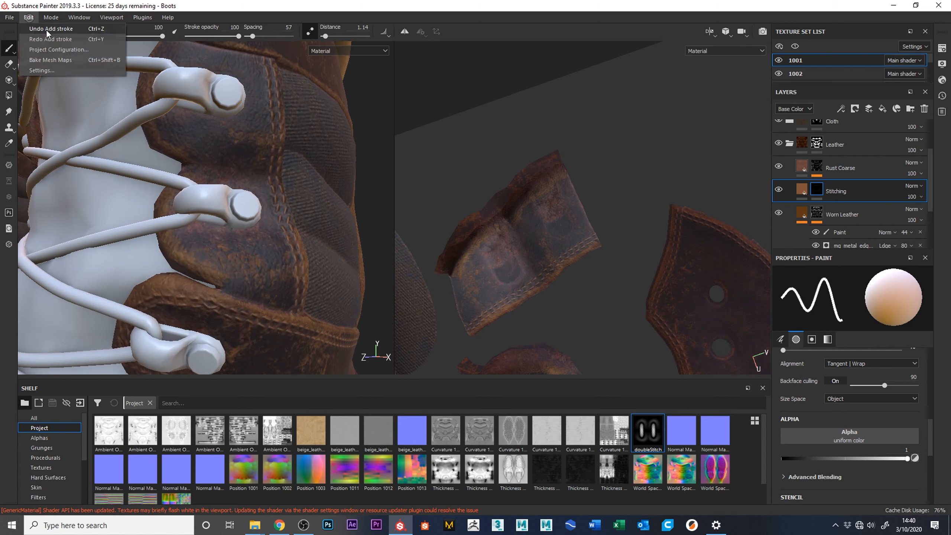
left_click(67, 38)
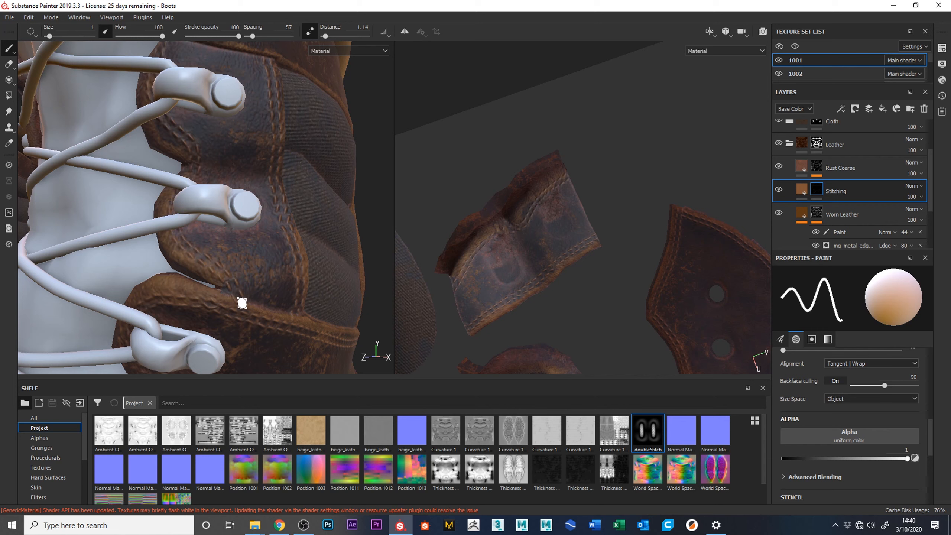
key("x")
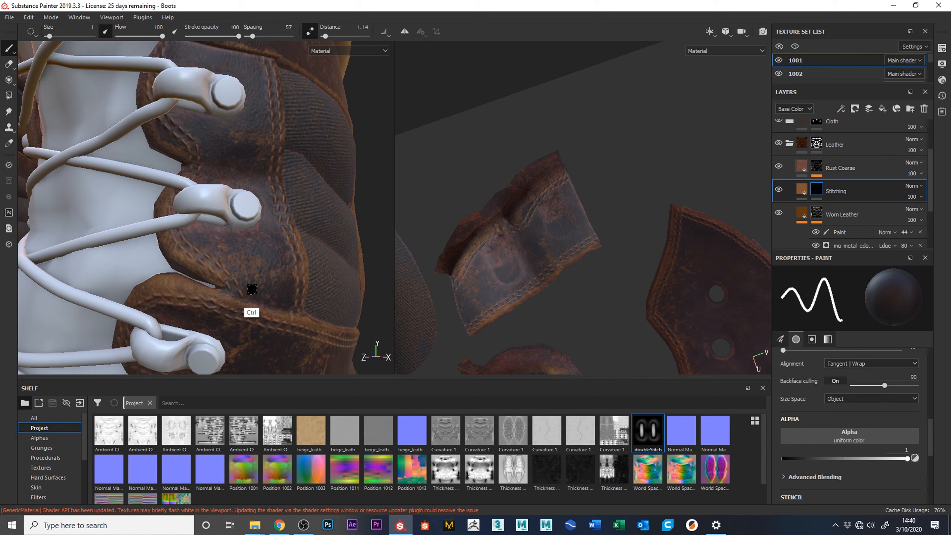
key("x")
- Restore the doubleStitch alpha and set the brush size to 2 for touching up the stitching at the eyelet panel's lower corner
mouse_move(662, 434)
left_mouse_down()
mouse_move(764, 459)
mouse_move(836, 450)
mouse_move(842, 437)
left_mouse_up()
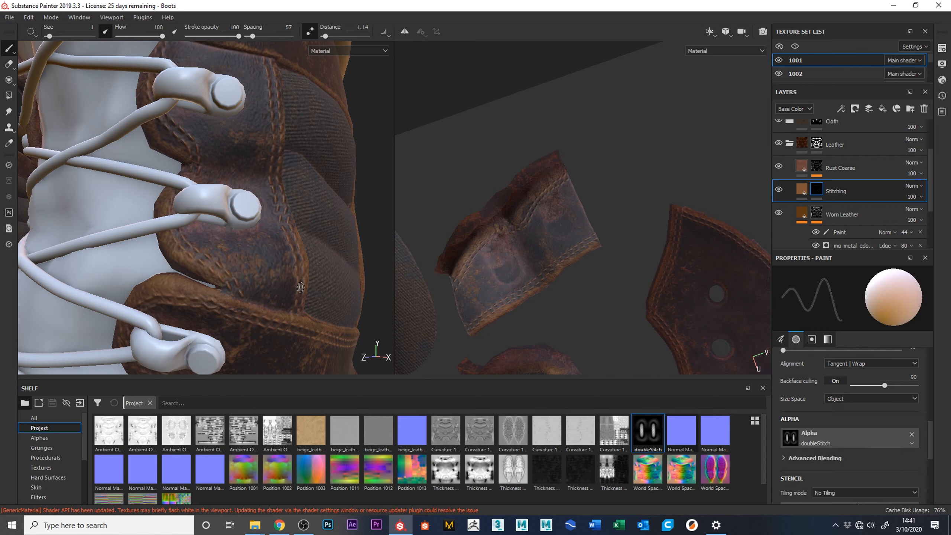
right_click_drag(292, 304, 288, 304, "ctrl")
right_click_drag(219, 268, 221, 273, "ctrl")
right_click_drag(229, 265, 201, 252, "ctrl")
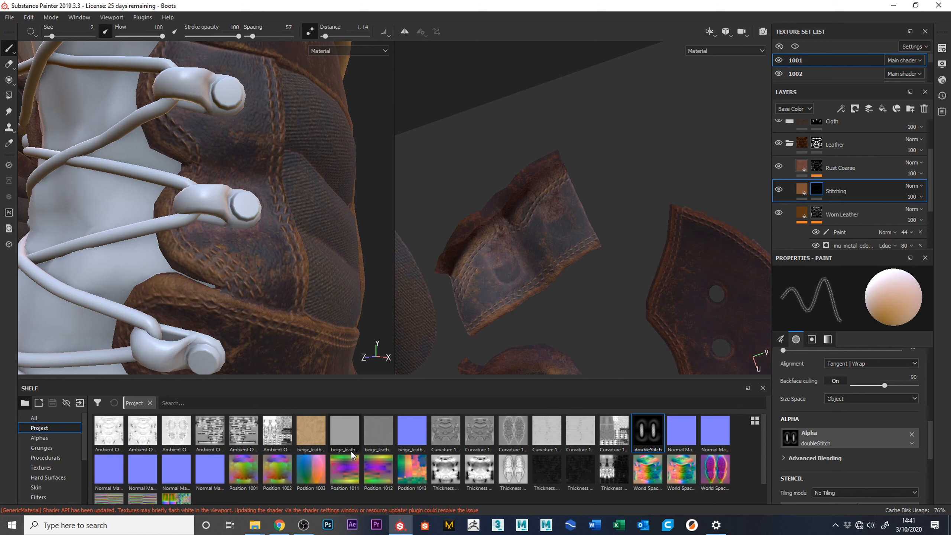
mouse_move(931, 435)
left_mouse_down()
mouse_move(936, 366)
mouse_move(931, 427)
left_mouse_up()
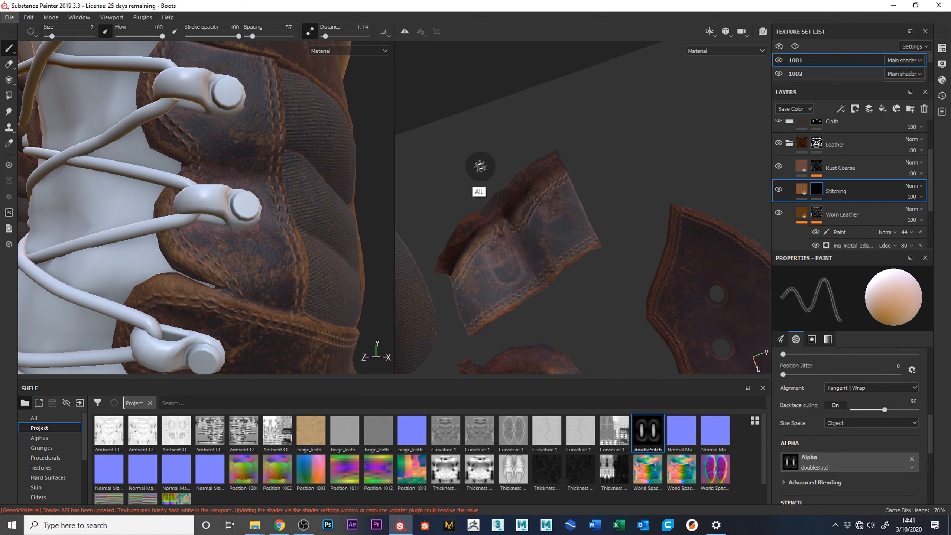
- Examine the eyelet panels, side panels and matching UV pieces for leather edges that still lack stitching
middle_click_drag(465, 156, 442, 215, "alt")
middle_click_drag(340, 122, 312, 174, "alt")
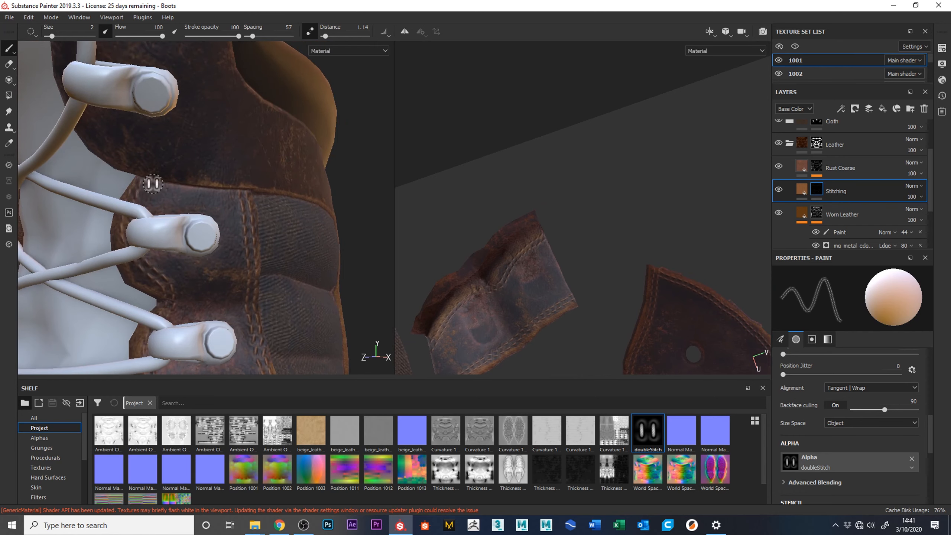
middle_click_drag(516, 320, 546, 155, "alt")
middle_click_drag(371, 318, 341, 98, "alt")
left_click_drag(341, 98, 353, 171, "alt")
mouse_move(692, 237)
middle_mouse_down("alt")
mouse_move(656, 253)
mouse_move(642, 17)
middle_mouse_up("alt")
middle_click_drag(618, 276, 625, 66, "alt")
mouse_move(661, 270)
middle_mouse_down("alt")
mouse_move(717, 241)
mouse_move(781, 244)
middle_mouse_up("alt")
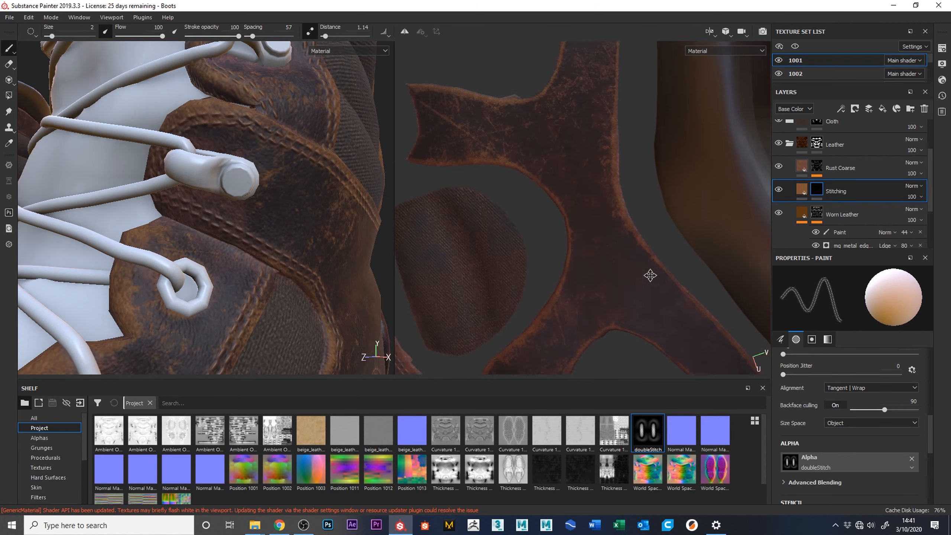
middle_click_drag(672, 239, 787, 80, "alt")
middle_click_drag(602, 231, 765, 126, "alt")
middle_click_drag(625, 242, 607, 68, "alt")
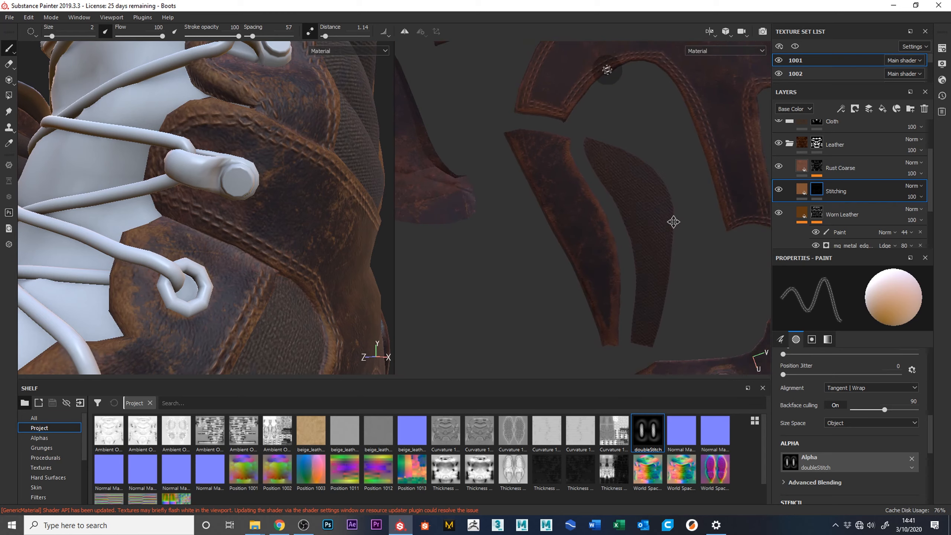
middle_click_drag(672, 220, 597, 193, "alt")
middle_click_drag(335, 257, 245, 48, "alt")
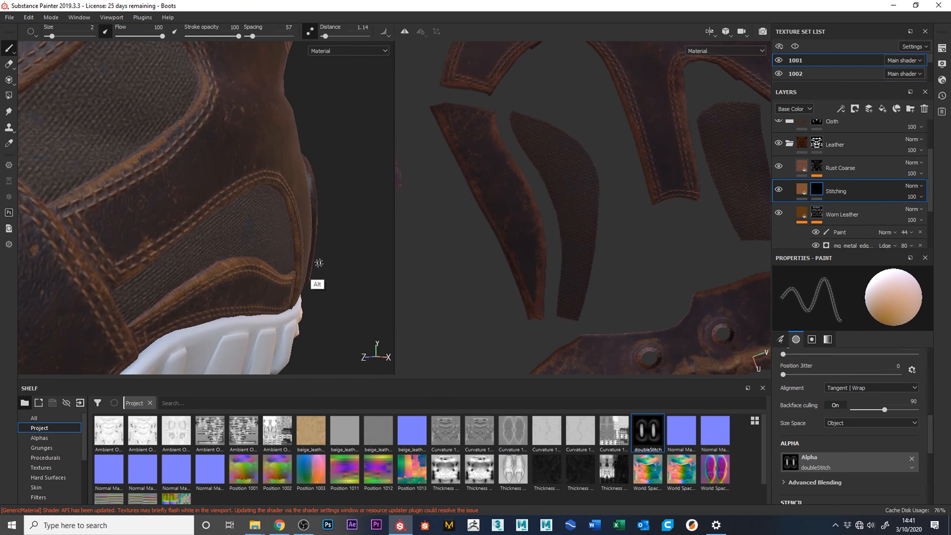
right_click_drag(328, 319, 226, 75, "alt")
left_click_drag(223, 296, 251, 281, "alt")
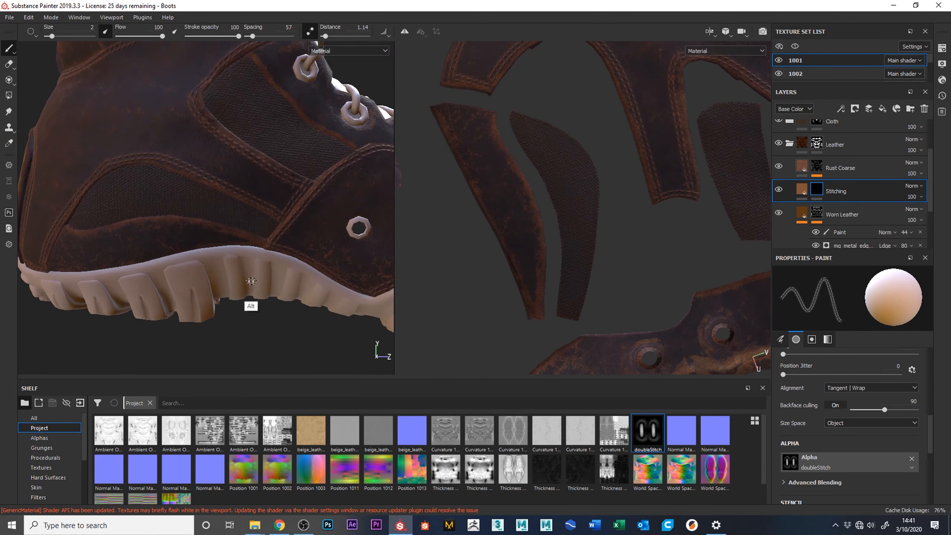
- Paint double stitching along the curved sole-side leather strip's long edge facing away from the neighbouring mesh piece in the 2D view
middle_click_drag(453, 109, 463, 129, "alt")
right_click_drag(463, 134, 573, 258, "alt")
middle_click_drag(617, 243, 614, 192, "alt")
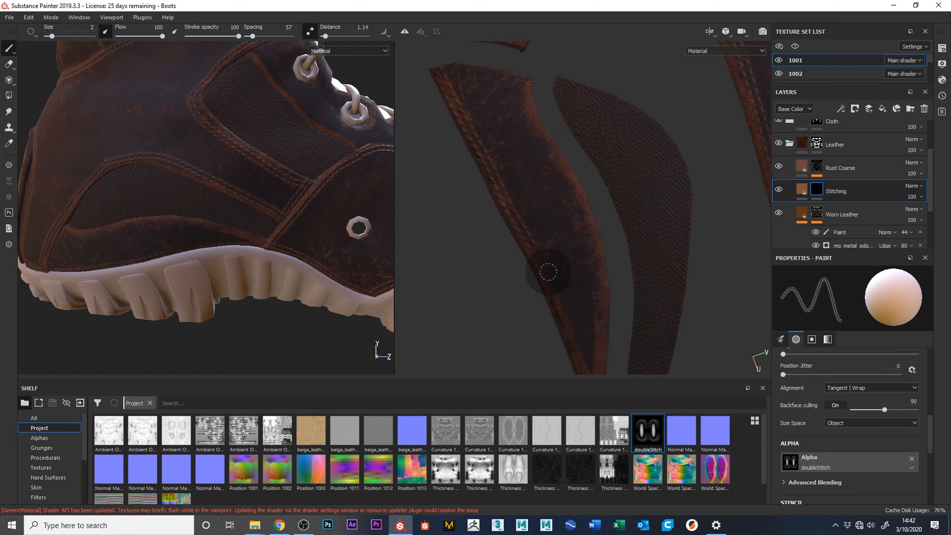
middle_click_drag(646, 318, 659, 229, "alt")
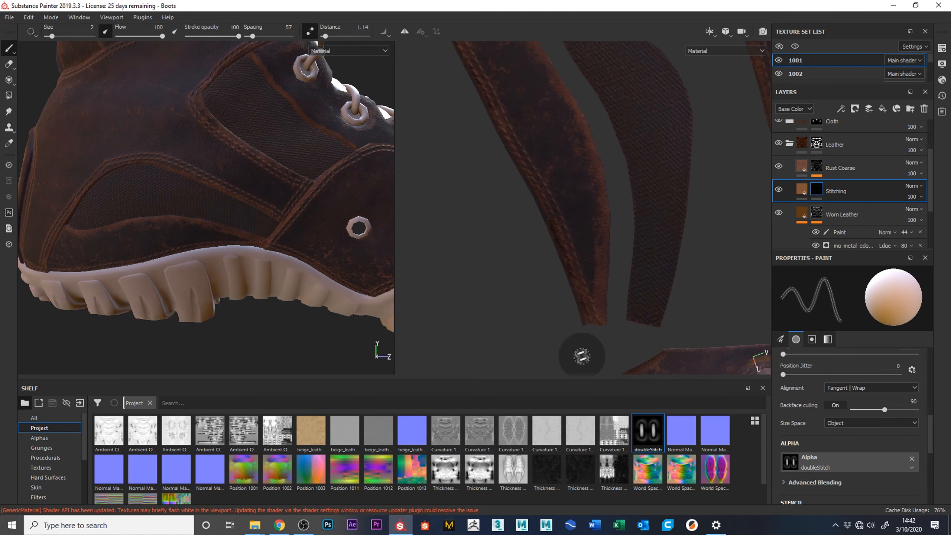
- Paint double stitching along the leather strip's mesh-side long edge and across its wide short end, checking the seams above the sole
middle_click_drag(584, 270, 645, 272, "alt")
right_click_drag(645, 264, 640, 249, "alt")
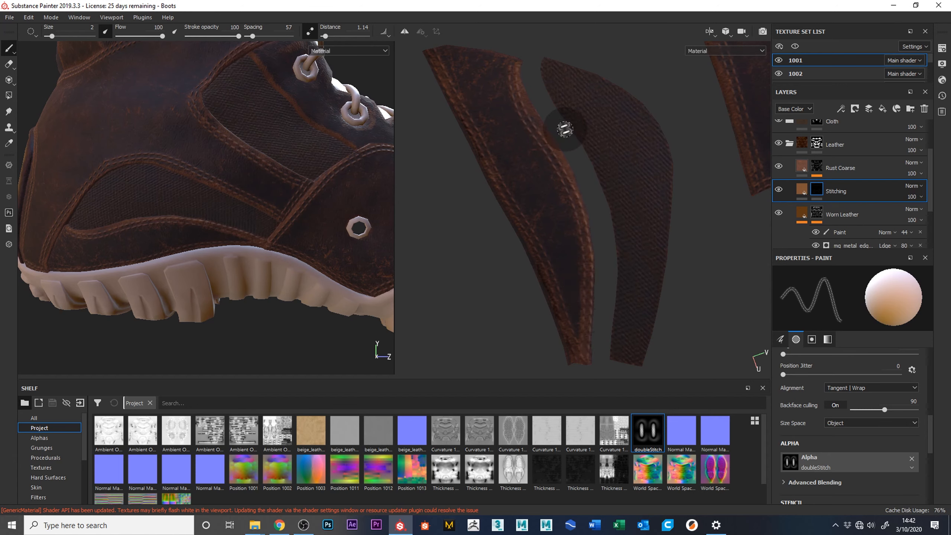
middle_click_drag(609, 196, 627, 346, "alt")
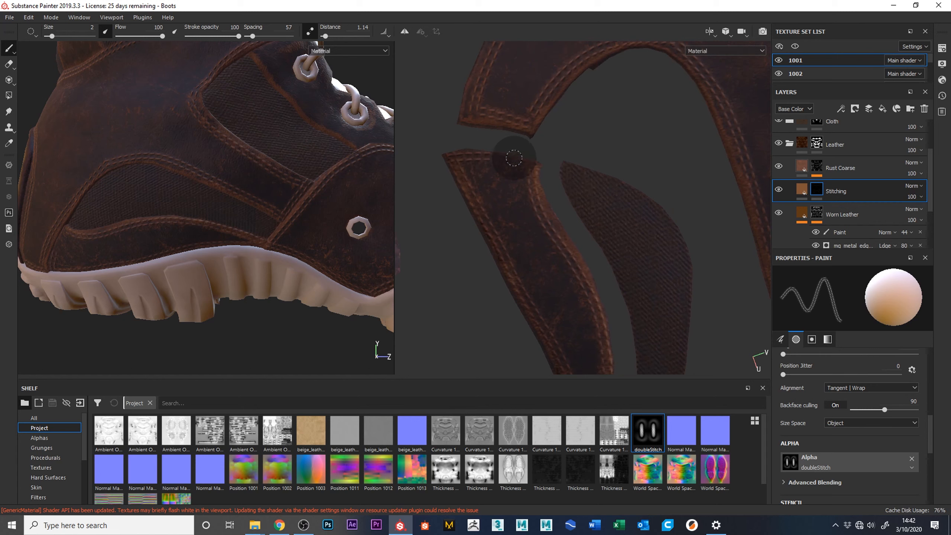
left_click_drag(548, 174, 438, 157)
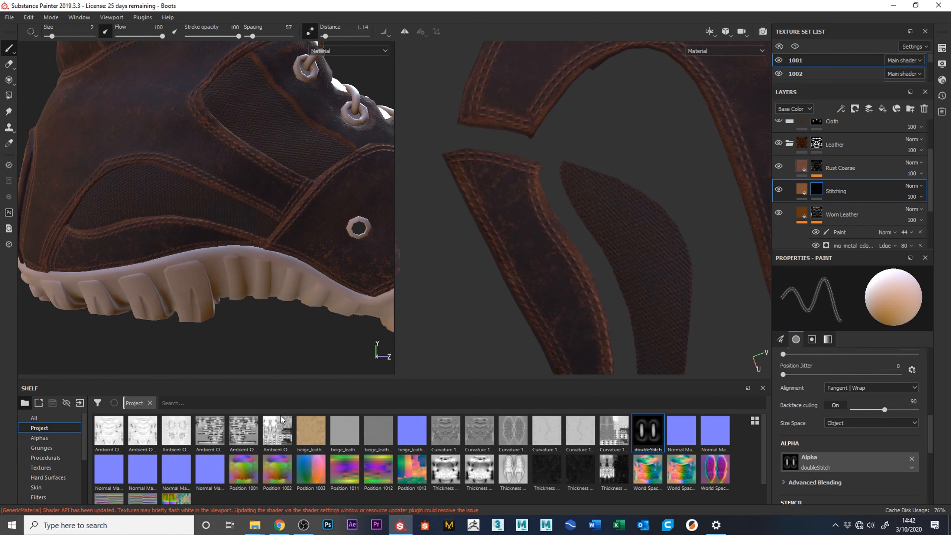
left_click_drag(148, 243, 164, 268, "alt")
right_click_drag(164, 268, 221, 296, "alt")
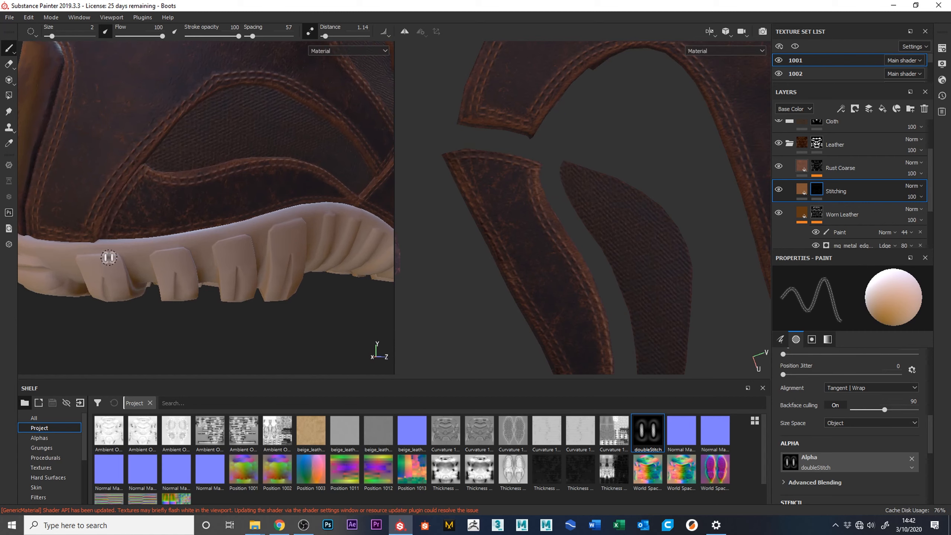
- Try to paint double stitching along the lower straight edge of the leather eyelet strip in the UV view
middle_click_drag(630, 298, 506, 376, "alt")
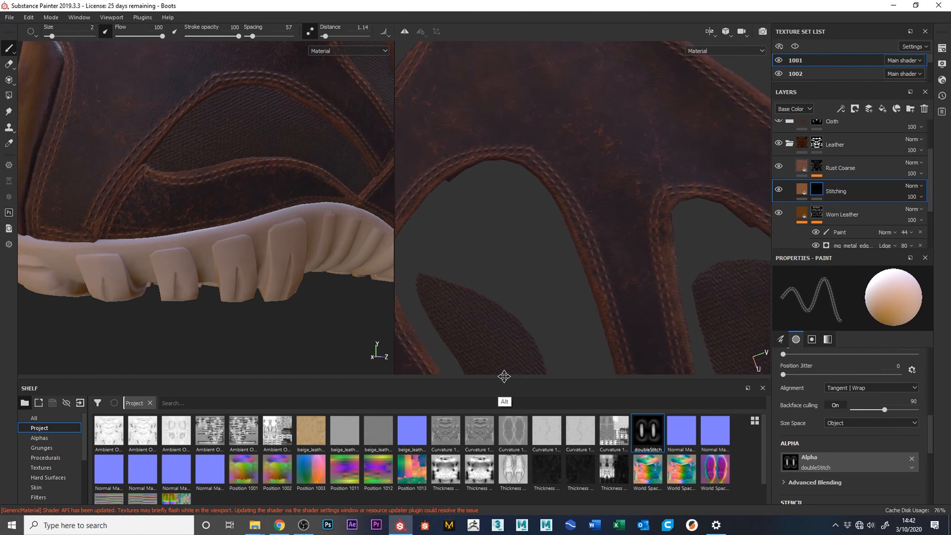
middle_click_drag(688, 266, 537, 140, "alt")
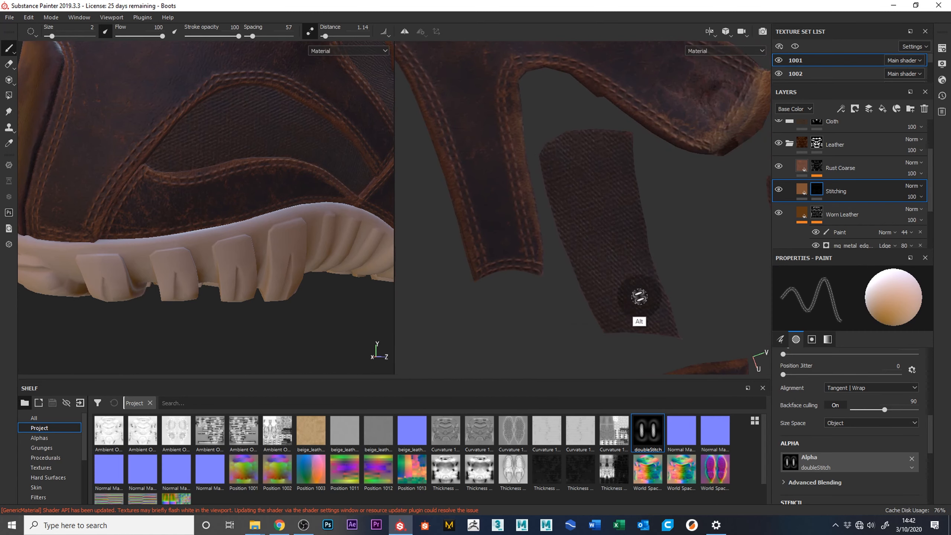
left_click_drag(374, 303, 167, 456, "alt")
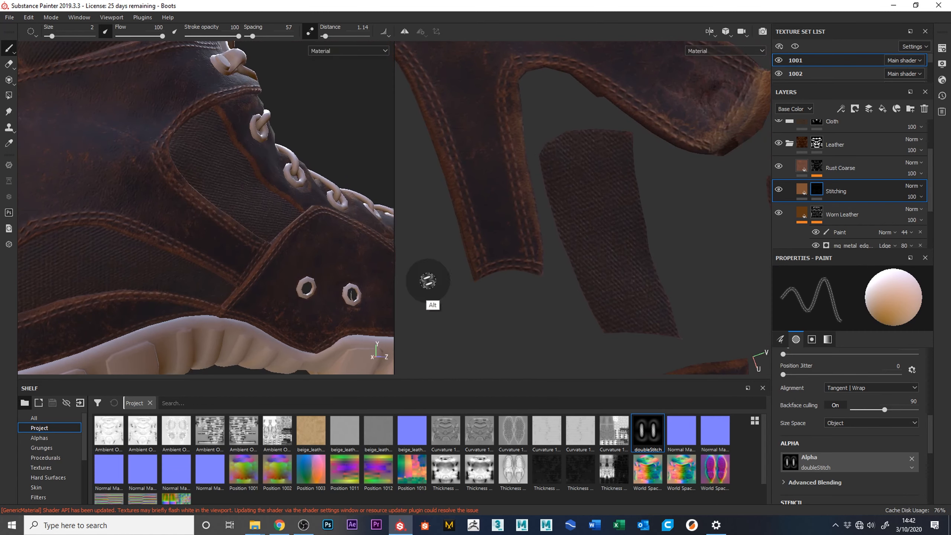
right_click_drag(713, 266, 706, 216, "alt")
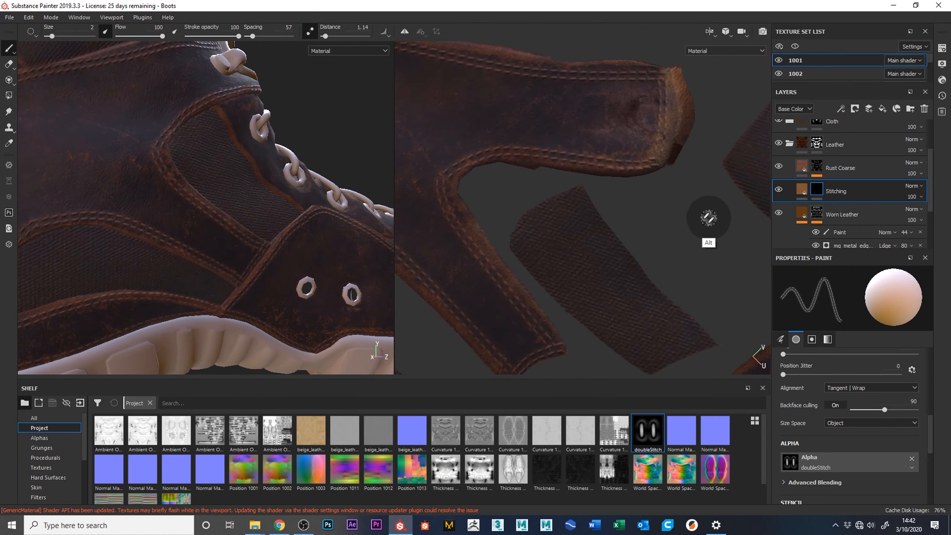
middle_click_drag(692, 232, 502, 263, "alt")
middle_click_drag(625, 218, 627, 146, "alt")
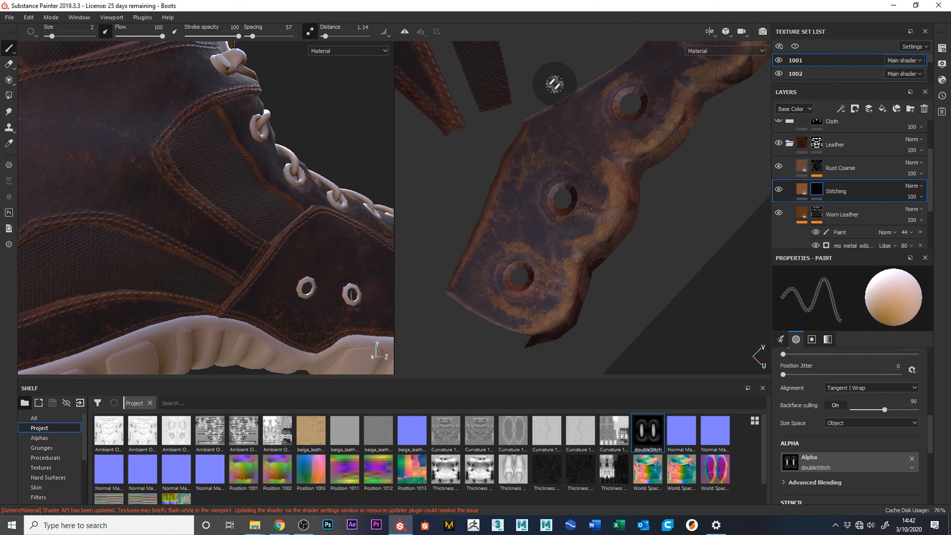
left_click_drag(537, 130, 522, 163)
key("ctrl+z")
mouse_move(558, 75)
left_mouse_down()
mouse_move(462, 285)
mouse_move(420, 340)
left_mouse_up()
middle_click_drag(308, 326, 144, 447, "alt")
left_click_drag(267, 219, 100, 149, "alt")
left_click_drag(226, 271, 163, 341, "alt")
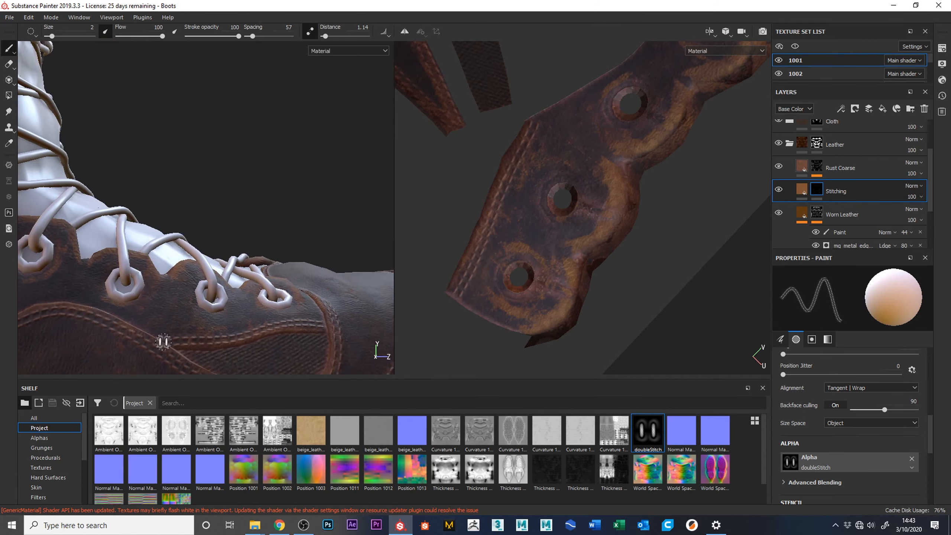
key("ctrl+z")
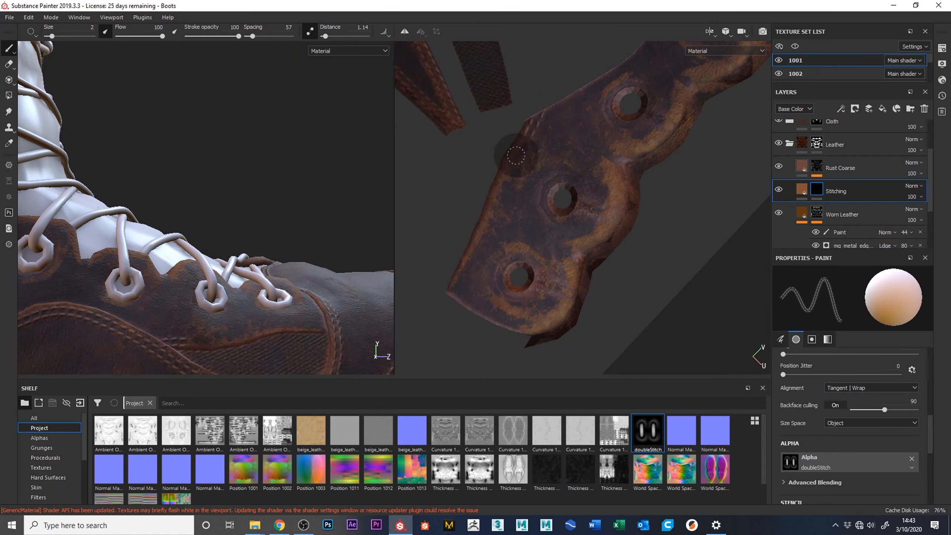
- Paint double stitching down the straight edge of the eyelet strip, covering its lower and upper sections in the UV view
mouse_move(505, 183)
left_mouse_down()
mouse_move(478, 255)
mouse_move(423, 345)
left_mouse_up()
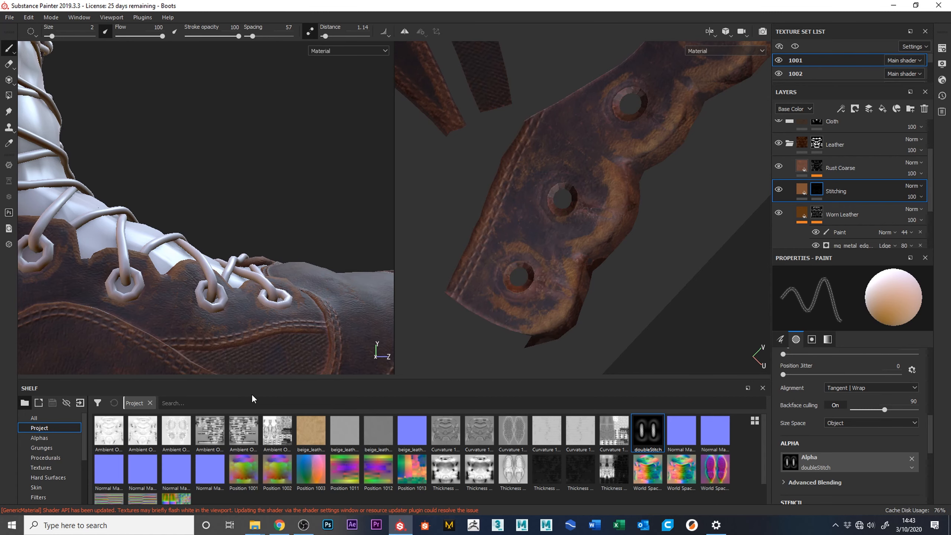
middle_click_drag(686, 213, 562, 317, "alt")
middle_click_drag(611, 242, 539, 331, "alt")
mouse_move(554, 322)
left_mouse_down("alt")
mouse_move(570, 311)
mouse_move(566, 279)
left_mouse_up("alt")
middle_click_drag(565, 278, 675, 259, "alt")
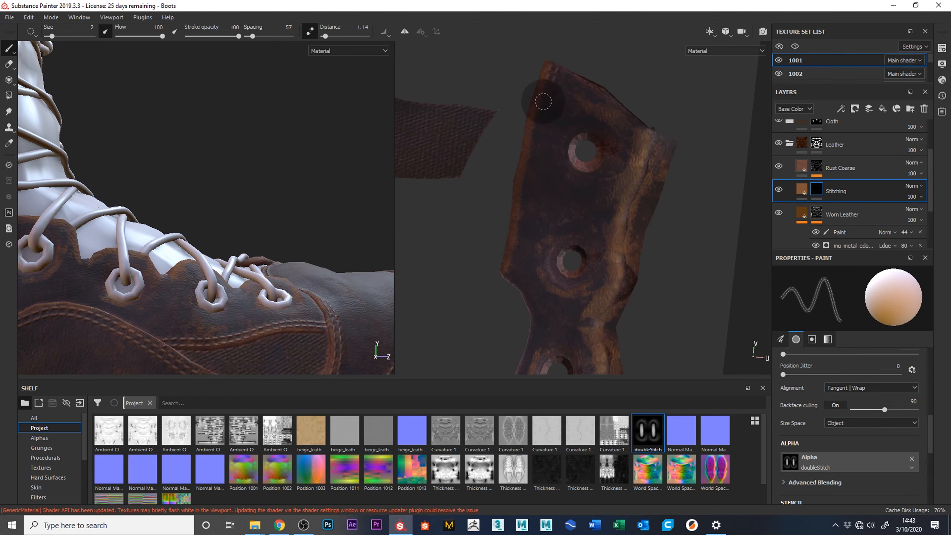
mouse_move(532, 160)
left_mouse_down()
mouse_move(494, 336)
mouse_move(422, 306)
left_mouse_up()
middle_click_drag(320, 301, 320, 238, "alt")
right_click_drag(319, 238, 510, 274, "alt")
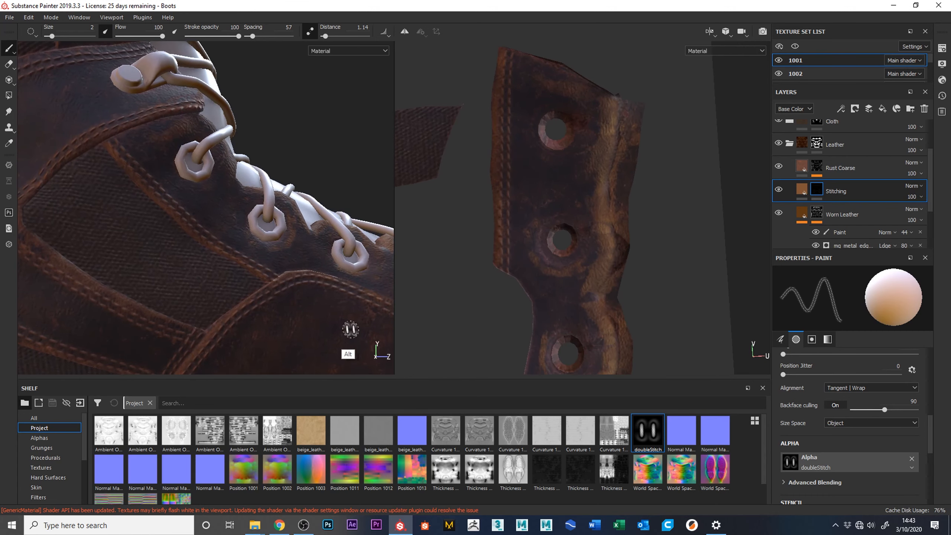
- Try to paint double stitching along the scalloped lace-side edge of the eyelet strip in the UV view
right_click_drag(372, 324, 291, 352, "alt")
mouse_move(291, 352)
middle_mouse_down("alt")
mouse_move(327, 269)
mouse_move(188, 353)
mouse_move(138, 295)
middle_mouse_up("alt")
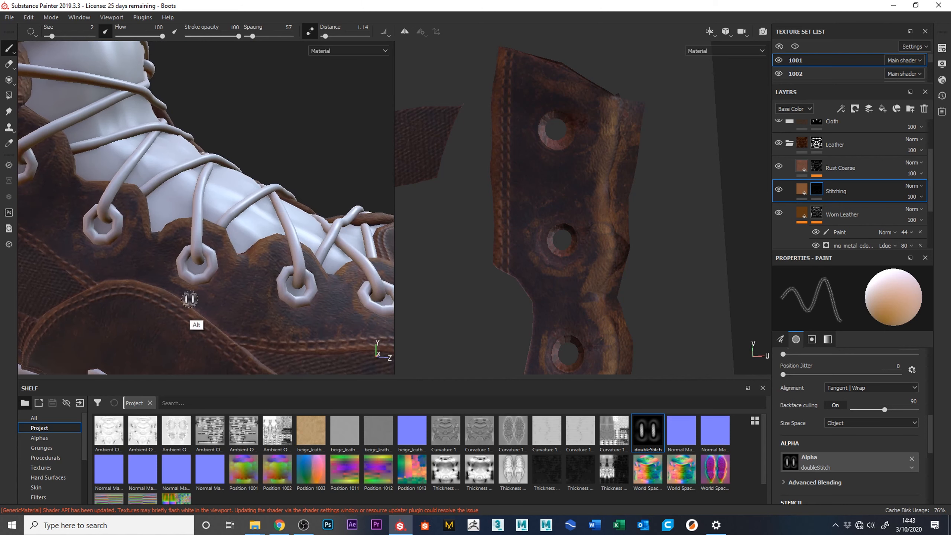
middle_click_drag(663, 249, 626, 234, "alt")
middle_click_drag(648, 85, 621, 129, "alt")
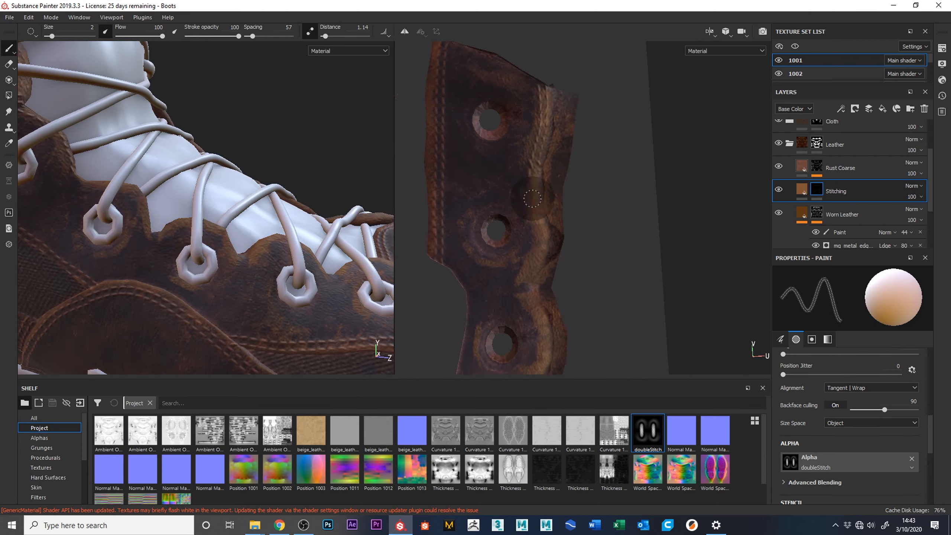
left_click_drag(530, 273, 544, 363)
middle_click_drag(617, 288, 608, 154, "alt")
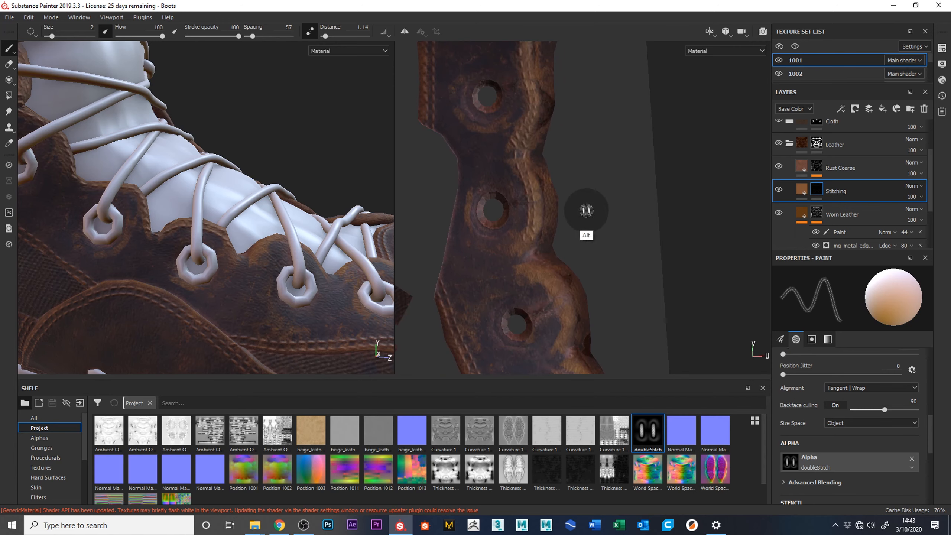
left_click_drag(317, 319, 253, 310, "alt")
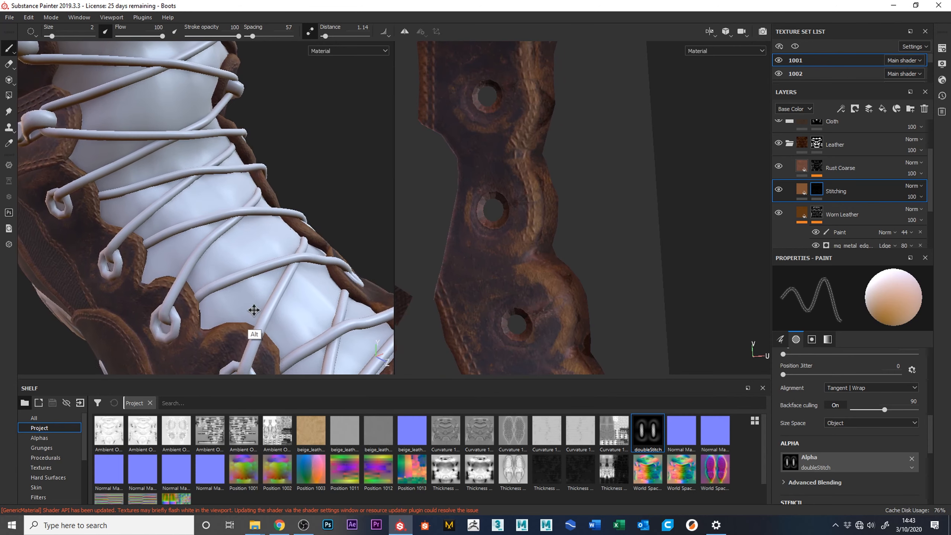
middle_click_drag(612, 249, 595, 162, "alt")
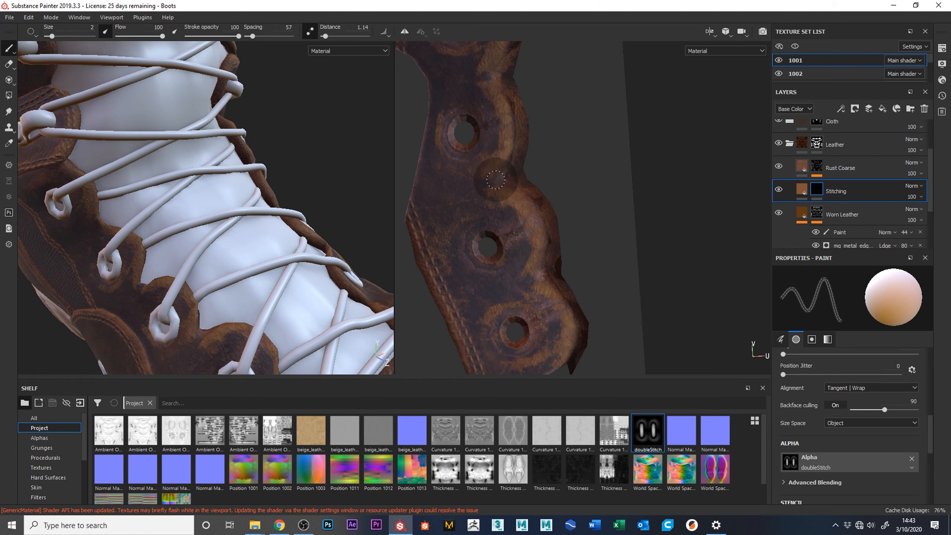
left_click_drag(539, 218, 542, 287)
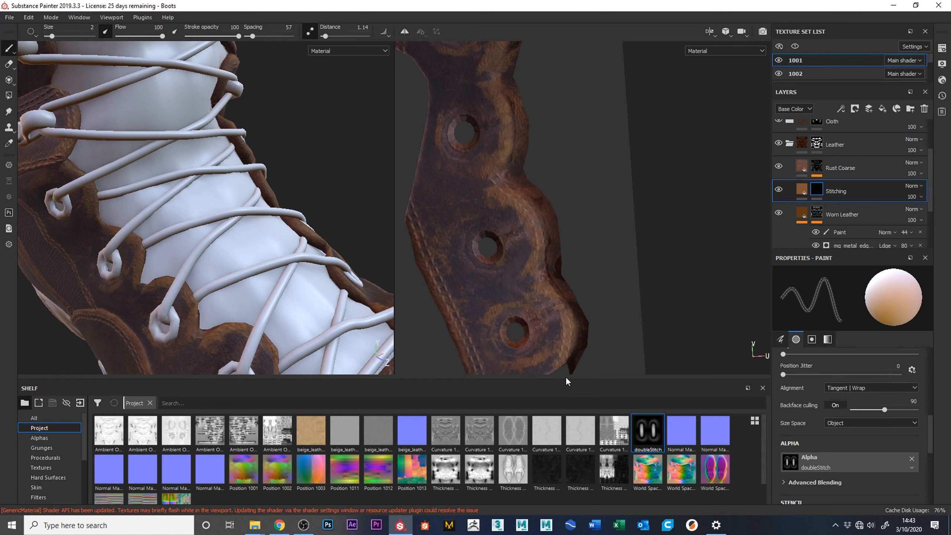
- Paint double stitching on the 3D boot along the scalloped leather edge around the eyelets nearest the toe
left_click_drag(329, 342, 206, 140, "alt")
left_click_drag(290, 249, 278, 363, "alt")
left_click_drag(305, 269, 260, 289, "alt")
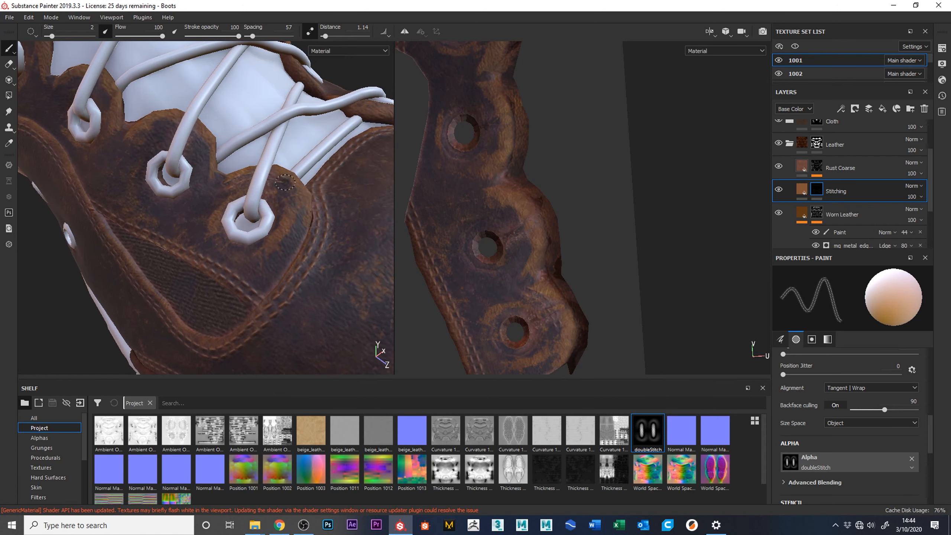
mouse_move(277, 531)
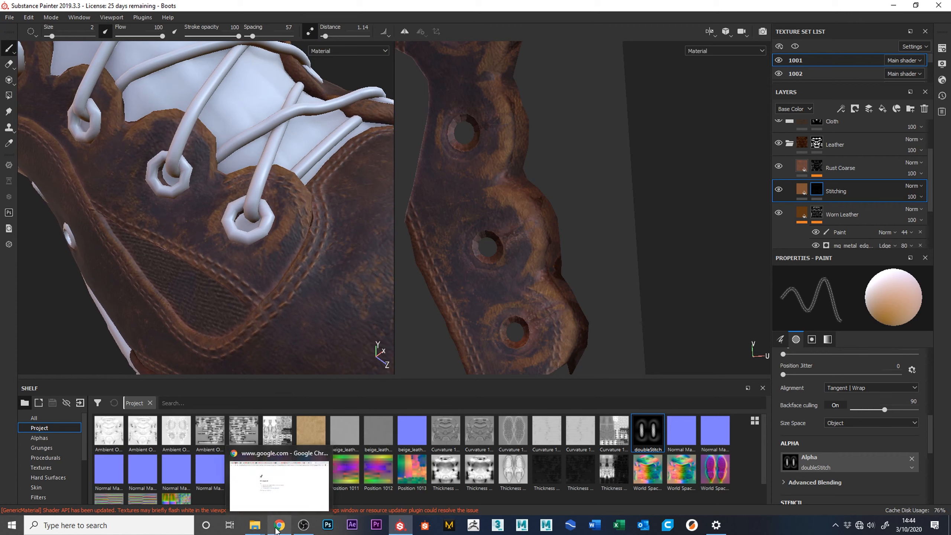
left_click_drag(333, 337, 176, 199, "alt")
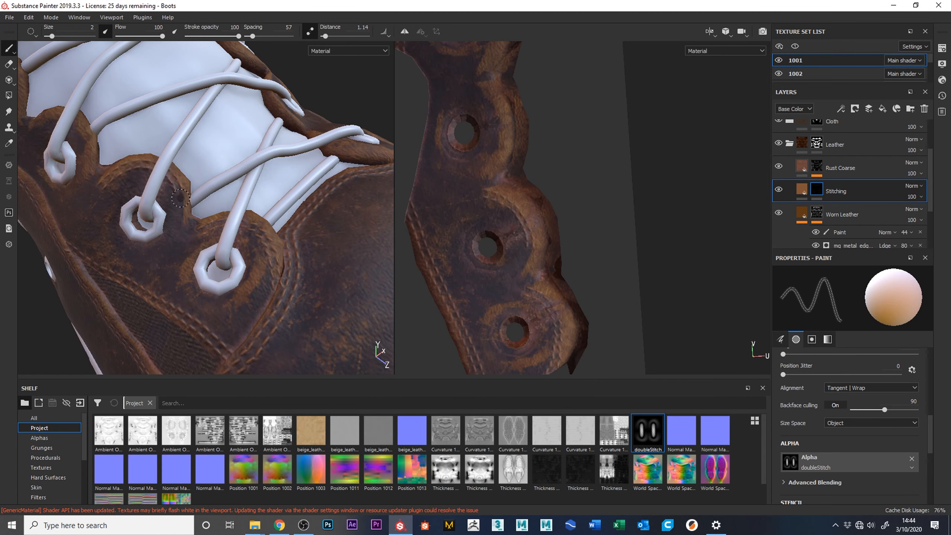
mouse_move(378, 358)
middle_mouse_down("alt")
mouse_move(554, 397)
mouse_move(556, 386)
middle_mouse_up("alt")
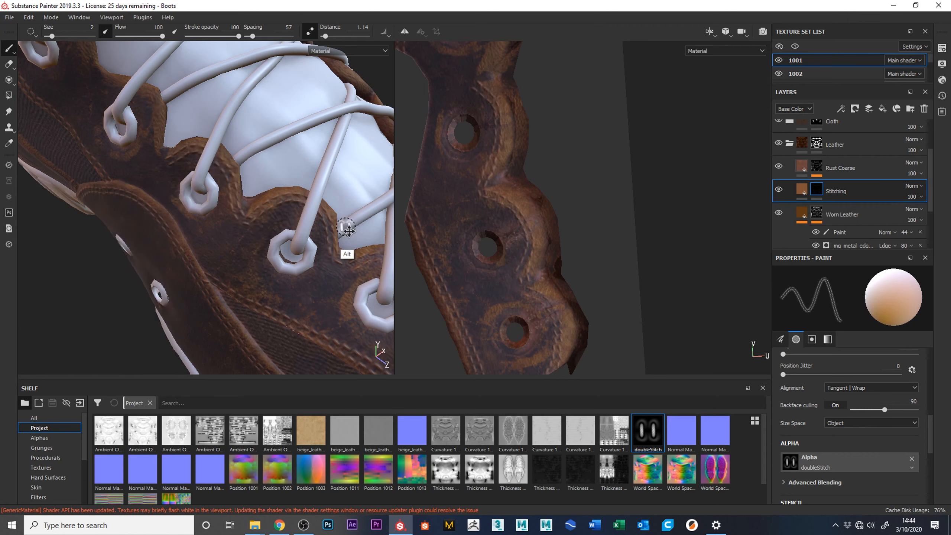
- Continue the double stitching on the 3D boot along the scalloped edge past the upper eyelets to the strip's end
left_click_drag(340, 214, 276, 171, "alt")
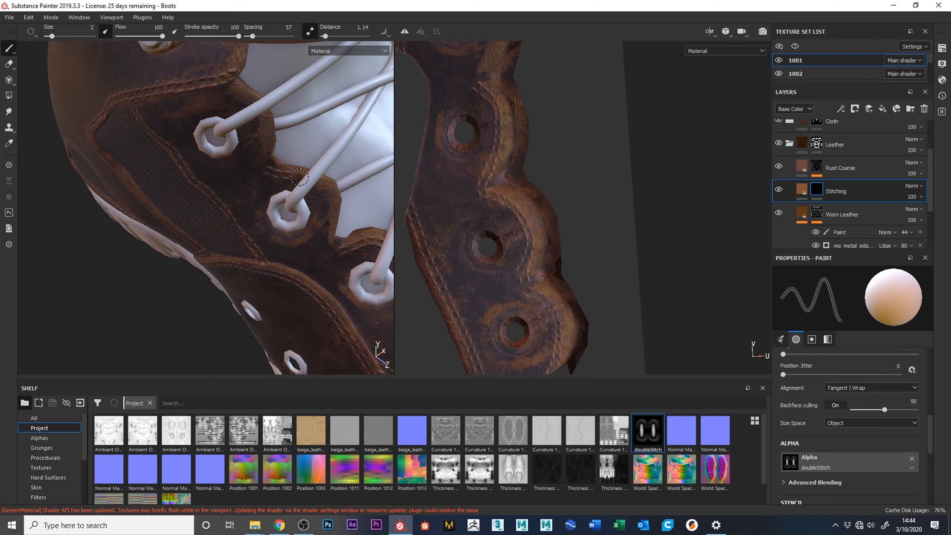
left_click_drag(376, 259, 218, 349, "alt")
middle_click_drag(603, 129, 599, 391, "alt")
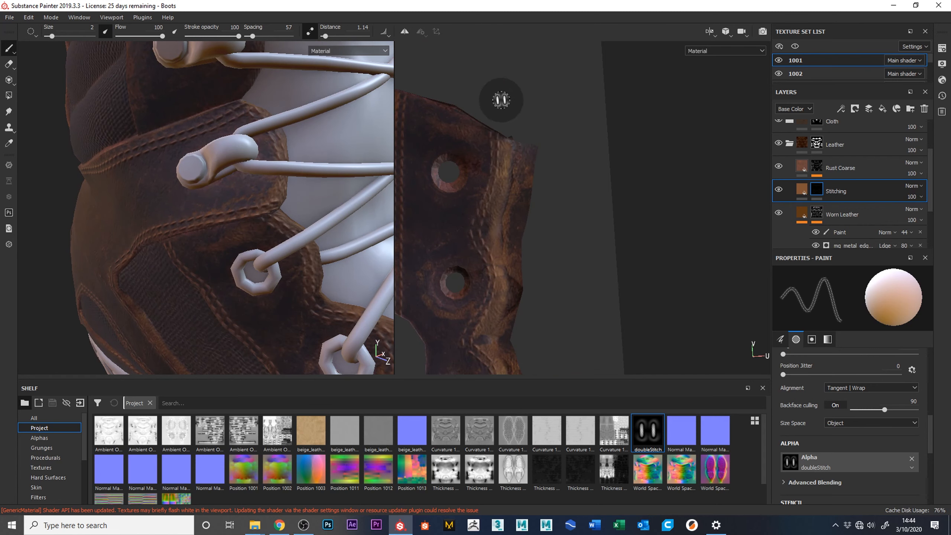
middle_click_drag(574, 276, 542, 145, "alt")
right_click_drag(557, 284, 524, 24, "alt")
right_click_drag(296, 296, 380, 355, "alt")
middle_click_drag(329, 277, 210, 121, "alt")
middle_click_drag(331, 338, 232, 292, "alt")
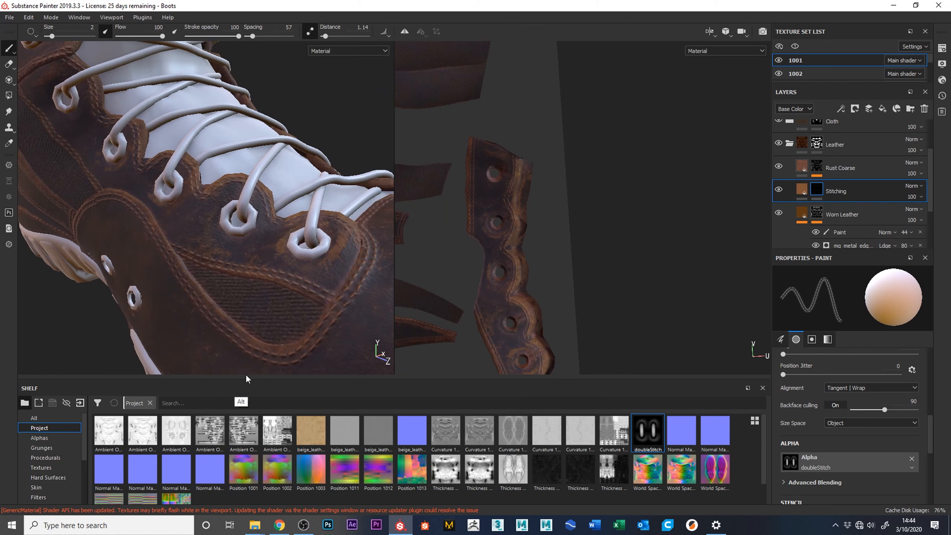
- Examine the stitching on the boot's other side, collar and lace-hook panels from several angles
left_click_drag(336, 314, 202, 311, "alt")
middle_click_drag(534, 253, 531, 52, "alt")
middle_click_drag(580, 232, 504, 195, "alt")
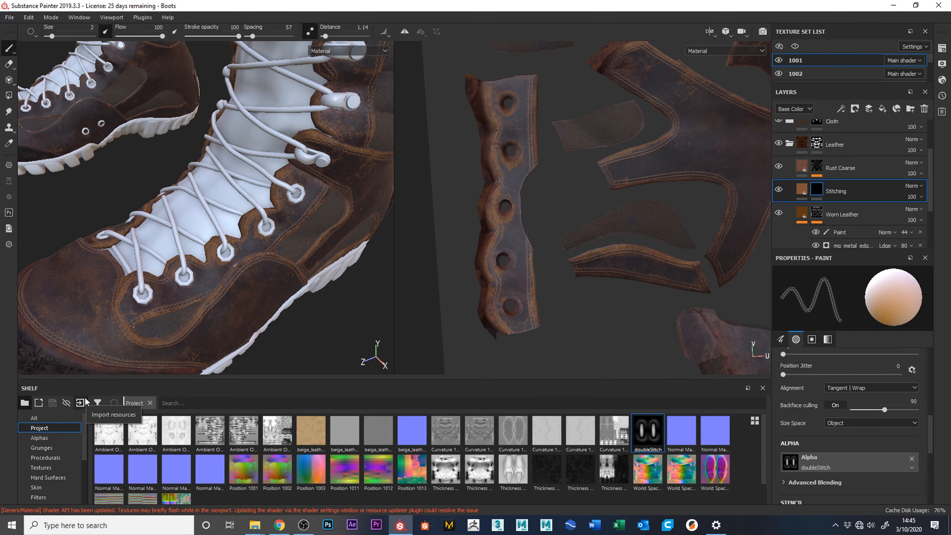
left_click_drag(127, 369, 229, 314, "alt")
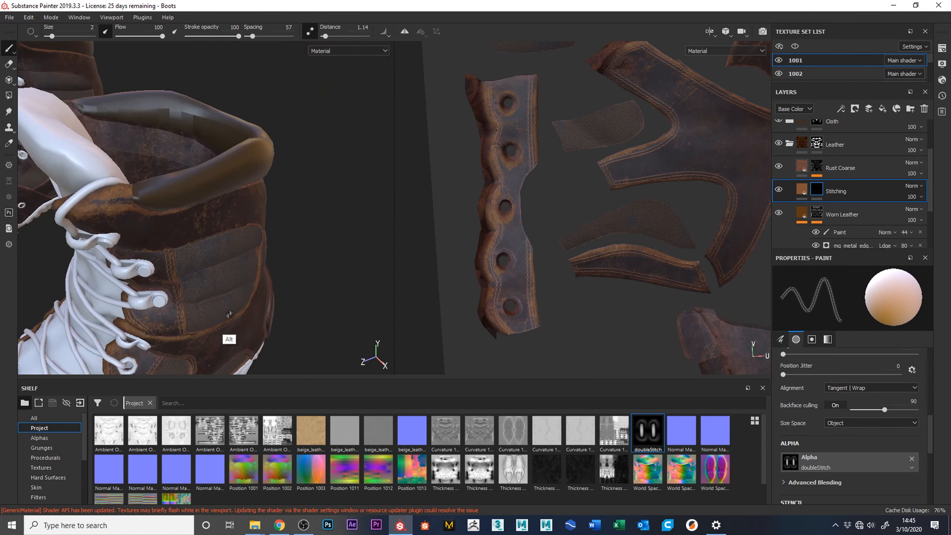
left_click_drag(329, 264, 283, 282, "alt")
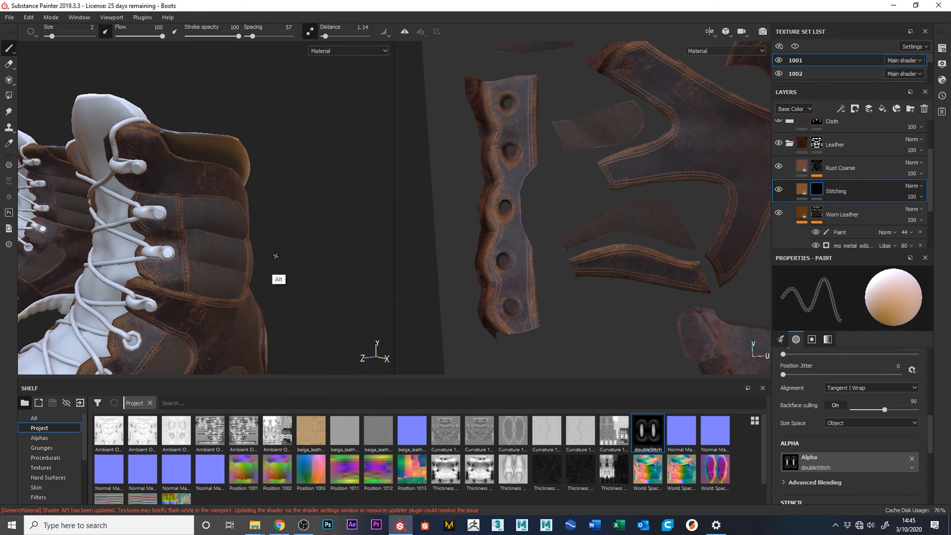
right_click_drag(607, 333, 560, 162, "alt")
middle_click_drag(357, 266, 437, 48, "alt")
left_click_drag(358, 223, 426, 269, "alt")
left_click_drag(235, 310, 340, 355, "alt")
middle_click_drag(334, 329, 123, 223, "alt")
left_click_drag(202, 317, 299, 286, "alt")
middle_click_drag(299, 287, 502, 261, "alt")
middle_click_drag(226, 311, 377, 378, "alt")
middle_click_drag(288, 239, 373, 356, "alt")
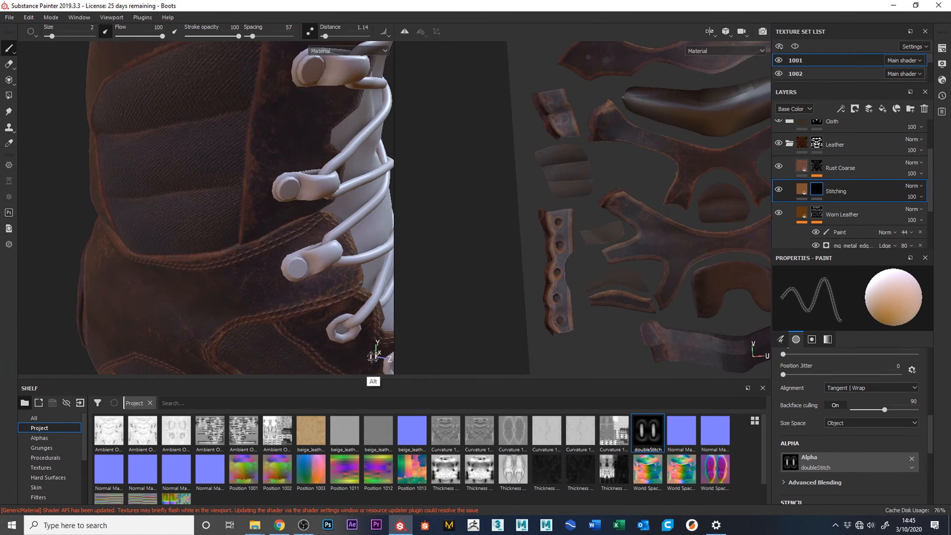
left_click_drag(242, 285, 273, 226, "alt")
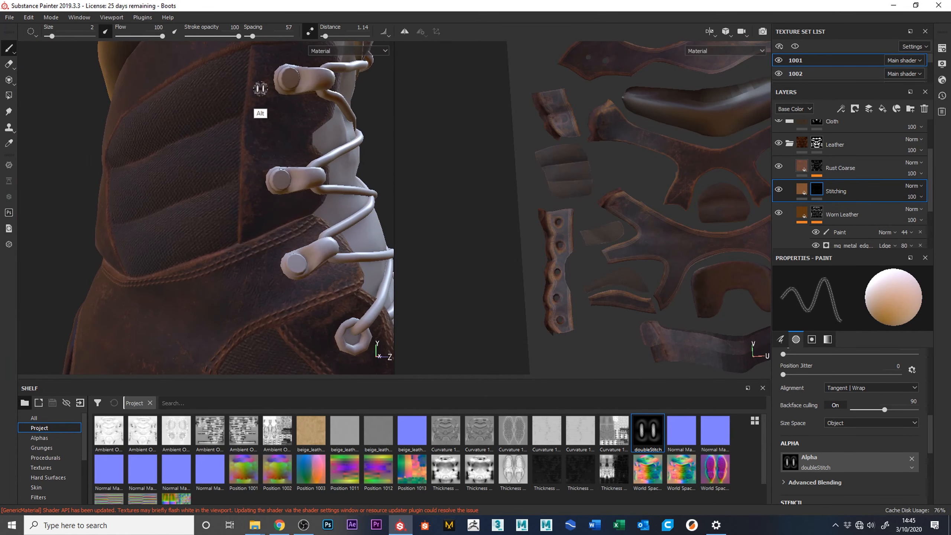
- Paint double stitching along the straight edge of the lace-hook leather panel, beside the padded cloth, in the UV view
middle_click_drag(695, 226, 563, 374, "alt")
middle_click_drag(583, 229, 578, 300, "alt")
middle_click_drag(559, 174, 560, 194, "alt")
right_click_drag(557, 180, 573, 379, "alt")
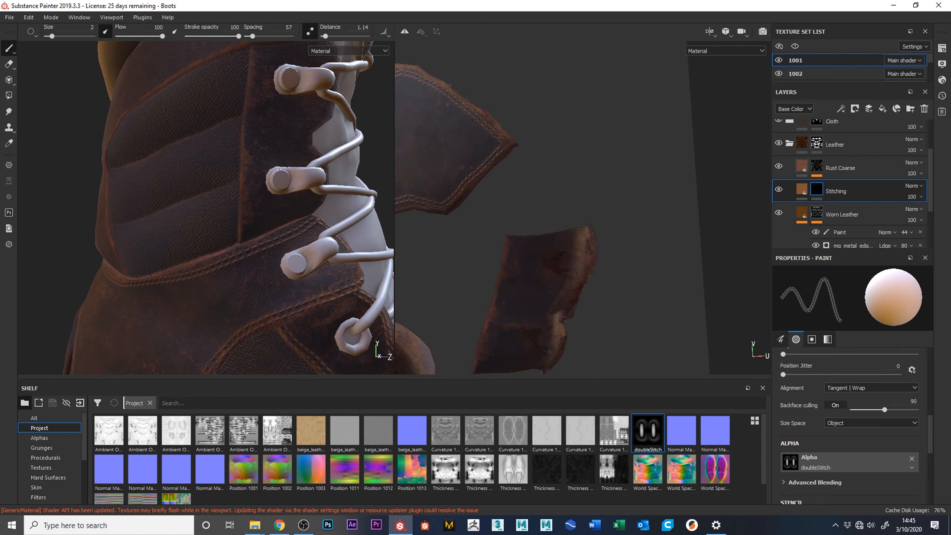
right_click_drag(569, 247, 561, 340, "alt")
middle_click_drag(631, 279, 688, 120, "alt")
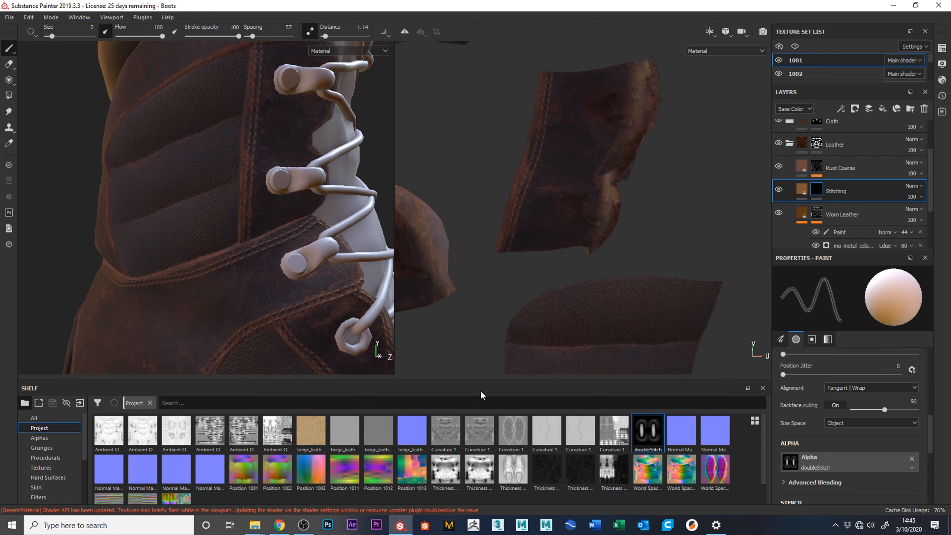
- Paint double stitching along the curved lace-side edge of the lace-hook leather panel in the UV view
middle_click_drag(652, 221, 594, 266, "alt")
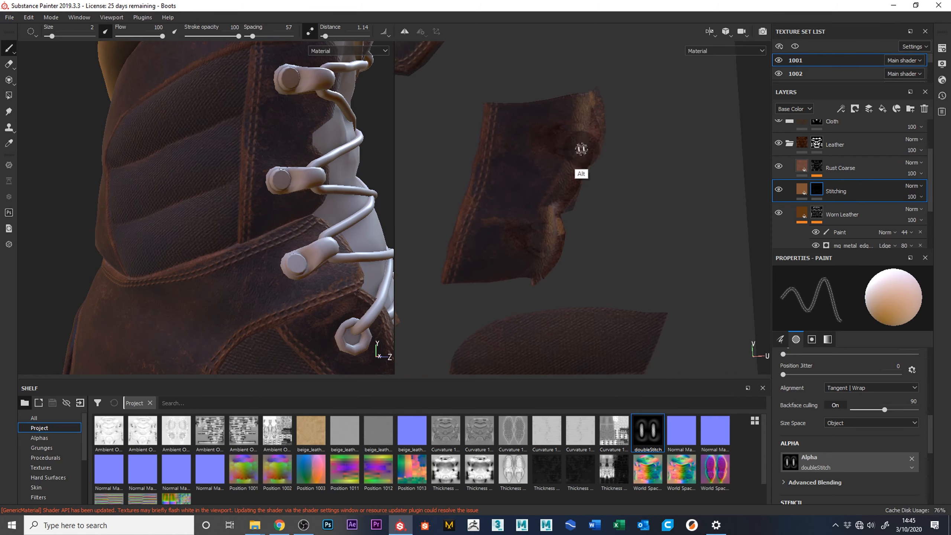
left_click_drag(321, 247, 211, 318, "alt")
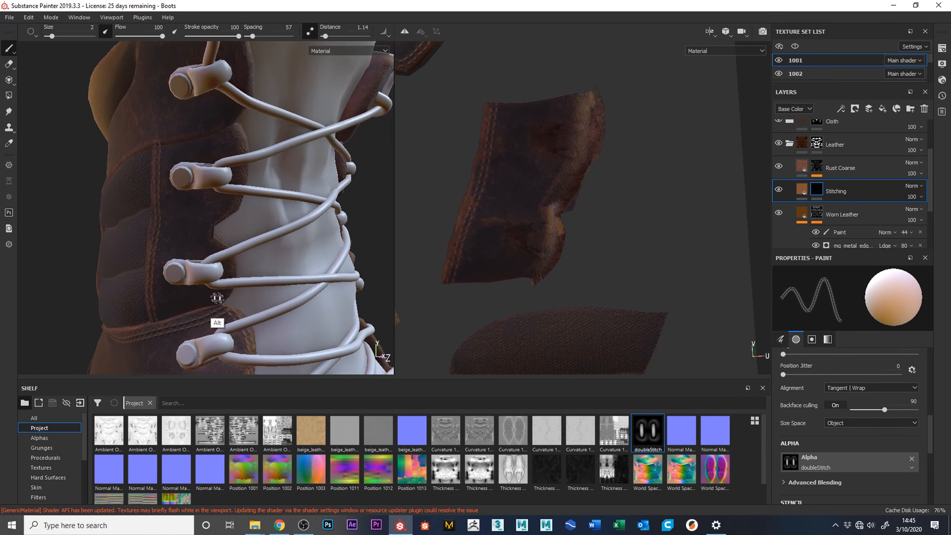
mouse_move(587, 97)
left_mouse_down()
mouse_move(585, 136)
mouse_move(568, 169)
left_mouse_up()
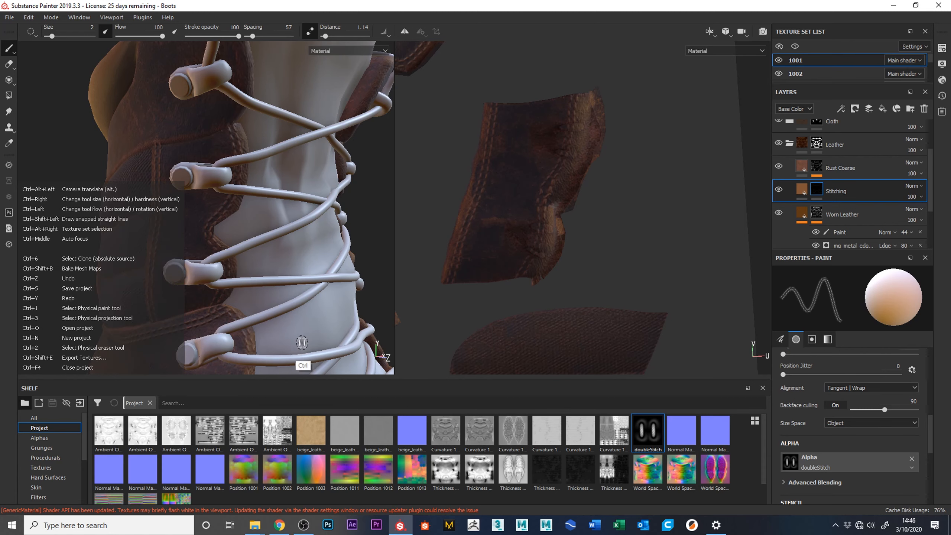
- Remove the doubleStitch alpha from the paint brush
middle_click_drag(289, 263, 342, 193, "alt")
right_click_drag(342, 193, 387, 406, "alt")
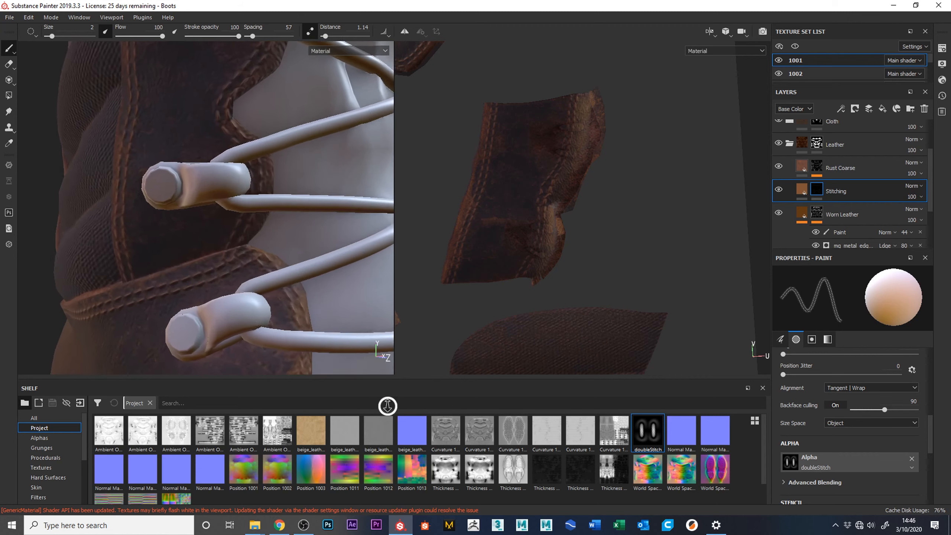
left_click(911, 458)
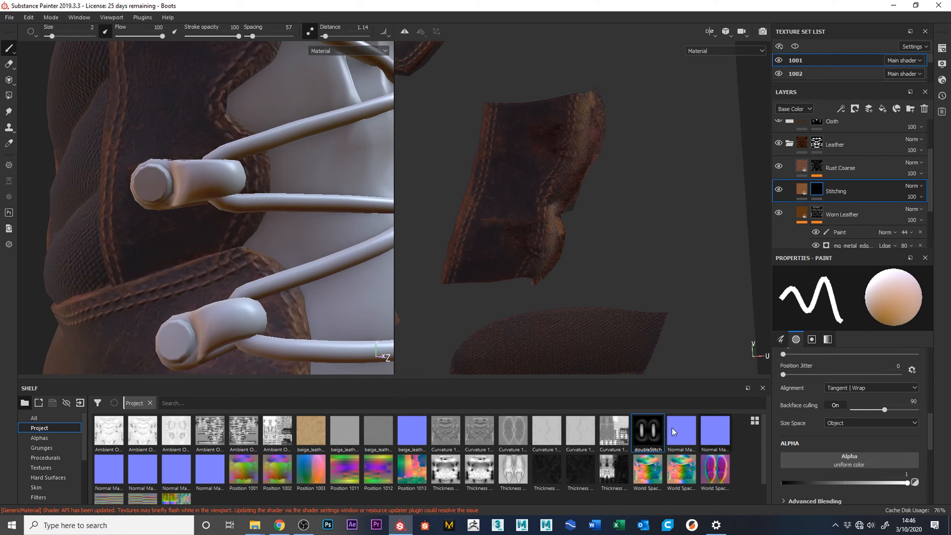
- Assign the doubleStitch alpha to the brush and examine the leather around the boot's laces, tongue and padded side panel
left_click_drag(648, 431, 881, 468)
mouse_move(297, 266)
left_mouse_down("alt")
mouse_move(209, 330)
mouse_move(226, 453)
left_mouse_up("alt")
left_click_drag(240, 337, 284, 336, "alt")
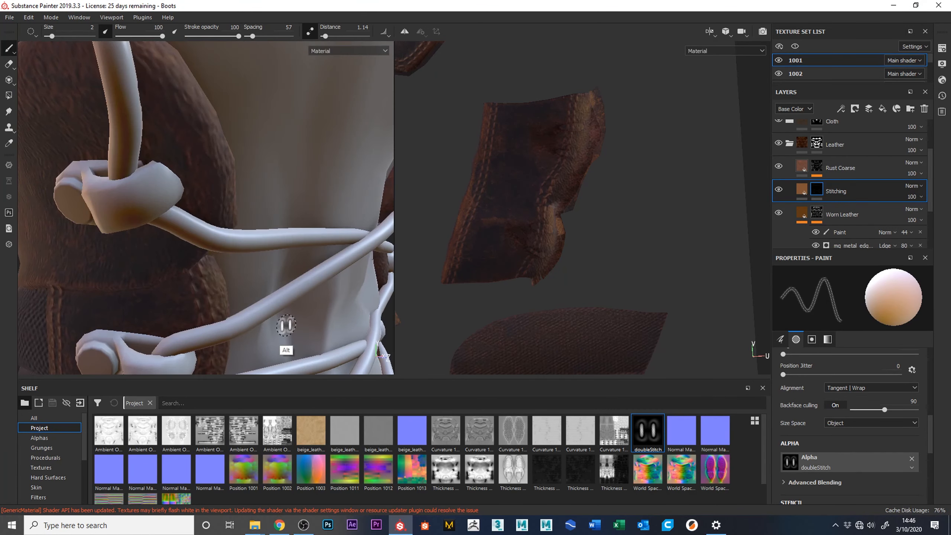
right_click_drag(618, 278, 549, 49, "alt")
middle_click_drag(654, 263, 621, 156, "alt")
right_click_drag(613, 247, 525, 4, "alt")
middle_click_drag(605, 270, 751, 186, "alt")
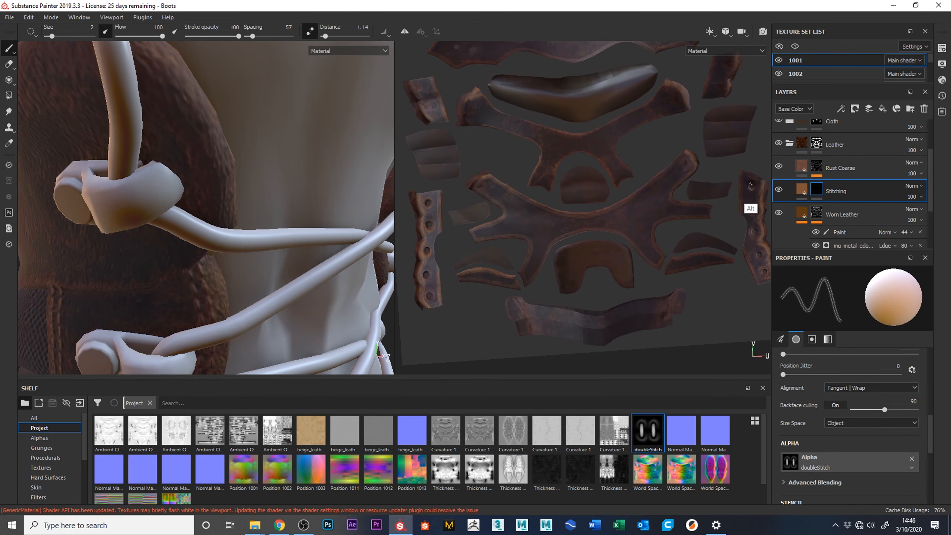
right_click_drag(255, 229, 160, 8, "alt")
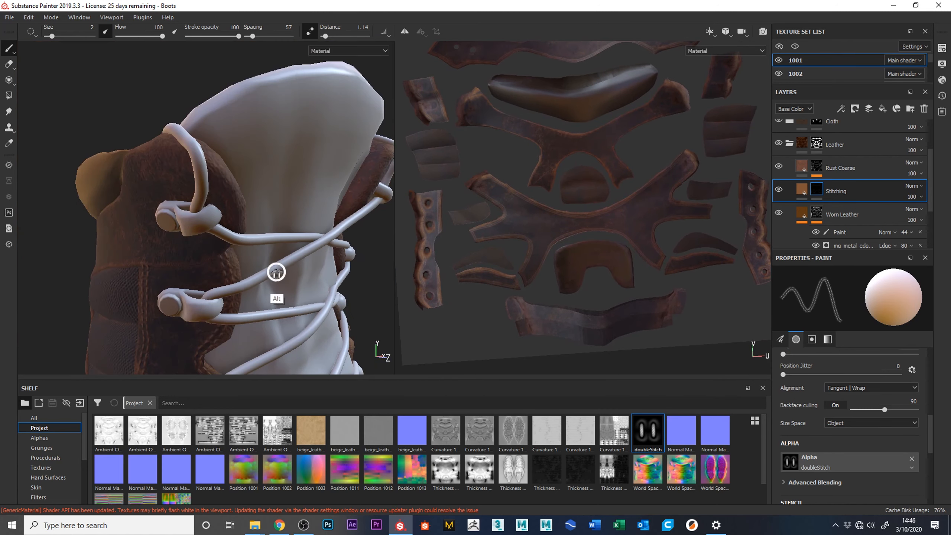
right_click_drag(219, 237, 177, 179, "alt")
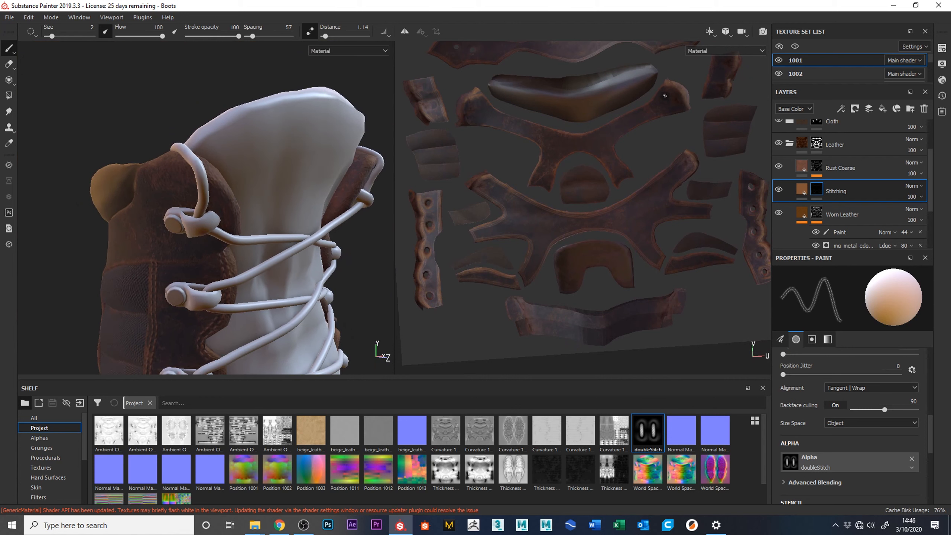
left_click_drag(205, 315, 340, 296, "alt")
middle_click_drag(261, 303, 355, 203, "alt")
right_click_drag(292, 221, 301, 145, "alt")
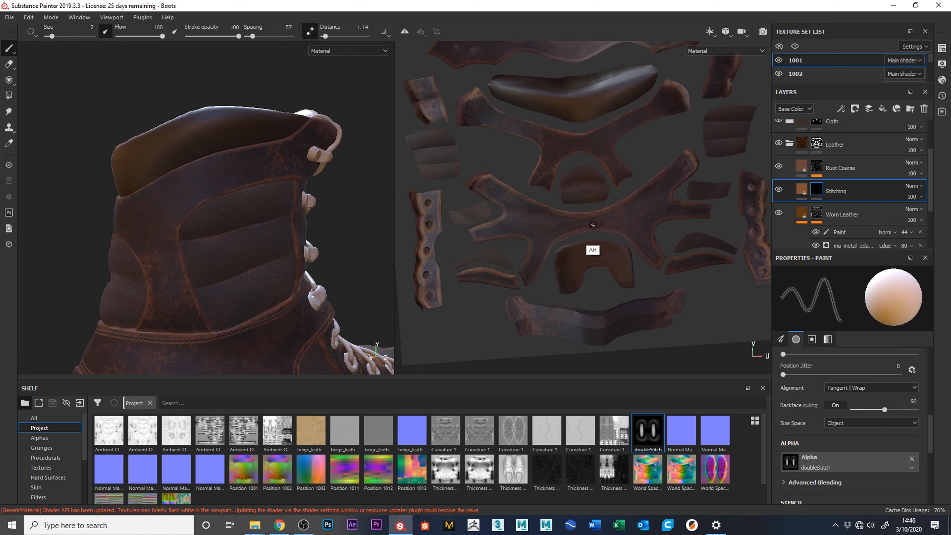
middle_click_drag(265, 188, 295, 131, "alt")
right_click_drag(267, 171, 331, 349, "alt")
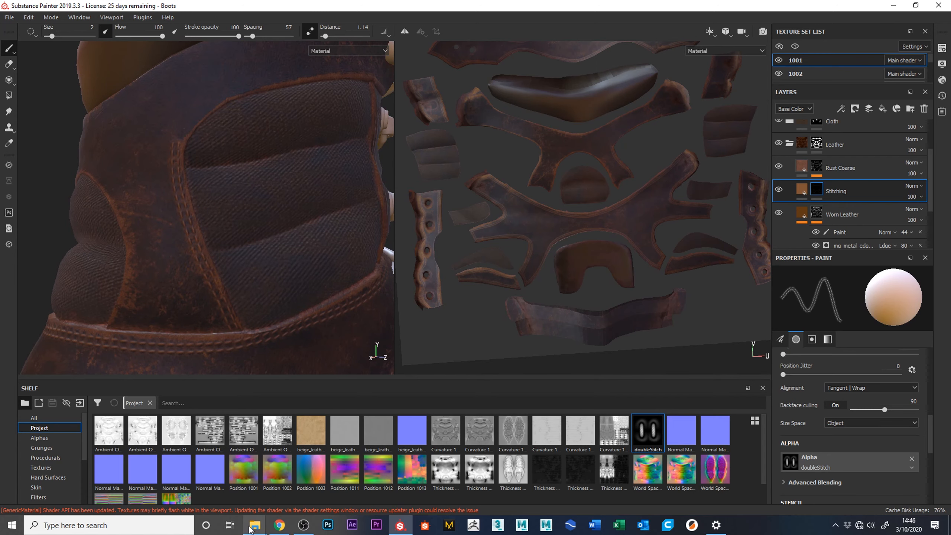
- Paint double stitching in the UV view along the near half of the leather arch bordering the rear padded cloth, redoing the first attempt
middle_click_drag(665, 149, 640, 226, "alt")
right_click_drag(596, 162, 677, 394, "alt")
middle_click_drag(666, 308, 609, 70, "alt")
right_click_drag(605, 81, 696, 318, "alt")
middle_click_drag(596, 206, 689, 162, "alt")
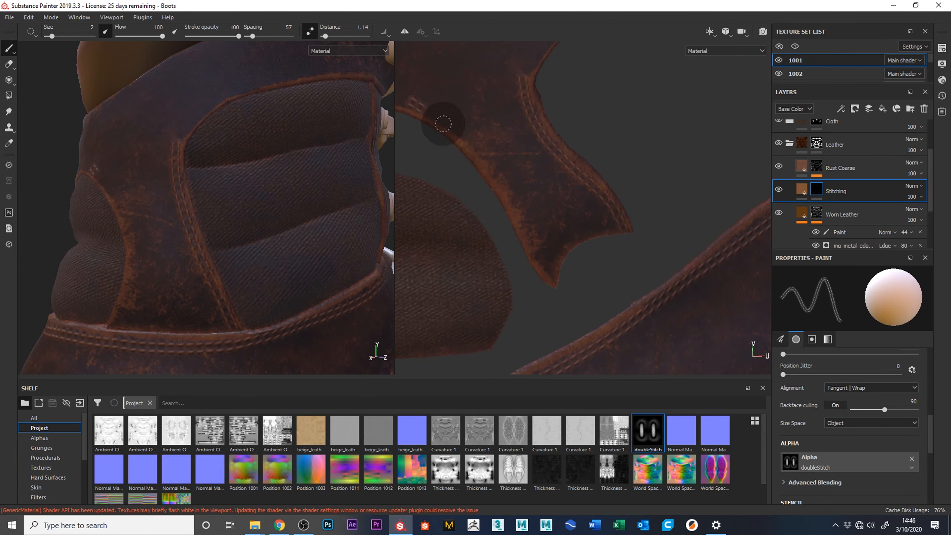
mouse_move(413, 107)
left_mouse_down()
mouse_move(464, 130)
mouse_move(542, 264)
mouse_move(582, 308)
left_mouse_up()
key("ctrl+z")
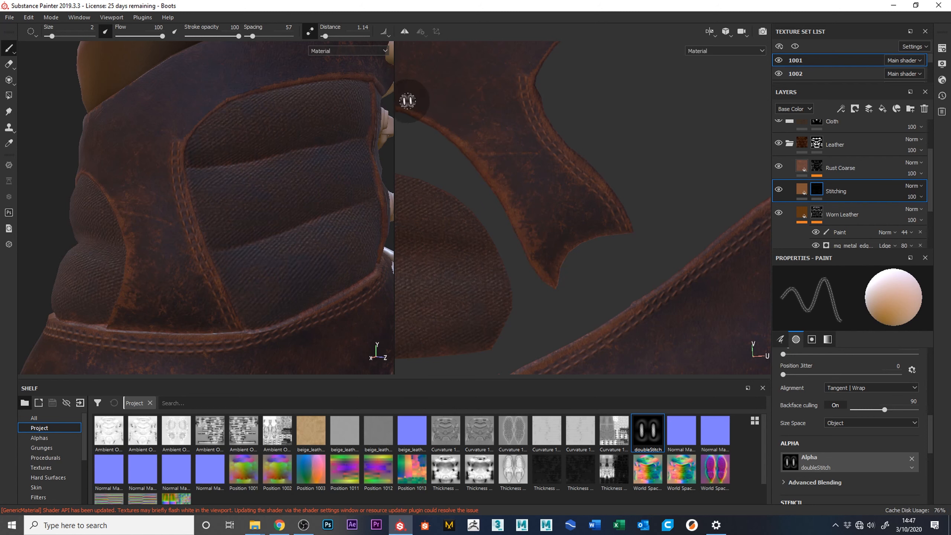
mouse_move(418, 107)
left_mouse_down()
mouse_move(498, 177)
mouse_move(550, 275)
mouse_move(575, 297)
left_mouse_up()
- Continue the double stitching over the top of the rear leather arch and down its other leg to the tip
left_click_drag(216, 212, 353, 283, "alt")
middle_click_drag(362, 288, 524, 302, "alt")
middle_click_drag(486, 232, 752, 271, "alt")
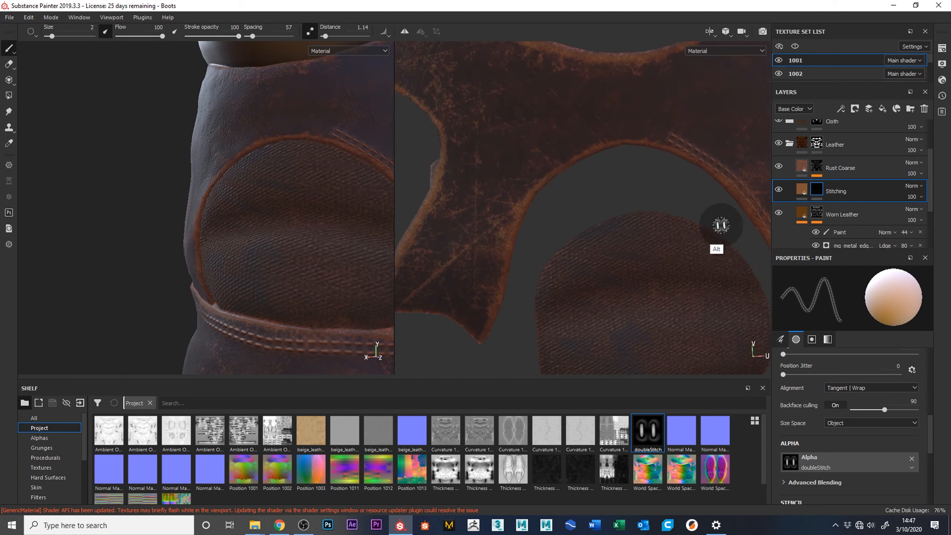
mouse_move(668, 137)
left_mouse_down()
mouse_move(597, 138)
mouse_move(538, 171)
mouse_move(515, 200)
mouse_move(474, 343)
left_mouse_up()
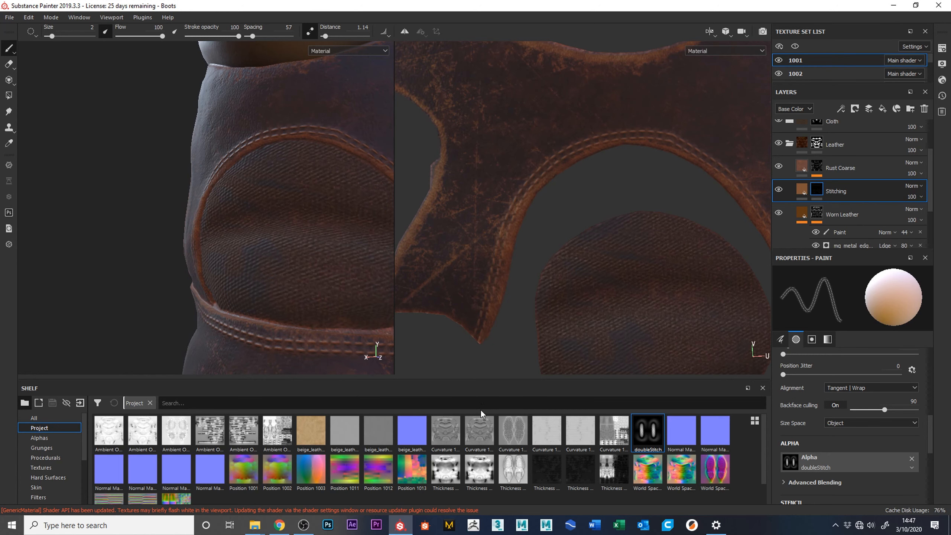
- Paint double stitching along the outer edge of the same leather leg, on the side facing the padded side panel
left_click_drag(331, 310, 297, 319, "alt")
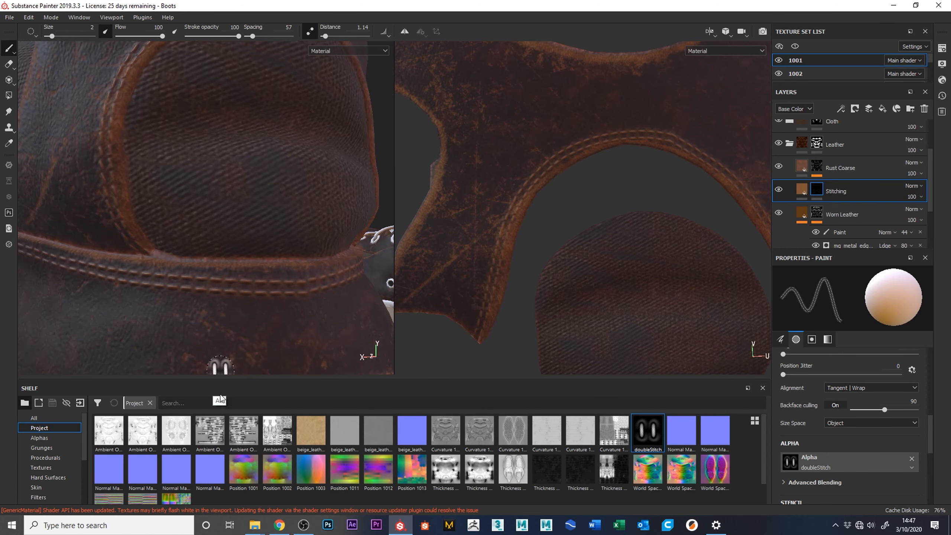
middle_click_drag(558, 252, 656, 252, "alt")
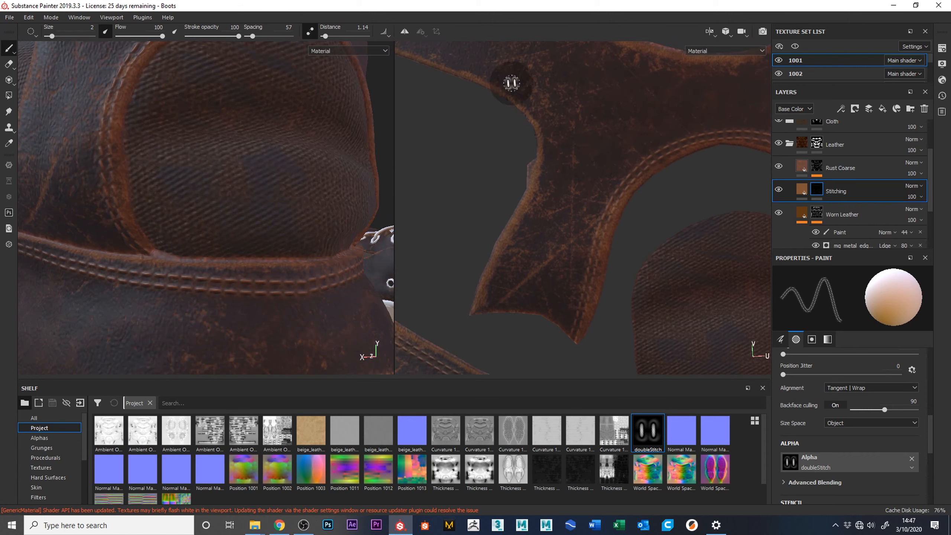
mouse_move(532, 101)
left_mouse_down()
mouse_move(558, 151)
mouse_move(552, 180)
mouse_move(477, 331)
left_mouse_up()
middle_click_drag(472, 338, 561, 337, "alt")
- Examine the stitching on the boot's upper, then where the side leather straps meet the toe leather
right_click_drag(283, 298, 134, 69, "alt")
left_click_drag(240, 266, 363, 254, "alt")
middle_click_drag(678, 222, 638, 246, "alt")
middle_click_drag(669, 299, 614, 236, "alt")
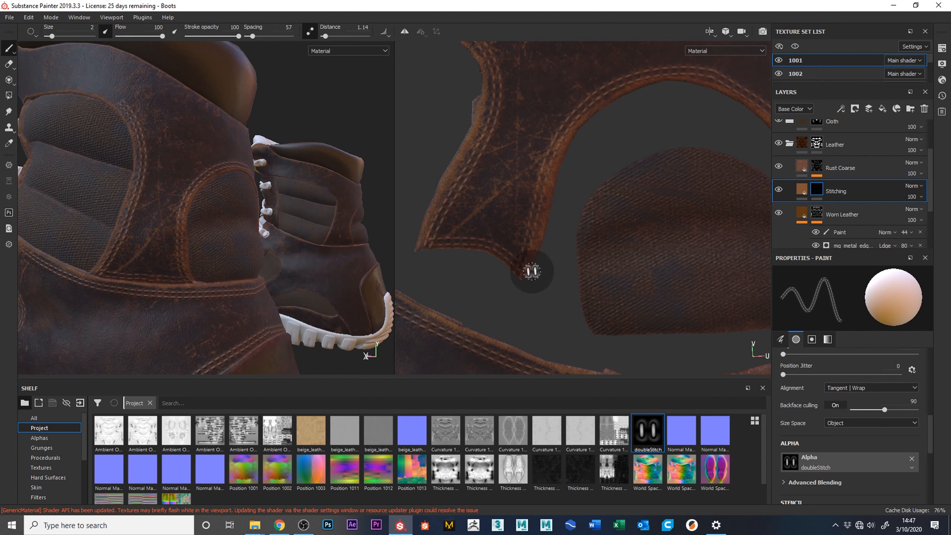
key("alt")
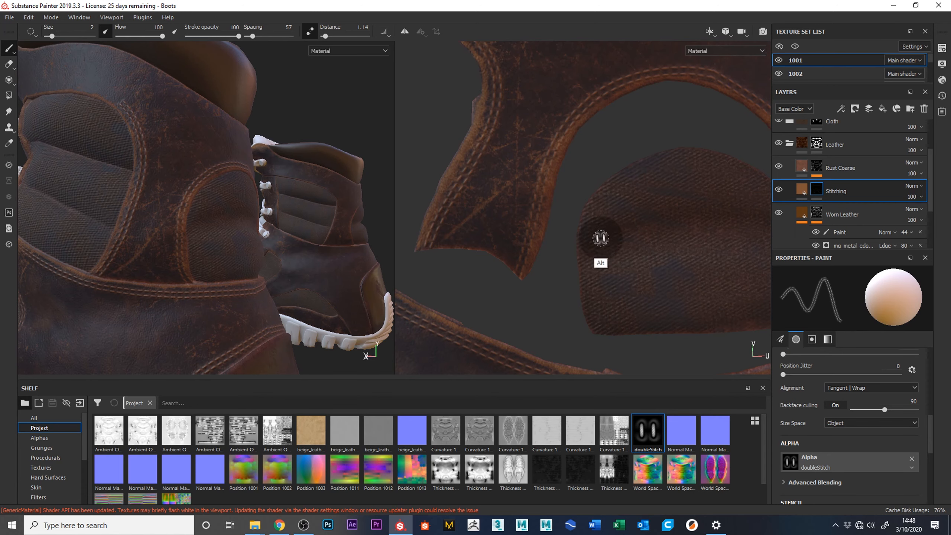
middle_click_drag(600, 238, 597, 255, "alt")
mouse_move(229, 304)
middle_mouse_down("alt")
mouse_move(270, 258)
mouse_move(453, 219)
middle_mouse_up("alt")
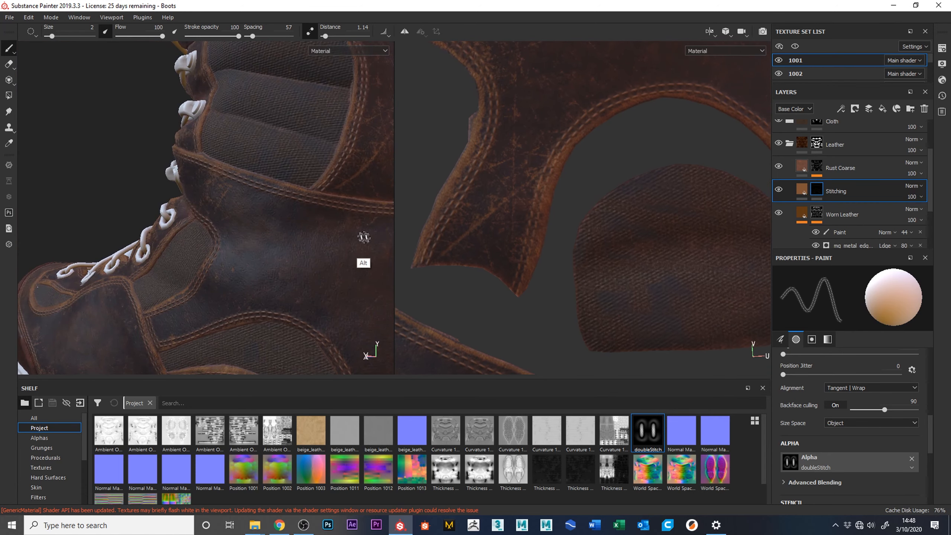
left_click_drag(249, 308, 176, 237, "alt")
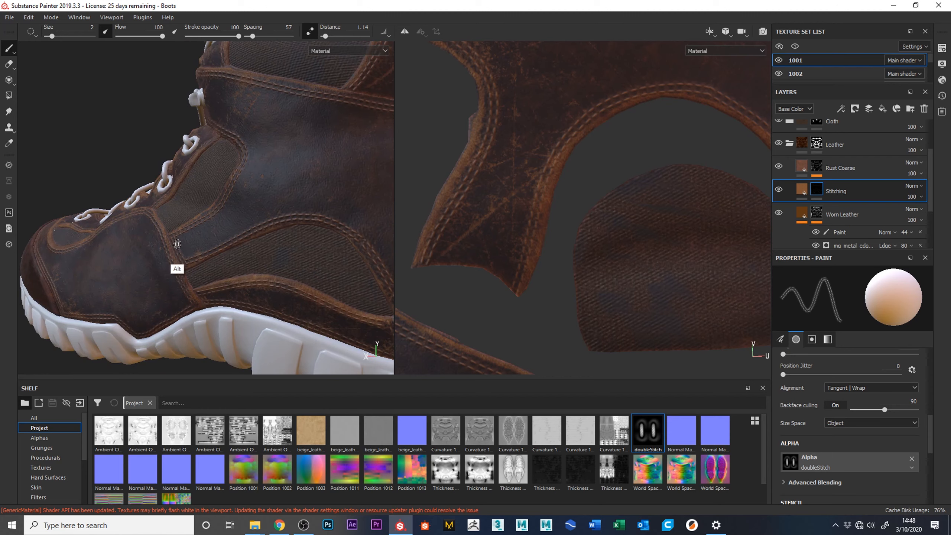
left_click_drag(247, 260, 300, 272, "alt")
right_click_drag(215, 271, 480, 468, "alt")
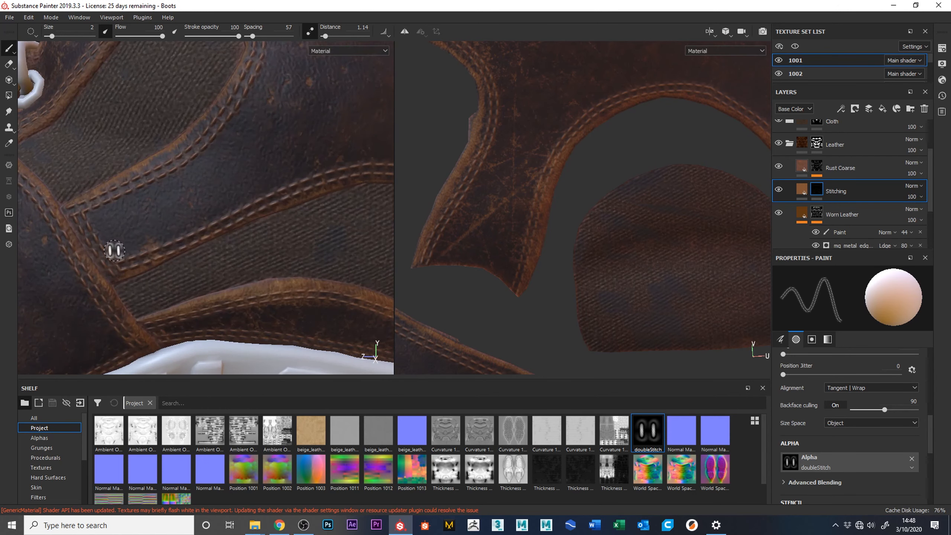
- Erase the cross stitching at the side strap's toe-side end using no alpha, then repaint its lower-edge stitching with doubleStitch at distance 0.91
left_click(912, 458)
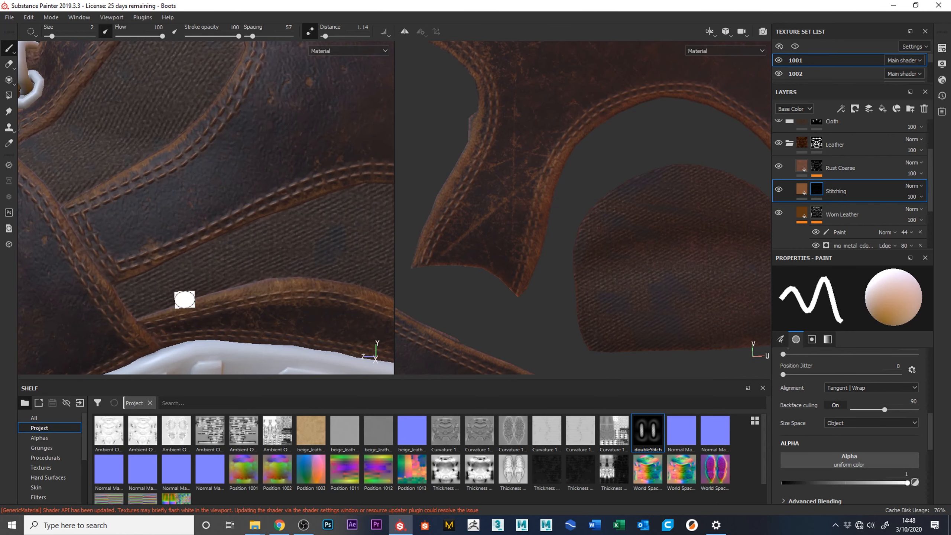
left_click_drag(534, 223, 677, 221, "alt")
right_click_drag(676, 220, 468, 5, "alt")
middle_click_drag(483, 180, 688, 102, "alt")
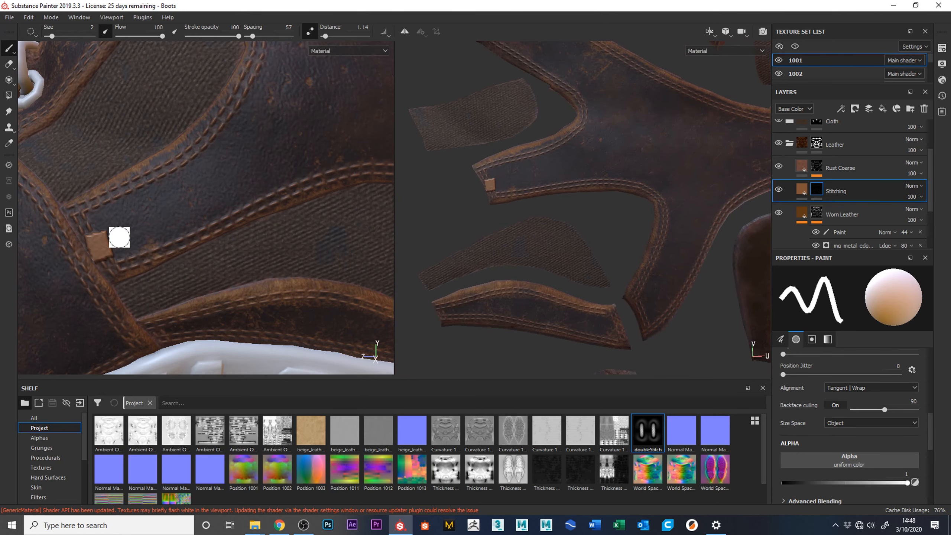
mouse_move(501, 189)
right_mouse_down("alt")
mouse_move(567, 289)
mouse_move(610, 298)
right_mouse_up("alt")
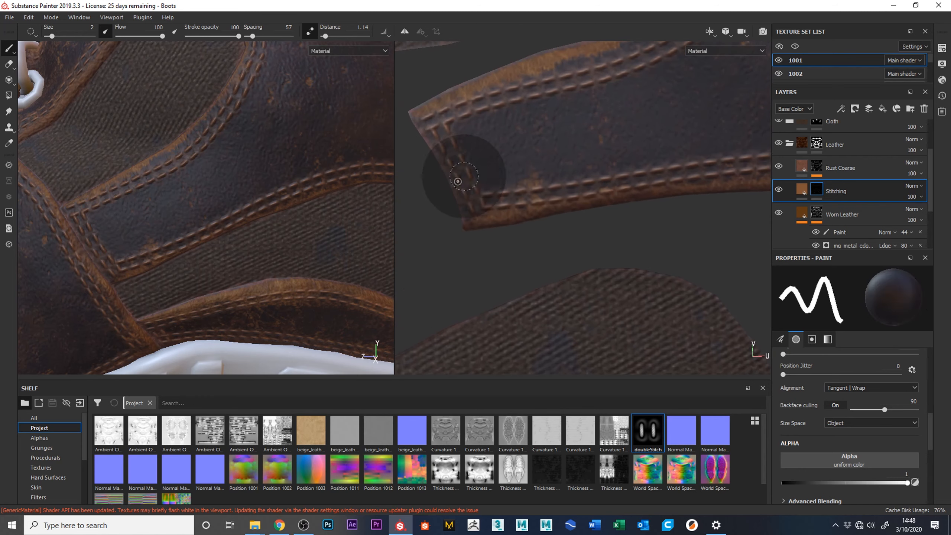
left_click(323, 36)
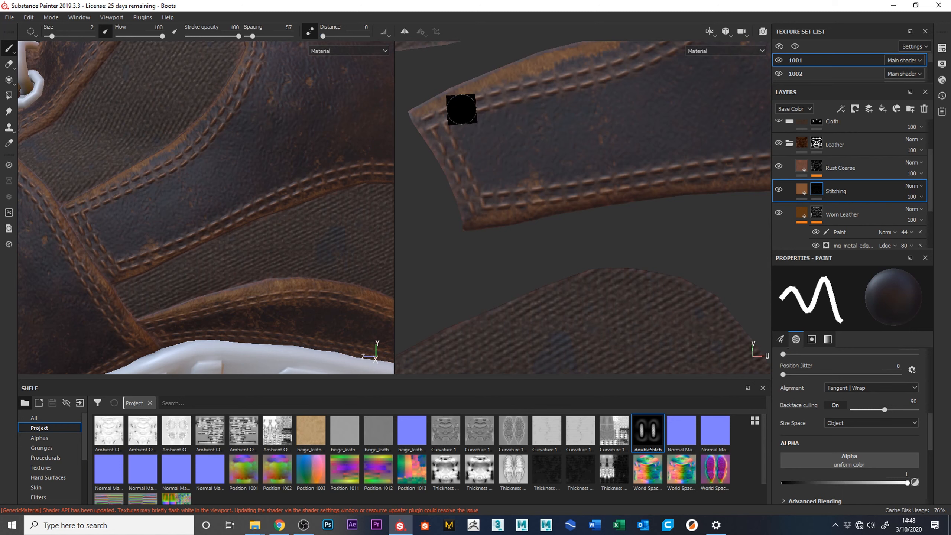
left_click_drag(322, 36, 327, 35)
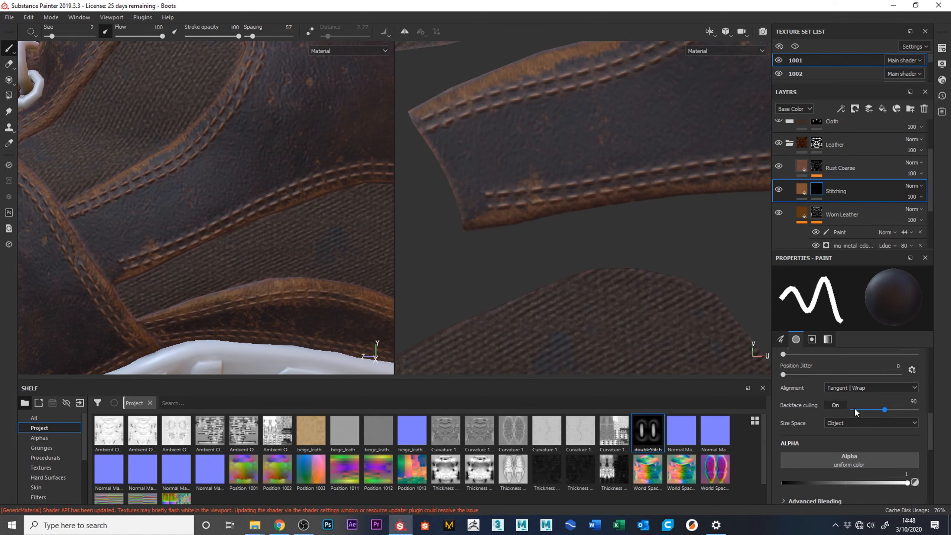
left_click_drag(644, 439, 836, 454)
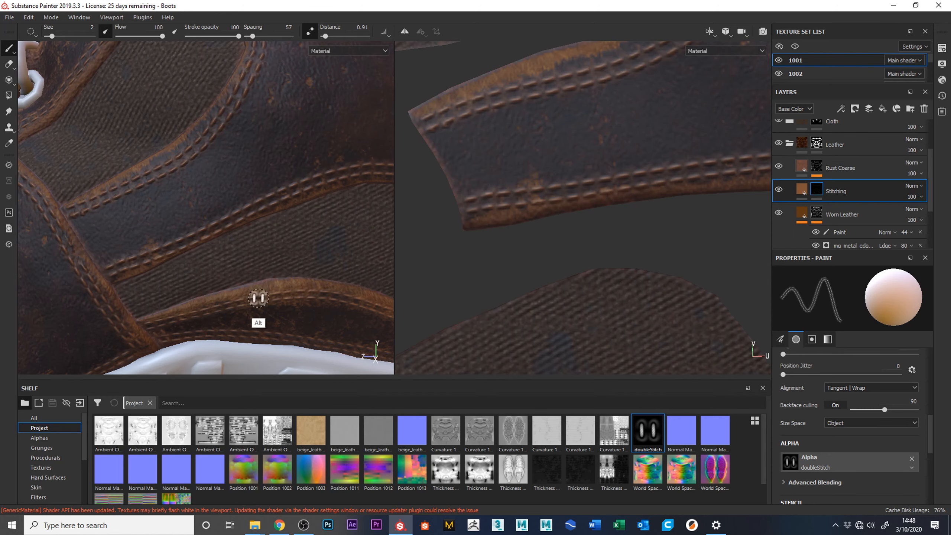
- Erase the cross stitching at the toe-side end of the leather strip above the sole, then extend its lower-edge stitching with the doubleStitch alpha
right_click_drag(258, 298, 323, 115, "alt")
mouse_move(313, 165)
middle_mouse_down("alt")
mouse_move(324, 162)
mouse_move(295, 81)
middle_mouse_up("alt")
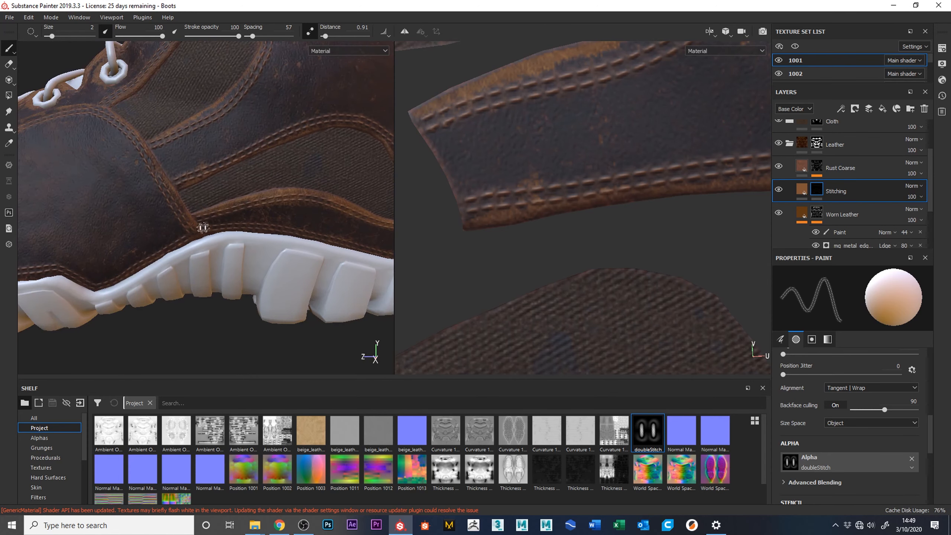
right_click_drag(646, 260, 655, 234, "alt")
middle_click_drag(657, 233, 665, 70, "alt")
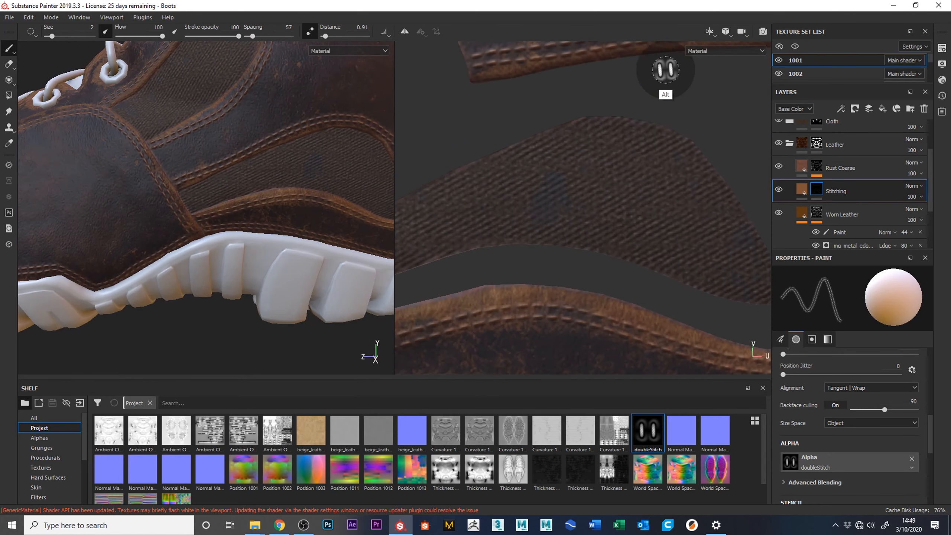
right_click_drag(631, 148, 596, 6, "alt")
right_click_drag(501, 283, 614, 369, "alt")
middle_click_drag(534, 315, 605, 229, "alt")
right_click_drag(605, 234, 668, 411, "alt")
middle_click_drag(581, 307, 628, 294, "alt")
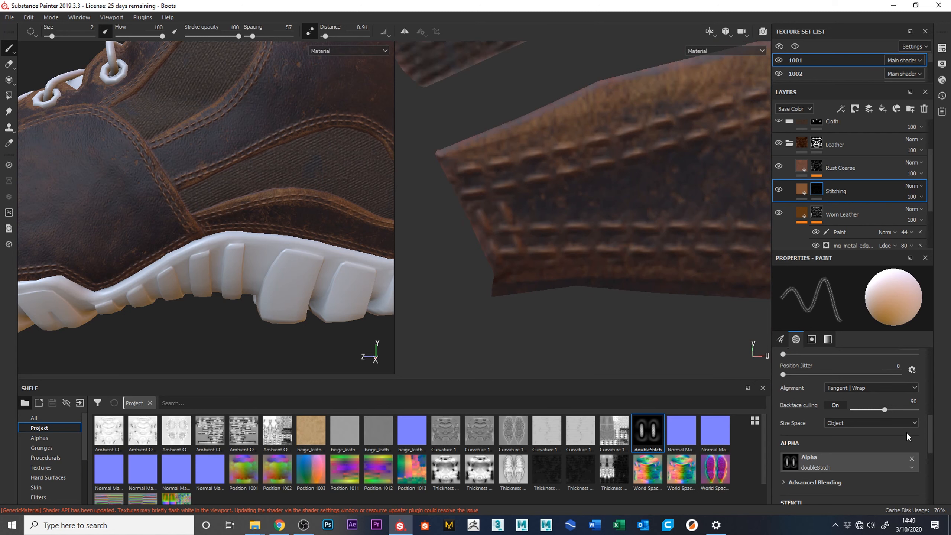
left_click(911, 458)
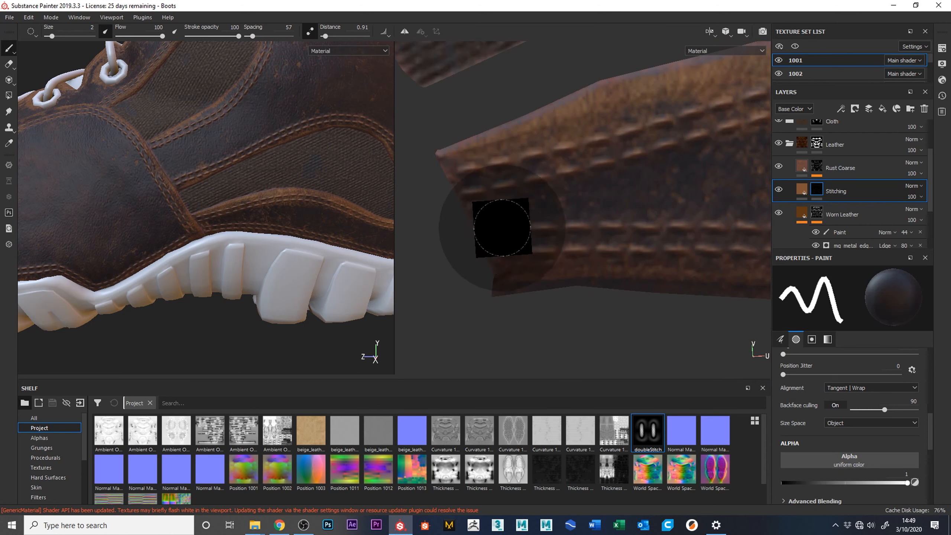
left_click(311, 33)
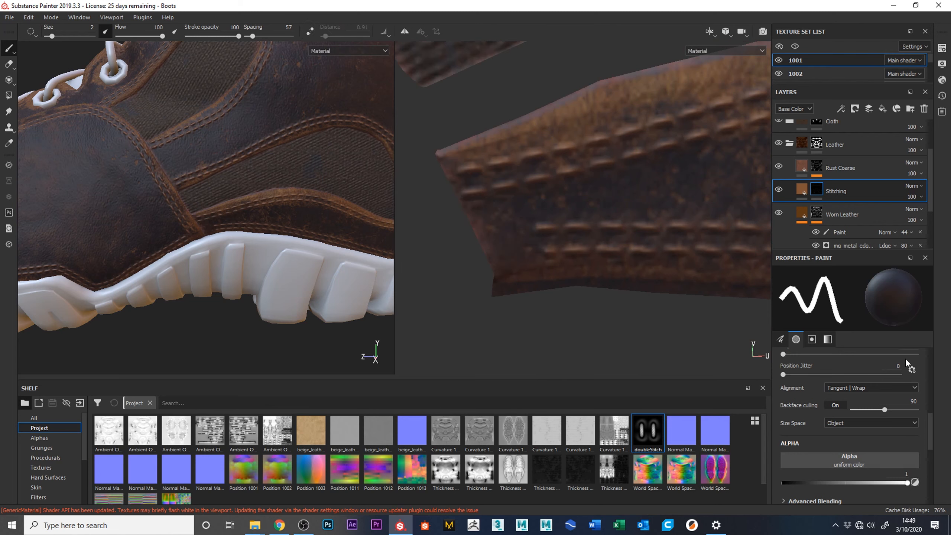
left_click_drag(643, 437, 858, 461)
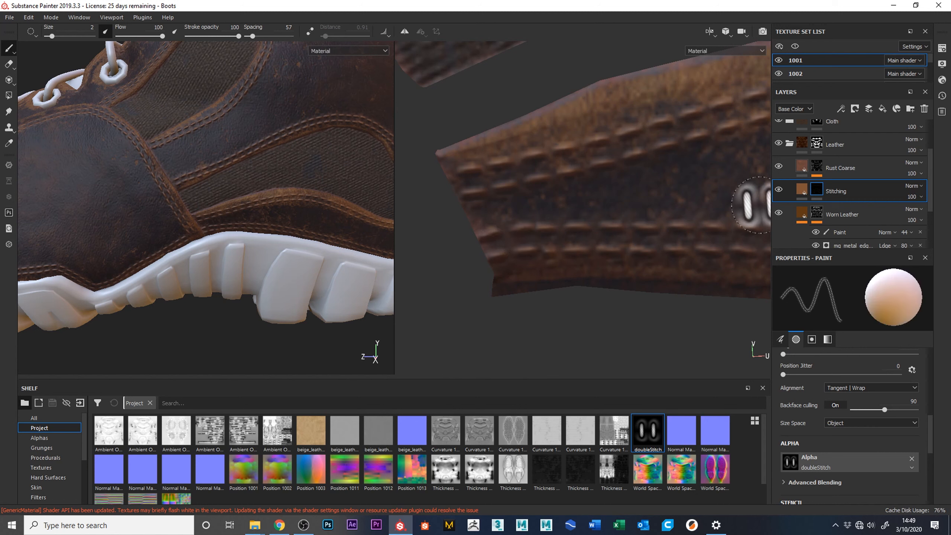
mouse_move(801, 215)
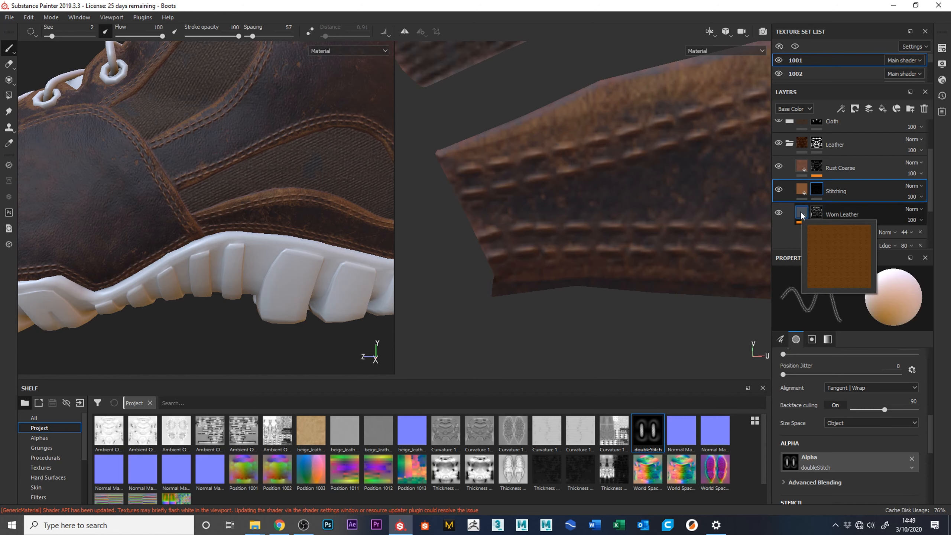
- Erase the flawed section of arched stitching above the lower cloth panel on the boot's other side and repaint it with the doubleStitch alpha
left_click_drag(318, 286, 283, 182, "alt")
left_click_drag(291, 299, 191, 326, "alt")
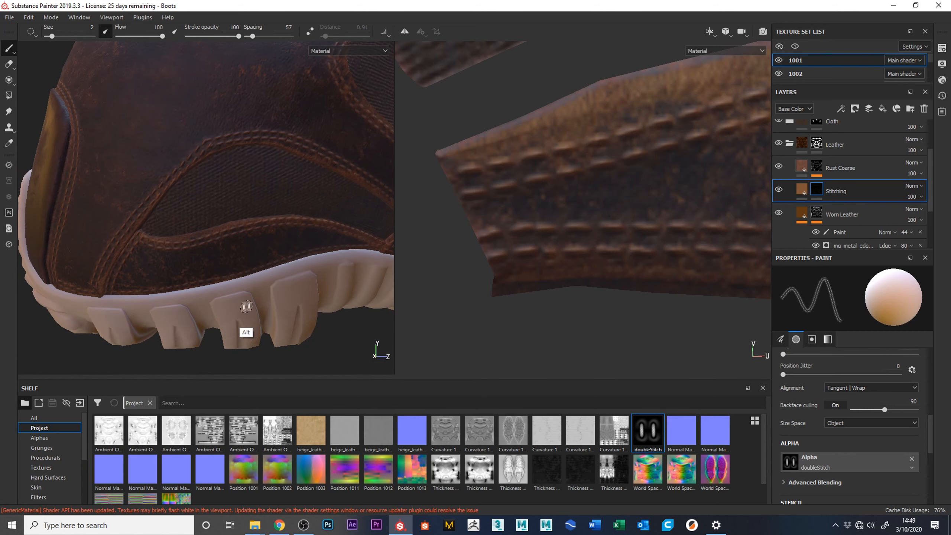
middle_click_drag(661, 284, 449, 298, "alt")
right_click_drag(615, 253, 492, 9, "alt")
right_click_drag(647, 278, 523, 104, "alt")
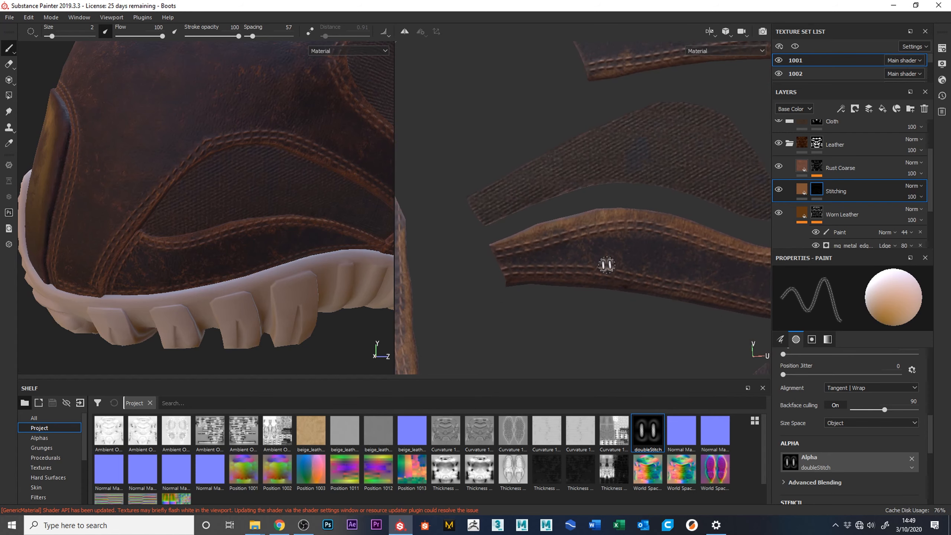
right_click_drag(225, 133, 307, 261, "alt")
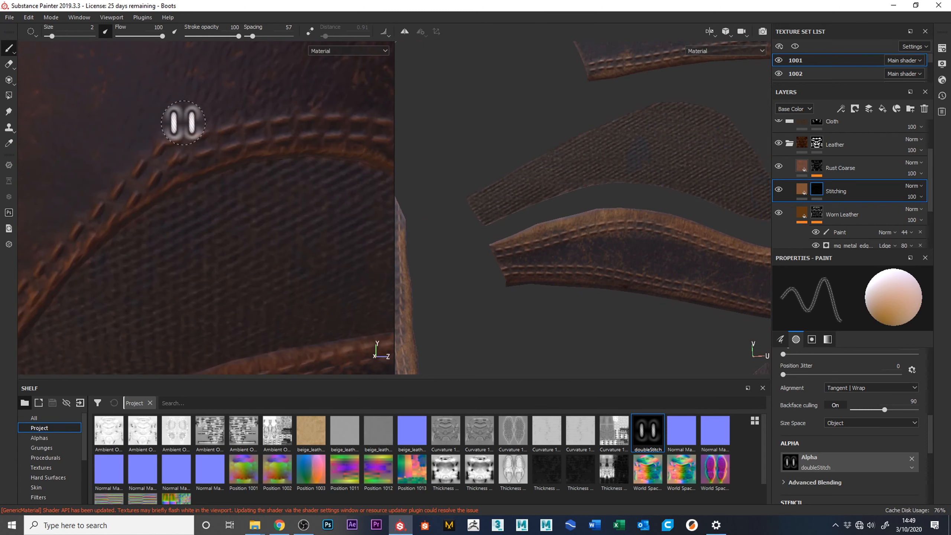
left_click(912, 459)
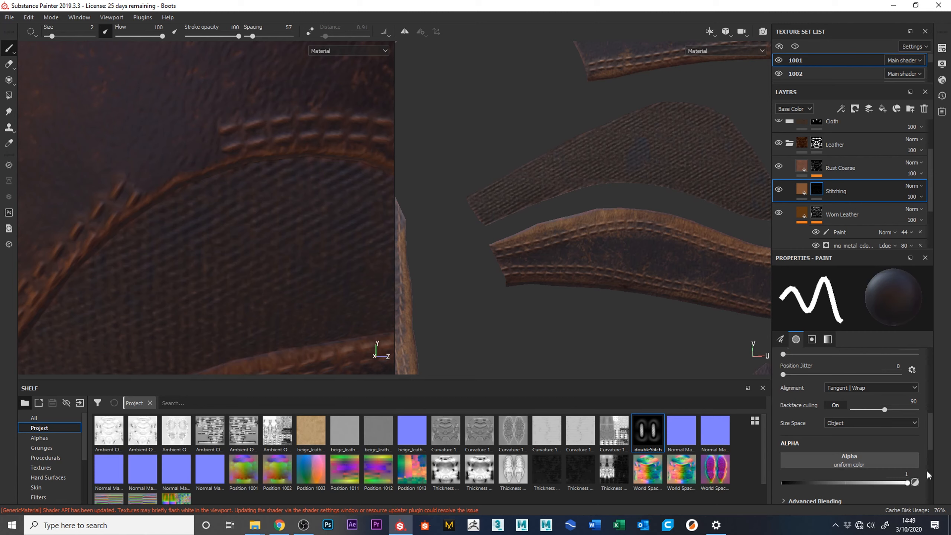
left_click_drag(645, 435, 842, 459)
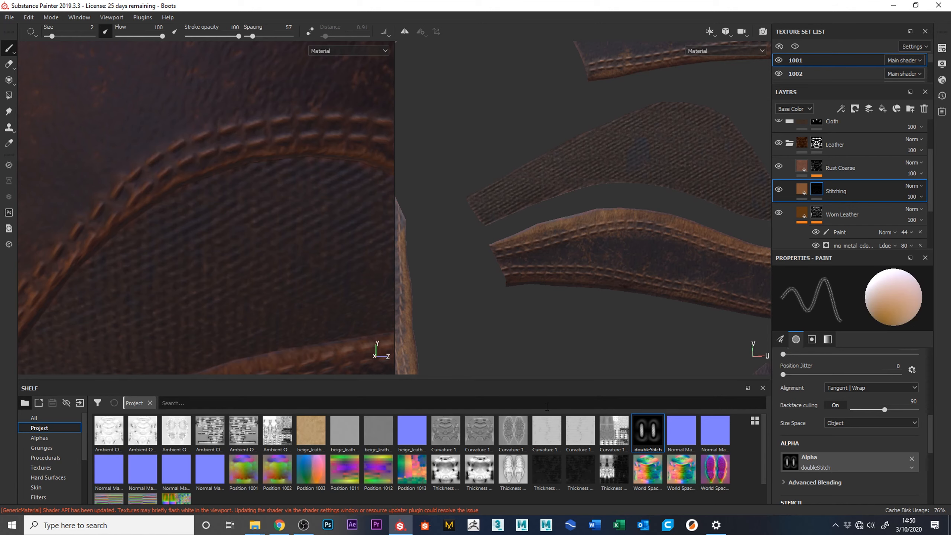
- Erase the cross stitching at the heel-side end of the leather strip above the sole using no alpha, then reload the doubleStitch alpha
right_click_drag(624, 293, 531, 27, "alt")
middle_click_drag(670, 246, 486, 330, "alt")
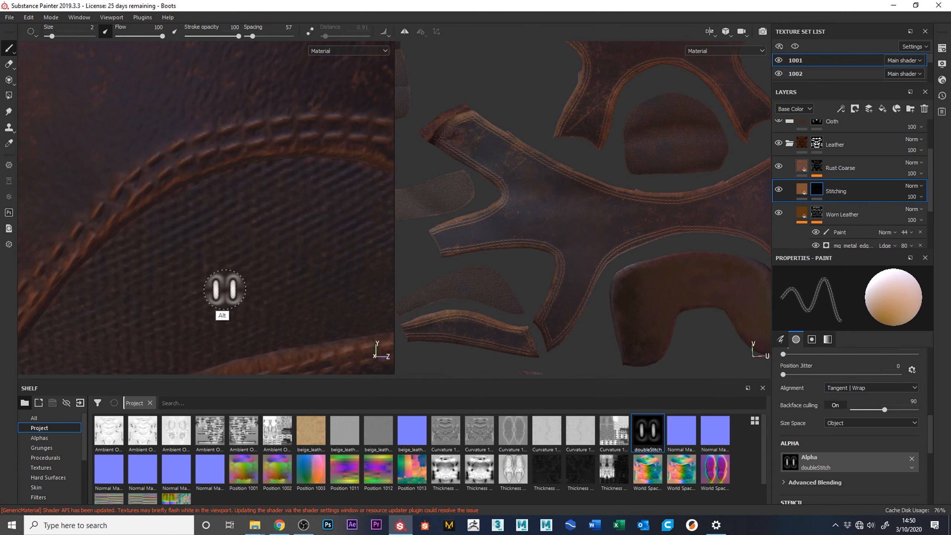
middle_click_drag(276, 229, 303, 185, "alt")
right_click_drag(304, 184, 176, 83, "alt")
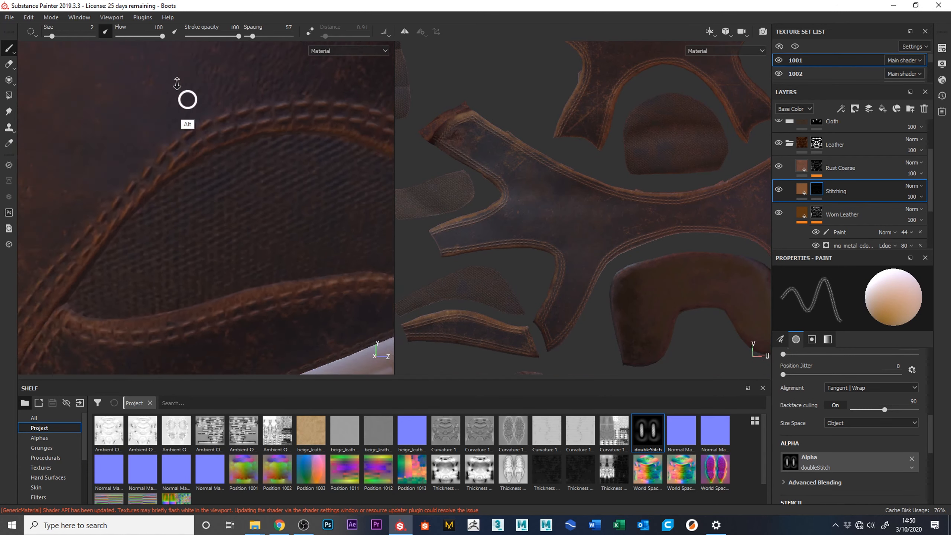
left_click_drag(157, 170, 324, 341, "alt")
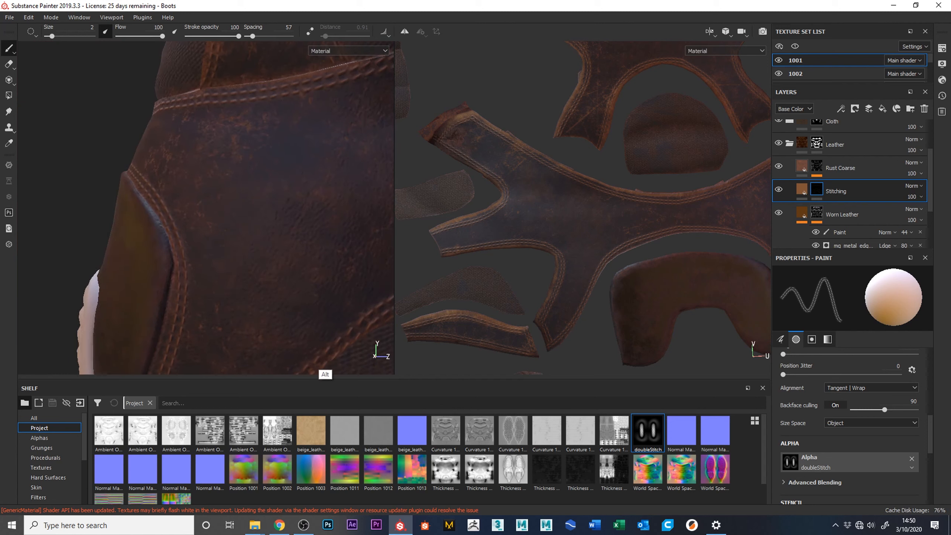
left_click_drag(321, 272, 223, 274, "alt")
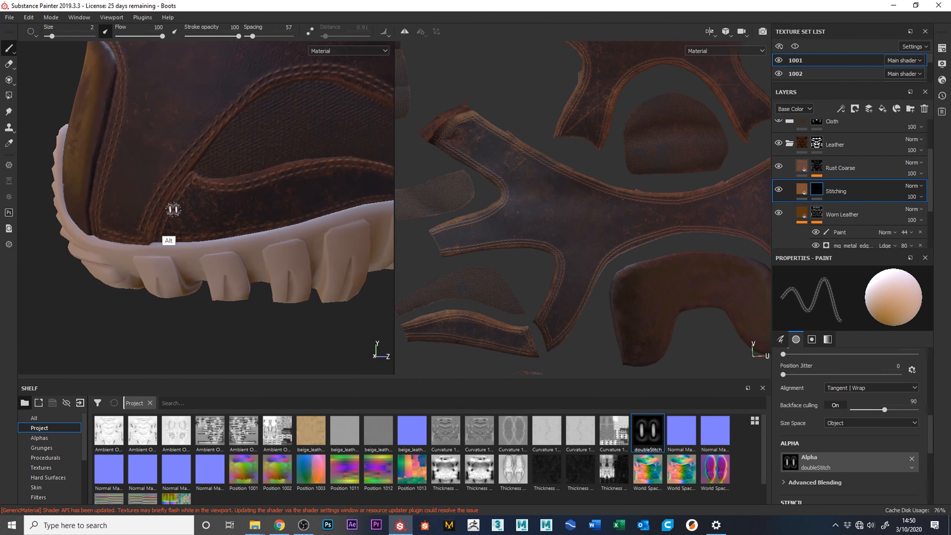
left_click_drag(613, 291, 554, 251, "alt")
scroll(568, 351, "up", 10)
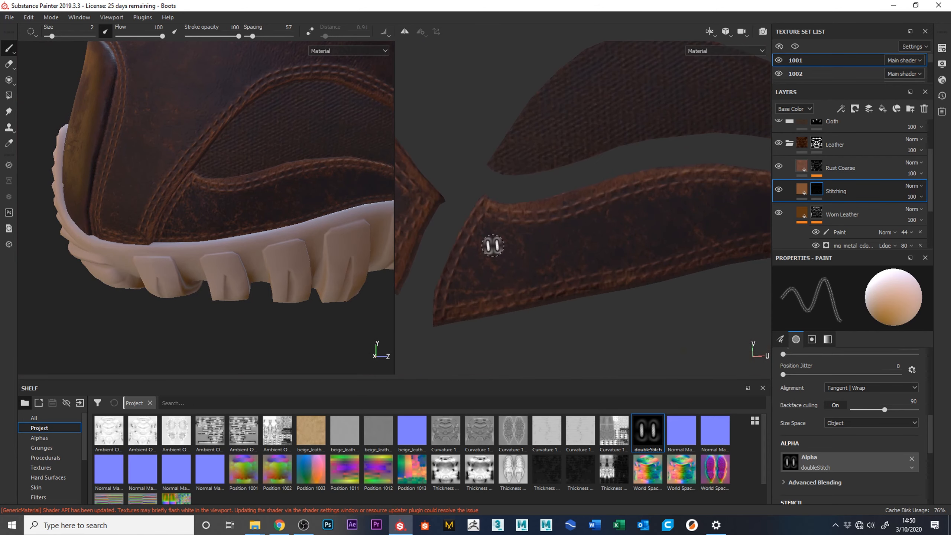
left_click(912, 458)
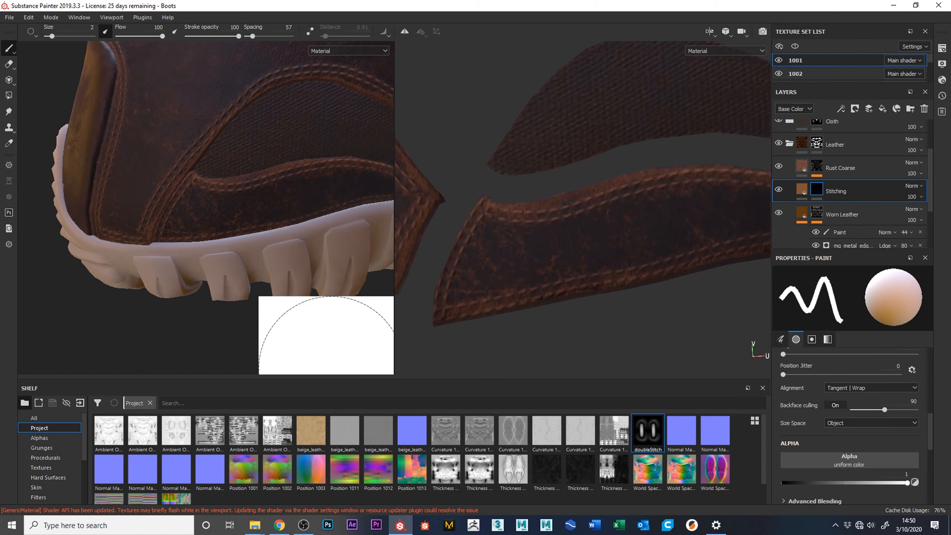
key("x")
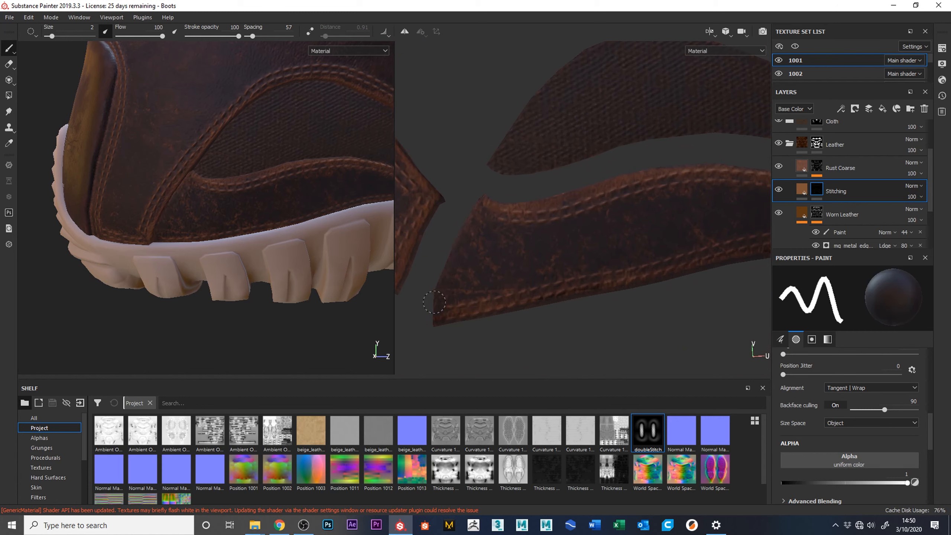
mouse_move(647, 431)
left_mouse_down()
mouse_move(699, 447)
mouse_move(857, 457)
left_mouse_up()
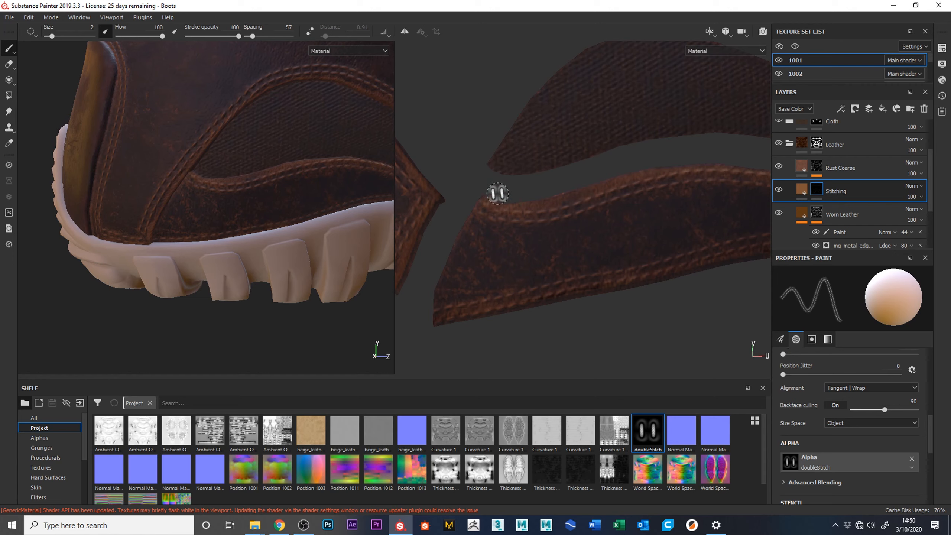
- Erase the cross stitching at the side panel's lower end beside that strip, then extend its edge stitching with the doubleStitch alpha
right_click_drag(655, 318, 632, 250, "alt")
middle_click_drag(682, 247, 492, 251, "alt")
middle_click_drag(371, 270, 204, 305, "alt")
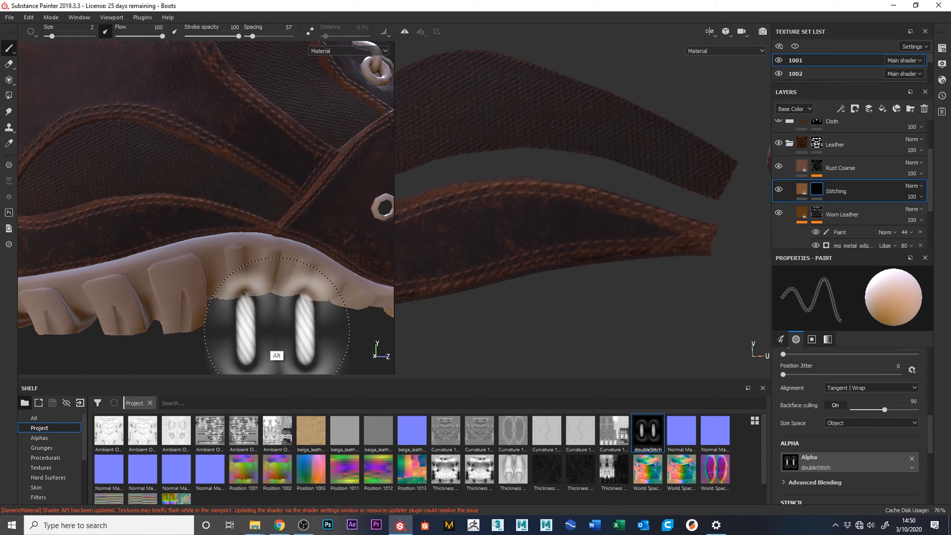
middle_click_drag(624, 274, 840, 272, "alt")
mouse_move(538, 270)
right_mouse_down("alt")
mouse_move(758, 290)
mouse_move(520, 64)
mouse_move(516, 175)
right_mouse_up("alt")
mouse_move(586, 318)
middle_mouse_down("alt")
mouse_move(624, 310)
mouse_move(587, 300)
middle_mouse_up("alt")
right_click_drag(567, 301, 687, 502, "alt")
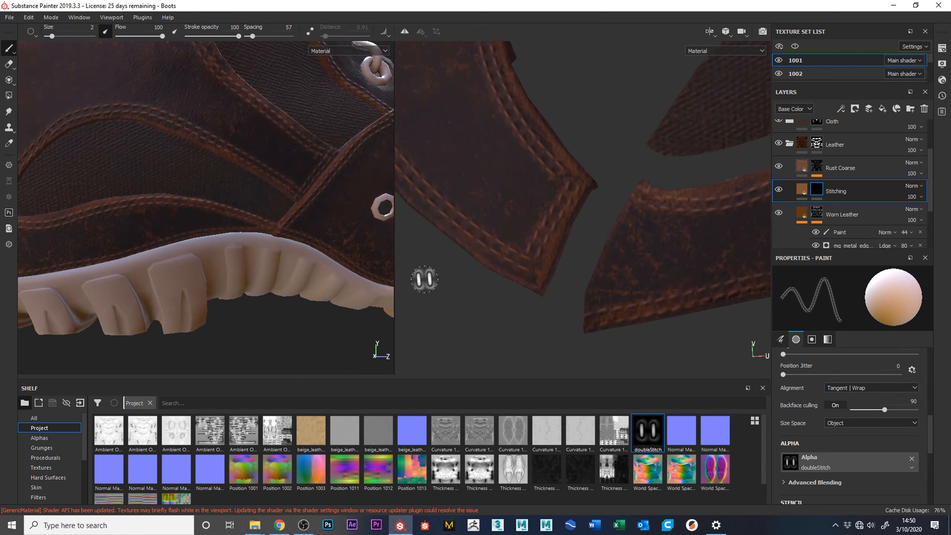
left_click(912, 458)
key("x")
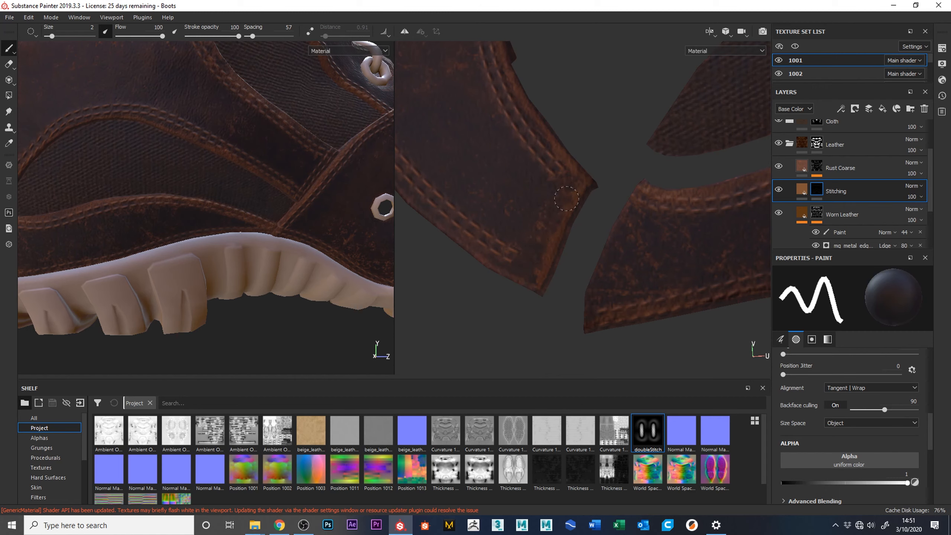
left_click_drag(654, 443, 838, 462)
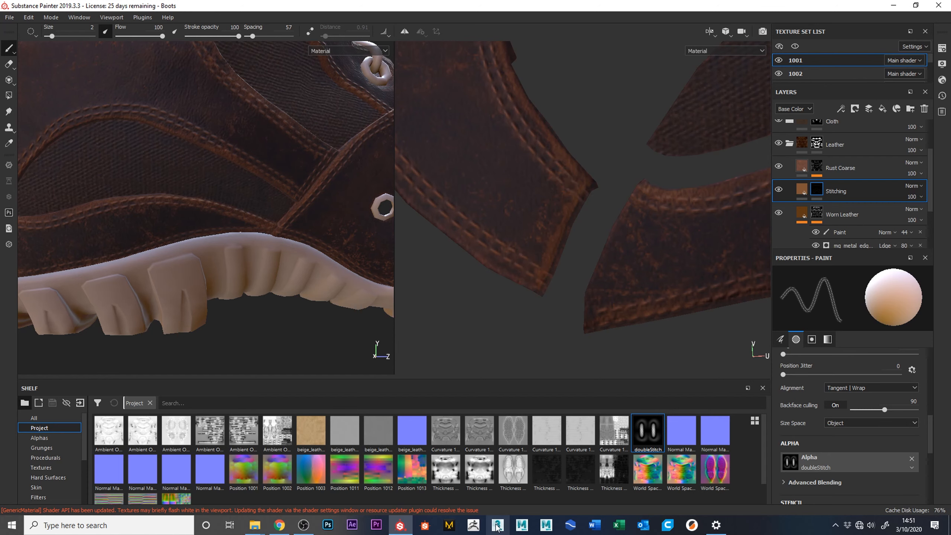
- Erase the double cross stitching at the end of the side panel's narrow strap with a black brush without an alpha
middle_click_drag(571, 213, 728, 400, "alt")
right_click_drag(630, 257, 545, 43, "alt")
middle_click_drag(648, 182, 373, 309, "alt")
right_click_drag(601, 240, 656, 404, "alt")
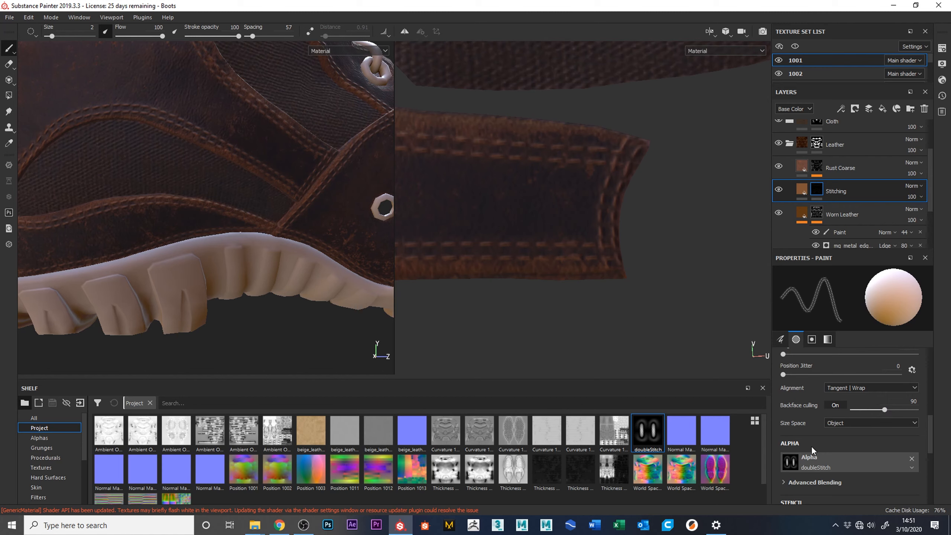
left_click(912, 459)
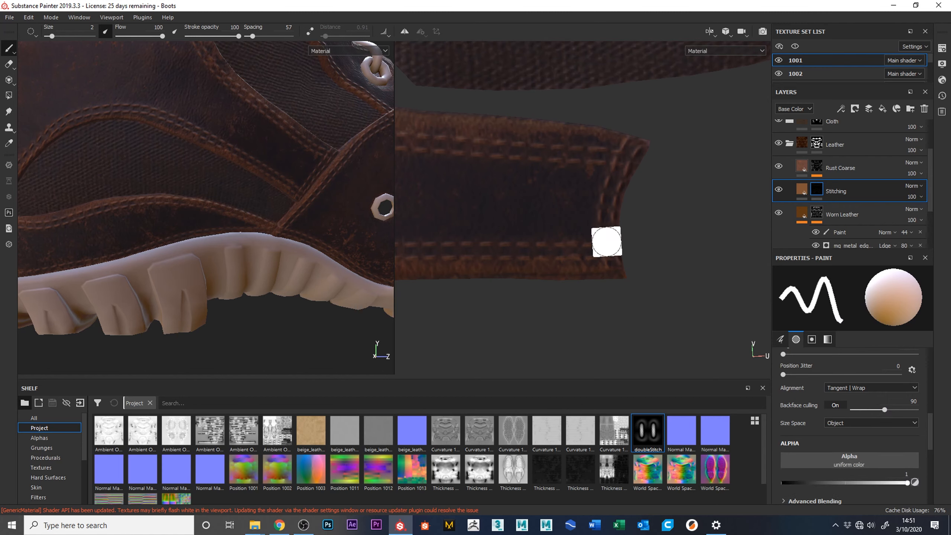
left_click_drag(607, 263, 634, 140)
key("ctrl+z")
key("x")
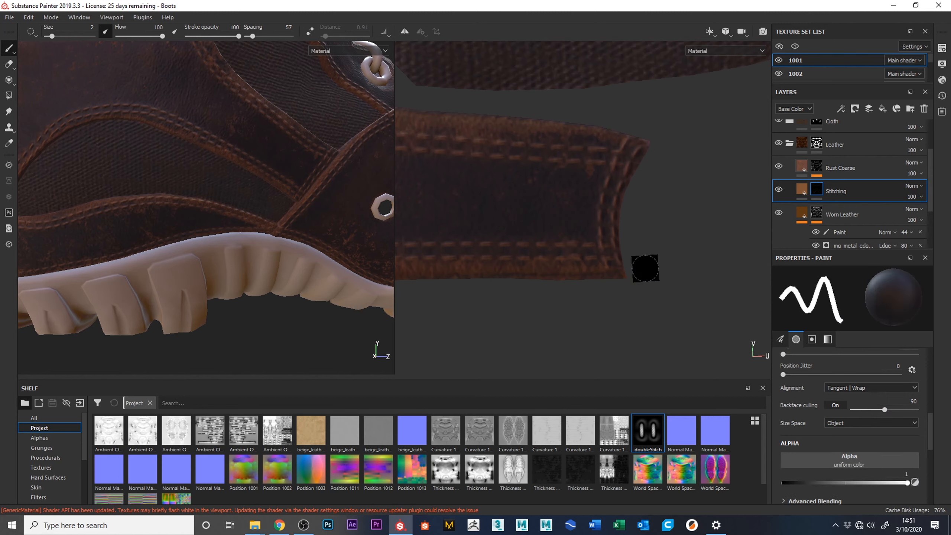
mouse_move(630, 153)
left_mouse_down()
mouse_move(612, 274)
mouse_move(597, 262)
left_mouse_up()
- Erase the cross stitching at the upper ends of the side leather panels, including the rounded end
right_click_drag(644, 260, 556, 4, "alt")
middle_click_drag(607, 191, 580, 365, "alt")
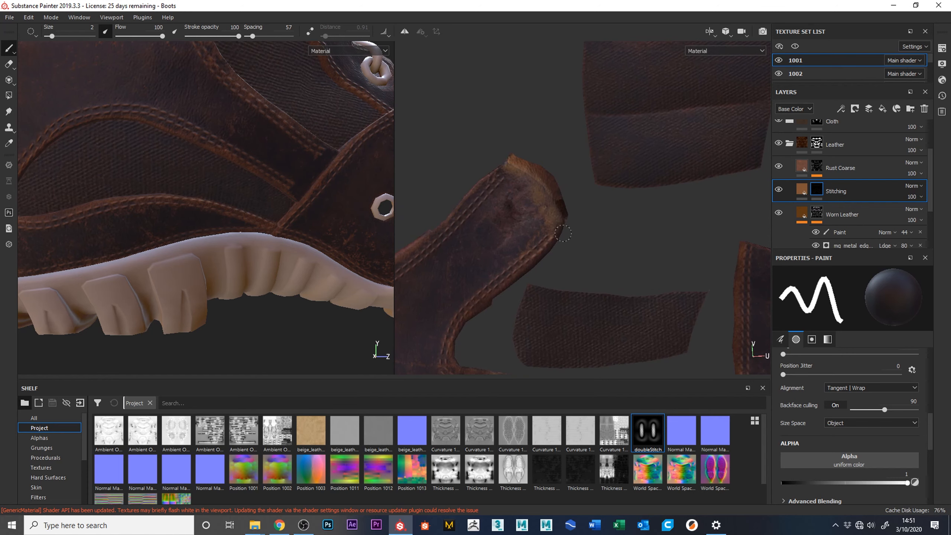
right_click_drag(545, 251, 535, 210, "alt")
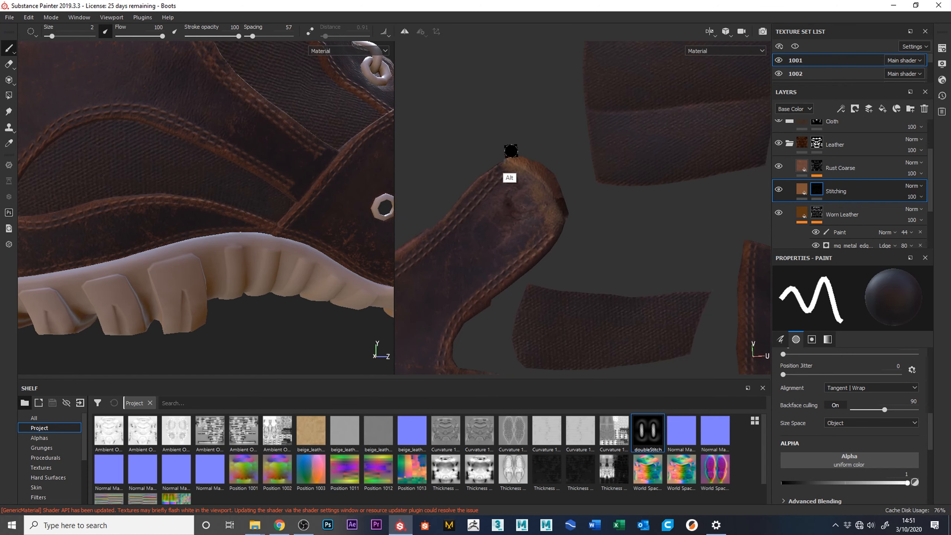
middle_click_drag(510, 153, 782, 189, "alt")
middle_click_drag(613, 266, 824, 91, "alt")
middle_click_drag(599, 210, 853, 257, "alt")
middle_click_drag(610, 234, 742, 327, "alt")
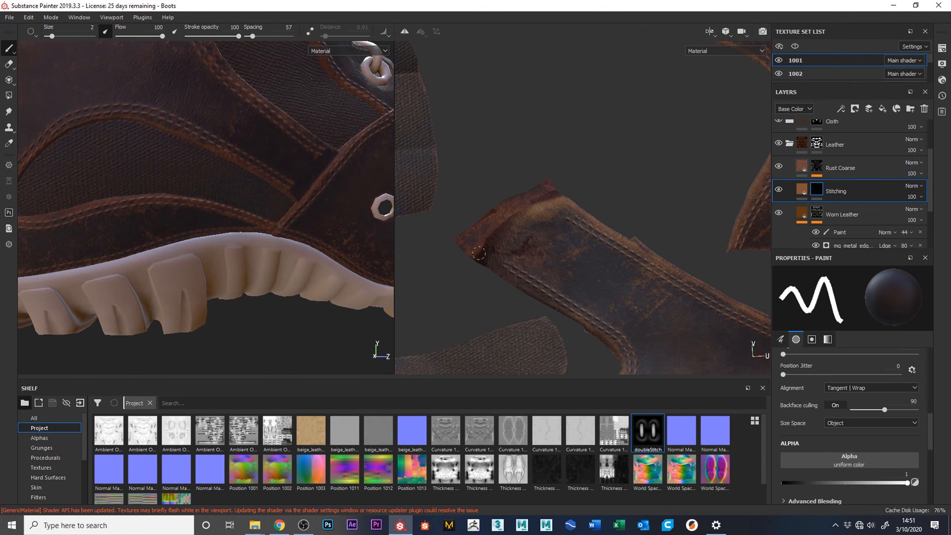
- Erase the cross stitching at the heel-side end of the leather strip on the boot's opposite side
middle_click_drag(593, 331, 730, 4, "alt")
middle_click_drag(684, 277, 584, 331, "alt")
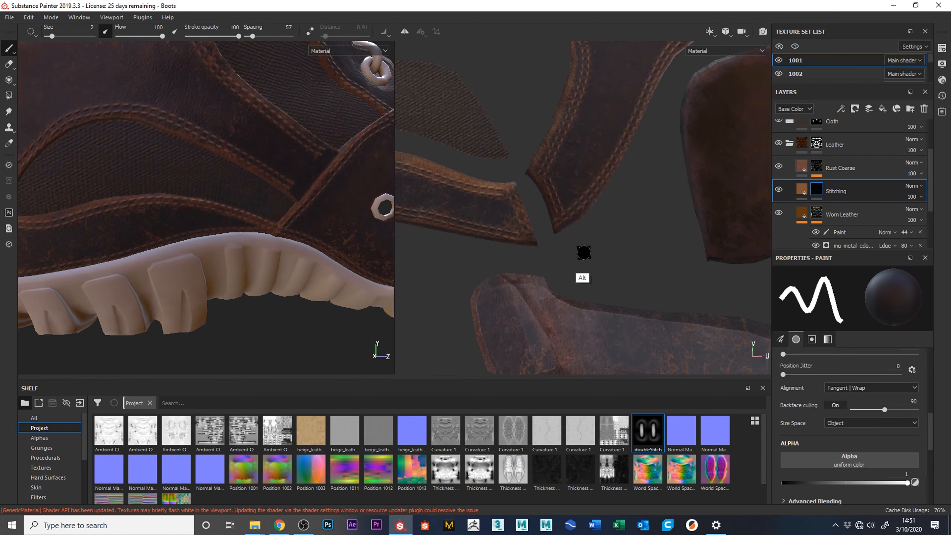
middle_click_drag(509, 246, 558, 251, "alt")
mouse_move(256, 284)
left_mouse_down("alt")
mouse_move(388, 278)
mouse_move(125, 305)
mouse_move(375, 297)
left_mouse_up("alt")
left_click_drag(168, 300, 396, 293, "alt")
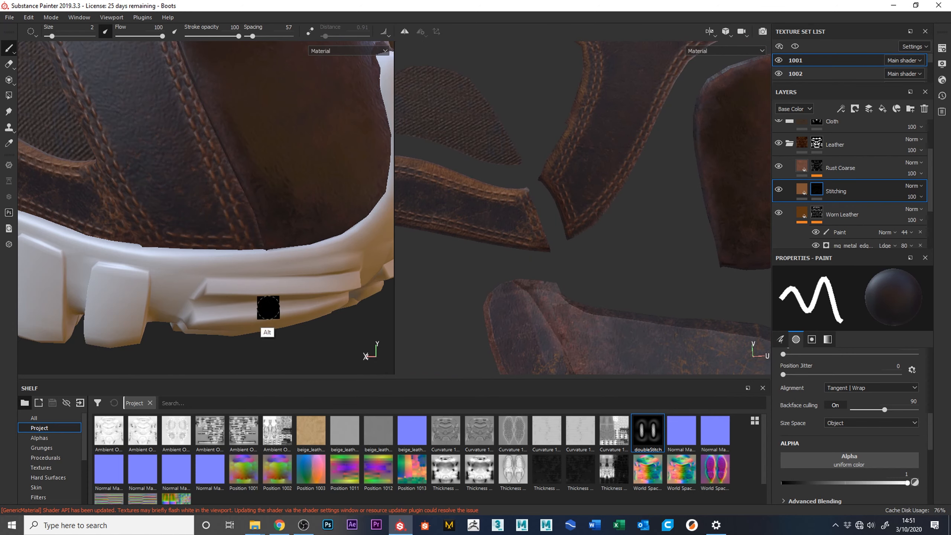
left_click_drag(276, 306, 309, 295, "alt")
middle_click_drag(309, 295, 305, 305, "alt")
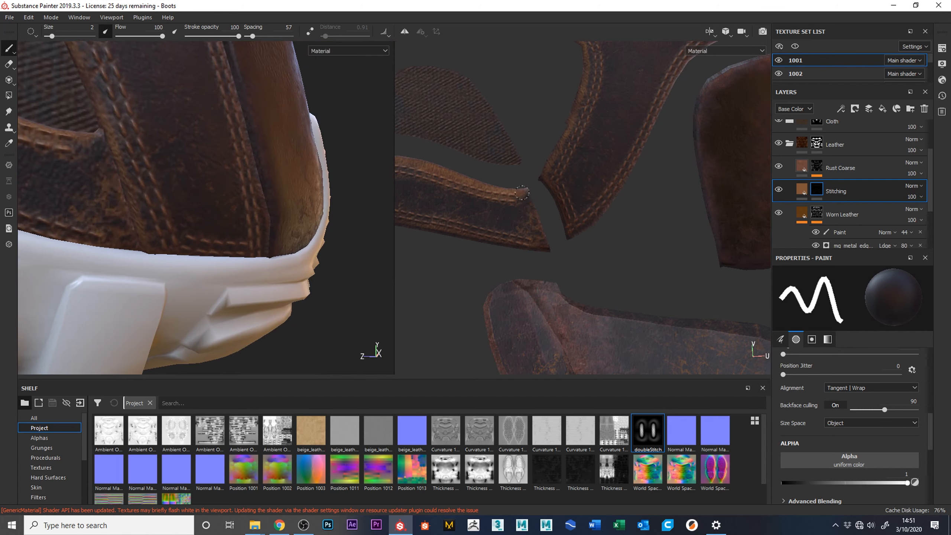
key("alt")
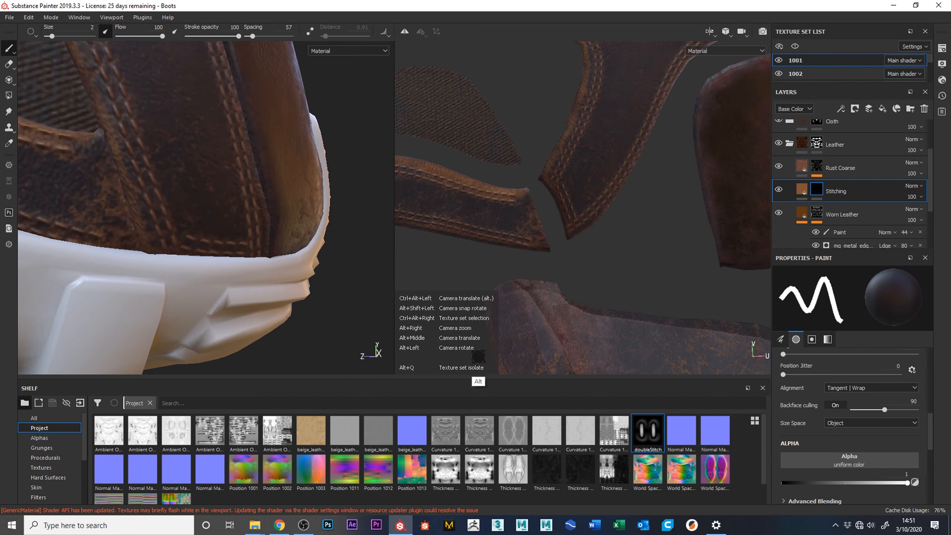
- Reload the doubleStitch alpha, switch the brush back to white and touch up the edge stitching at the opposite strip's heel-side end
middle_click_drag(576, 248, 617, 250, "alt")
middle_click_drag(348, 300, 248, 214, "alt")
right_click_drag(258, 232, 210, 228, "alt")
middle_click_drag(159, 204, 457, 295, "alt")
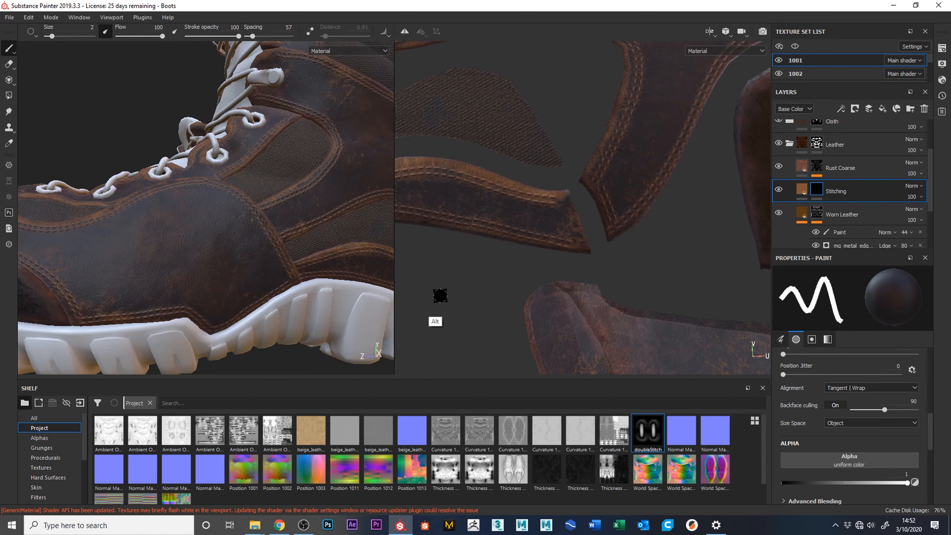
mouse_move(221, 299)
left_mouse_down("alt")
mouse_move(239, 308)
mouse_move(230, 305)
left_mouse_up("alt")
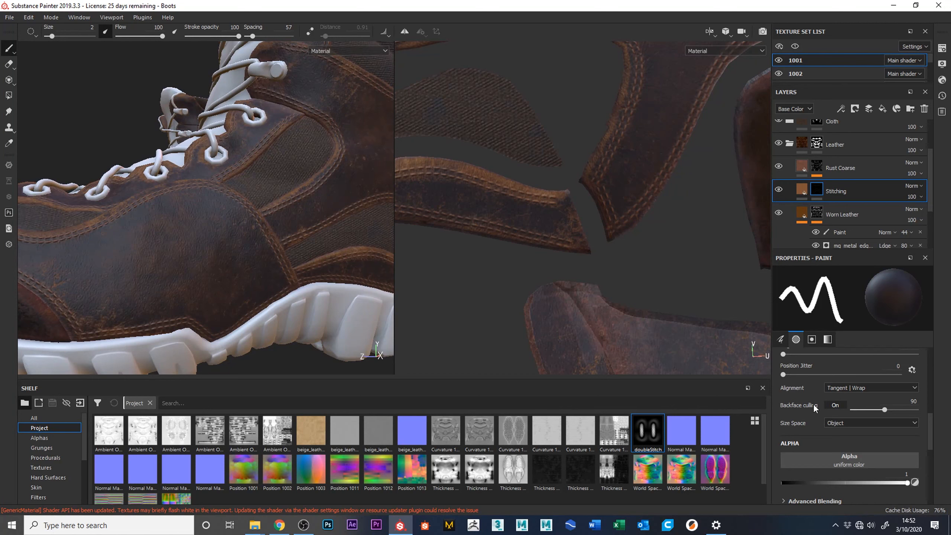
mouse_move(648, 433)
left_mouse_down()
mouse_move(678, 456)
mouse_move(852, 460)
left_mouse_up()
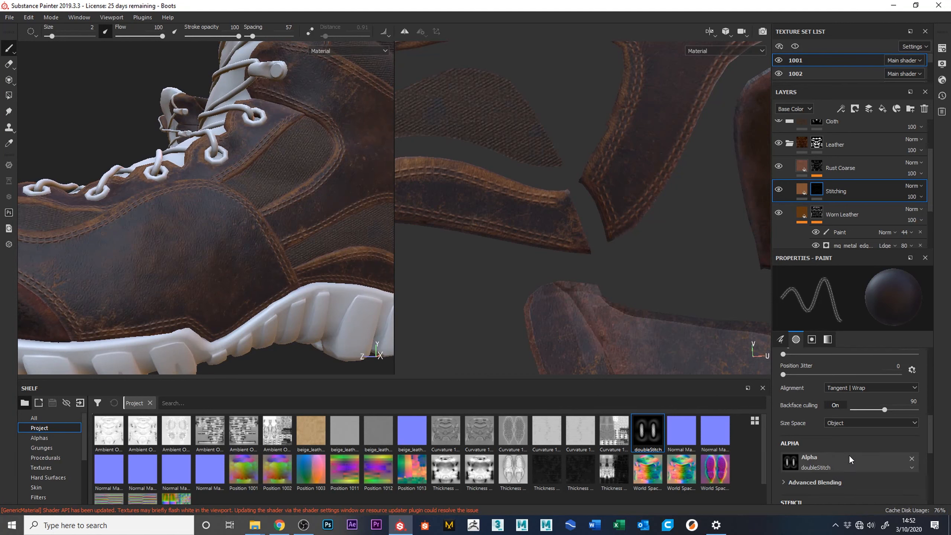
mouse_move(569, 223)
right_mouse_down("alt")
mouse_move(605, 310)
mouse_move(662, 339)
right_mouse_up("alt")
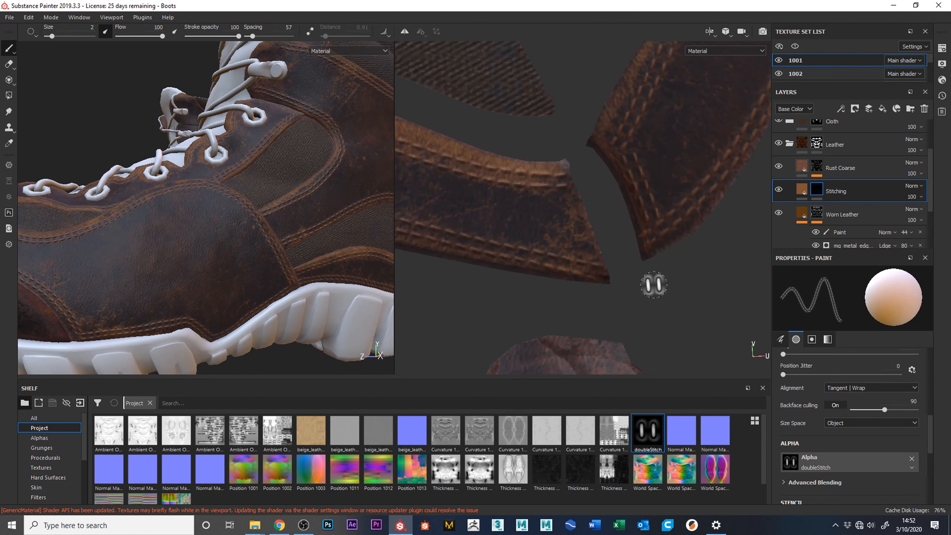
middle_click_drag(671, 272, 531, 285, "alt")
right_click_drag(570, 270, 526, 9, "alt")
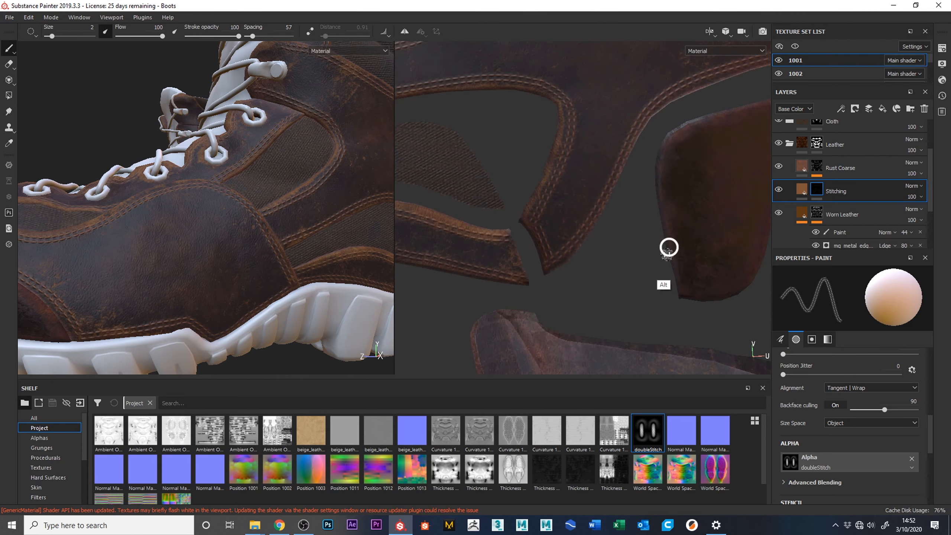
- Examine the stitching on the side panels in the UV layout and around the boot's heel
middle_click_drag(693, 252, 386, 280, "alt")
middle_click_drag(615, 306, 887, 305, "alt")
middle_click_drag(581, 299, 629, 291, "alt")
middle_click_drag(316, 287, 157, 373, "alt")
middle_click_drag(550, 259, 605, 268, "alt")
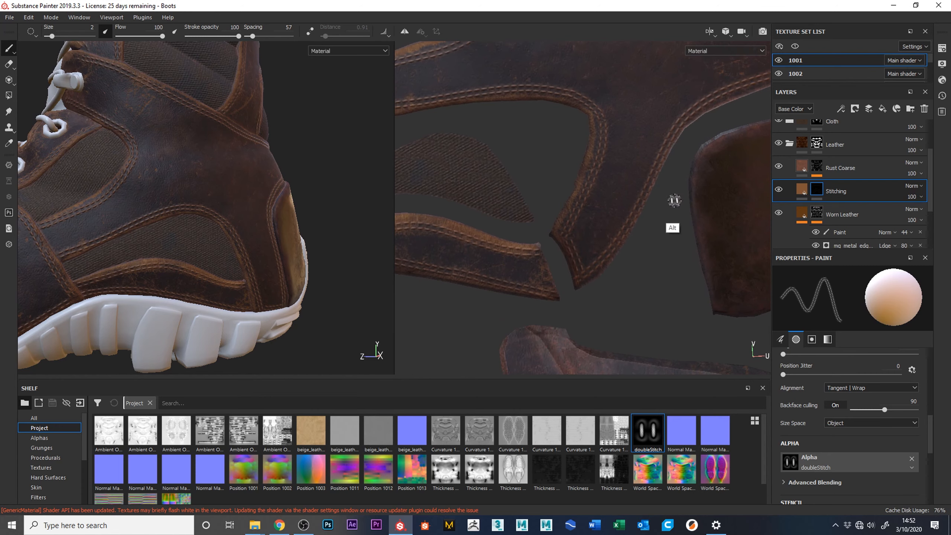
middle_click_drag(659, 193, 616, 206, "alt")
left_click_drag(343, 321, 165, 356, "alt")
middle_click_drag(271, 269, 267, 266, "alt")
mouse_move(268, 266)
left_mouse_down("alt")
mouse_move(286, 65)
mouse_move(352, 37)
mouse_move(329, 251)
mouse_move(157, 118)
mouse_move(315, 310)
mouse_move(263, 301)
mouse_move(270, 269)
mouse_move(294, 287)
left_mouse_up("alt")
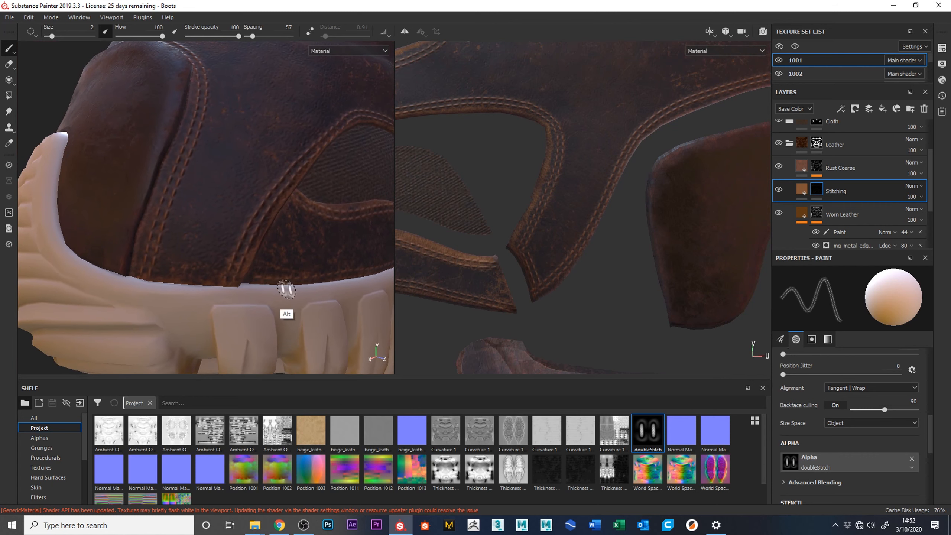
- Extend the double stitching along the upper edge to the end of the side panel's narrow strap
mouse_move(689, 276)
middle_mouse_down("alt")
mouse_move(367, 362)
mouse_move(562, 293)
mouse_move(467, 259)
middle_mouse_up("alt")
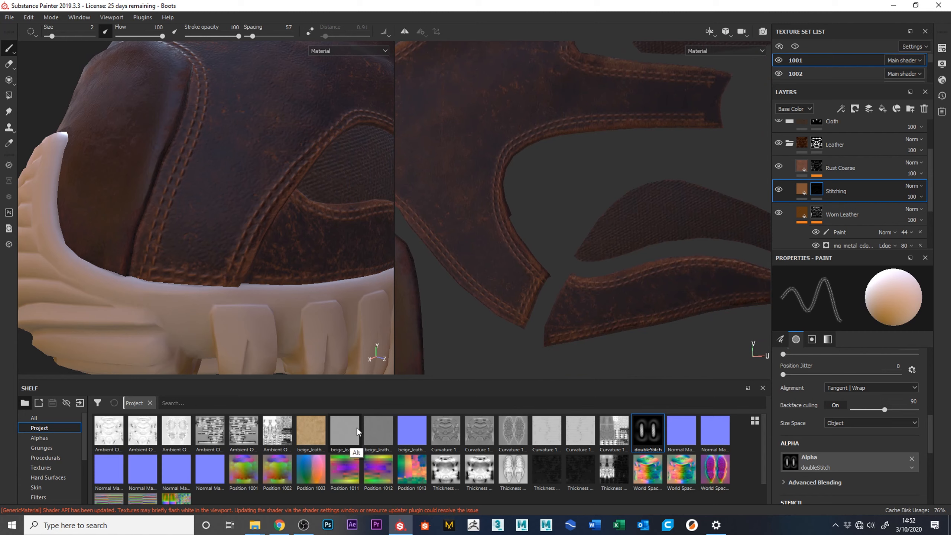
key("alt")
middle_click_drag(689, 165, 518, 279, "alt")
right_click_drag(570, 262, 699, 439, "alt")
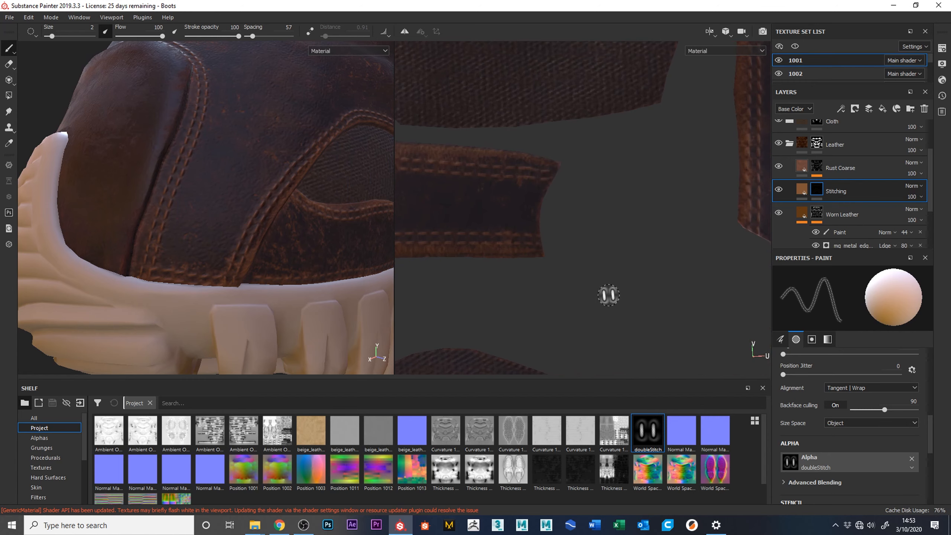
- Extend the double stitching along the lower edge of the leather panel's rounded end with the doubleStitch alpha
right_click_drag(612, 277, 548, 7, "alt")
right_click_drag(621, 277, 710, 494, "alt")
right_click_drag(586, 148, 659, 332, "alt")
mouse_move(628, 257)
middle_mouse_down("alt")
mouse_move(722, 291)
mouse_move(769, 327)
middle_mouse_up("alt")
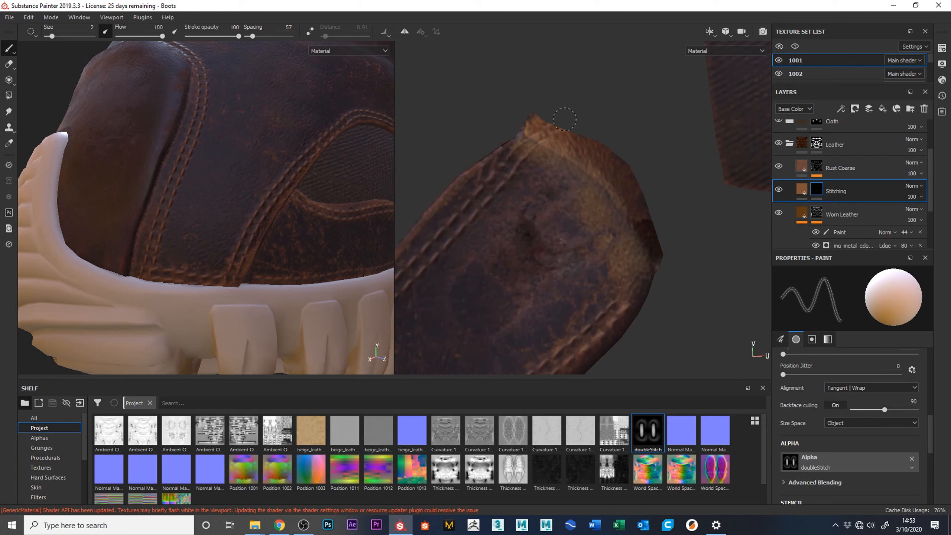
left_click_drag(626, 295, 706, 200)
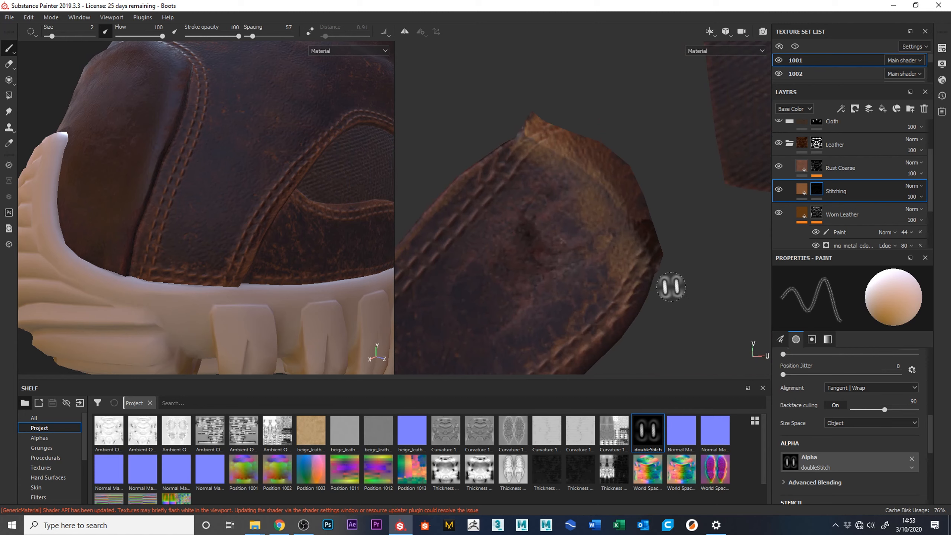
- Examine the stitching around the boots and locate the upper ankle panel in the UV layout
right_click_drag(684, 282, 556, 23, "alt")
left_click_drag(322, 209, 338, 243, "alt")
middle_click_drag(120, 288, 108, 293, "alt")
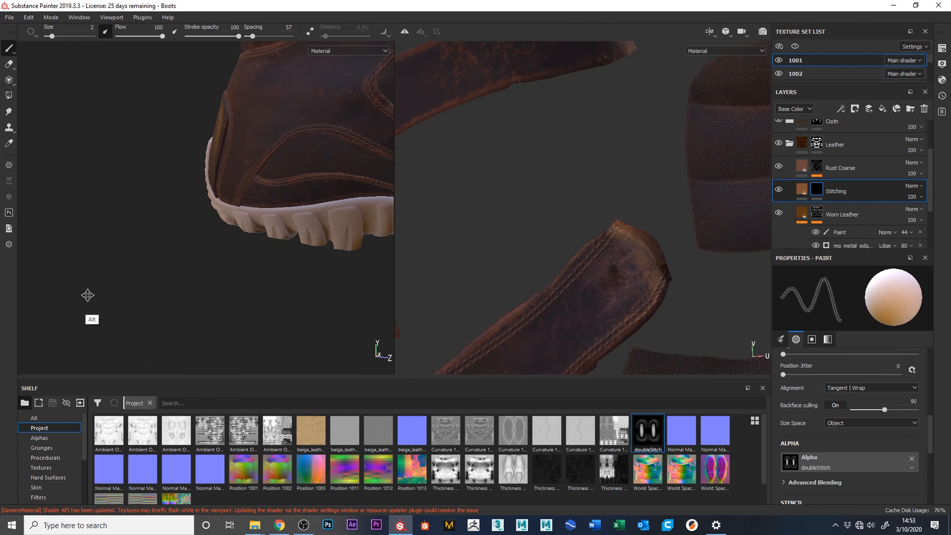
left_click_drag(238, 247, 103, 293, "alt")
mouse_move(103, 293)
middle_mouse_down("alt")
mouse_move(209, 277)
mouse_move(279, 292)
middle_mouse_up("alt")
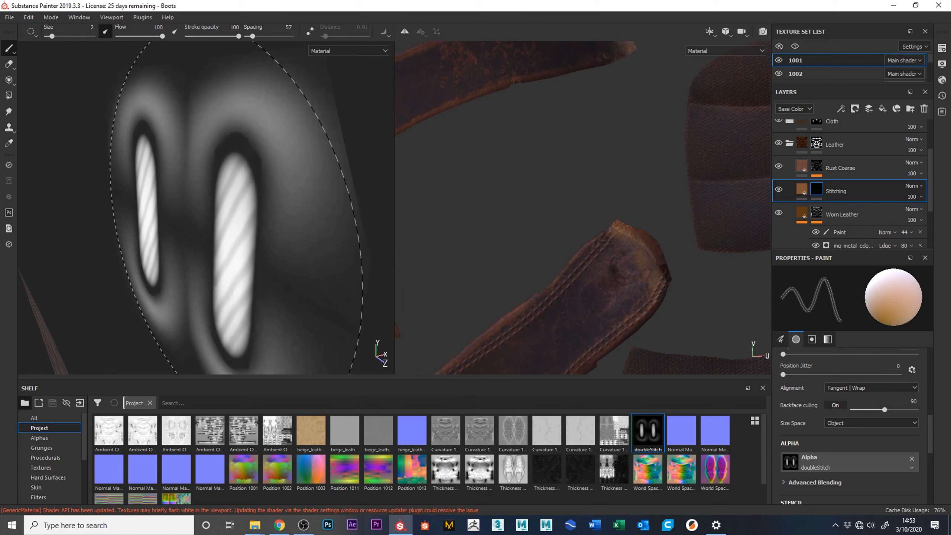
right_click_drag(400, 311, 158, 231, "alt")
right_click_drag(219, 253, 89, 234, "alt")
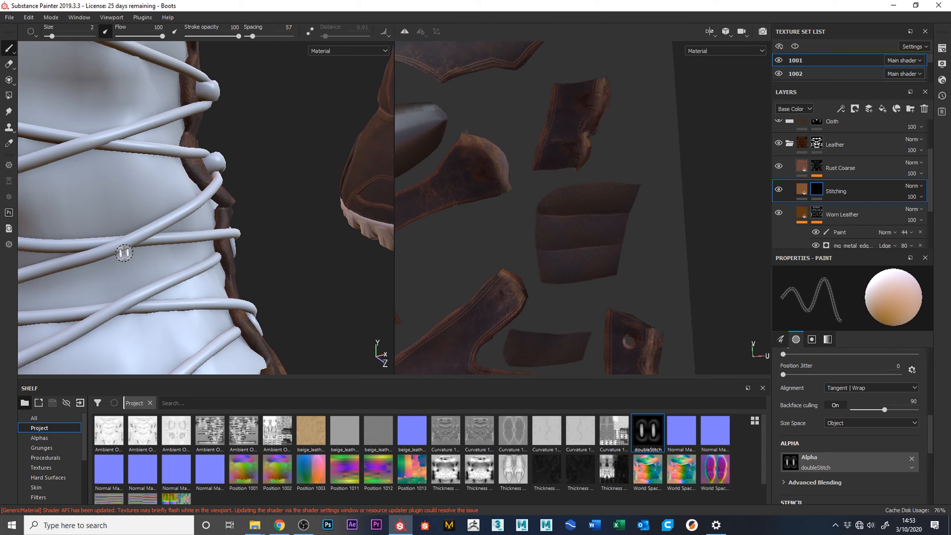
middle_click_drag(270, 246, 191, 225, "alt")
right_click_drag(191, 225, 87, 183, "alt")
left_click_drag(87, 183, 2, 198, "alt")
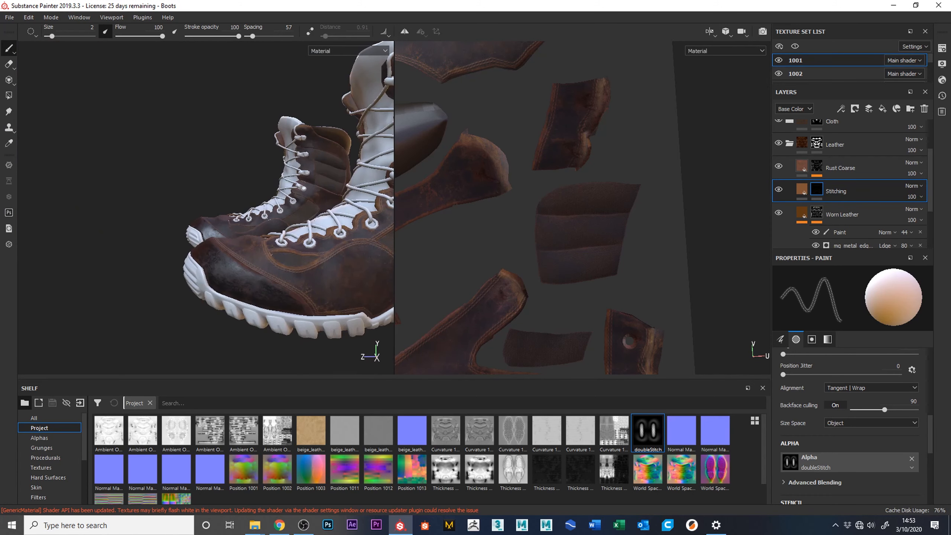
middle_click_drag(310, 267, 174, 258, "alt")
left_click_drag(306, 259, 247, 258, "alt")
middle_click_drag(334, 236, 327, 252, "alt")
middle_click_drag(454, 229, 558, 259, "alt")
middle_click_drag(220, 179, 152, 206, "alt")
middle_click_drag(563, 285, 679, 260, "alt")
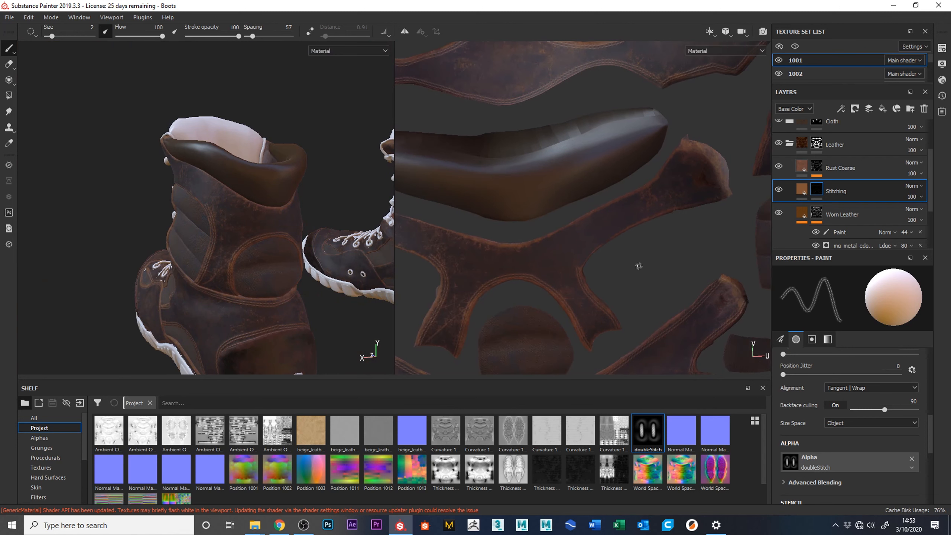
- Enable Lazy Mouse and paint double stitching along the lower edge of the upper ankle panel's arm
right_click_drag(614, 275, 708, 401, "alt")
middle_click_drag(729, 211, 639, 251, "alt")
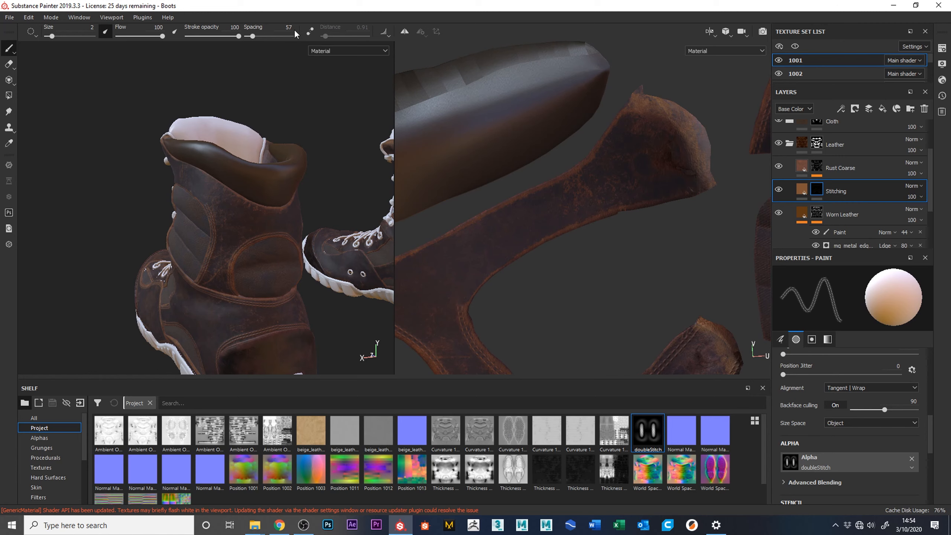
left_click(310, 32)
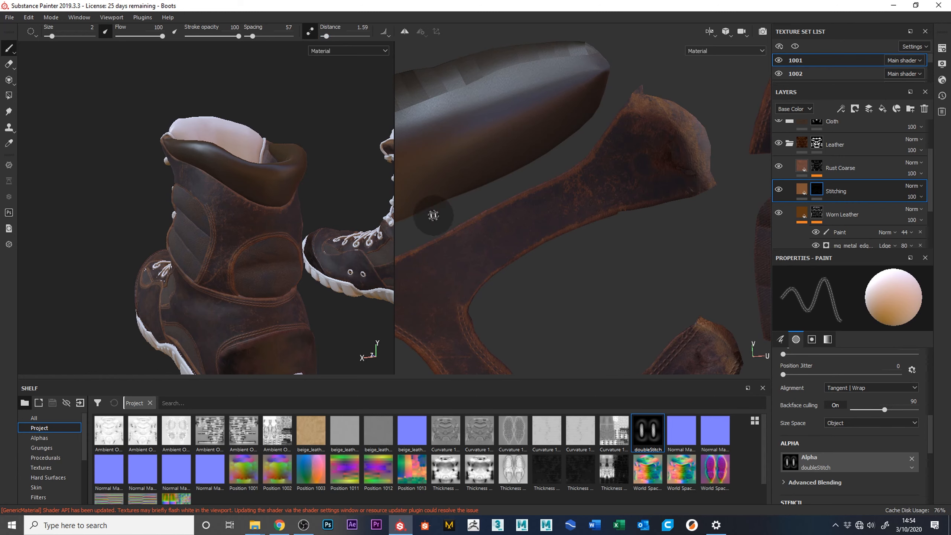
mouse_move(462, 301)
left_mouse_down()
mouse_move(492, 265)
mouse_move(546, 232)
mouse_move(634, 196)
mouse_move(743, 179)
left_mouse_up()
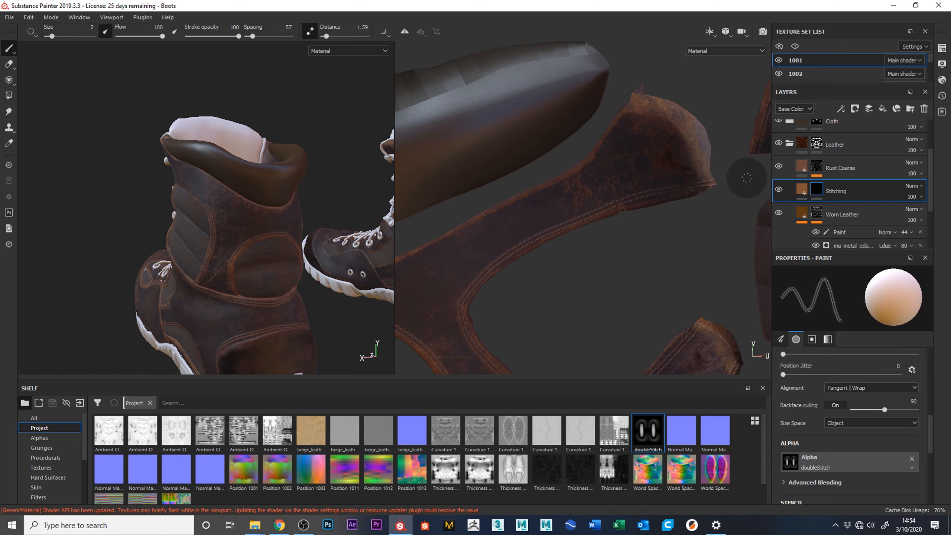
left_click_drag(386, 352, 221, 319, "alt")
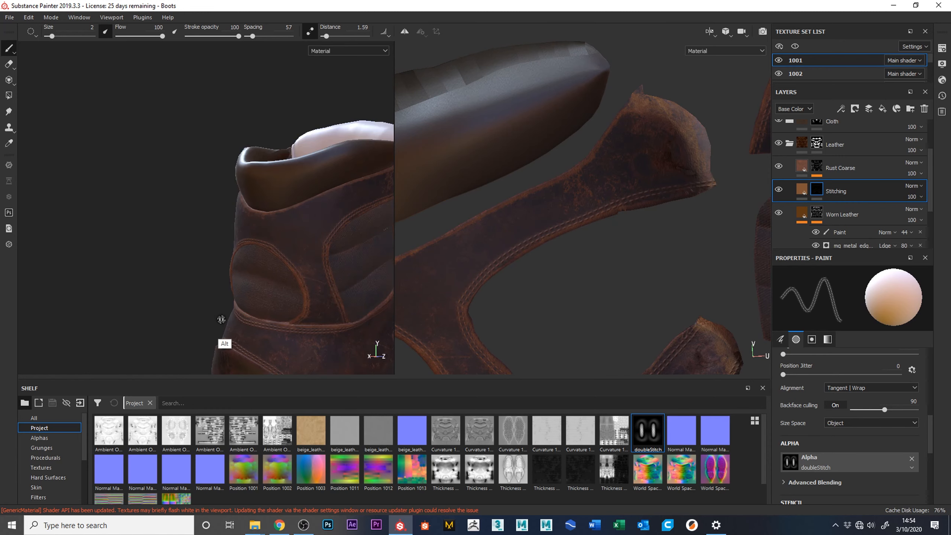
left_click_drag(329, 275, 295, 270, "alt")
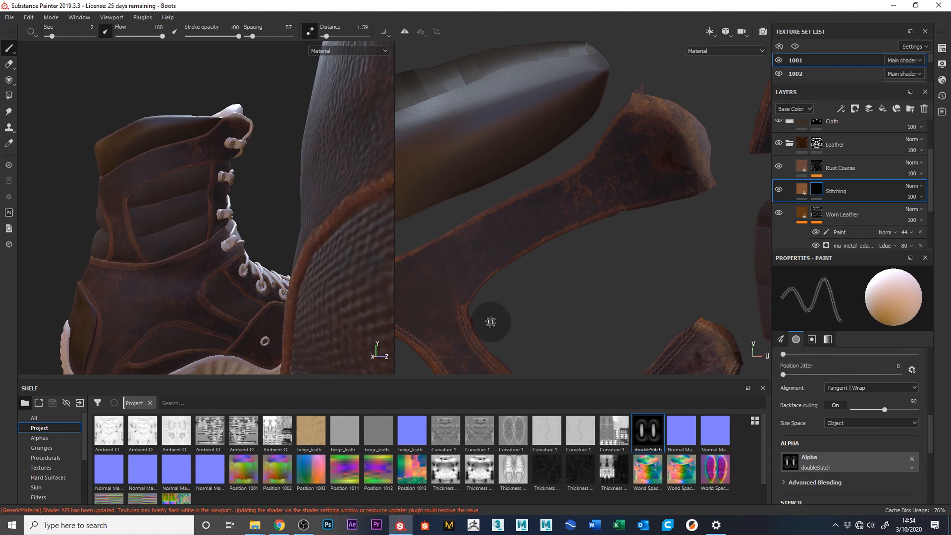
mouse_move(461, 302)
left_mouse_down()
mouse_move(486, 269)
mouse_move(531, 242)
mouse_move(680, 188)
left_mouse_up()
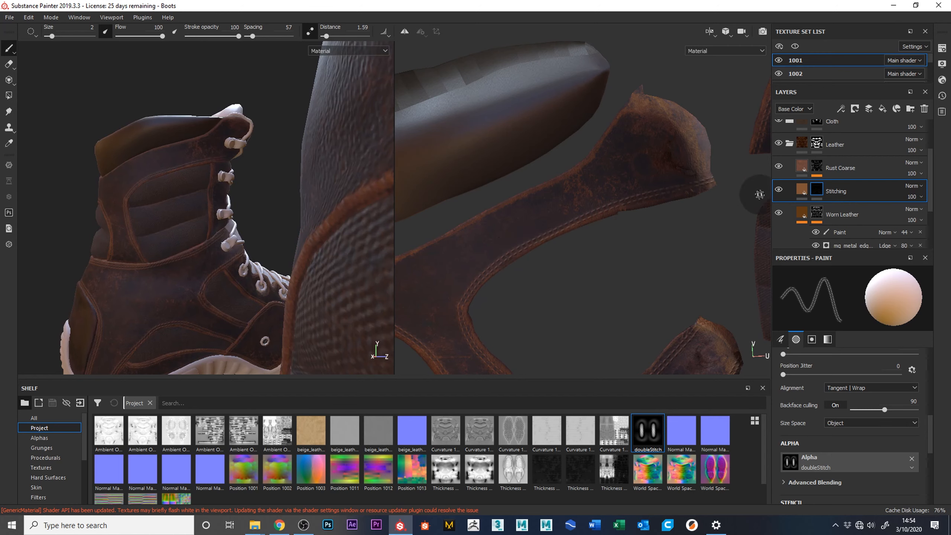
left_click_drag(264, 341, 175, 339, "alt")
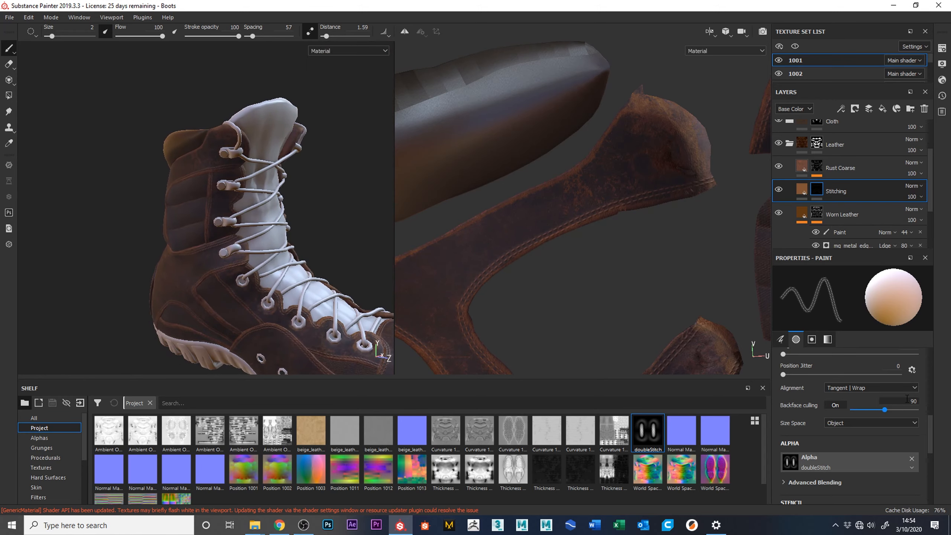
- Erase the stitching's end near the arm's tip with a plain black brush, then restore the white doubleStitch brush with Lazy Mouse distance 0.68
left_click(912, 468)
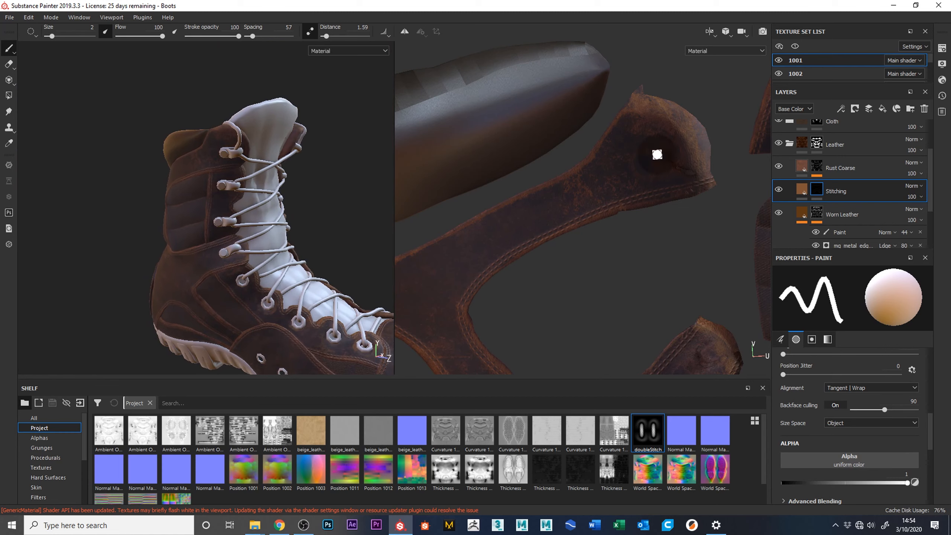
key("x")
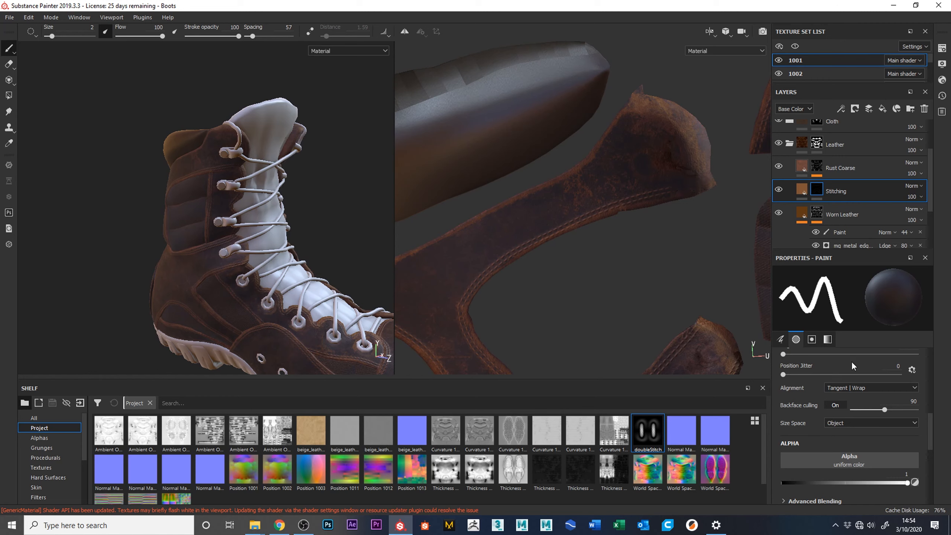
mouse_move(644, 434)
left_mouse_down()
mouse_move(875, 469)
mouse_move(873, 461)
left_mouse_up()
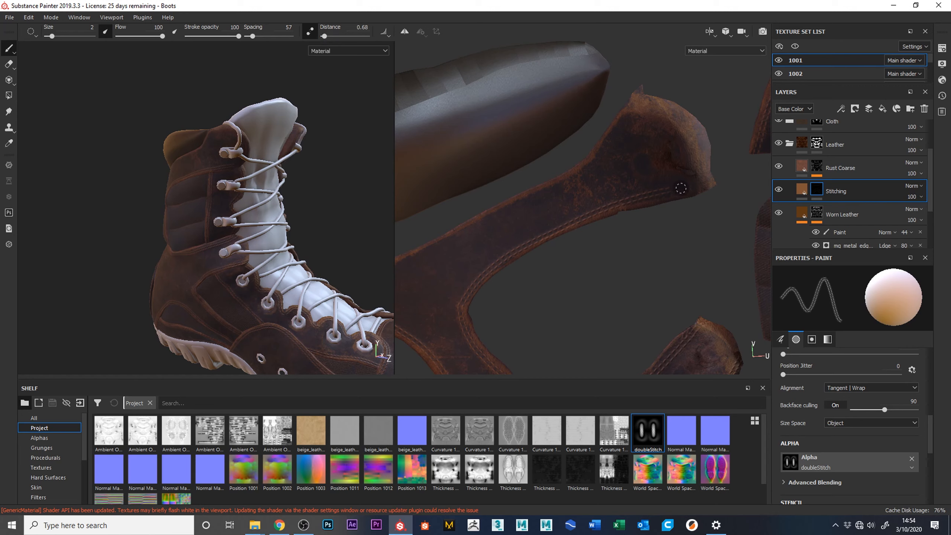
- Try to paint double stitching around the arm's rounded end and inspect the curve beside the top lace hook
right_click_drag(687, 234, 724, 469, "alt")
middle_click_drag(698, 176, 591, 357, "alt")
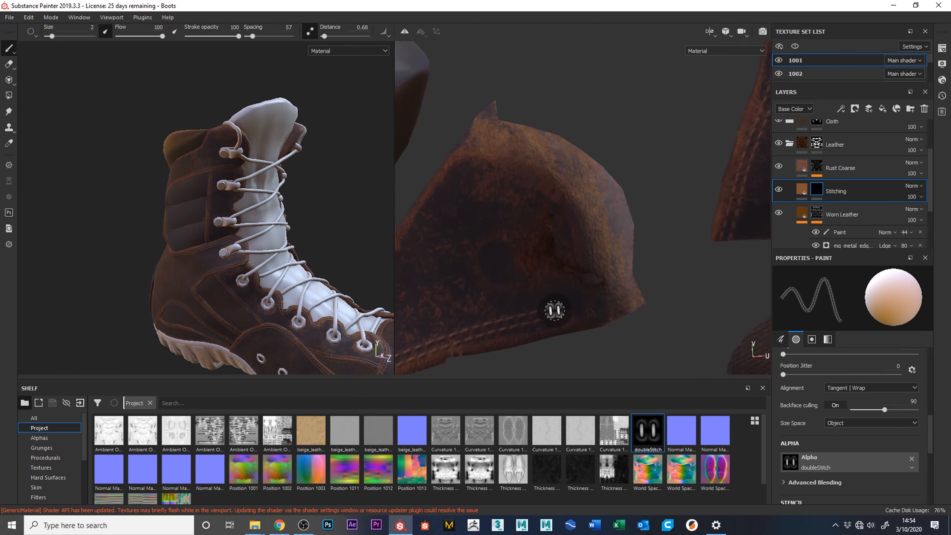
mouse_move(585, 307)
left_mouse_down()
mouse_move(603, 282)
mouse_move(587, 232)
mouse_move(551, 185)
mouse_move(499, 163)
mouse_move(458, 174)
left_mouse_up()
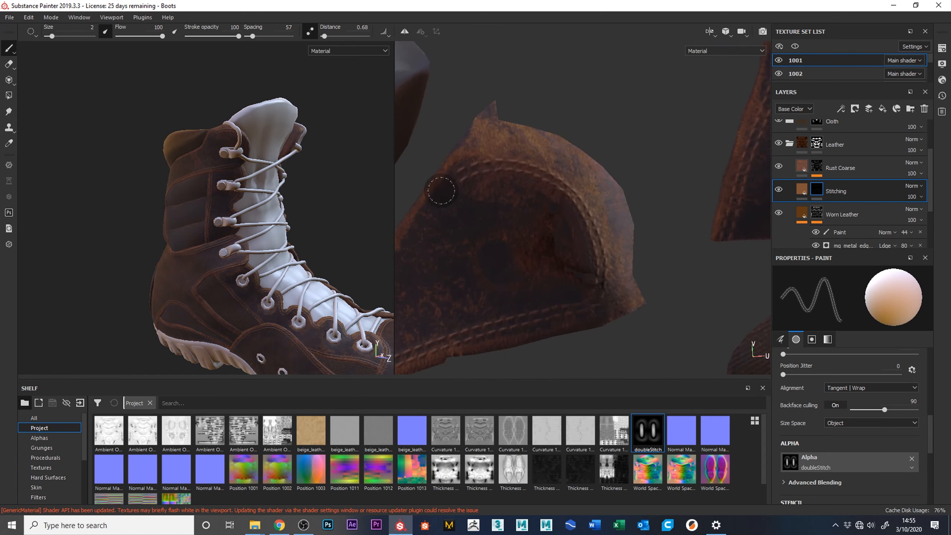
right_click_drag(297, 240, 348, 303, "alt")
left_click_drag(348, 304, 323, 272, "alt")
right_click_drag(310, 257, 405, 398, "alt")
left_click_drag(345, 332, 336, 251, "alt")
middle_click_drag(335, 250, 361, 340, "alt")
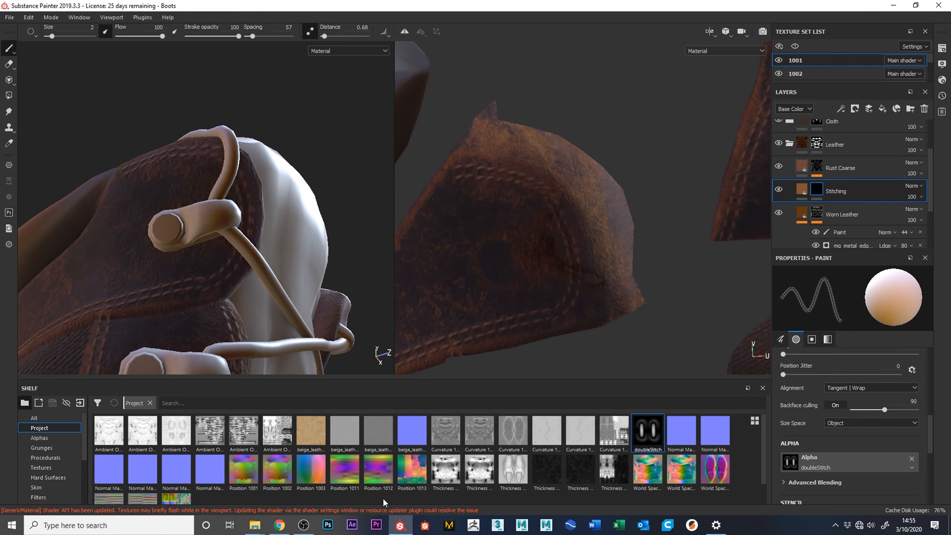
left_click_drag(356, 287, 382, 329, "alt")
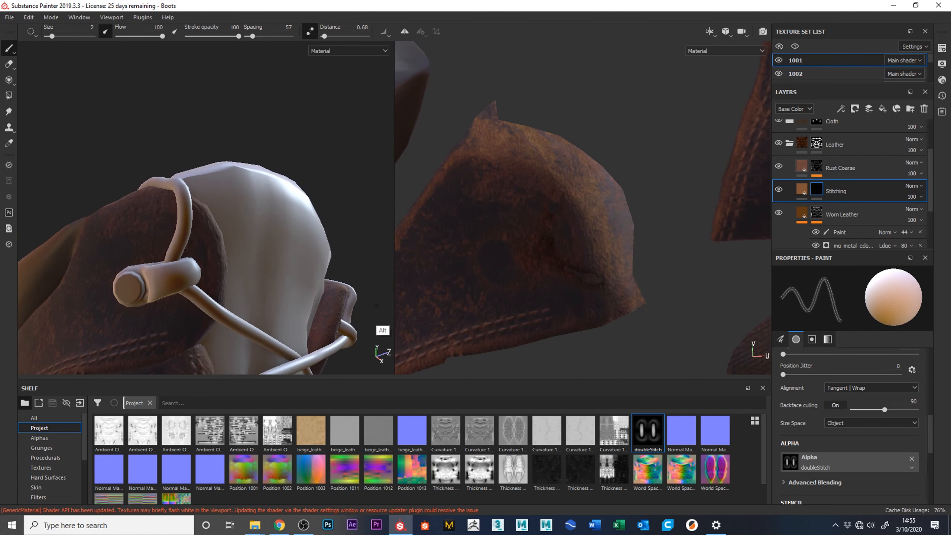
- Repaint the double stitching around the ankle panel's rounded end, curving down to the lower-edge seam
mouse_move(460, 170)
left_mouse_down()
mouse_move(500, 172)
mouse_move(554, 213)
left_mouse_up()
key("ctrl+z")
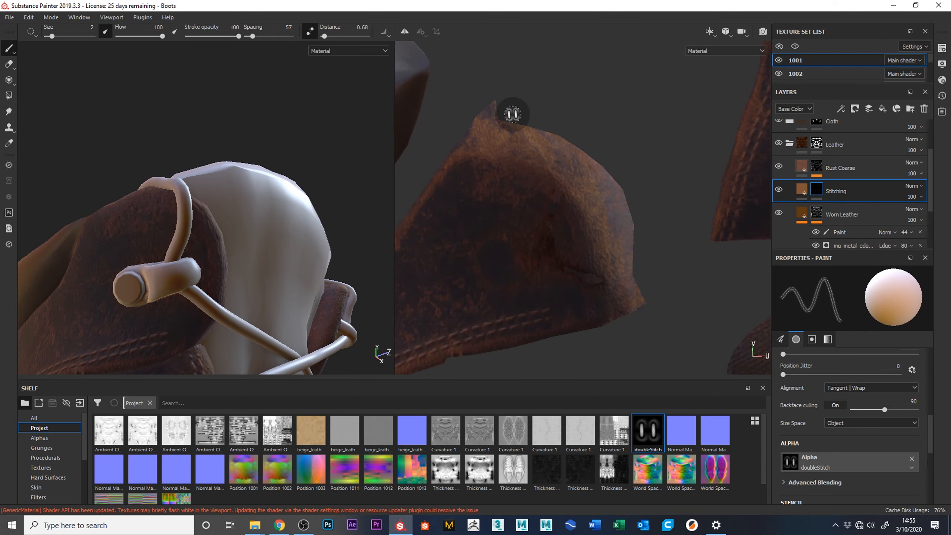
mouse_move(463, 162)
left_mouse_down()
mouse_move(521, 167)
mouse_move(570, 224)
mouse_move(584, 256)
mouse_move(573, 294)
left_mouse_up()
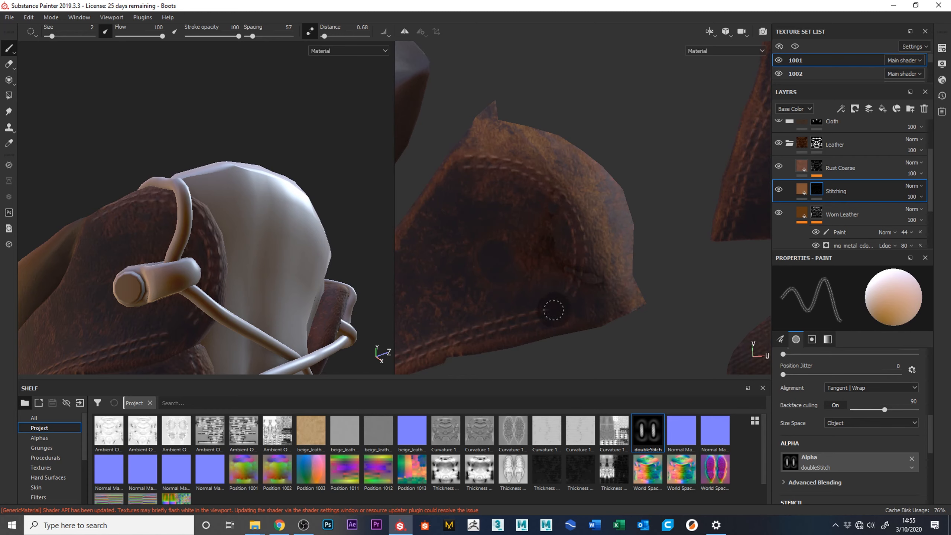
left_click_drag(335, 165, 382, 172, "alt")
- Try to paint double stitching along the upper edge of the ankle panel's arm, then undo the stroke
middle_click_drag(672, 273, 848, 206, "alt")
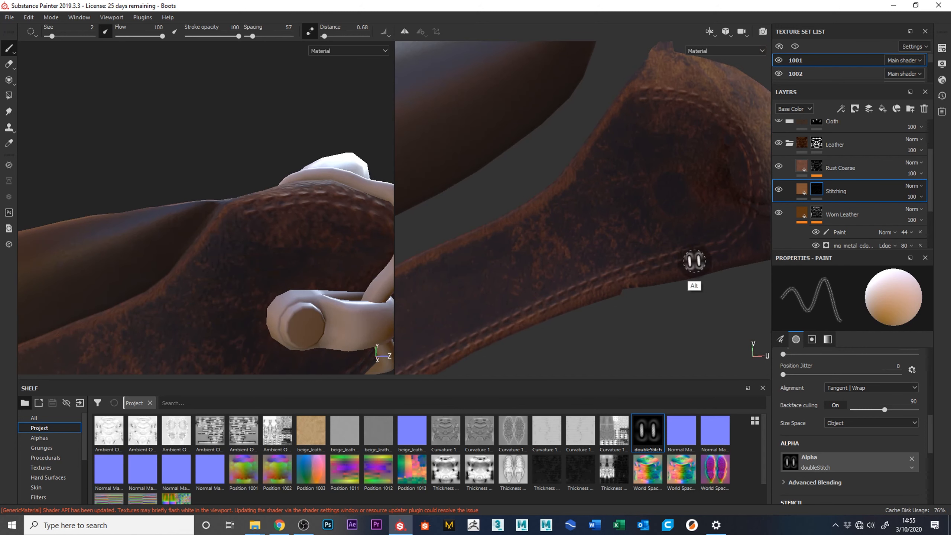
right_click_drag(652, 255, 640, 113, "alt")
middle_click_drag(661, 214, 747, 175, "alt")
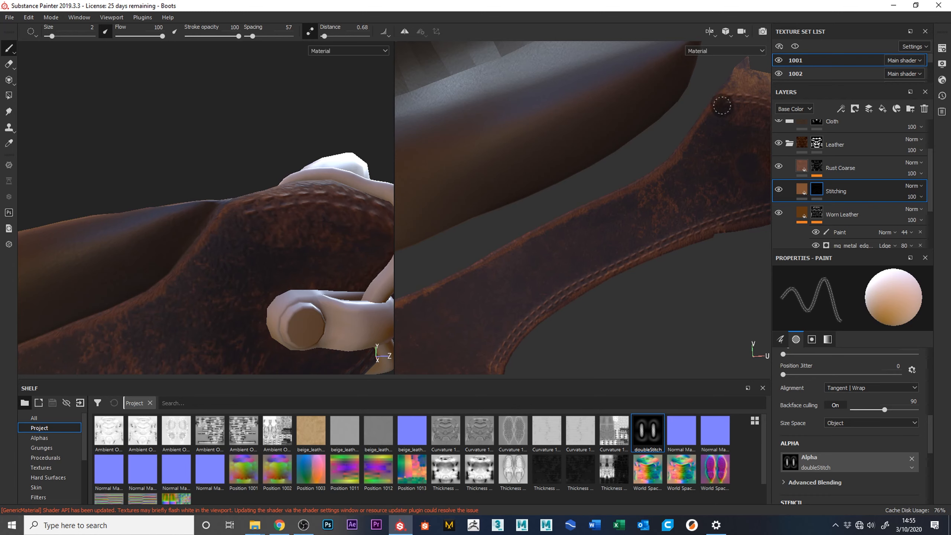
mouse_move(696, 153)
left_mouse_down()
mouse_move(668, 181)
mouse_move(399, 312)
left_mouse_up()
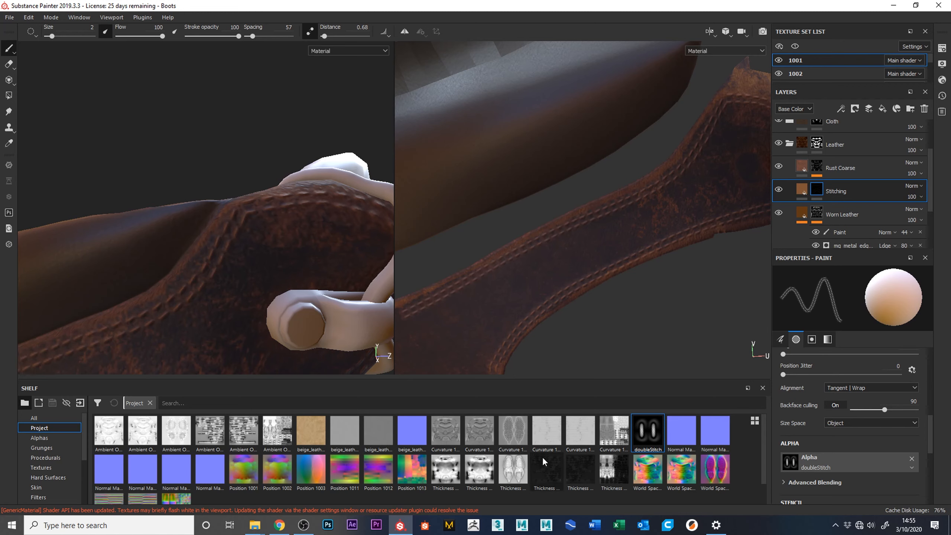
key("alt")
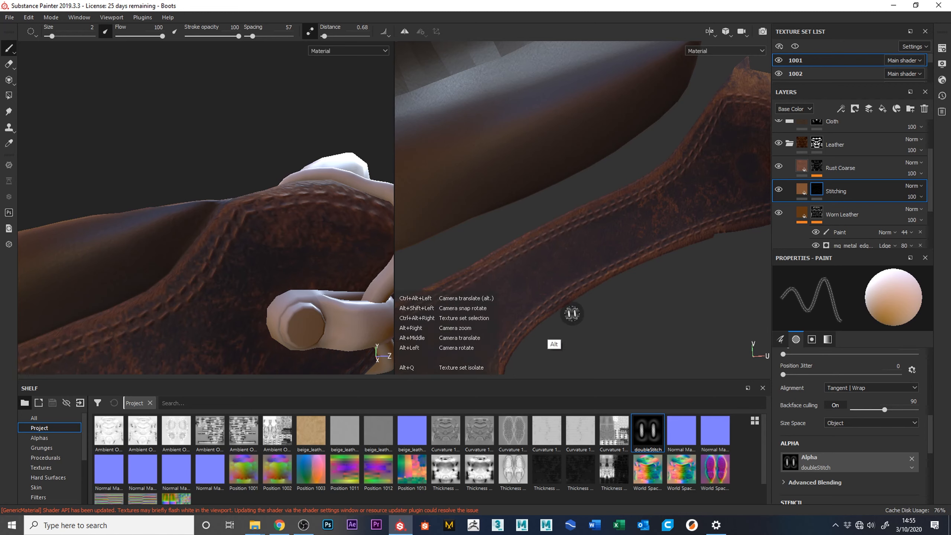
key("ctrl+z")
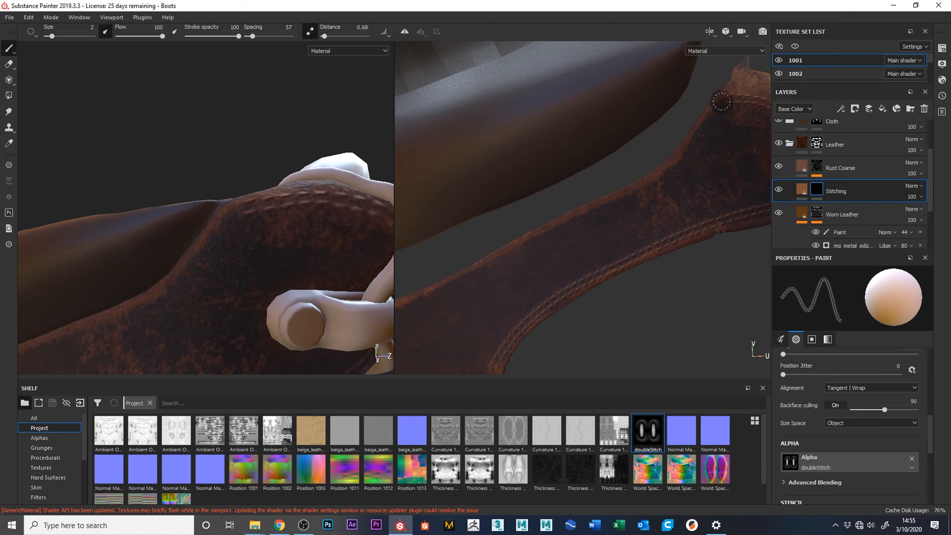
- Paint double stitching along the arm's upper edge below the padded collar, undoing and redrawing the stroke until it follows the edge
mouse_move(709, 121)
left_mouse_down()
mouse_move(691, 150)
mouse_move(634, 193)
mouse_move(413, 308)
left_mouse_up()
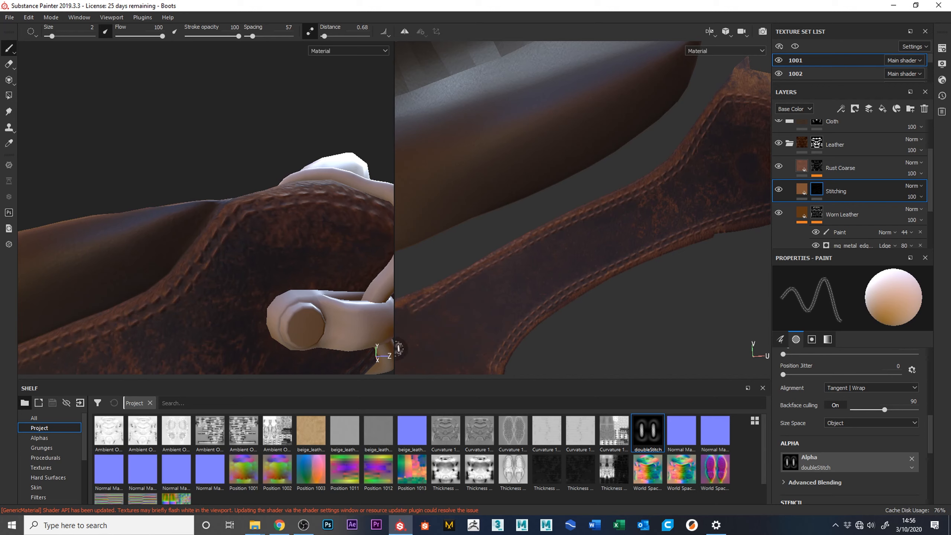
left_click_drag(308, 261, 346, 266, "alt")
key("ctrl+z")
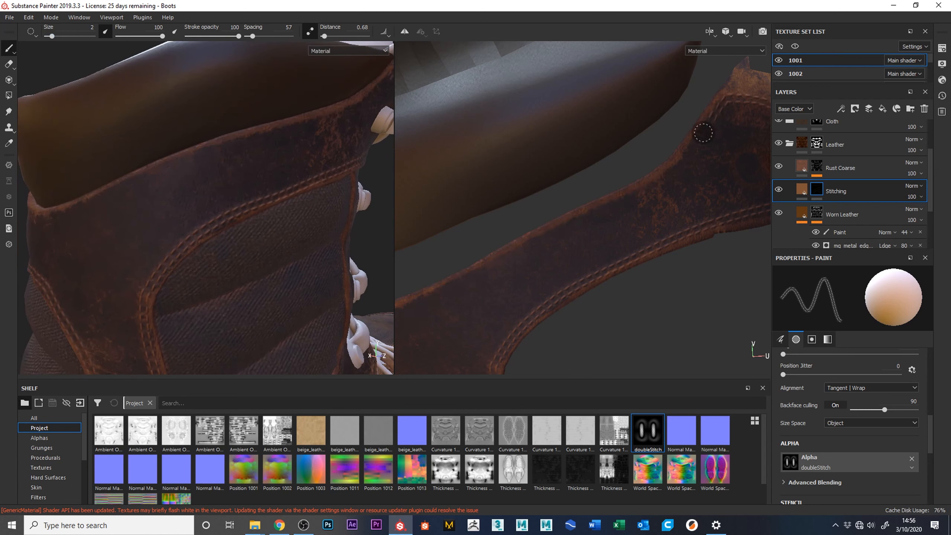
mouse_move(690, 155)
left_mouse_down()
mouse_move(660, 183)
mouse_move(478, 269)
mouse_move(405, 318)
left_mouse_up()
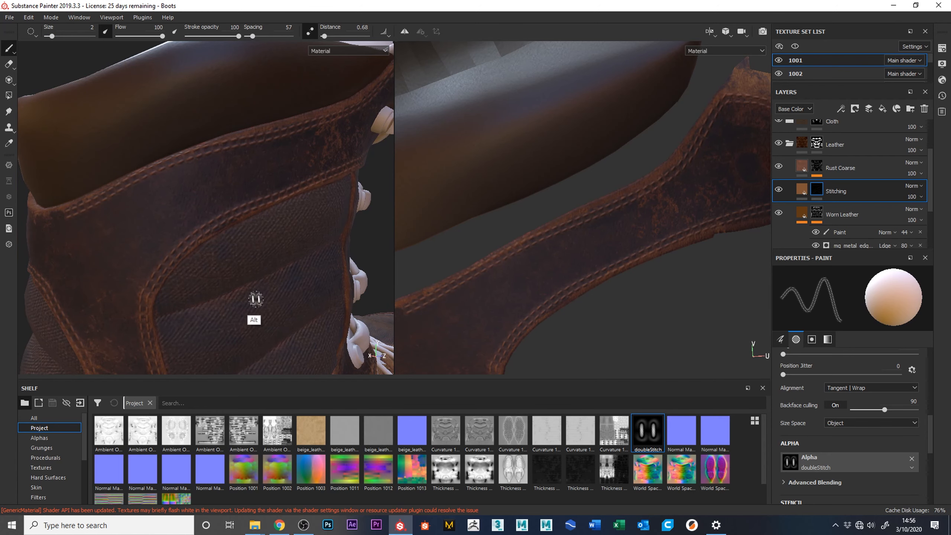
- Extend the double stitching along the ankle panel's upper edge across the back of the heel
left_click_drag(270, 320, 405, 230, "alt")
left_click_drag(150, 311, 303, 340, "alt")
left_click_drag(286, 283, 376, 207, "alt")
middle_click_drag(559, 309, 816, 243, "alt")
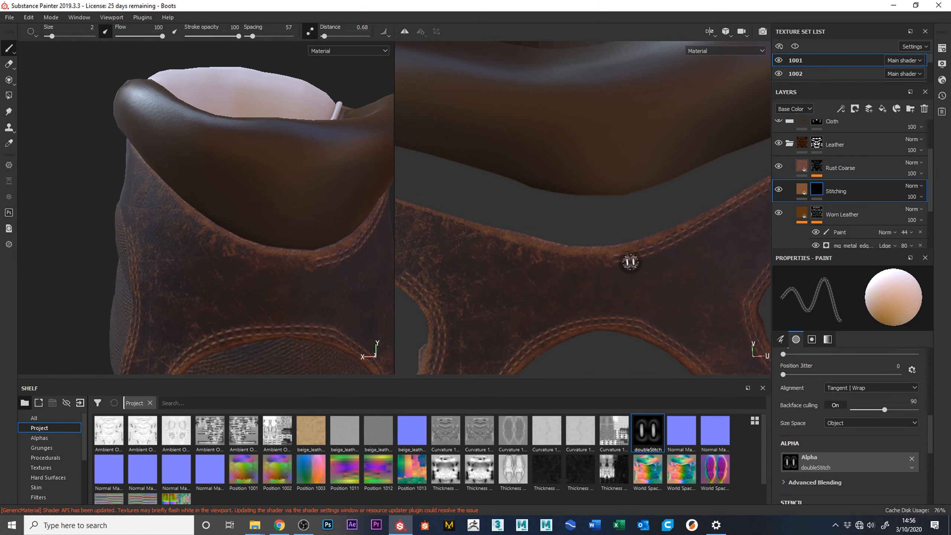
mouse_move(625, 258)
left_mouse_down()
mouse_move(585, 260)
mouse_move(407, 213)
left_mouse_up()
- Try to paint double stitching along the lower edge of the ankle panel's opposite arm, then undo it
mouse_move(613, 291)
middle_mouse_down("alt")
mouse_move(731, 304)
mouse_move(804, 300)
middle_mouse_up("alt")
mouse_move(587, 177)
middle_mouse_down("alt")
mouse_move(714, 184)
mouse_move(741, 155)
middle_mouse_up("alt")
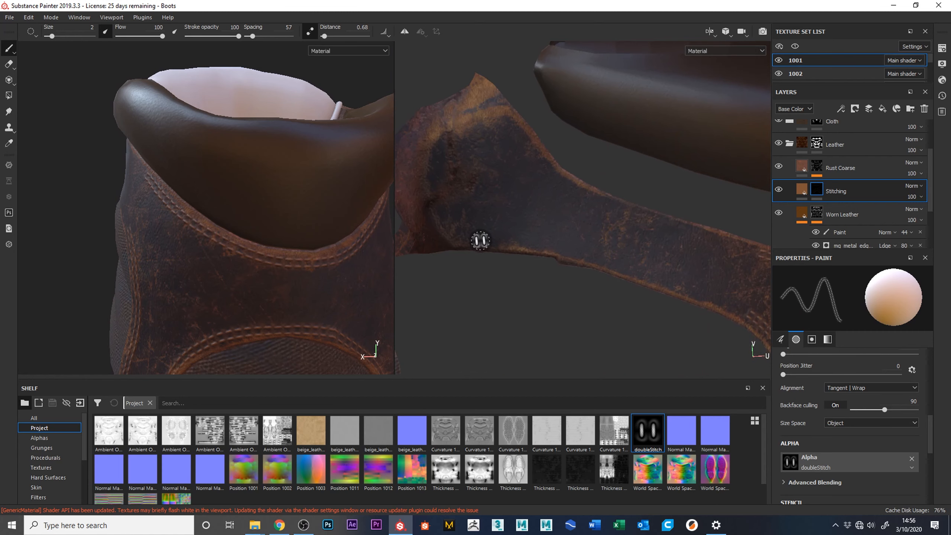
mouse_move(520, 244)
left_mouse_down()
mouse_move(644, 270)
mouse_move(737, 310)
left_mouse_up()
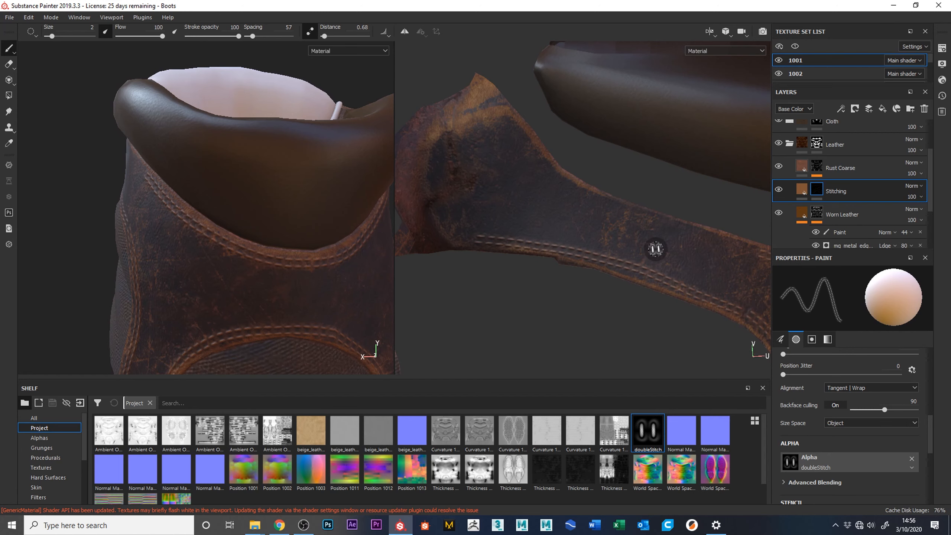
left_click_drag(240, 304, 386, 306, "alt")
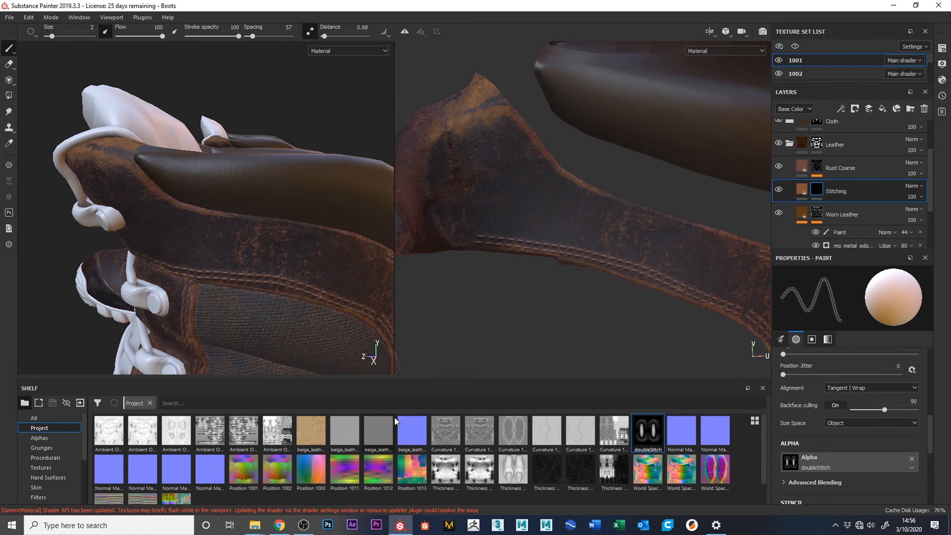
key("ctrl+z")
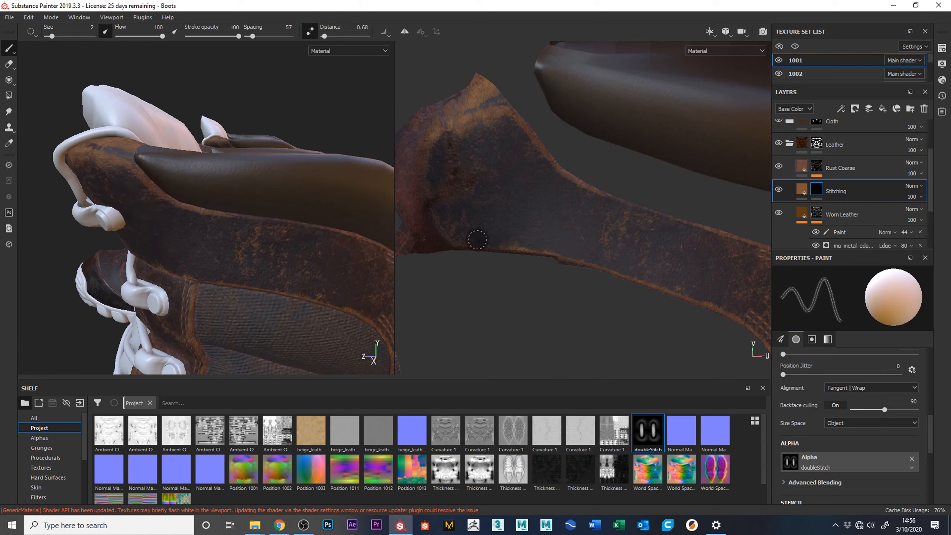
key("ctrl+z")
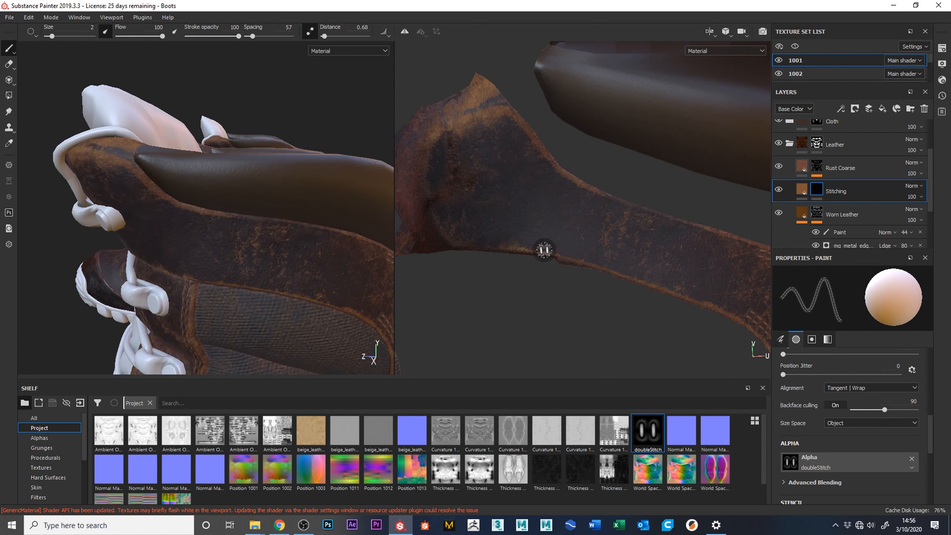
- Paint double stitching along the lower edge of the ankle panel's opposite arm and around its rounded front end
mouse_move(494, 242)
left_mouse_down()
mouse_move(530, 240)
mouse_move(747, 314)
left_mouse_up()
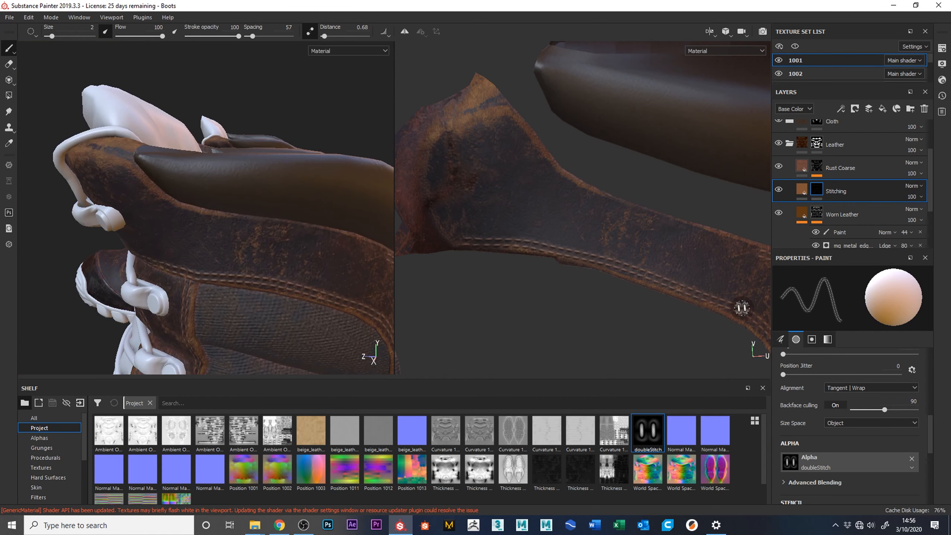
mouse_move(626, 259)
left_mouse_down("alt")
mouse_move(685, 283)
mouse_move(577, 319)
mouse_move(616, 268)
mouse_move(580, 235)
left_mouse_up("alt")
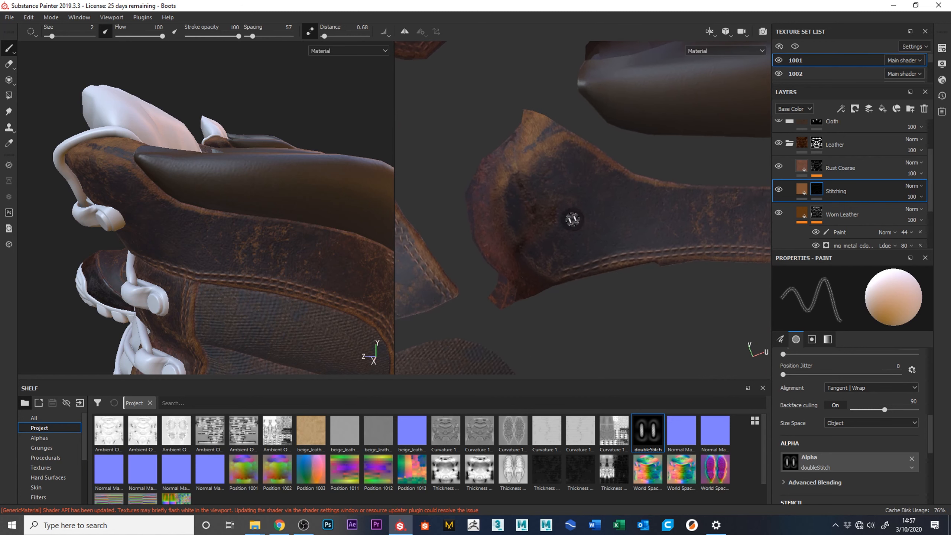
left_click_drag(572, 142, 527, 174)
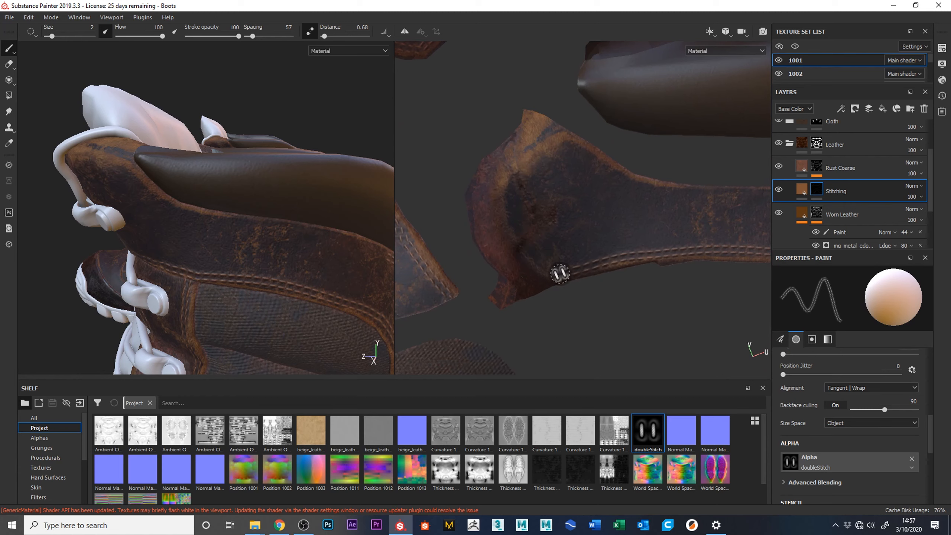
mouse_move(516, 216)
left_mouse_down()
mouse_move(523, 176)
mouse_move(557, 150)
mouse_move(598, 146)
left_mouse_up()
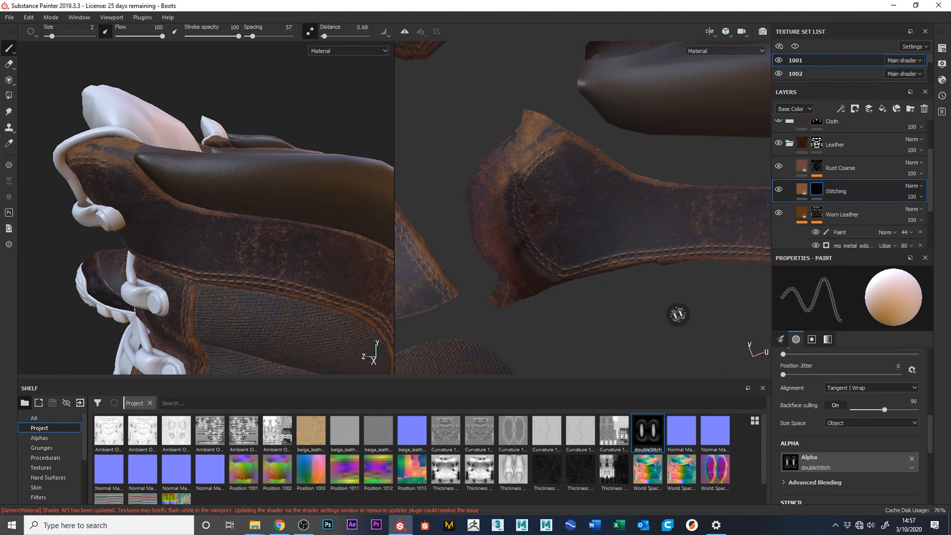
- Paint double stitching along the upper edge of the same arm, from its rounded front end towards the heel
left_click_drag(288, 137, 355, 69, "alt")
right_click_drag(313, 304, 85, 64, "alt")
left_click_drag(330, 315, 311, 271, "alt")
middle_click_drag(668, 273, 570, 269, "alt")
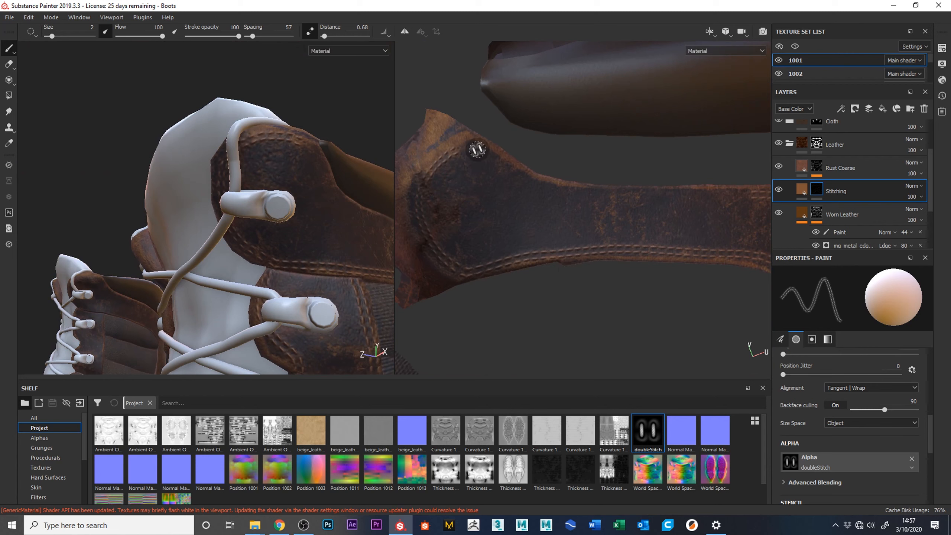
left_click_drag(487, 153, 509, 168)
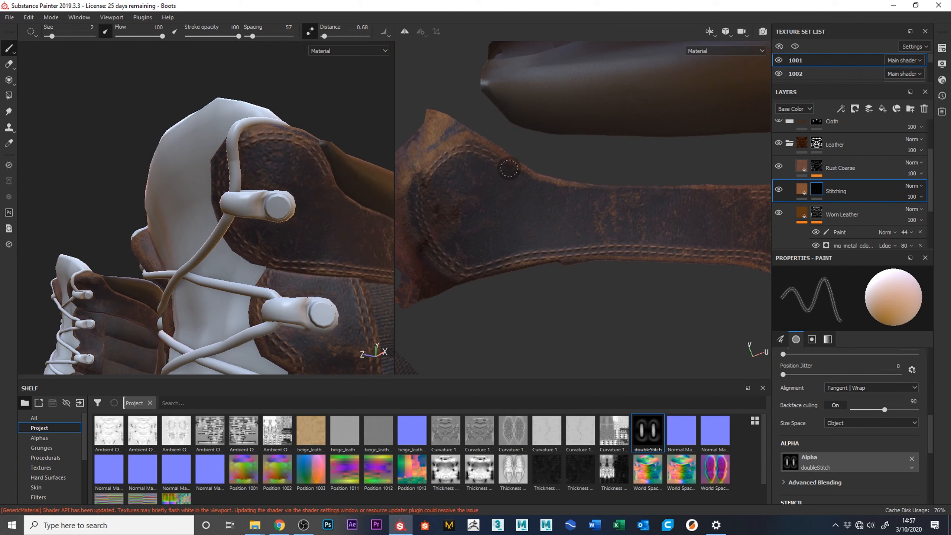
left_click_drag(551, 190, 751, 192)
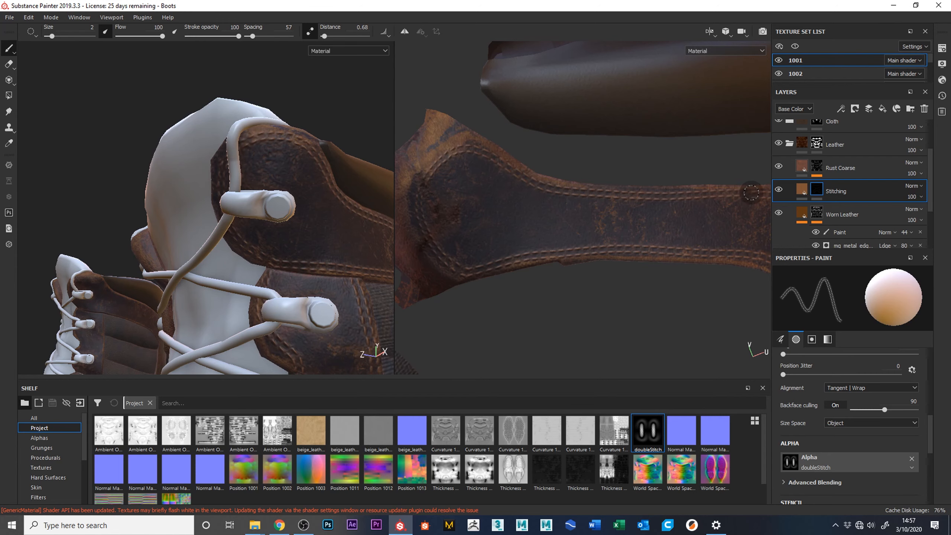
- Examine the ankle panel's stitching around the back of the boot and the other leather pieces in the UV layout
left_click_drag(343, 295, 166, 313, "alt")
middle_click_drag(232, 307, 307, 317, "alt")
left_click_drag(307, 316, 121, 299, "alt")
middle_click_drag(321, 305, 261, 323, "alt")
left_click_drag(326, 304, 301, 317, "alt")
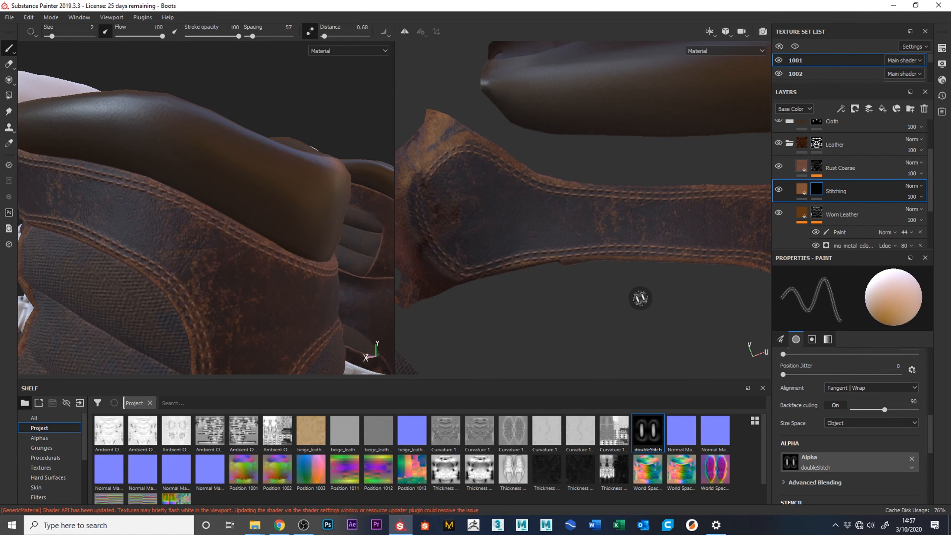
right_click_drag(685, 325, 519, 55, "alt")
middle_click_drag(669, 287, 558, 338, "alt")
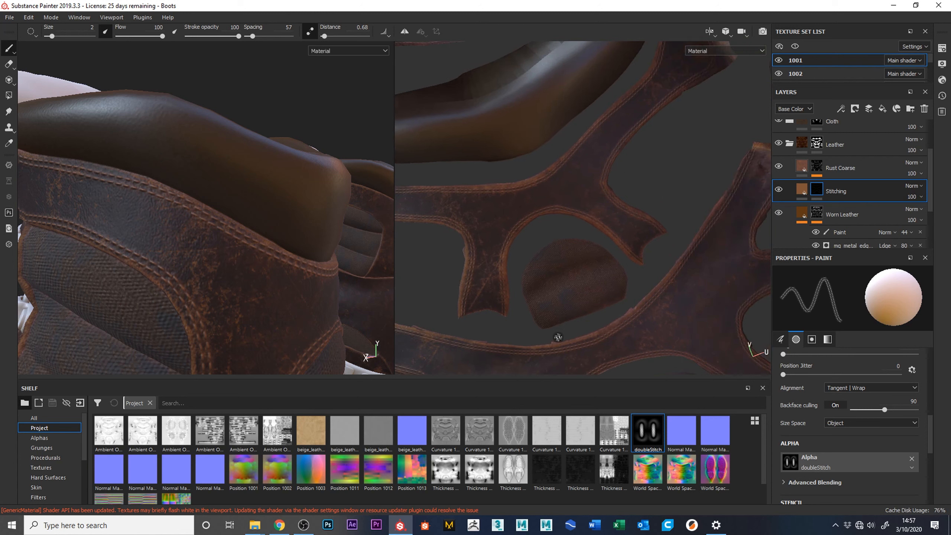
left_click_drag(344, 299, 341, 312, "alt")
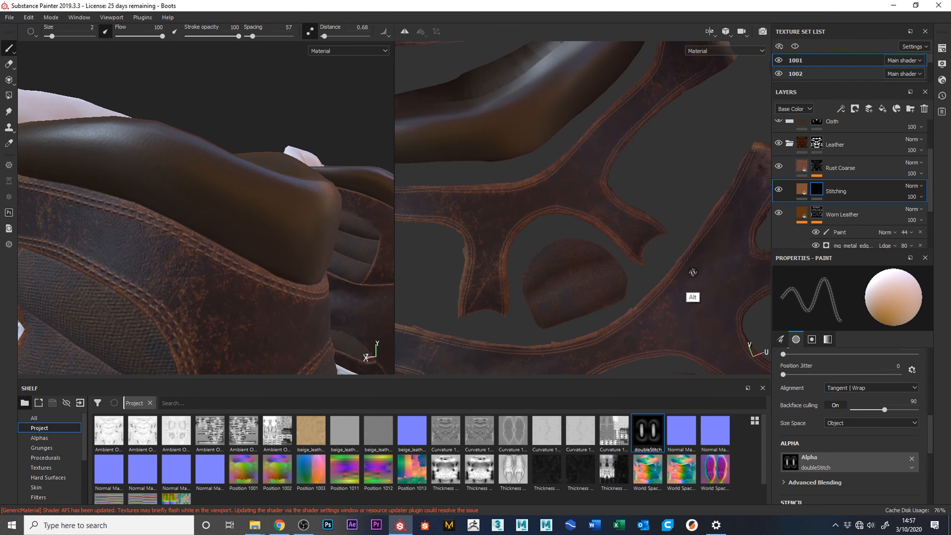
middle_click_drag(675, 297, 642, 241, "alt")
right_click_drag(668, 302, 562, 189, "alt")
middle_click_drag(359, 346, 257, 297, "alt")
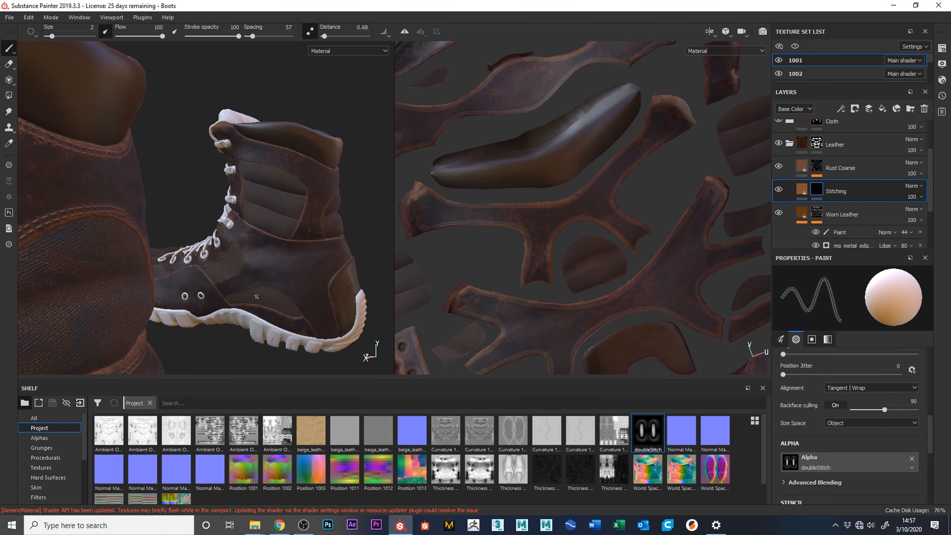
middle_click_drag(736, 296, 685, 285, "alt")
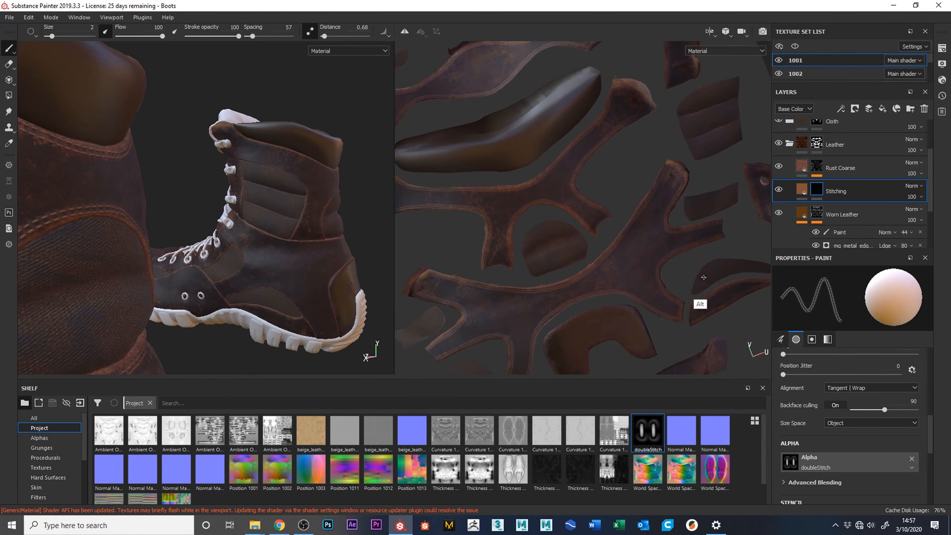
left_click_drag(745, 251, 604, 299, "alt")
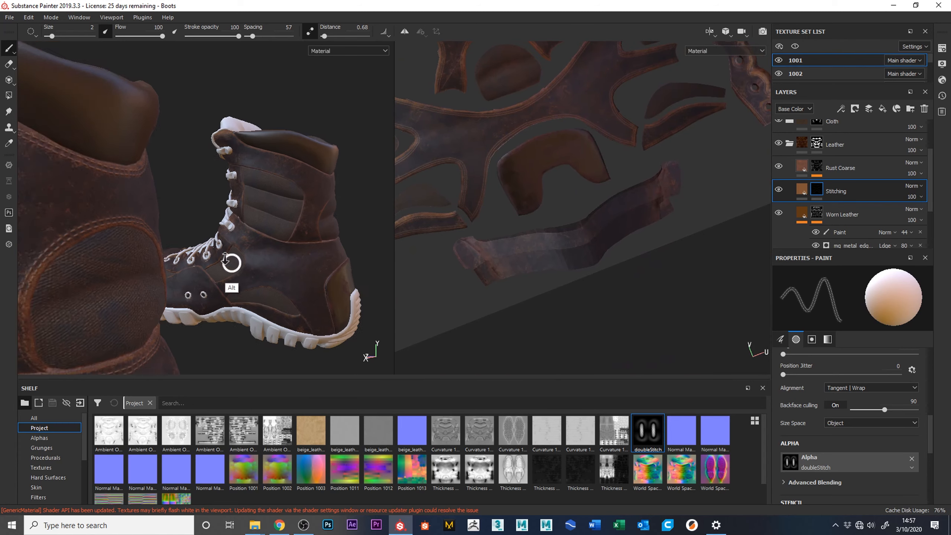
left_click_drag(240, 270, 101, 61, "alt")
left_click_drag(277, 338, 354, 349, "alt")
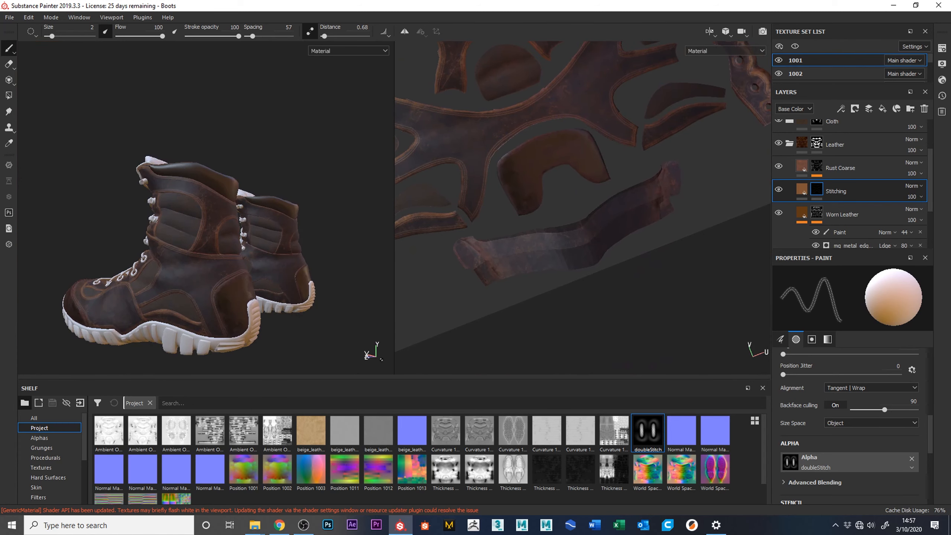
- Show only the 3D view and frame the whole stitched boot from the side
key("F2")
left_click_drag(582, 302, 599, 225, "alt")
right_click_drag(598, 225, 661, 347, "alt")
left_click_drag(675, 301, 678, 282, "alt")
right_click_drag(671, 311, 638, 245, "alt")
left_click_drag(638, 246, 665, 302, "alt")
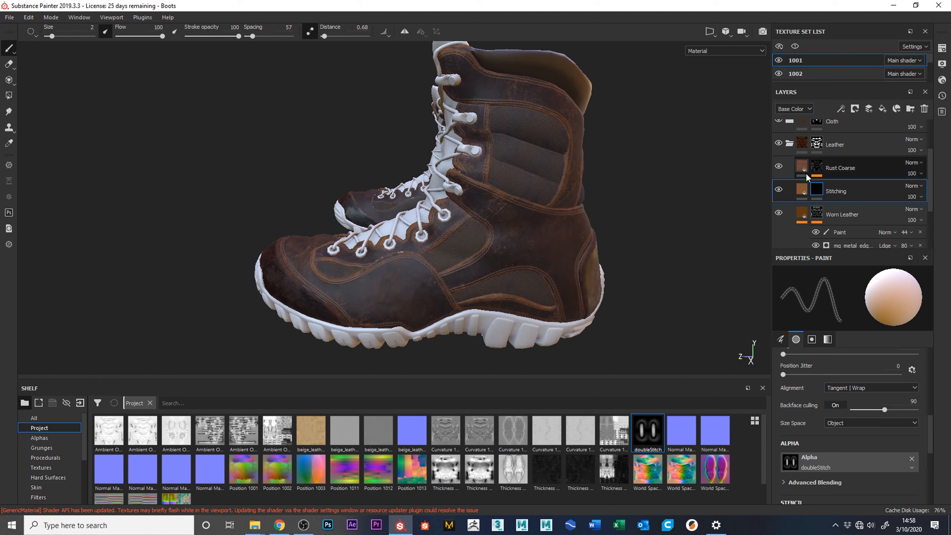
- Preview the boots in the Iray renderer from the side and rear, and return to painting mode
left_click(763, 32)
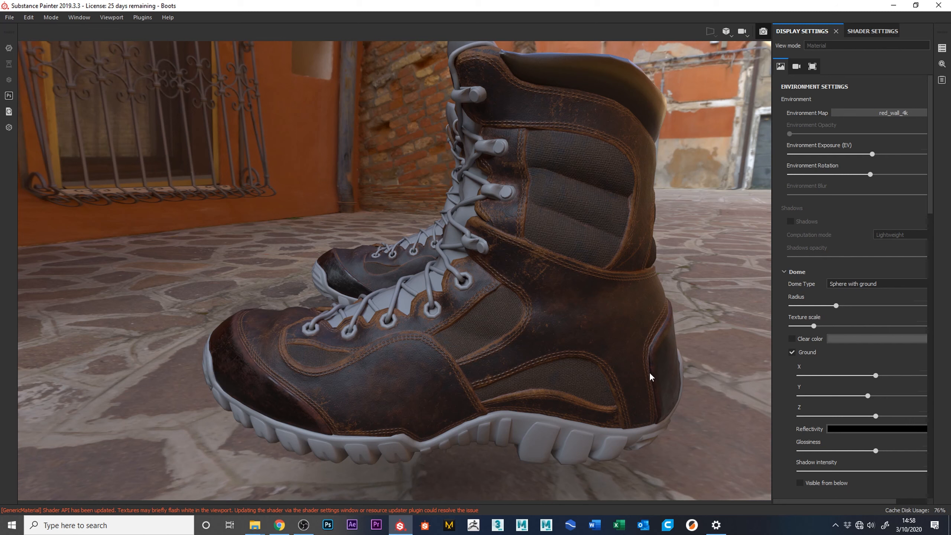
left_click_drag(733, 431, 658, 421, "alt")
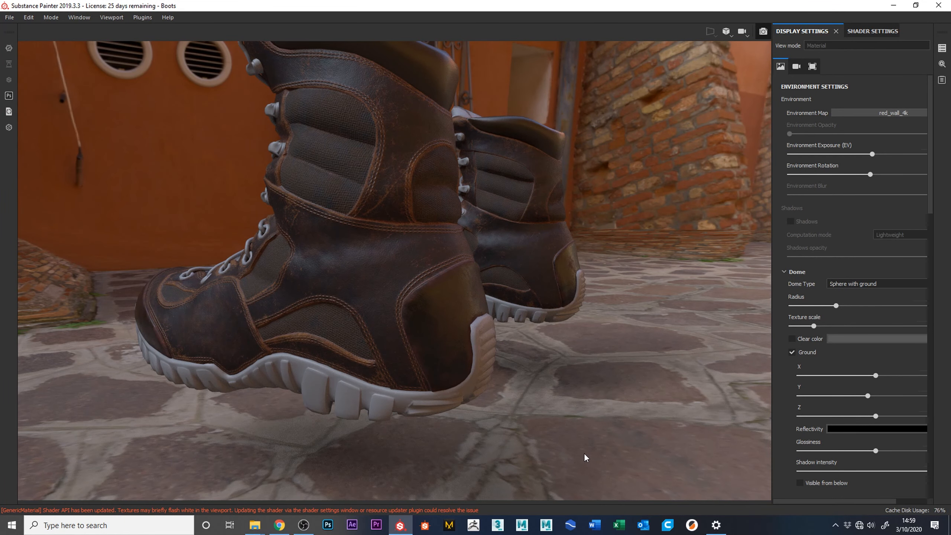
left_click_drag(584, 454, 433, 337, "alt")
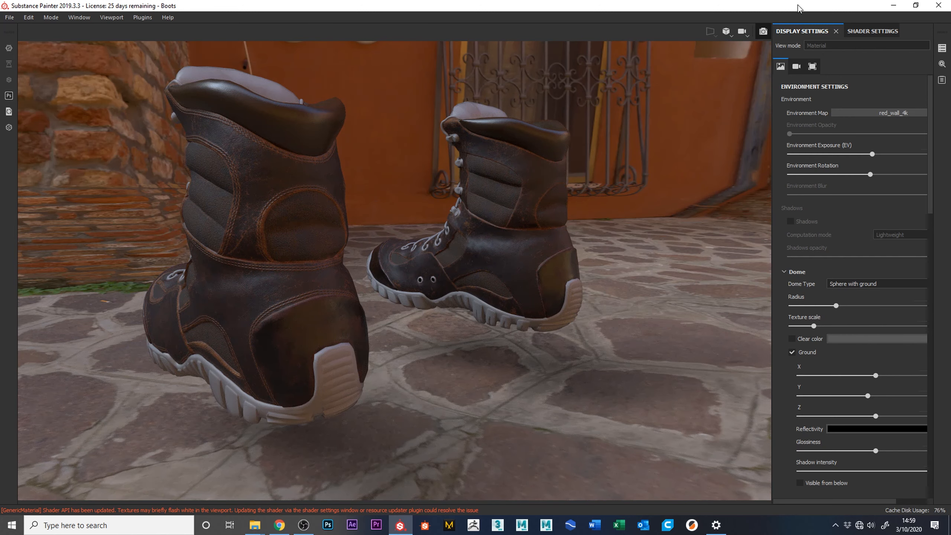
key("F10")
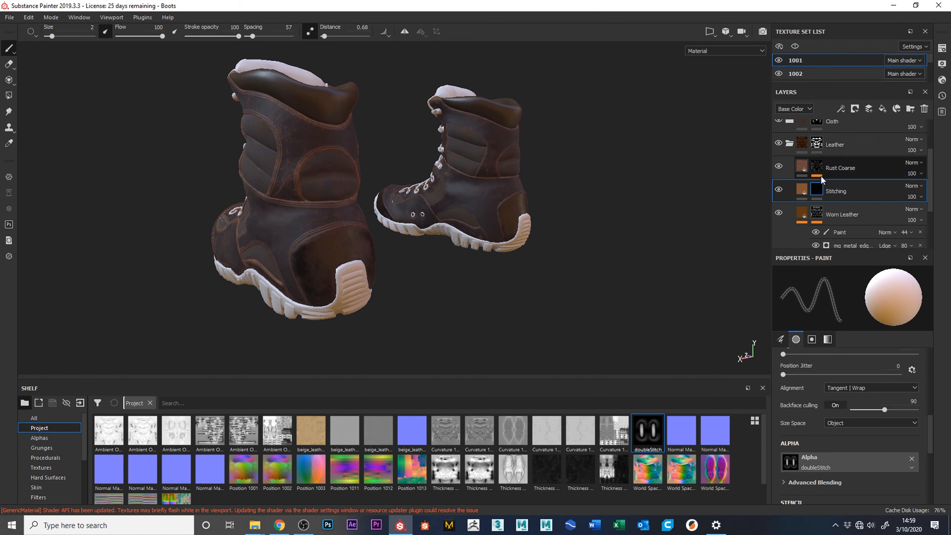
- Set the Polygon Fill tool to UV chunk mode with color 0 on the Leather folder's mask
left_click(817, 143)
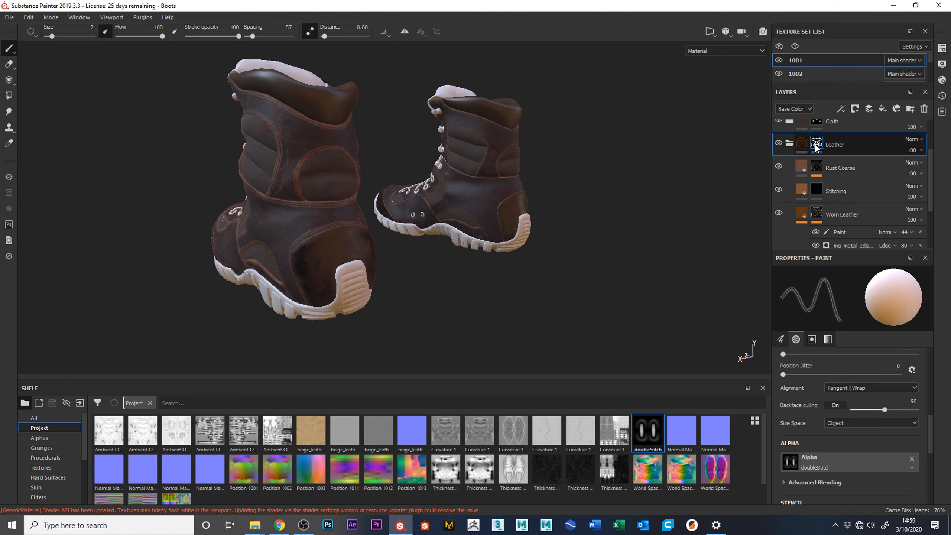
key("4")
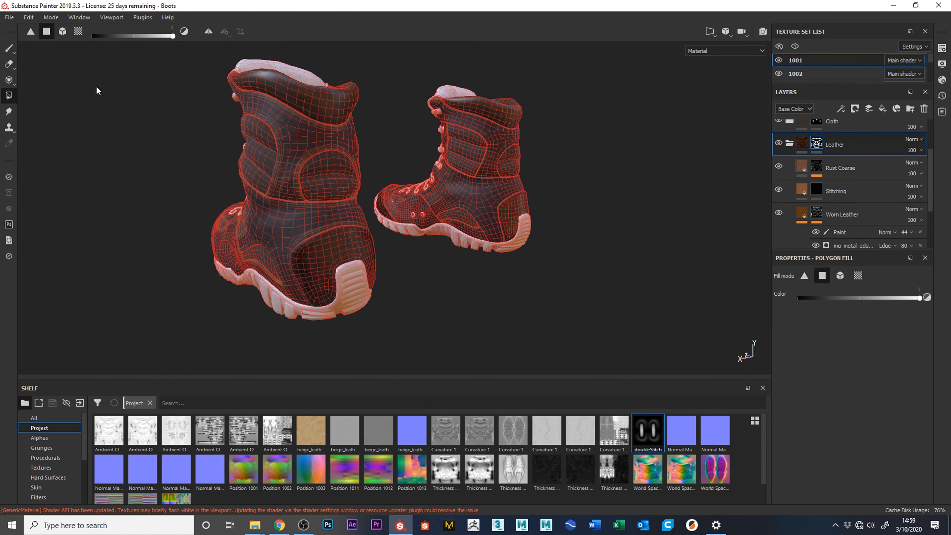
left_click(858, 276)
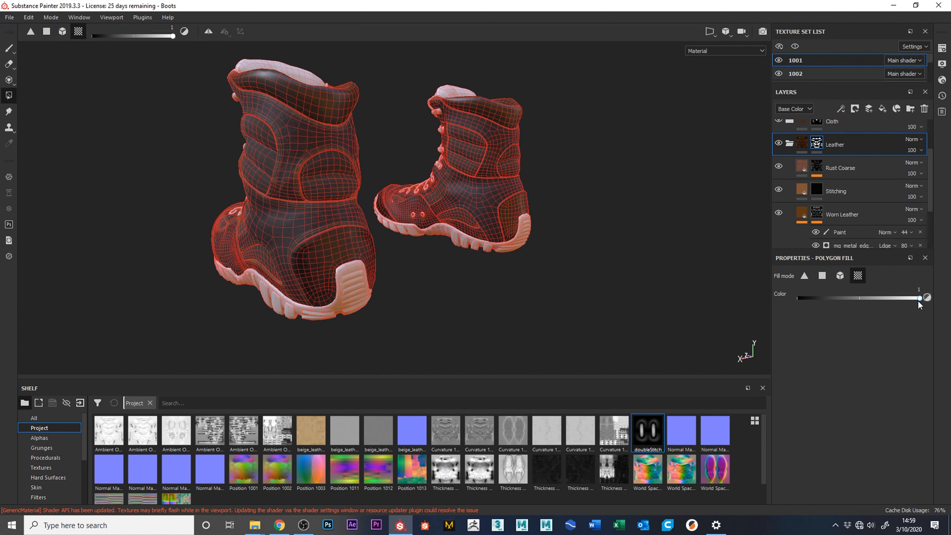
left_click_drag(918, 301, 797, 298)
- Examine the round rear panels above the heel and their leather borders on both boots
middle_click_drag(407, 227, 438, 268, "alt")
right_click_drag(438, 268, 584, 328, "alt")
middle_click_drag(333, 268, 427, 237, "alt")
right_click_drag(427, 236, 538, 287, "alt")
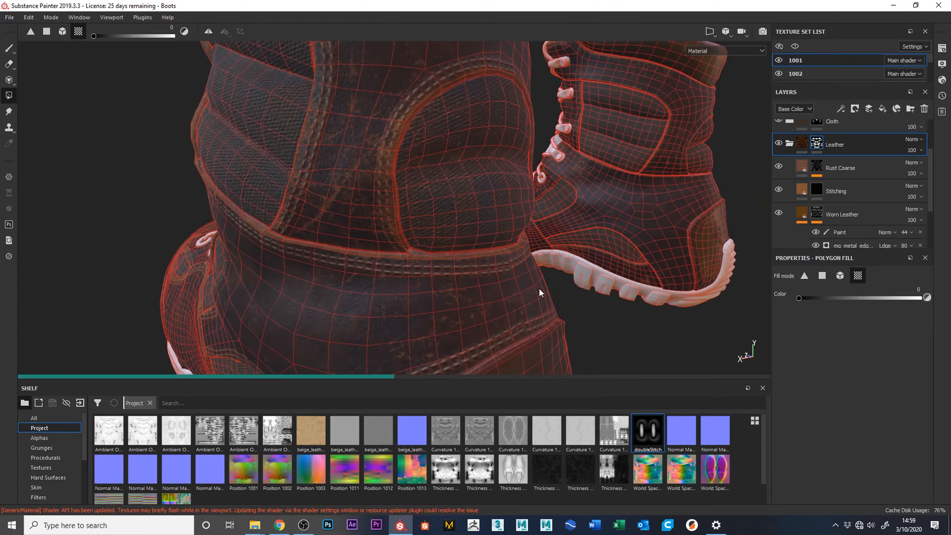
left_click_drag(538, 288, 486, 304, "alt")
right_click_drag(486, 304, 923, 407, "alt")
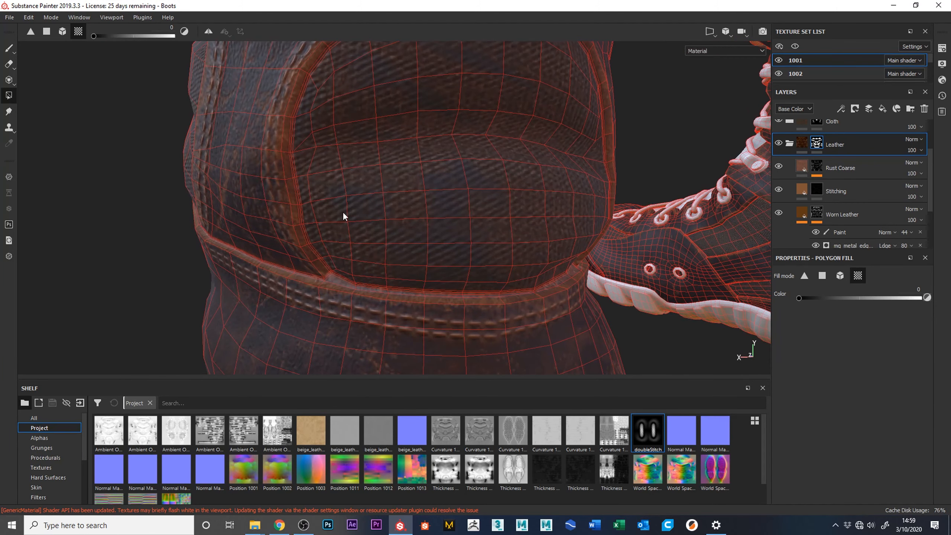
right_click_drag(517, 289, 164, 161, "alt")
left_click_drag(300, 202, 444, 312, "alt")
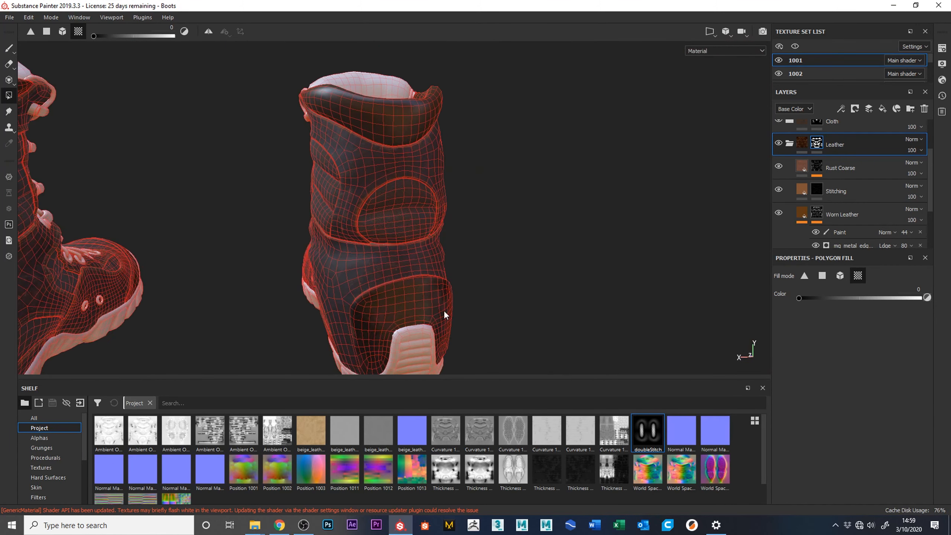
right_click_drag(444, 311, 734, 378, "alt")
middle_click_drag(582, 281, 266, 379, "alt")
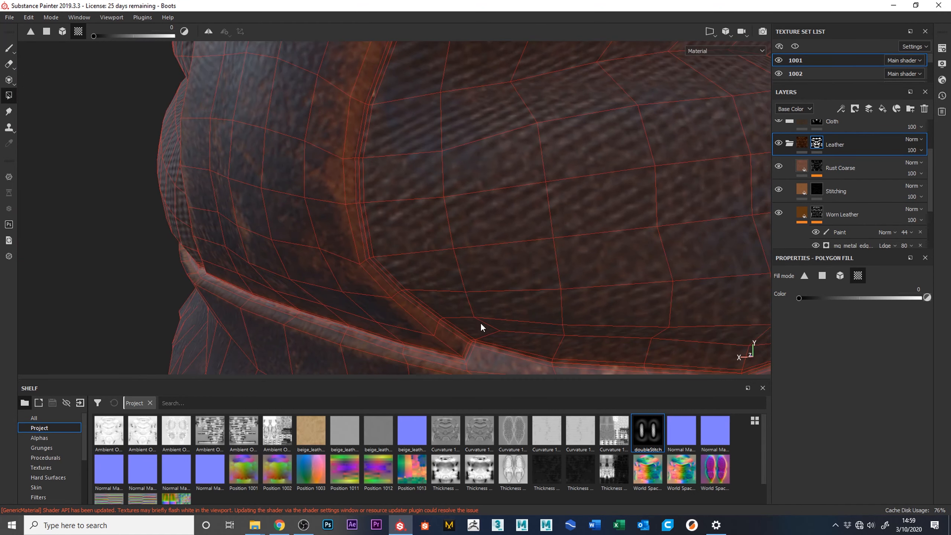
right_click_drag(555, 244, 461, 208, "alt")
right_click_drag(599, 251, 193, 121, "alt")
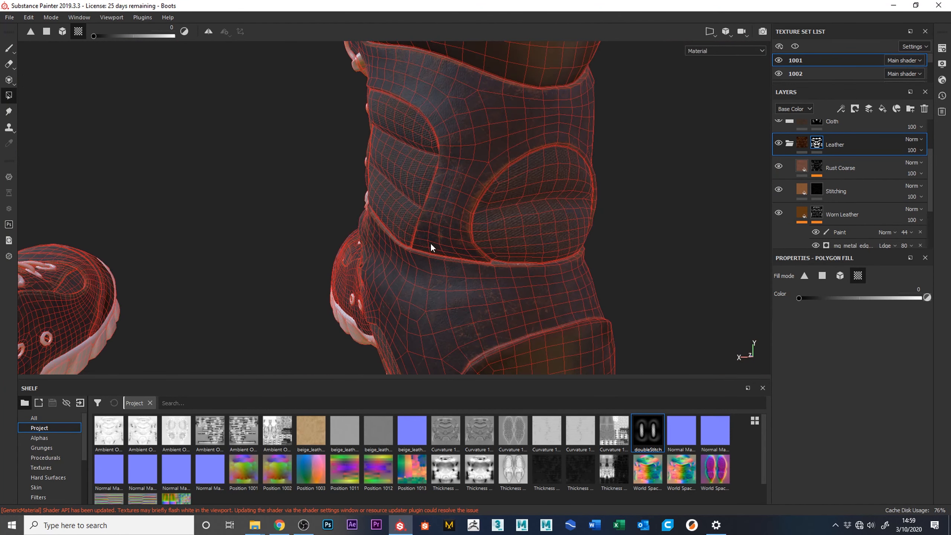
left_click_drag(480, 261, 552, 278, "alt")
right_click_drag(552, 278, 374, 194, "alt")
middle_click_drag(93, 94, 237, 122, "alt")
- Select the Rust Coarse layer and examine the double stitching around the round rear panel of the stitched boot
left_click(832, 164)
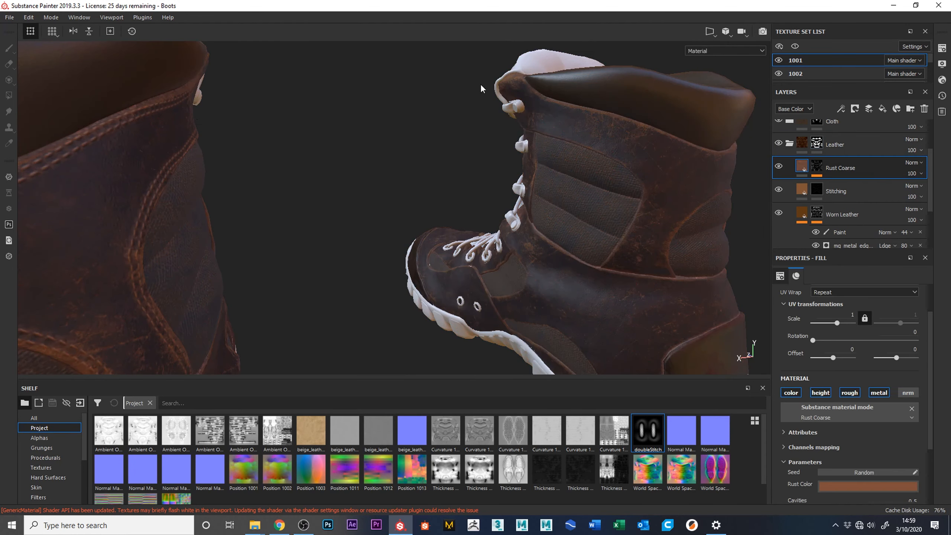
right_click_drag(359, 243, 30, 136, "alt")
left_click_drag(411, 306, 360, 217, "alt")
right_click_drag(225, 173, 292, 196, "alt")
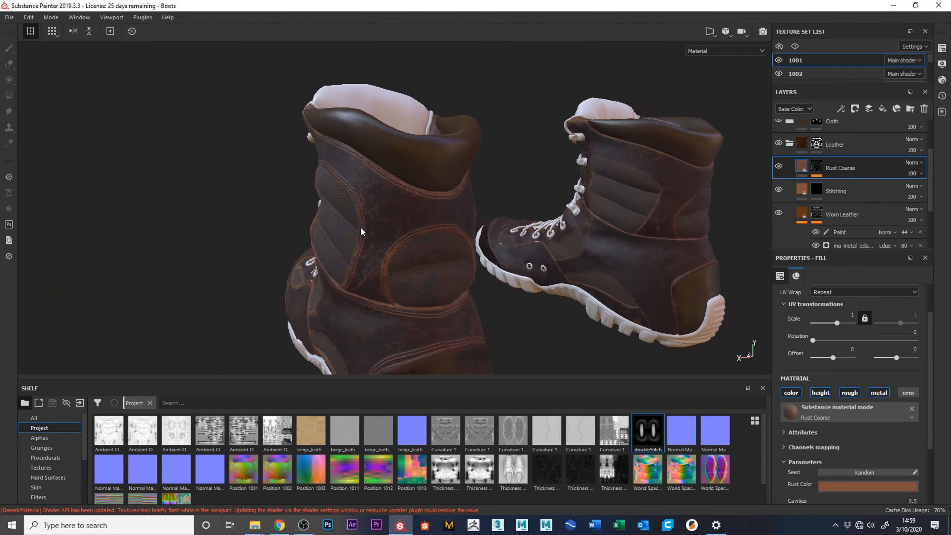
left_click_drag(292, 196, 287, 206, "alt")
right_click_drag(287, 206, 648, 295, "alt")
middle_click_drag(648, 295, 520, 215, "alt")
right_click_drag(360, 232, 486, 277, "alt")
left_click_drag(300, 180, 411, 207, "alt")
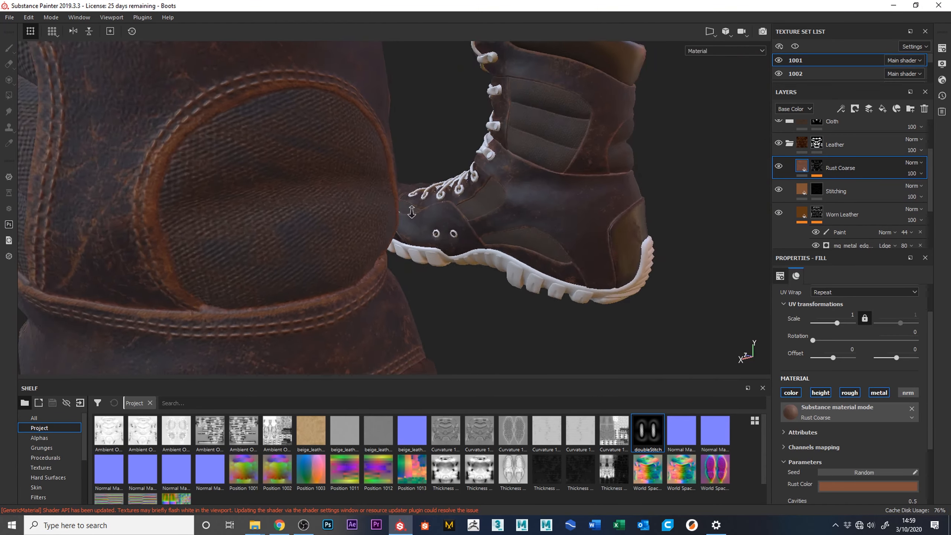
- Examine both boots from the rear round to the front, including the toe, eyelets and lace areas
right_click_drag(412, 207, 131, 121, "alt")
left_click_drag(131, 121, 38, 121, "alt")
right_click_drag(223, 208, 267, 219, "alt")
left_click_drag(267, 219, 263, 189, "alt")
right_click_drag(262, 189, 68, 154, "alt")
middle_click_drag(67, 154, 174, 167, "alt")
left_click_drag(174, 167, 387, 229, "alt")
left_click_drag(451, 272, 449, 250, "alt")
left_click_drag(466, 297, 256, 261, "alt")
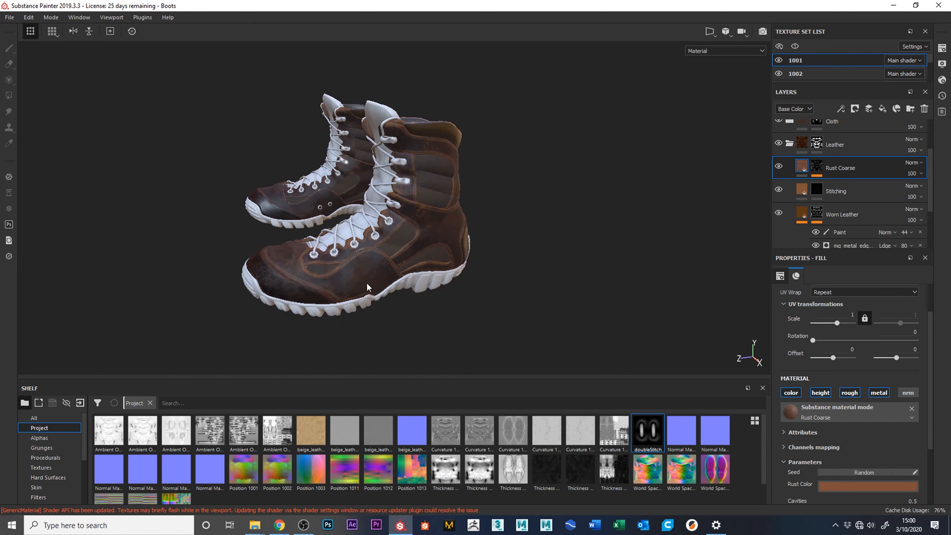
scroll(414, 264, "up", 6)
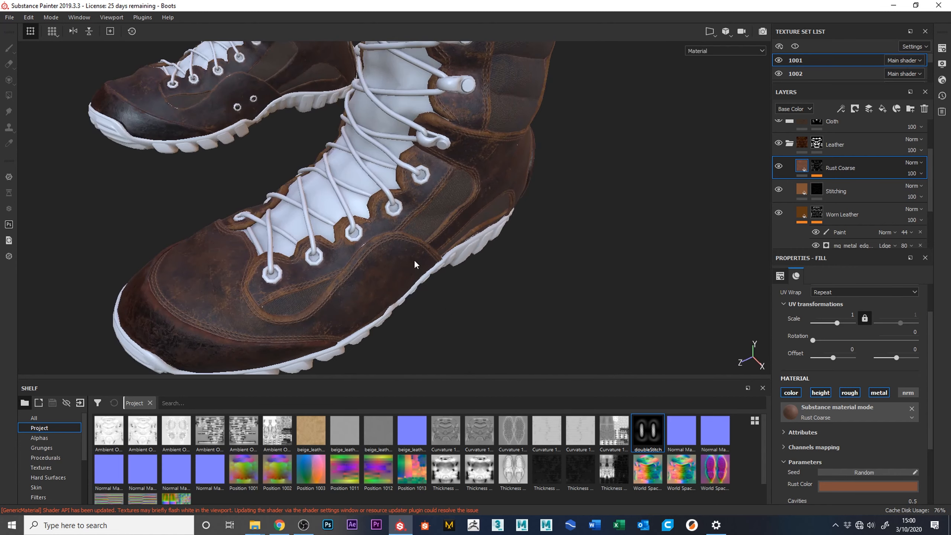
left_click_drag(414, 264, 425, 276, "alt")
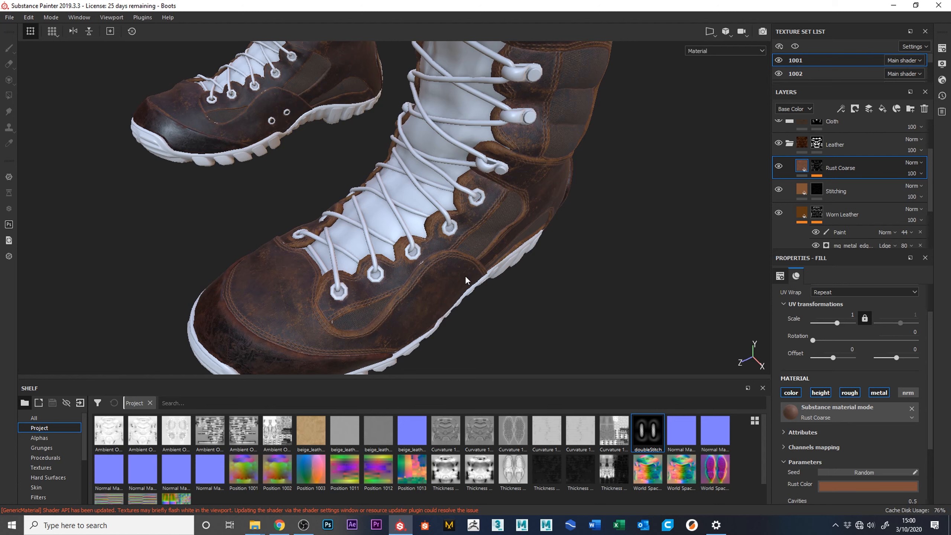
- Enlarge the texture set list to show the sets down to 1013
left_click(457, 227)
scroll(796, 61, "down", 4)
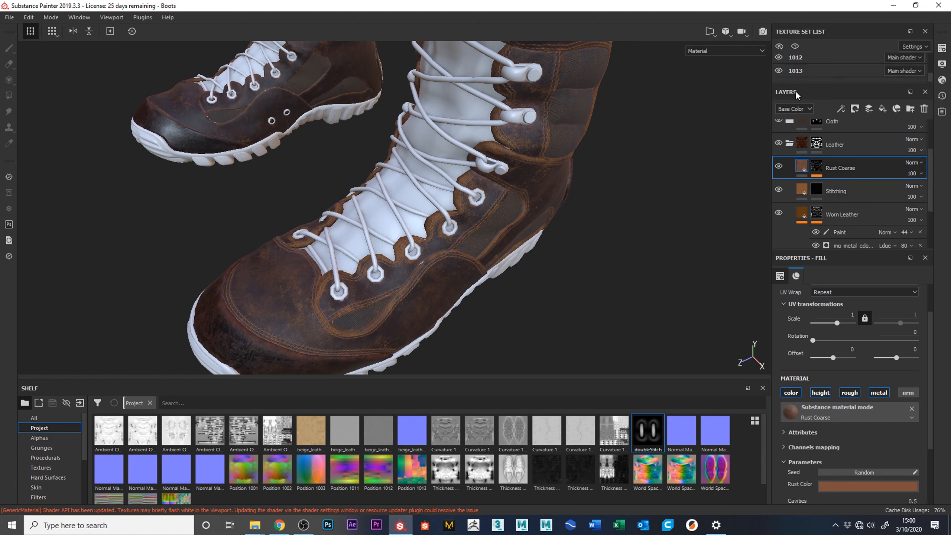
left_click_drag(802, 85, 801, 122)
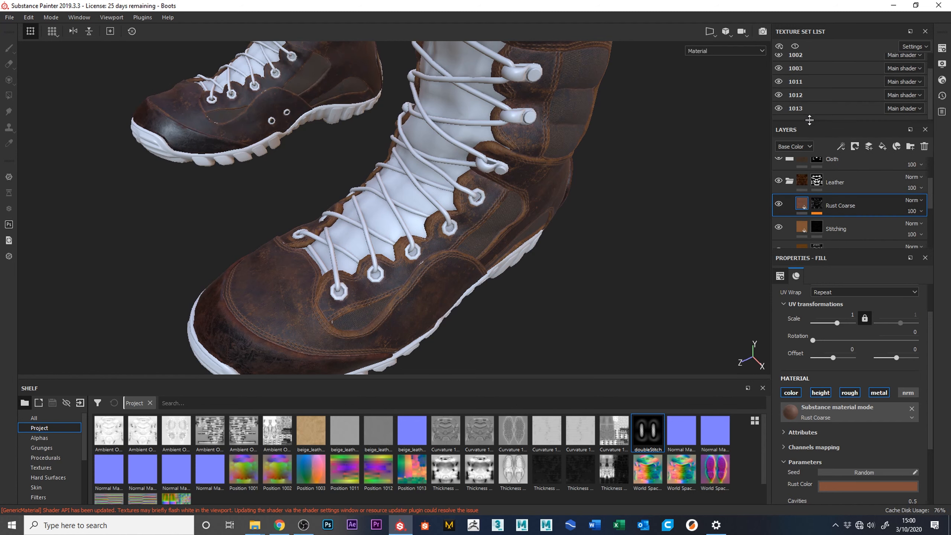
- Toggle the visibility of texture sets 1011 and 1013 to check which boot parts they cover, and select set 1013
left_click(779, 81)
left_click(779, 81)
left_click(779, 108)
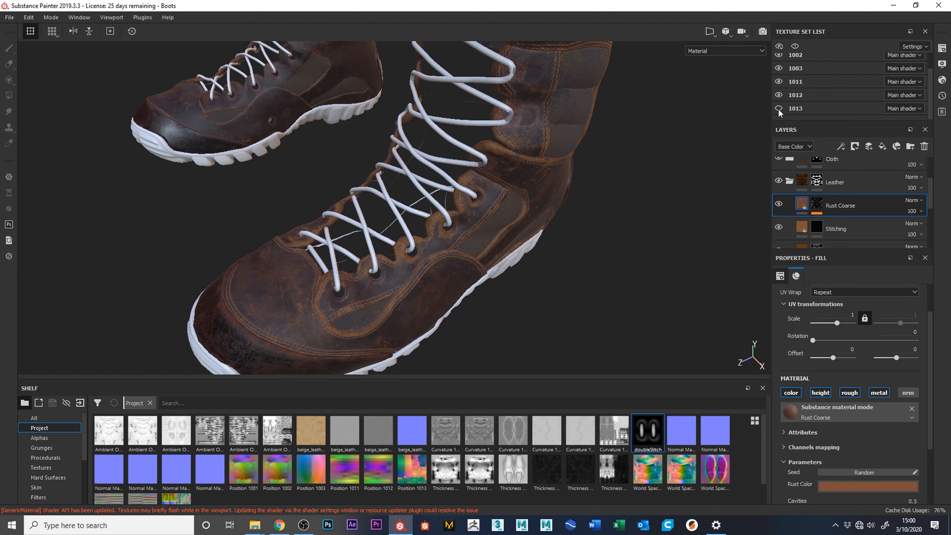
left_click(779, 108)
left_click(801, 108)
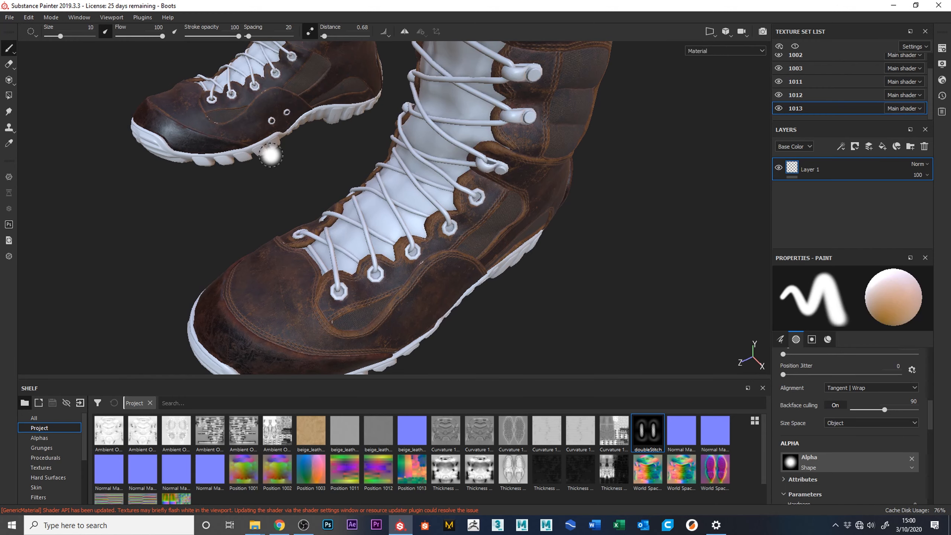
- Show the 3D and UV views side by side and frame the whole UV layout of set 1013 upright
key("F1")
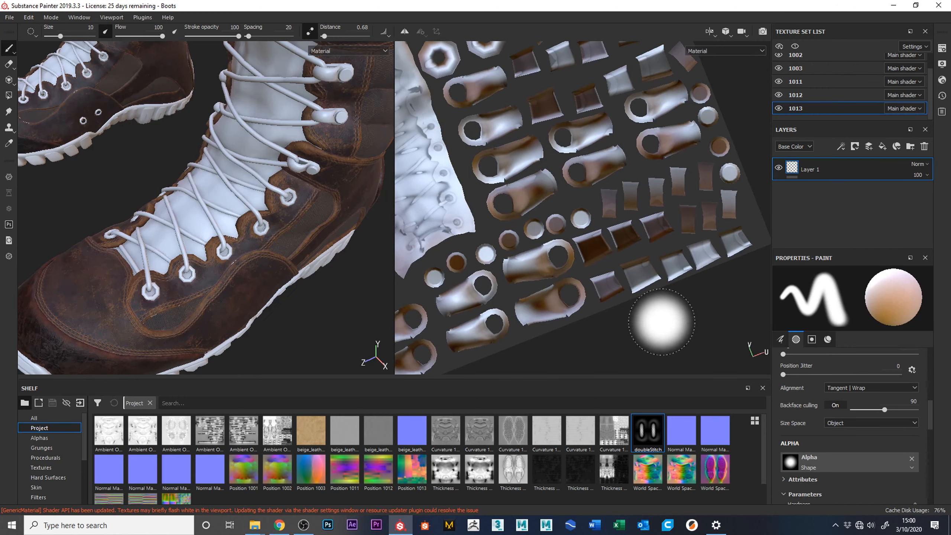
right_click_drag(659, 326, 461, 225, "alt")
mouse_move(564, 279)
left_mouse_down("alt")
mouse_move(577, 279)
mouse_move(419, 277)
left_mouse_up("alt")
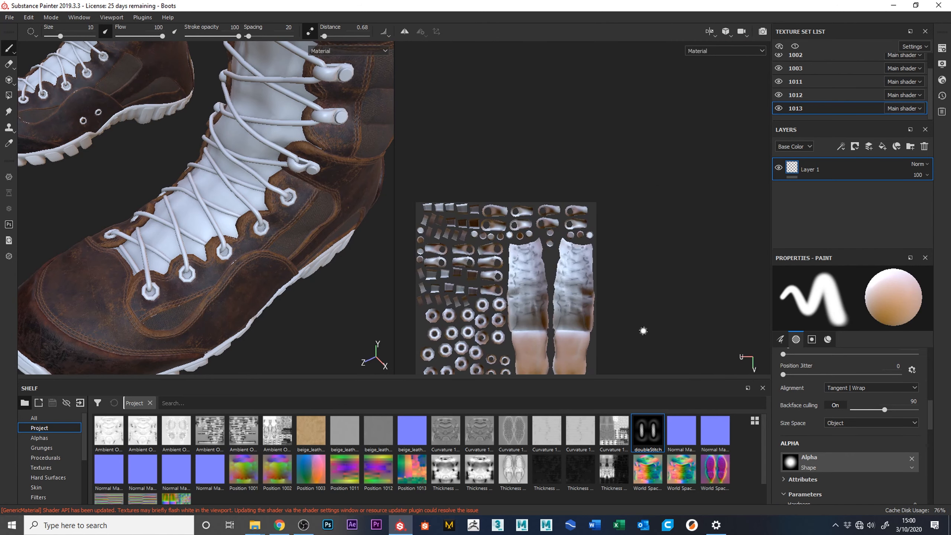
left_click_drag(515, 304, 670, 336, "alt")
middle_click_drag(606, 327, 659, 222, "alt")
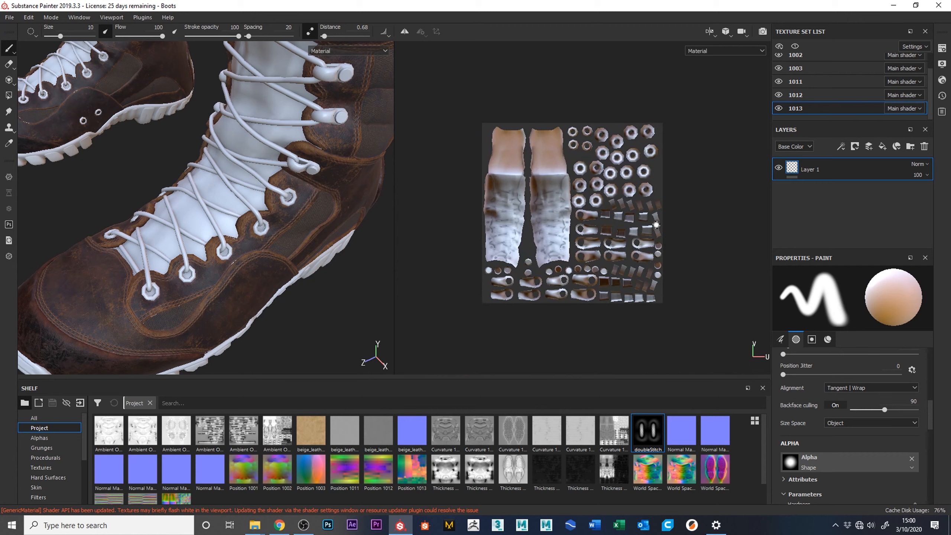
right_click_drag(564, 281, 614, 290, "alt")
middle_click_drag(609, 288, 575, 307, "alt")
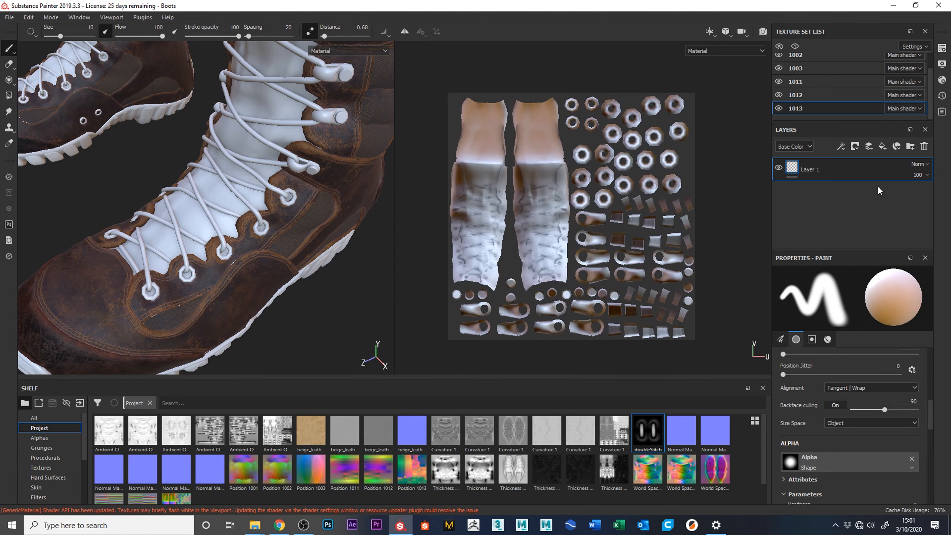
- Delete the empty default layer of set 1013 and apply the Brass Pure material as a fill layer
key("Delete")
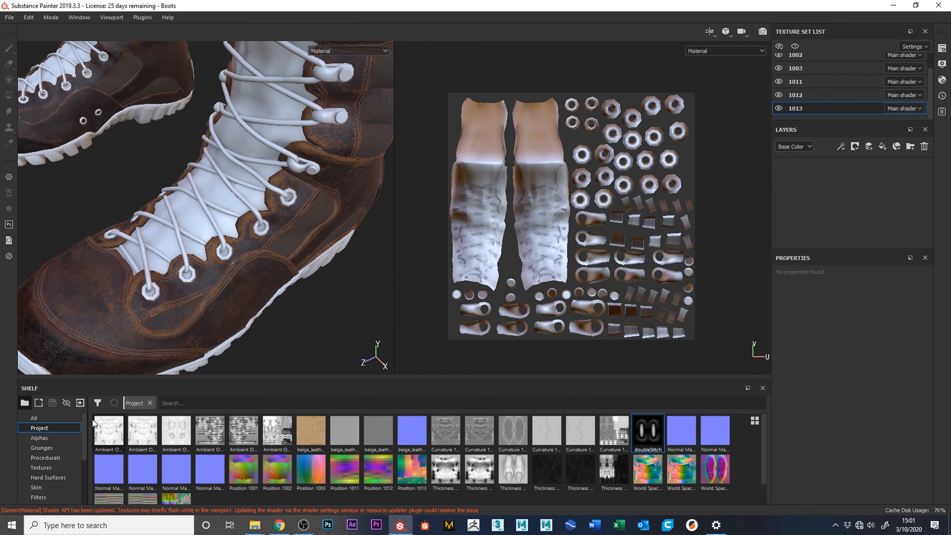
left_click_drag(84, 455, 86, 483)
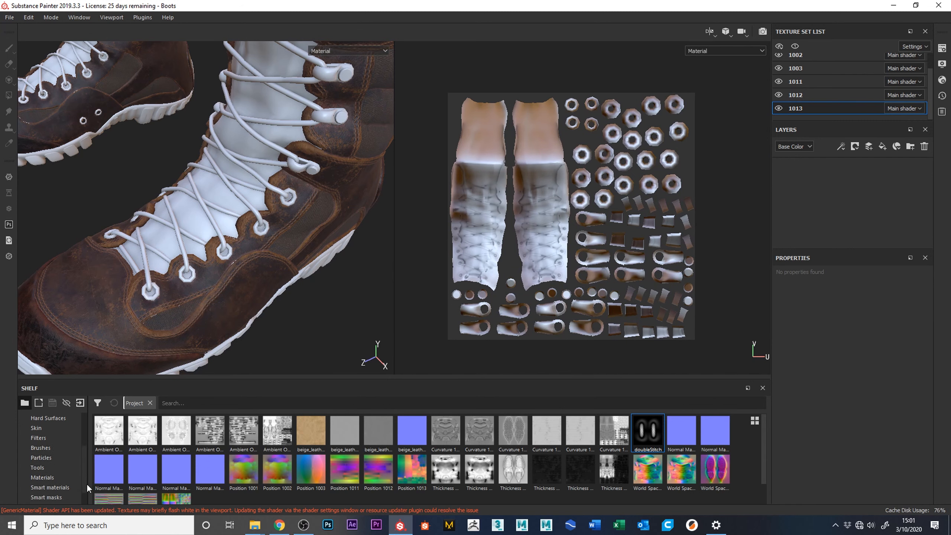
left_click(54, 478)
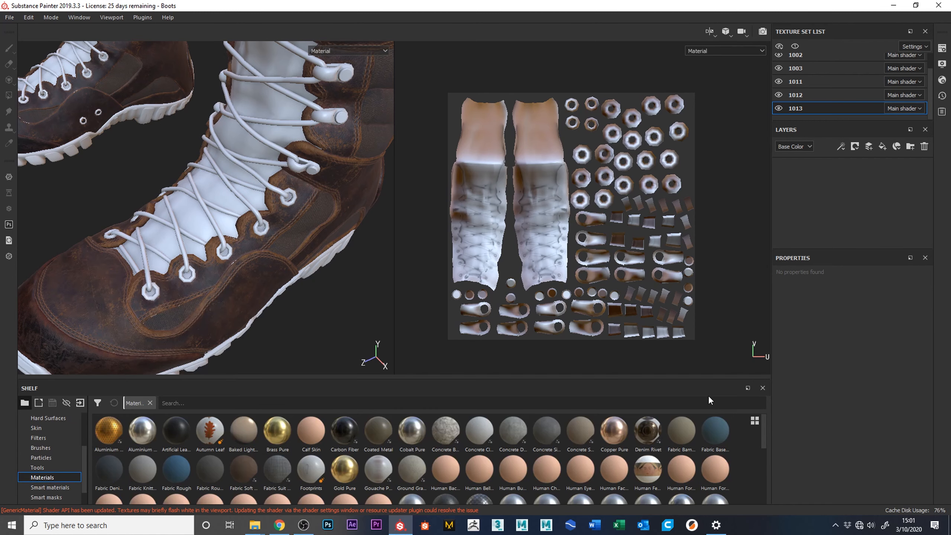
mouse_move(760, 432)
left_mouse_down()
mouse_move(758, 480)
mouse_move(759, 427)
left_mouse_up()
left_click_drag(278, 436, 606, 278)
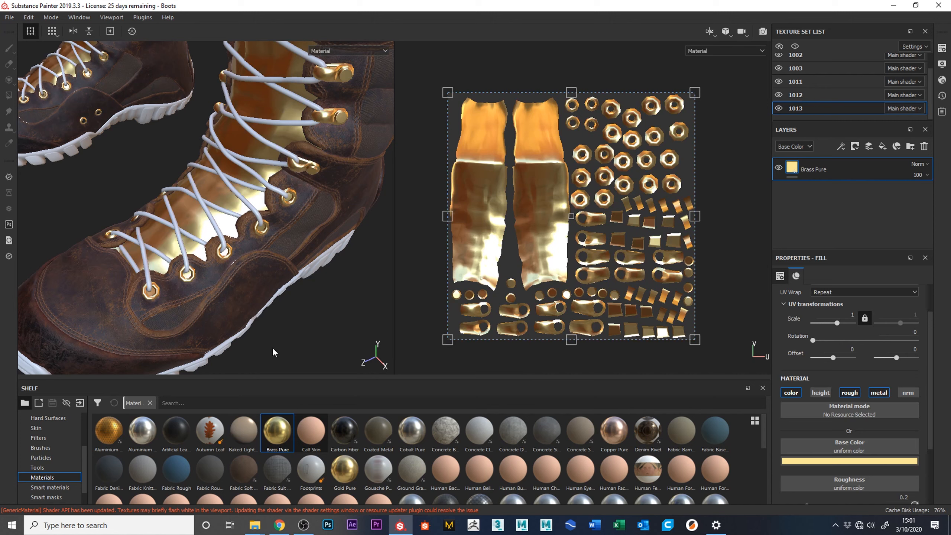
- Place the Brass Pure layer in a new folder named Brass and add a black mask to the folder
left_click(911, 146)
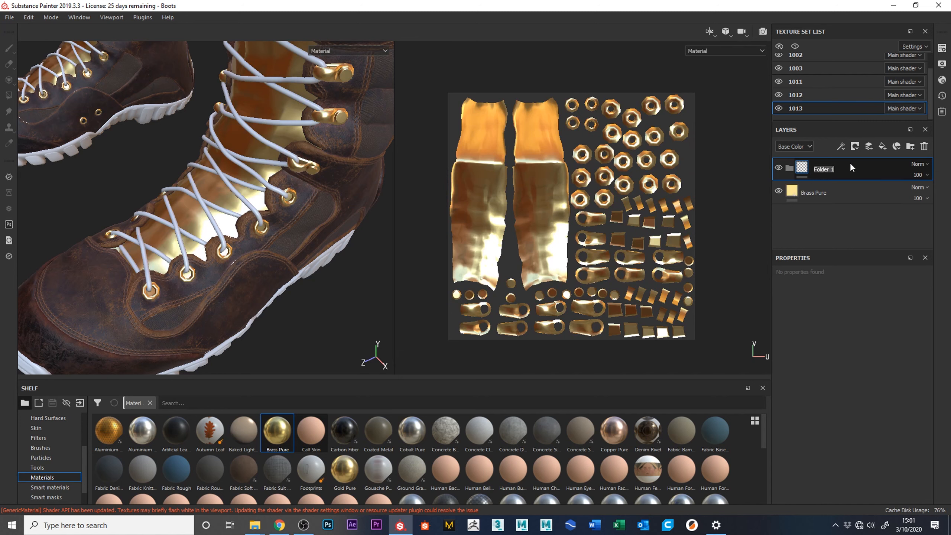
type("Brass")
left_click_drag(807, 192, 809, 168)
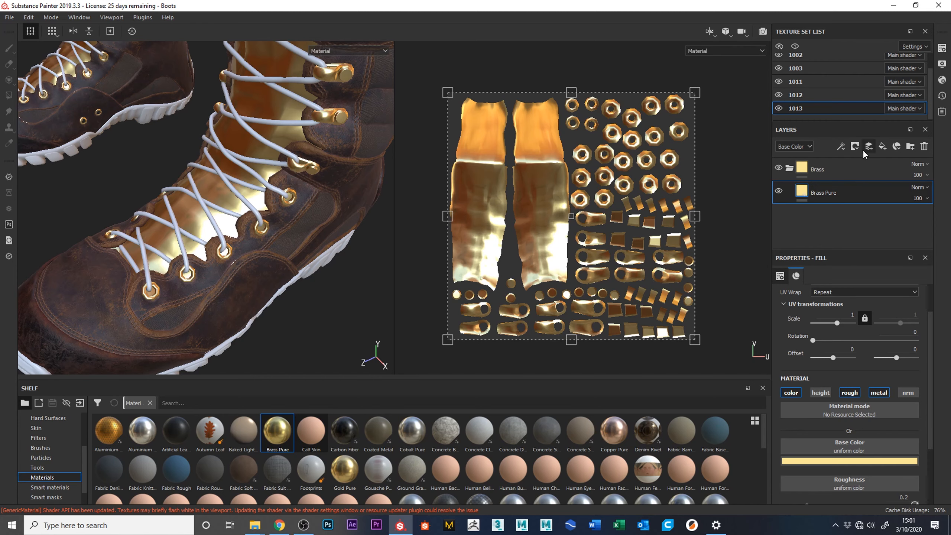
left_click(820, 170)
left_click(855, 148)
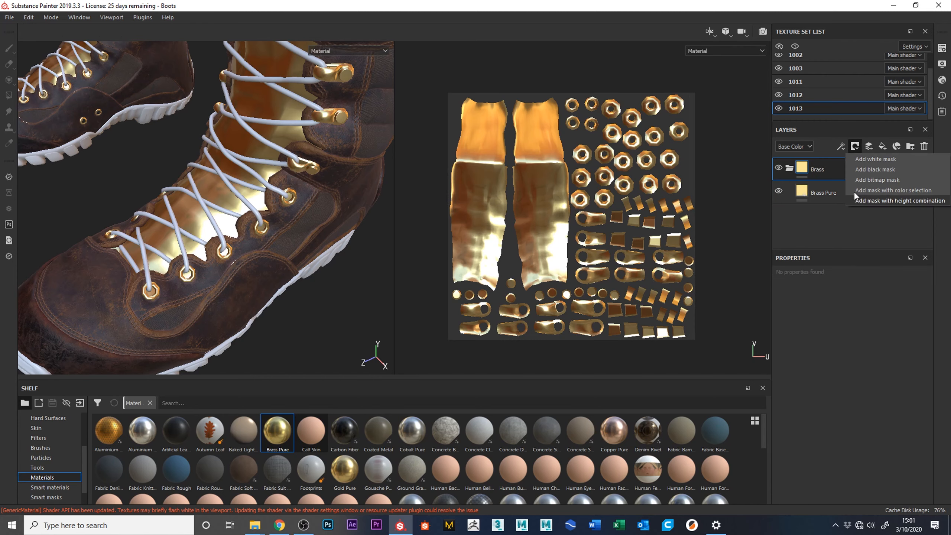
left_click(878, 170)
- Reveal the brass on all eyelets, lace hooks and rivets with polygon fill on the Brass folder's mask, excluding the two tongue pieces
key("4")
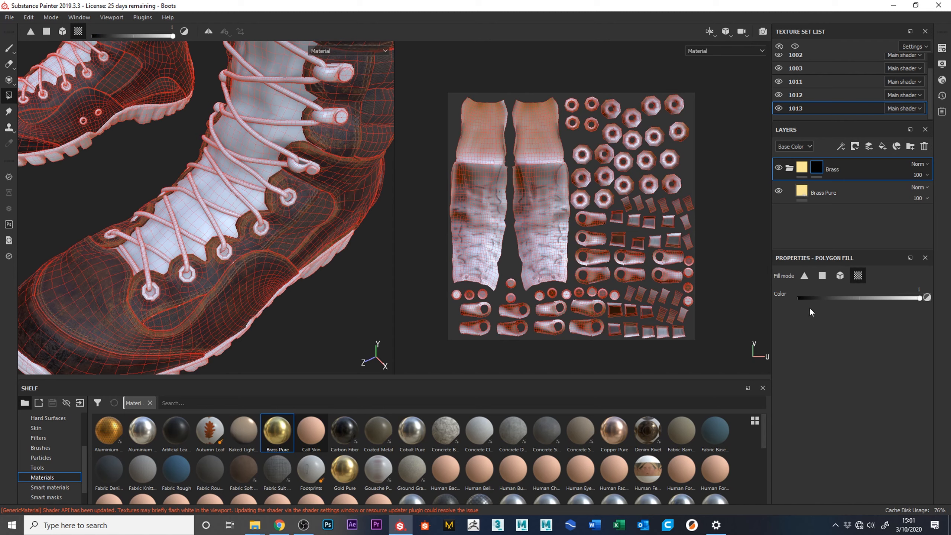
left_click_drag(718, 350, 586, 103)
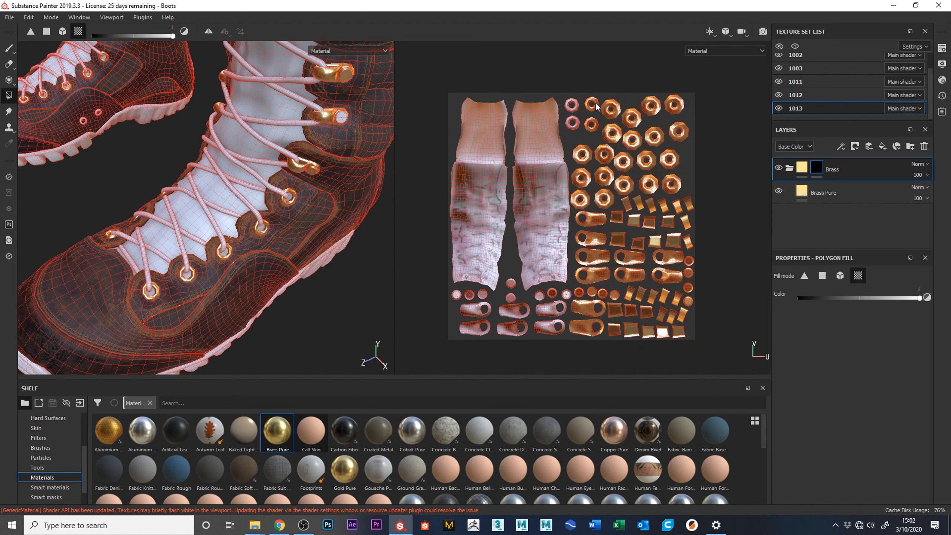
left_click(571, 100)
left_click_drag(429, 351, 536, 308)
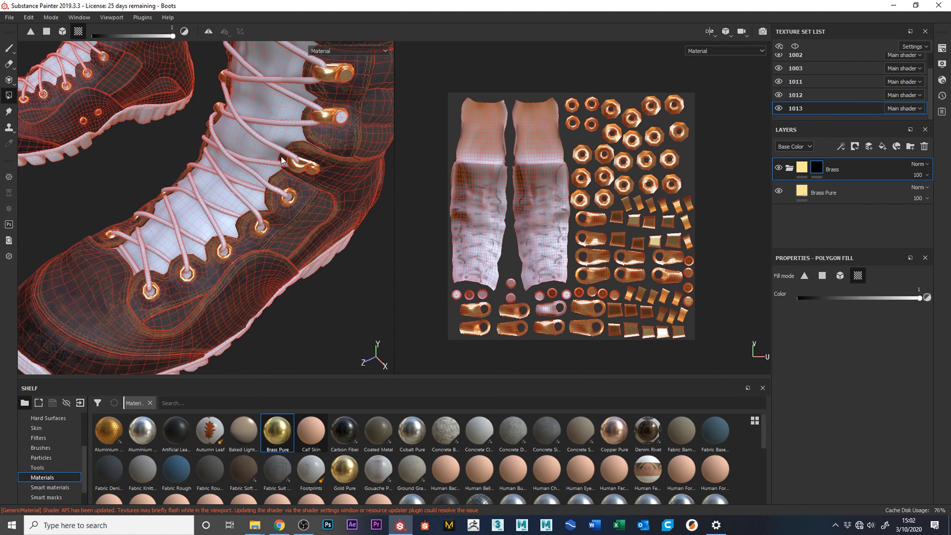
left_click_drag(434, 339, 564, 299)
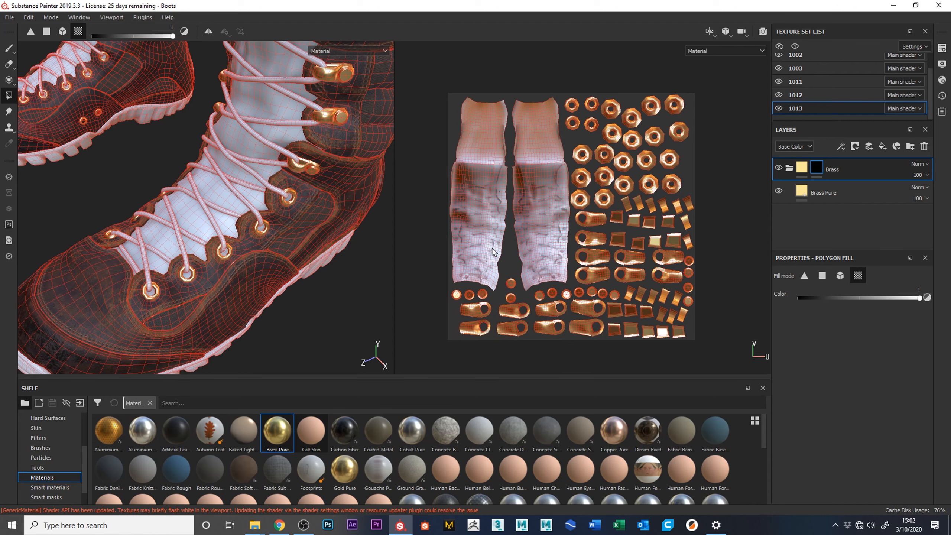
key("alt")
left_click_drag(339, 344, 344, 303, "alt")
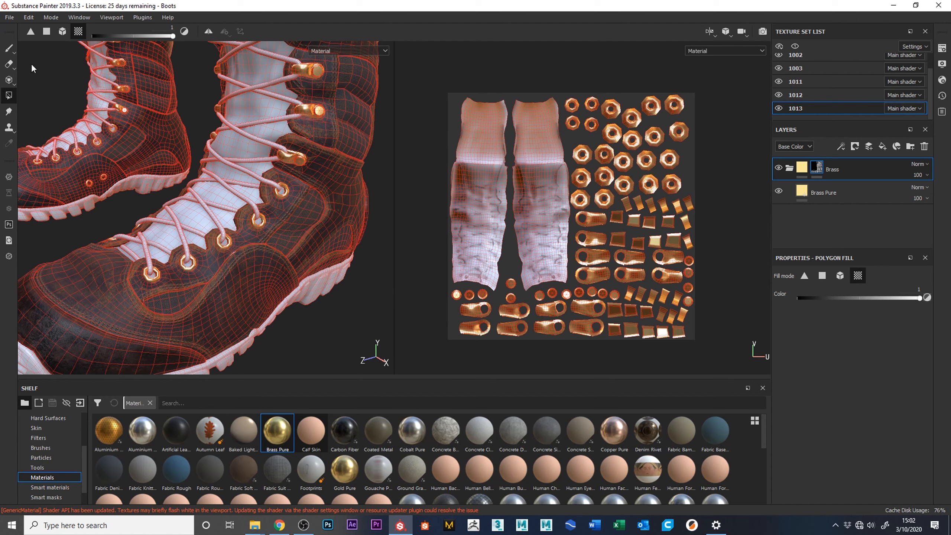
left_click(9, 48)
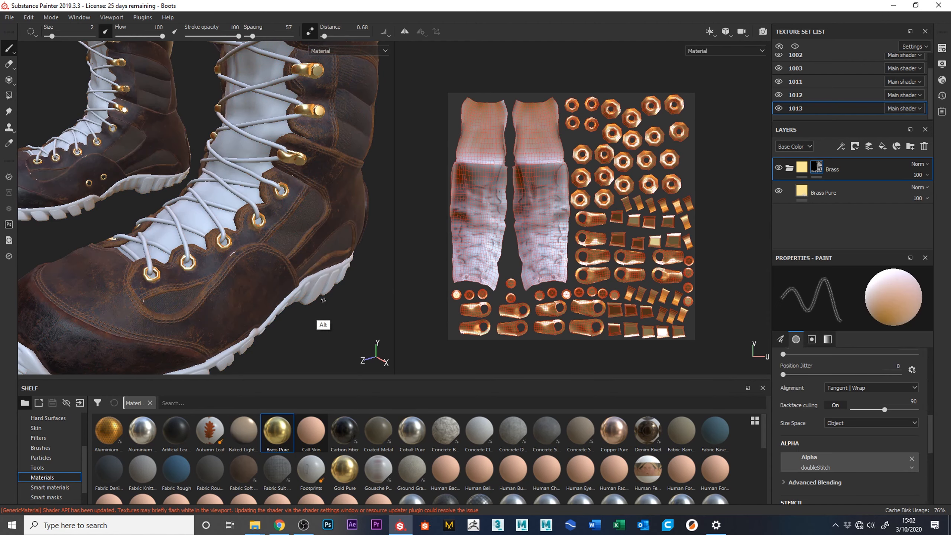
left_click_drag(320, 279, 365, 289, "alt")
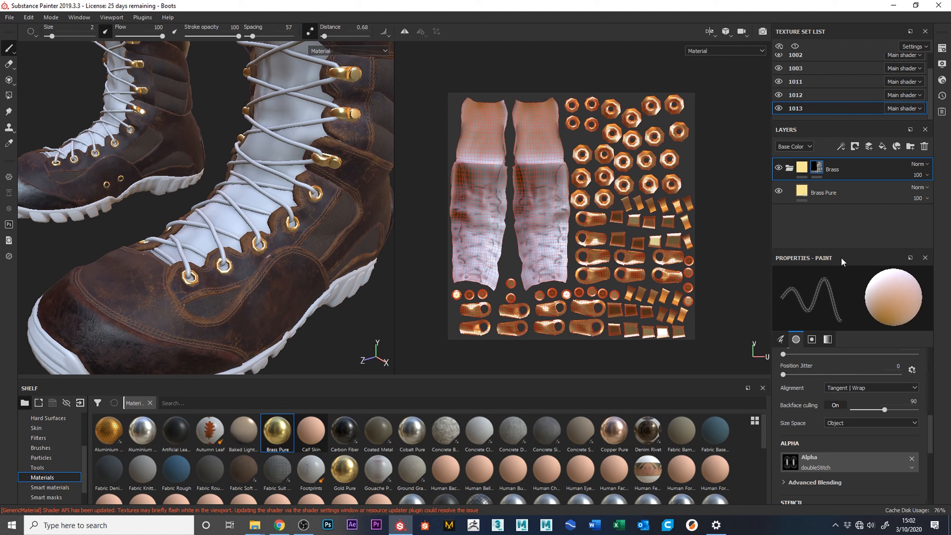
- Raise the Brass Pure layer's roughness to about 0.40
left_click(870, 199)
left_click_drag(929, 384, 928, 402)
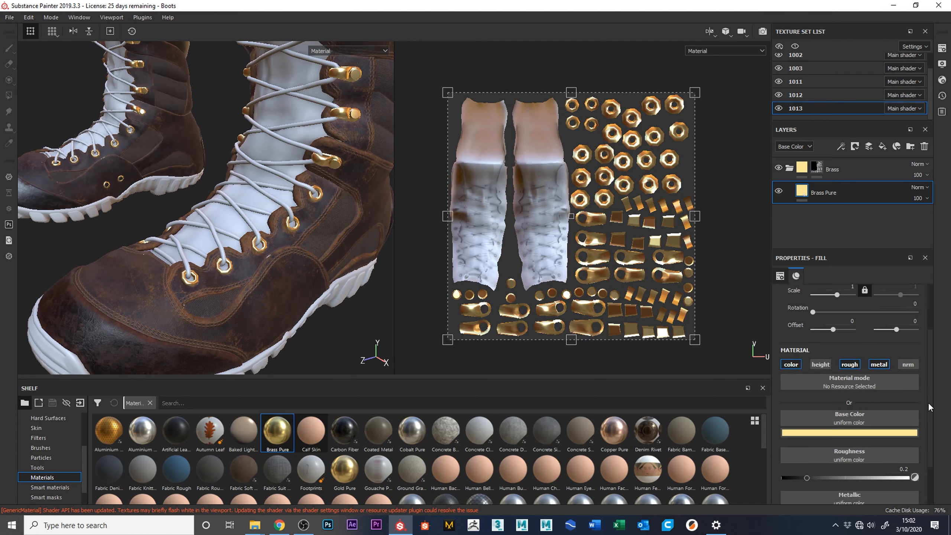
scroll(928, 402, "down", 1)
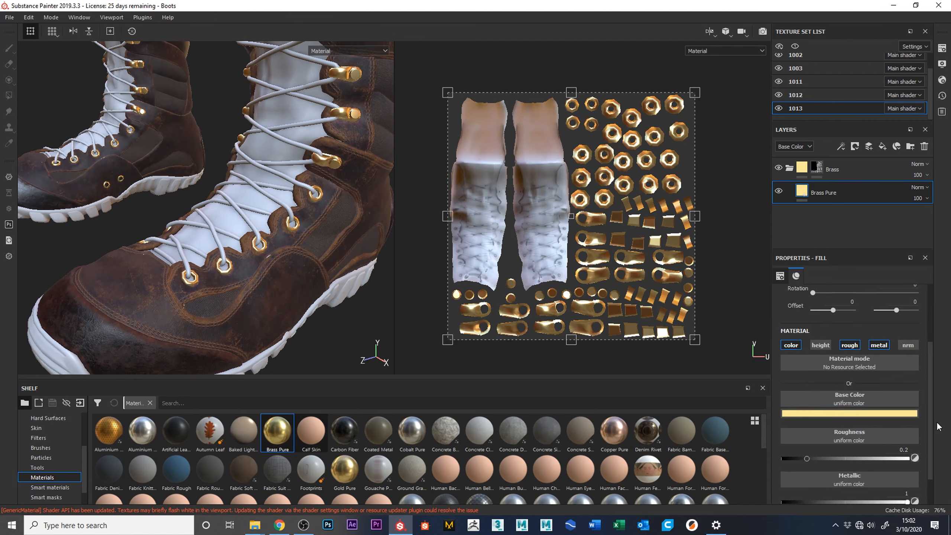
scroll(927, 413, "down", 1)
left_click_drag(807, 434, 833, 437)
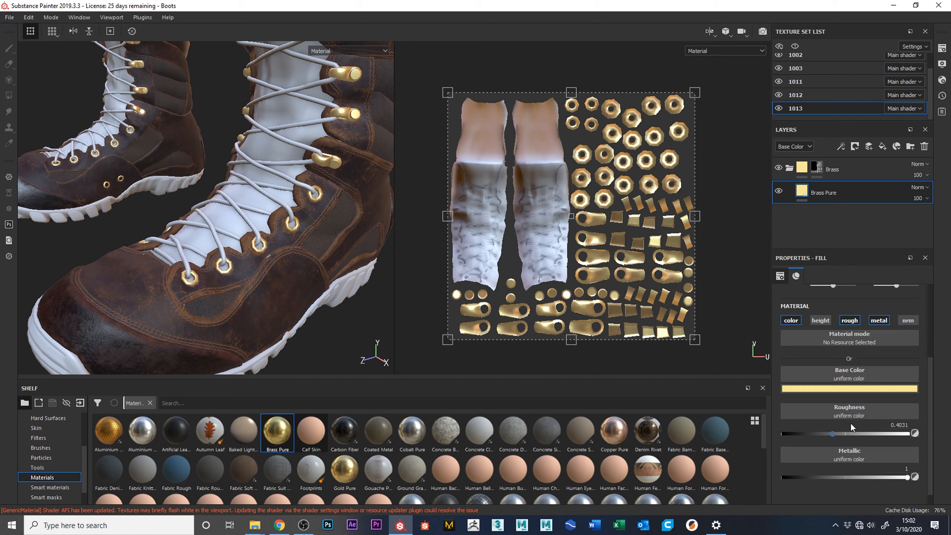
- Darken the Brass Pure base color to a brightness value of about 0.324 and slightly reduce its saturation
left_click(853, 389)
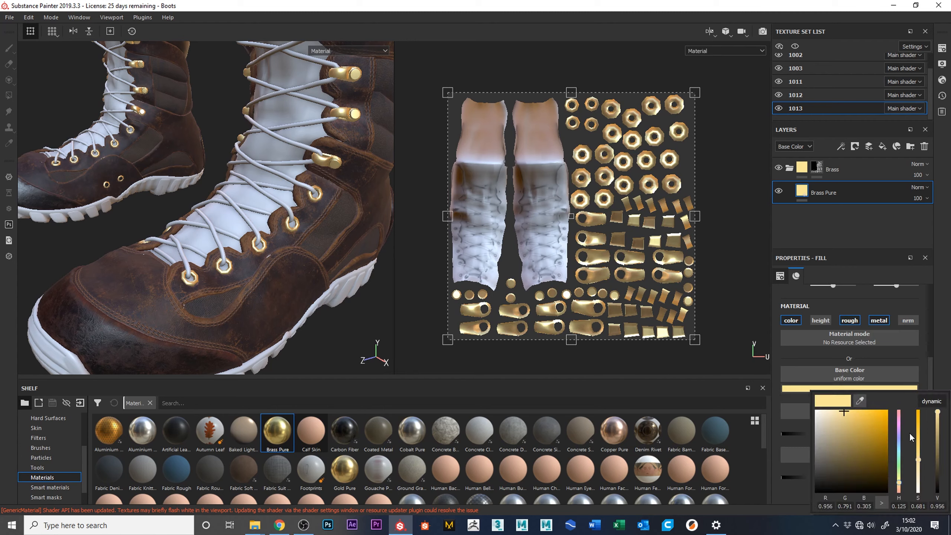
left_click_drag(938, 413, 939, 445)
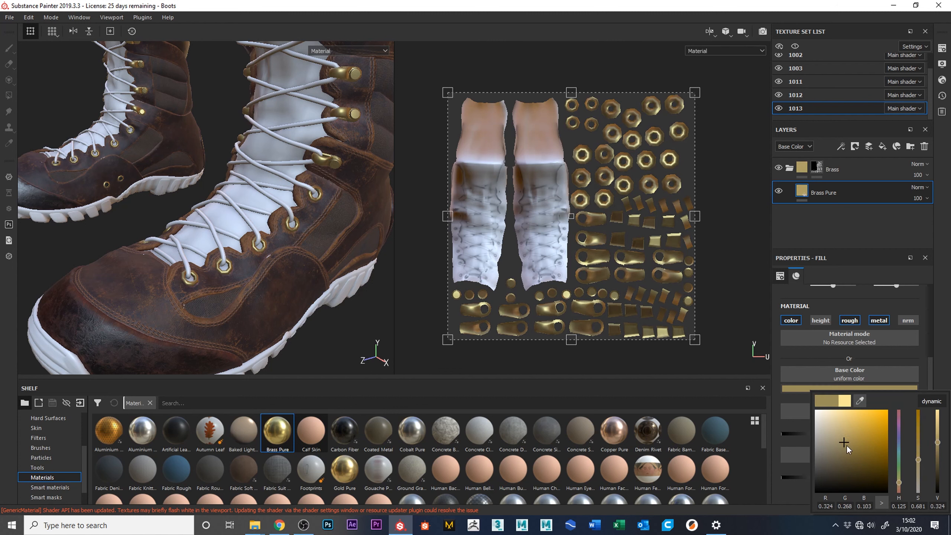
mouse_move(916, 460)
left_mouse_down()
mouse_move(919, 448)
mouse_move(918, 466)
left_mouse_up()
- Fine-tune the Brass Pure roughness to about 0.46 and examine the brass hooks and eyelets on both boots
middle_click_drag(363, 313, 378, 359, "alt")
left_click_drag(354, 310, 308, 252, "alt")
left_click(840, 434)
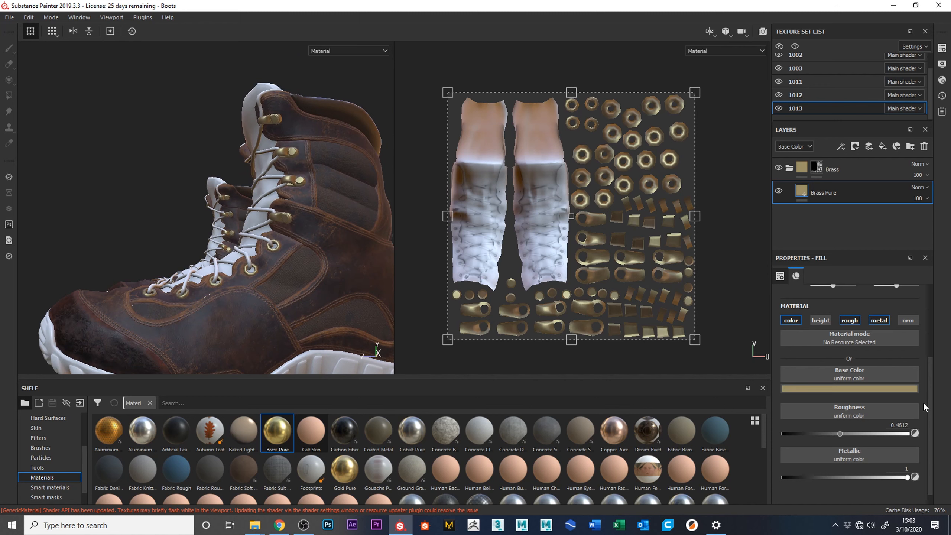
left_click_drag(299, 285, 313, 299, "alt")
left_click_drag(315, 344, 363, 319, "alt")
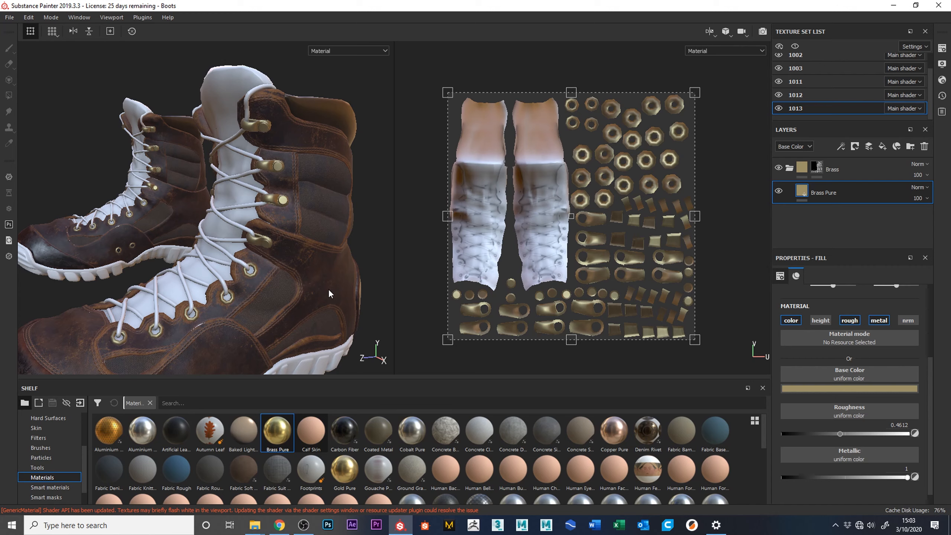
mouse_move(370, 288)
middle_mouse_down("alt")
mouse_move(376, 297)
mouse_move(375, 277)
middle_mouse_up("alt")
right_click_drag(341, 295, 399, 384, "alt")
middle_click_drag(388, 342, 401, 306, "alt")
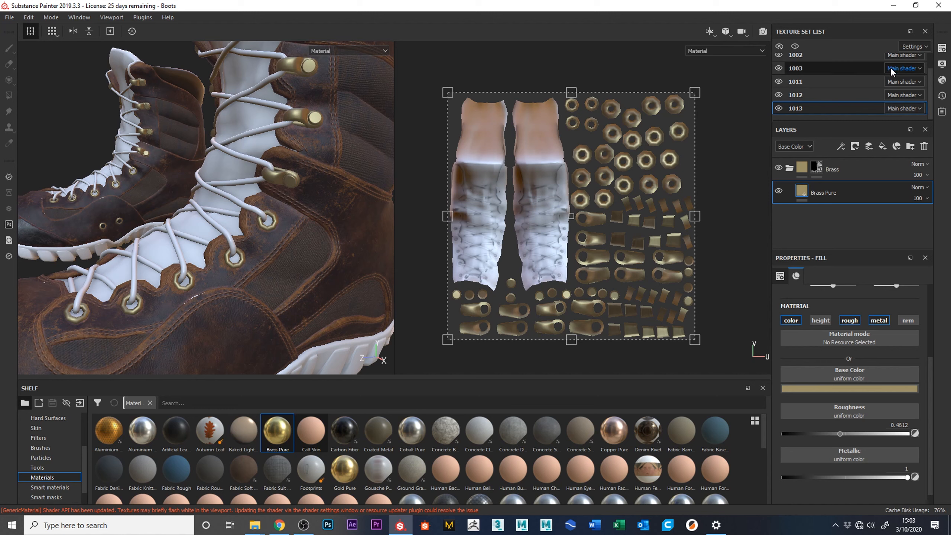
- Add a fill layer above Brass Pure in the Brass folder and name it Grunge
left_click(882, 147)
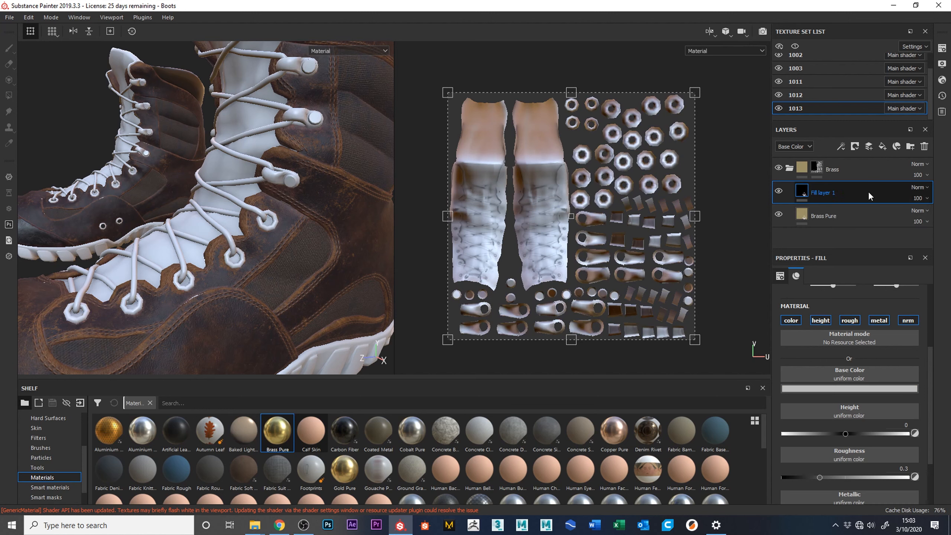
double_click(818, 194)
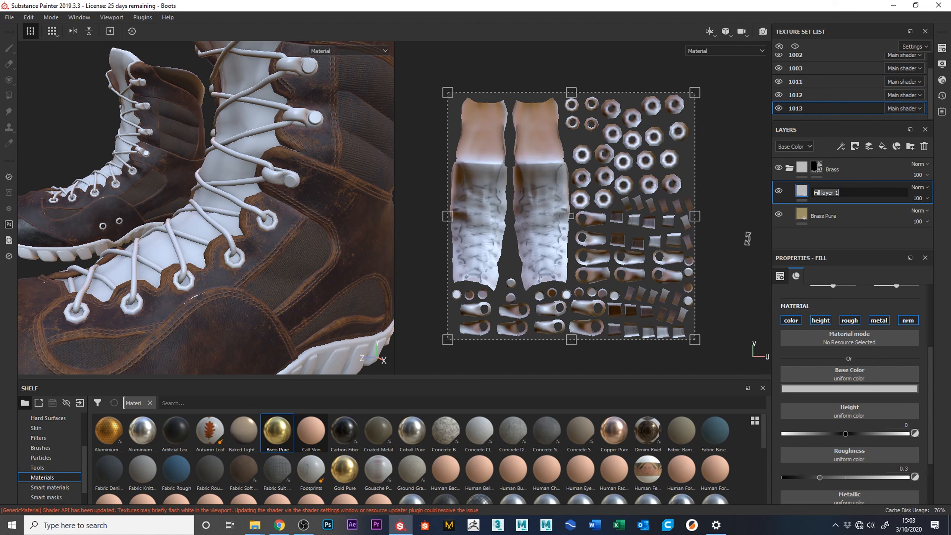
type("GR")
type("runge")
key("Return")
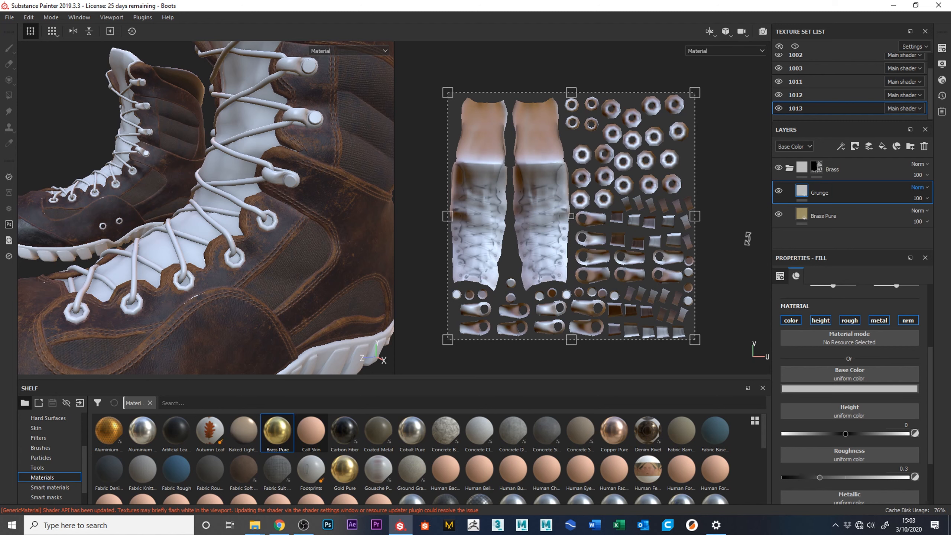
- Give the Grunge layer a near-black base color of about 0.038 brightness and disable its metal and height channels
left_click(853, 389)
left_click_drag(821, 471, 817, 474)
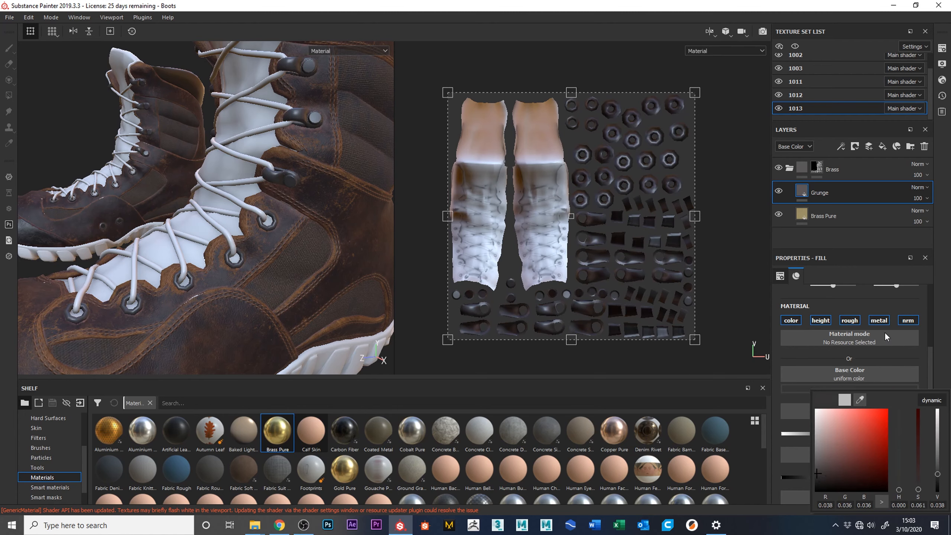
left_click(880, 321)
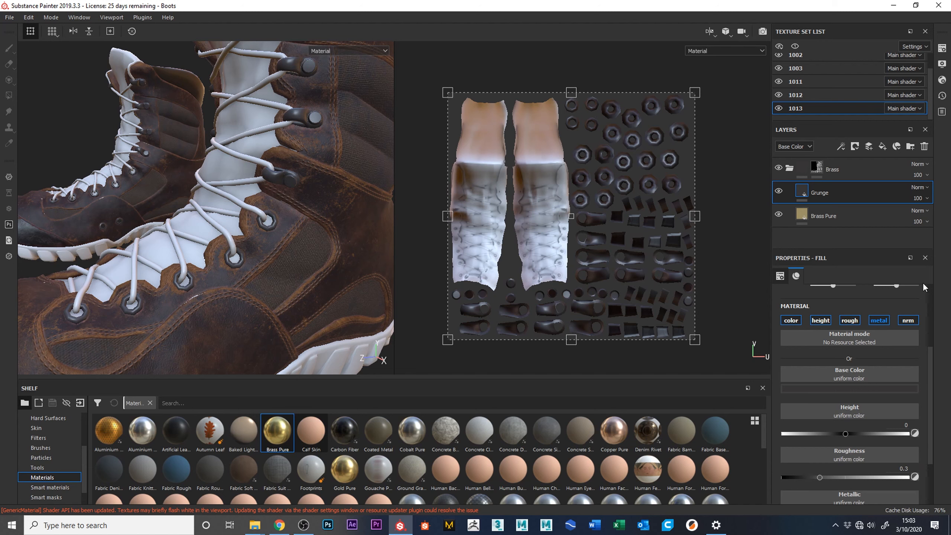
left_click(879, 322)
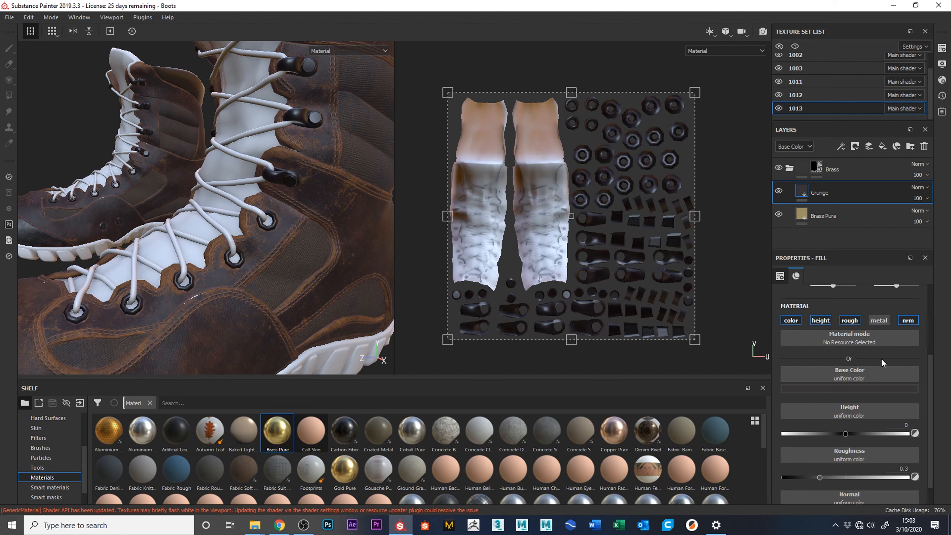
left_click(821, 320)
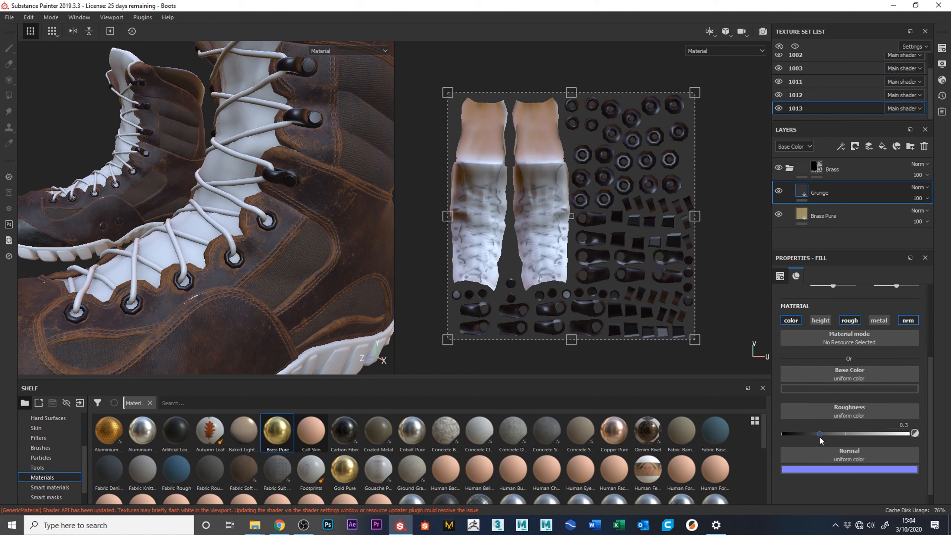
- Set the Grunge layer's roughness to about 0.74 and mask the layer with the Rust smart mask
left_click(863, 434)
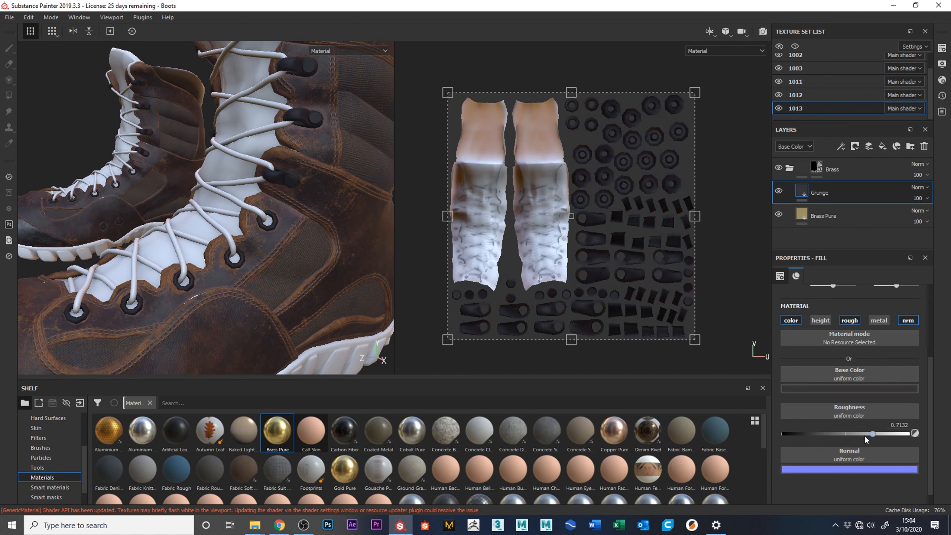
left_click_drag(873, 434, 874, 434)
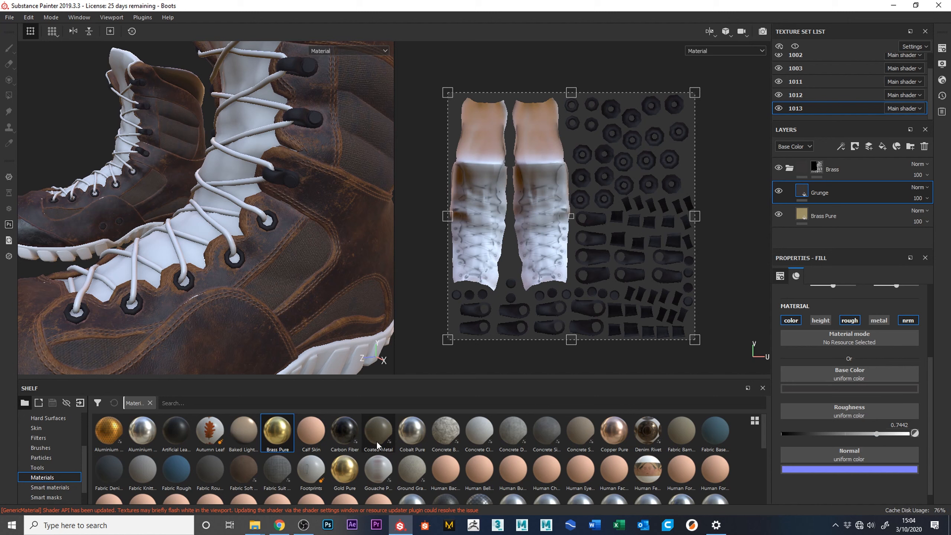
scroll(83, 462, "down", 2)
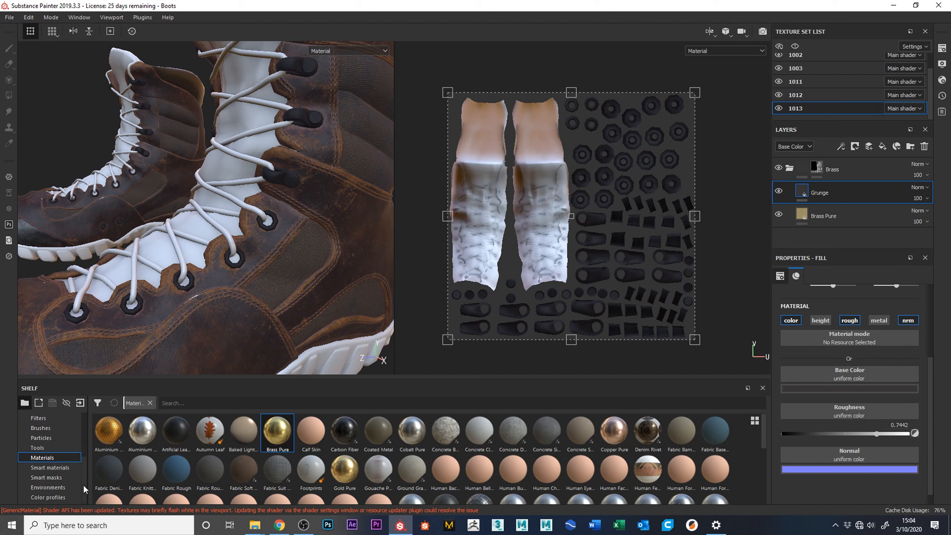
left_click(56, 478)
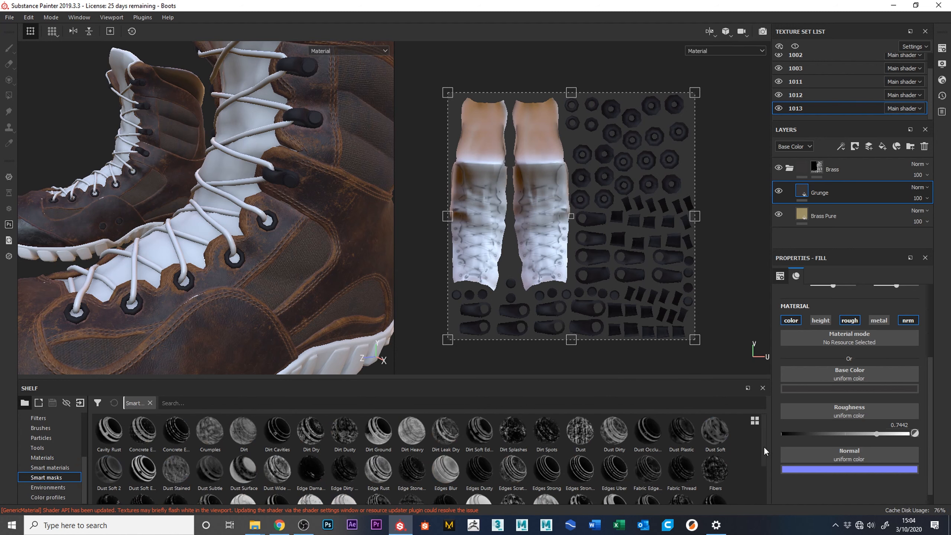
left_click_drag(762, 455, 763, 478)
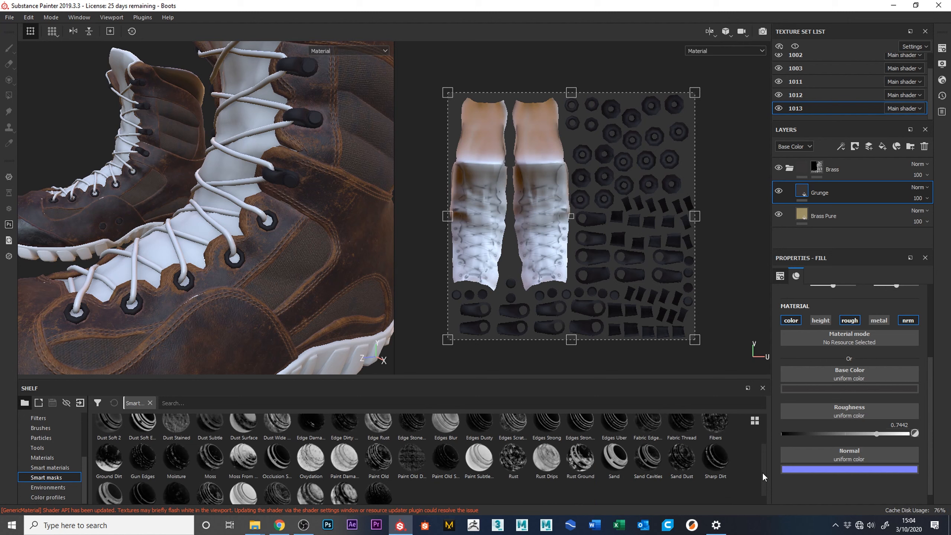
left_click_drag(514, 460, 825, 204)
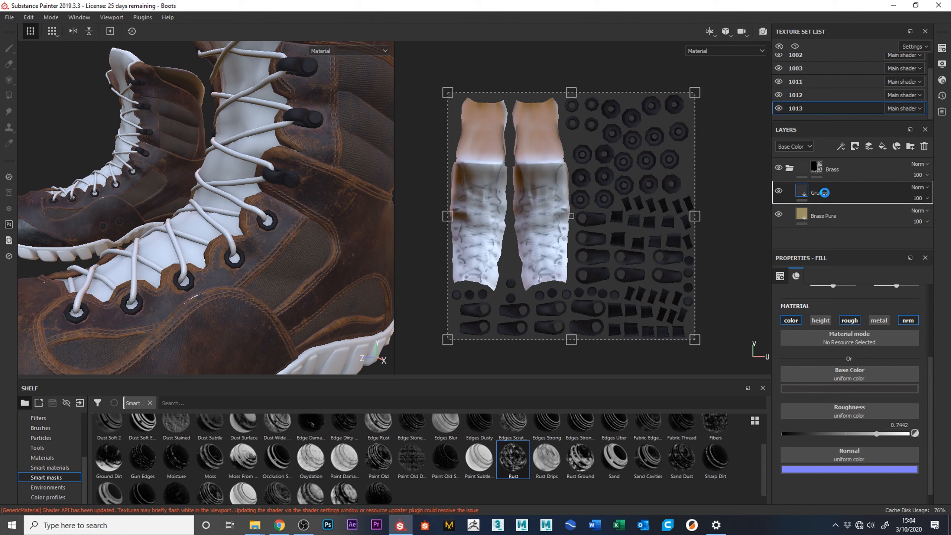
left_click_drag(824, 193, 825, 192)
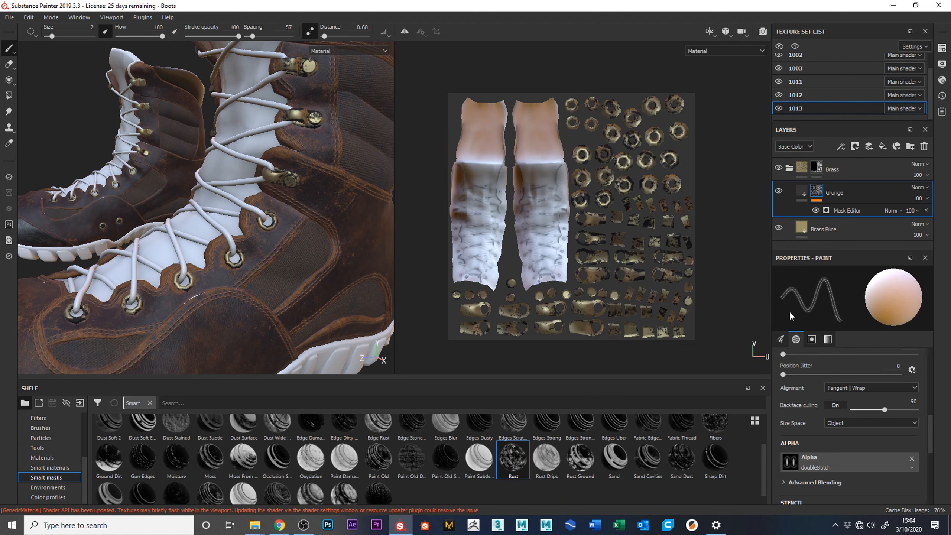
- Lower the Mask Editor opacity on the Grunge mask to 39 and add a Blur filter above it with intensity 0.28
left_click(911, 210)
left_click_drag(947, 228, 923, 227)
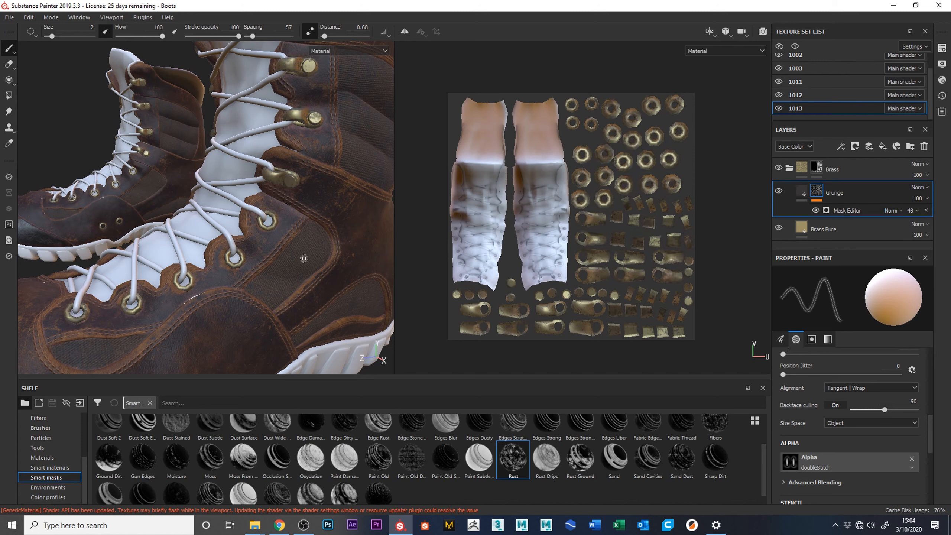
right_click_drag(300, 214, 288, 315, "alt")
left_click_drag(289, 315, 330, 337, "alt")
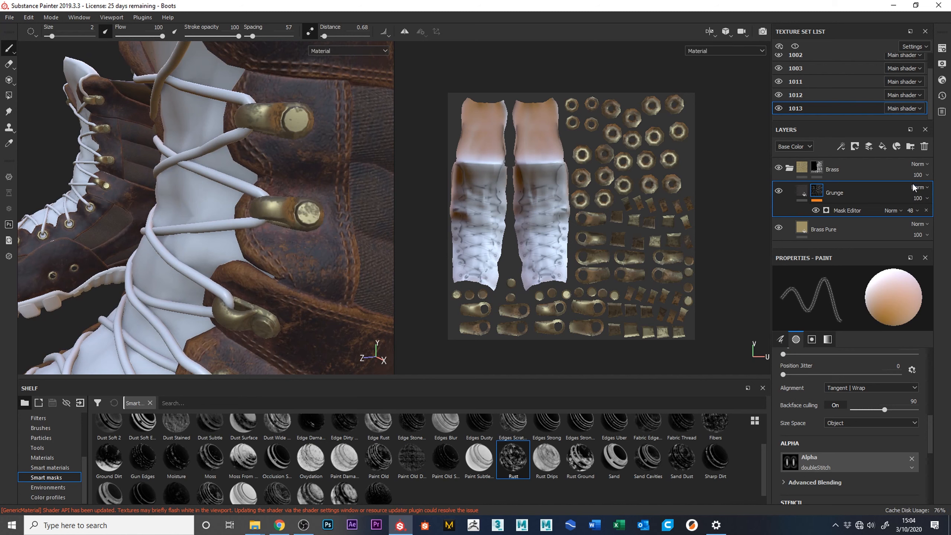
mouse_move(921, 227)
left_mouse_down()
mouse_move(948, 227)
mouse_move(921, 233)
left_mouse_up()
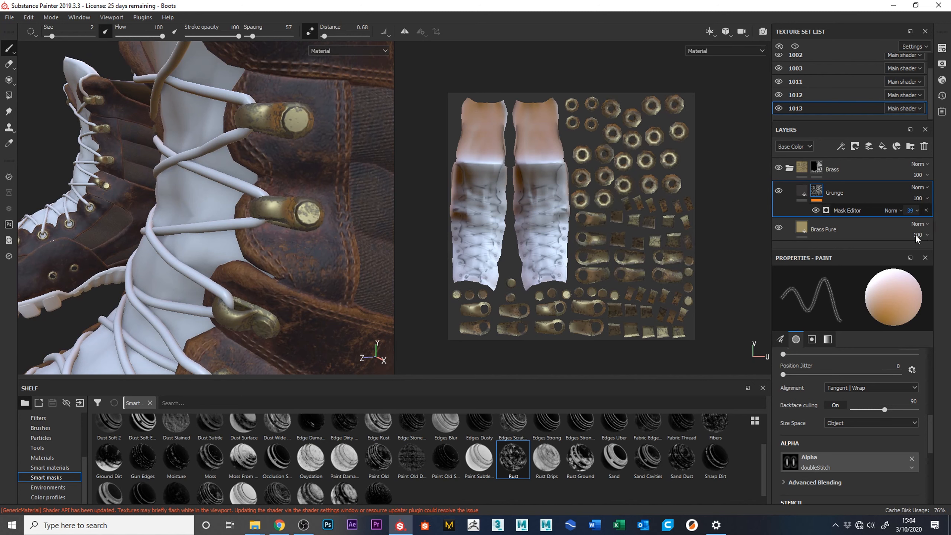
left_click(841, 146)
left_click(867, 220)
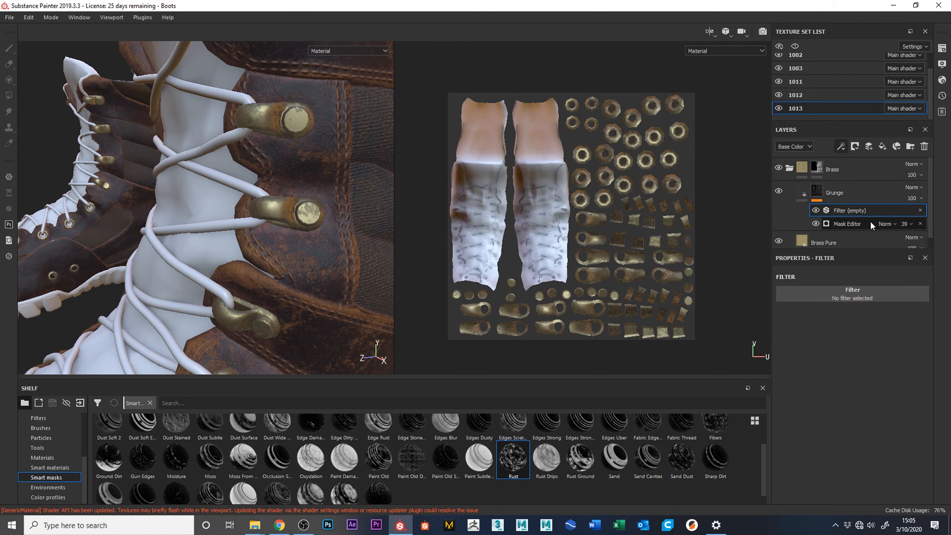
left_click(857, 295)
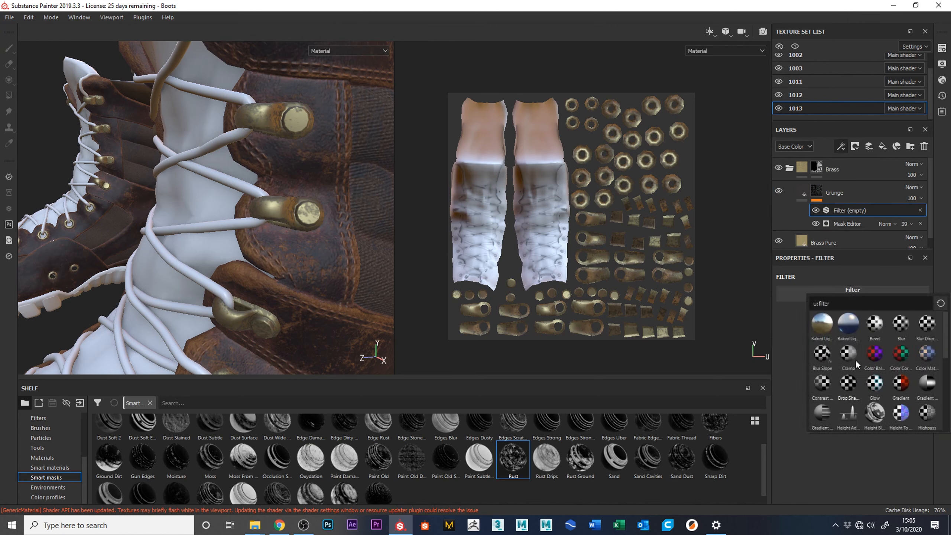
left_click(901, 325)
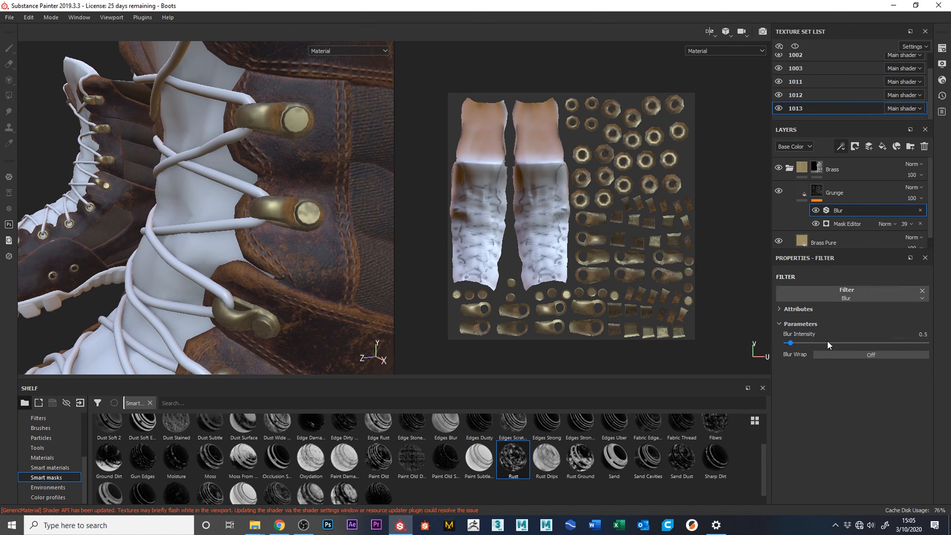
left_click_drag(791, 344, 788, 344)
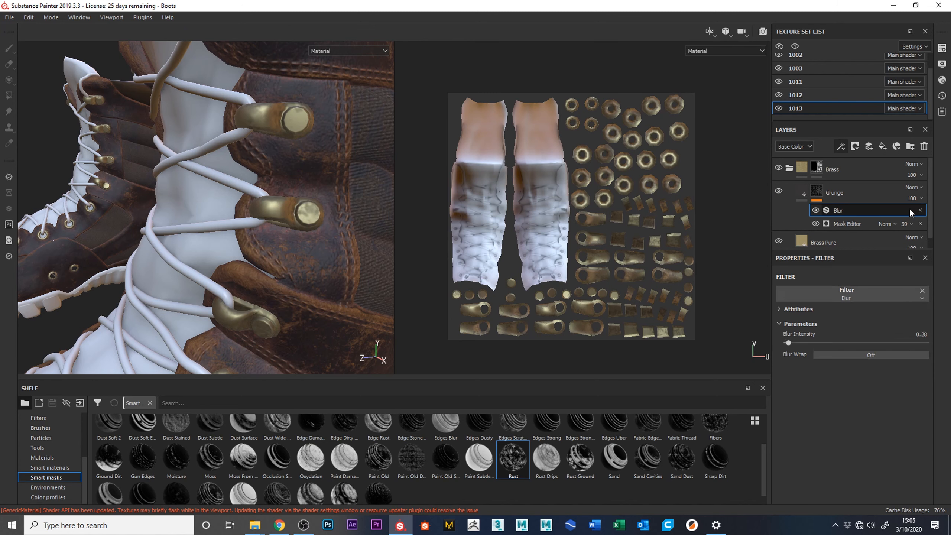
- Fine-tune the Grunge mask with a Mask Editor opacity of 44 and a Blur intensity of 0.34
left_click(905, 225)
left_click_drag(926, 242, 948, 244)
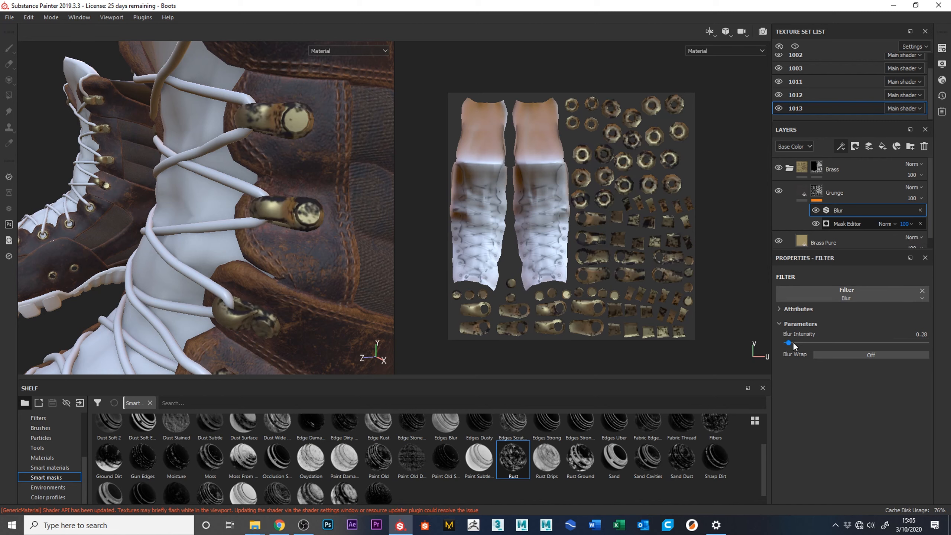
left_click_drag(789, 343, 792, 344)
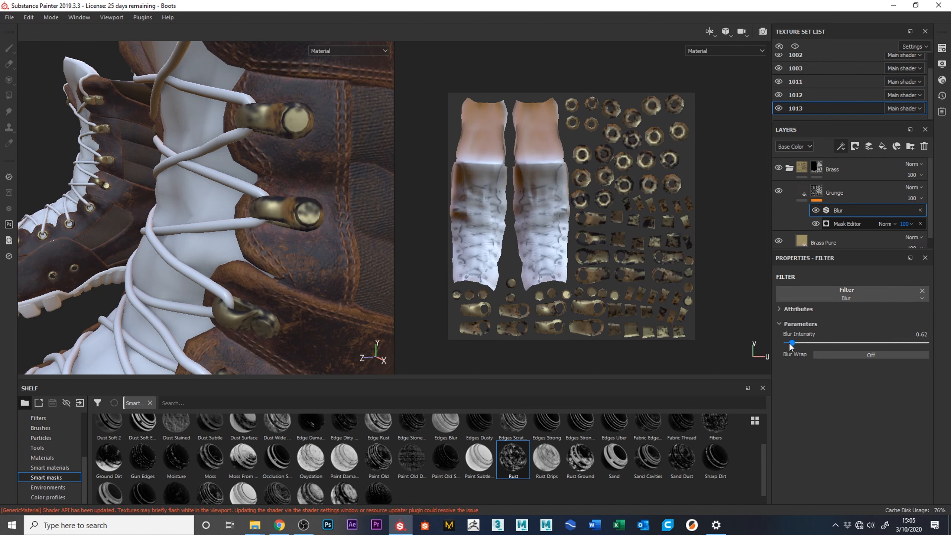
left_click(911, 224)
left_click_drag(946, 241, 919, 243)
left_click_drag(790, 344, 788, 343)
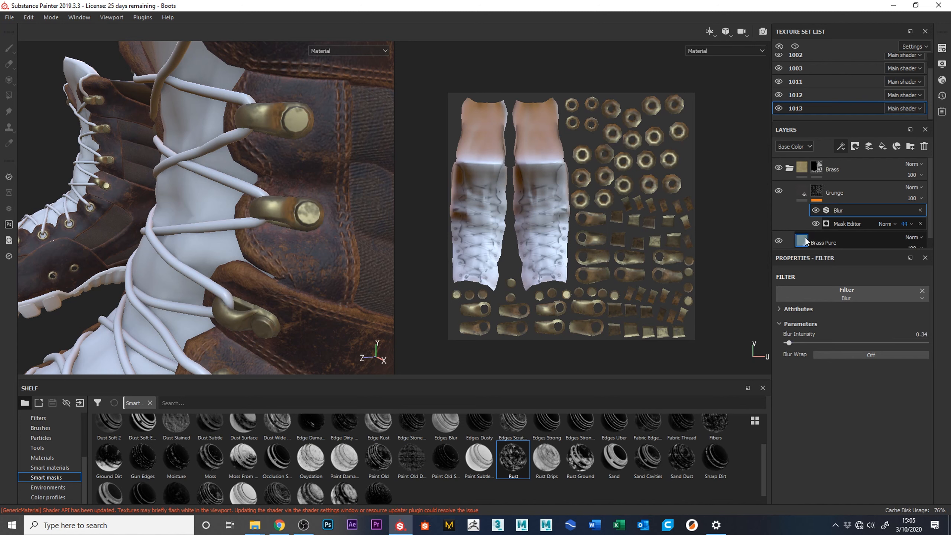
- Add the Rust Coarse material as a layer above Grunge in the Brass folder, keeping its metal channel enabled
mouse_move(805, 241)
left_click(837, 185)
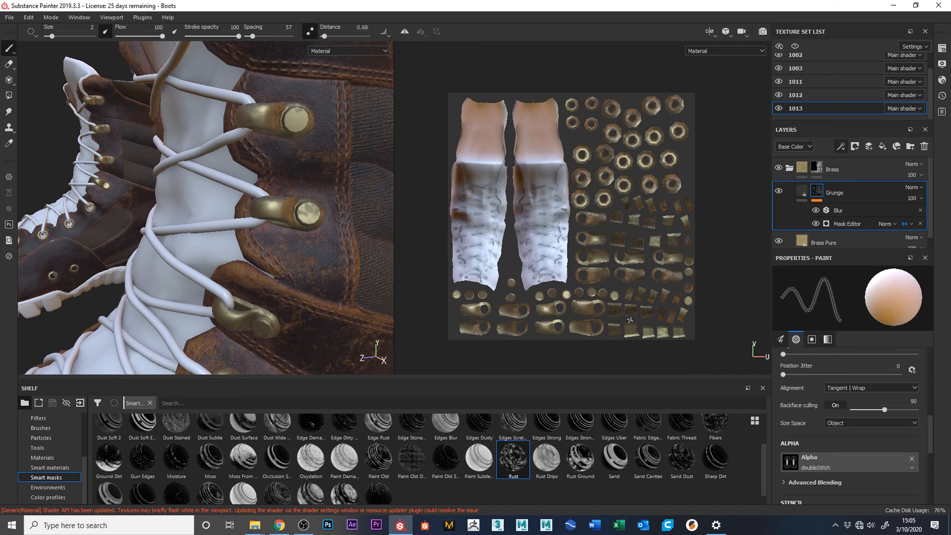
left_click(47, 459)
scroll(763, 438, "down", 5)
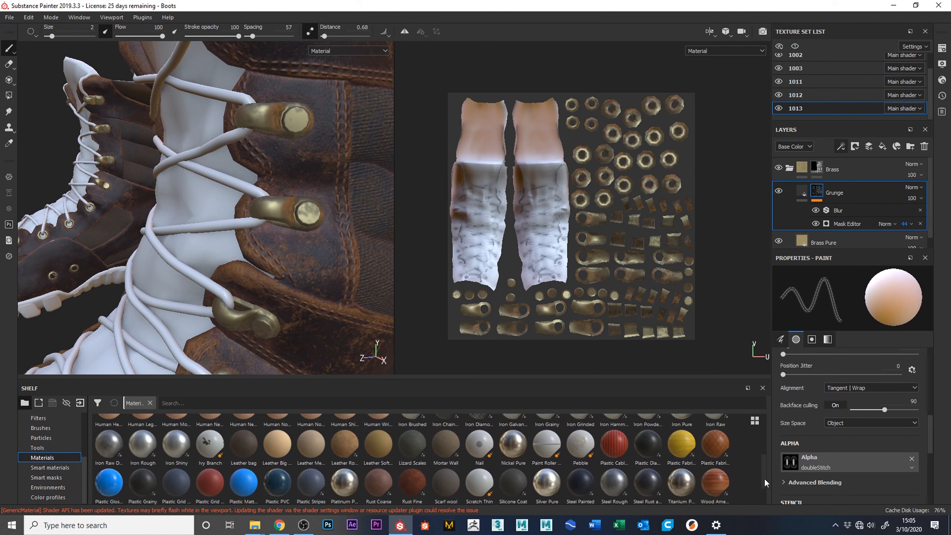
left_click_drag(379, 473, 843, 184)
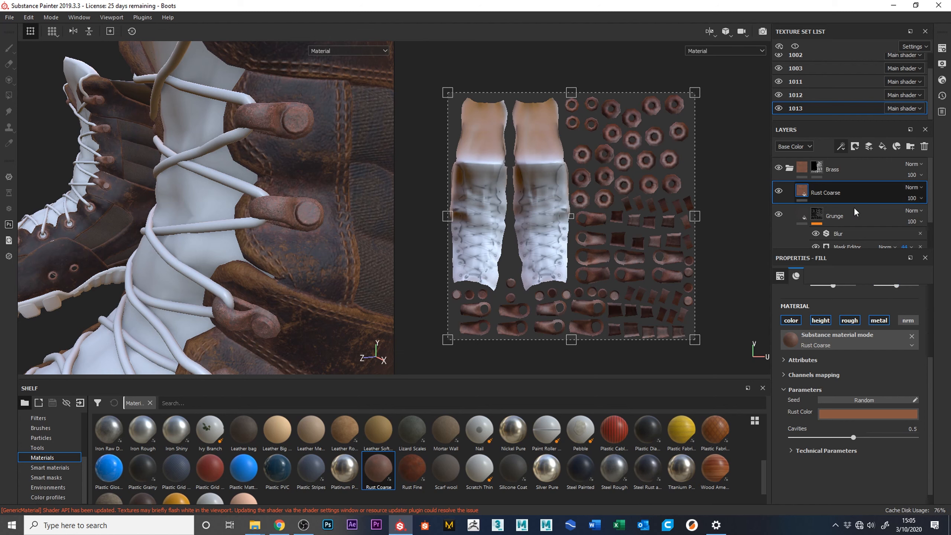
left_click(883, 320)
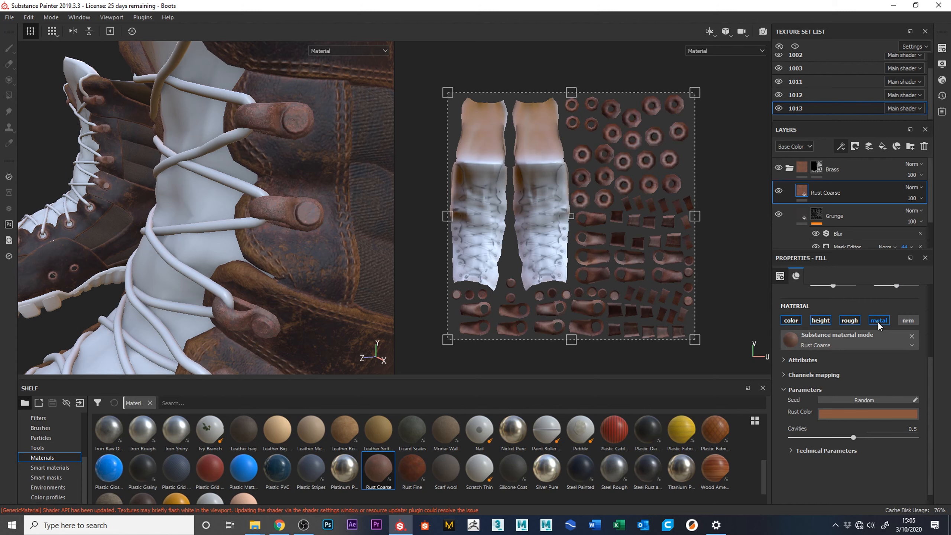
left_click(877, 321)
- Give the Rust Coarse layer a black mask driven by a Dirt generator with the dirt level set to 0.6
left_click(855, 146)
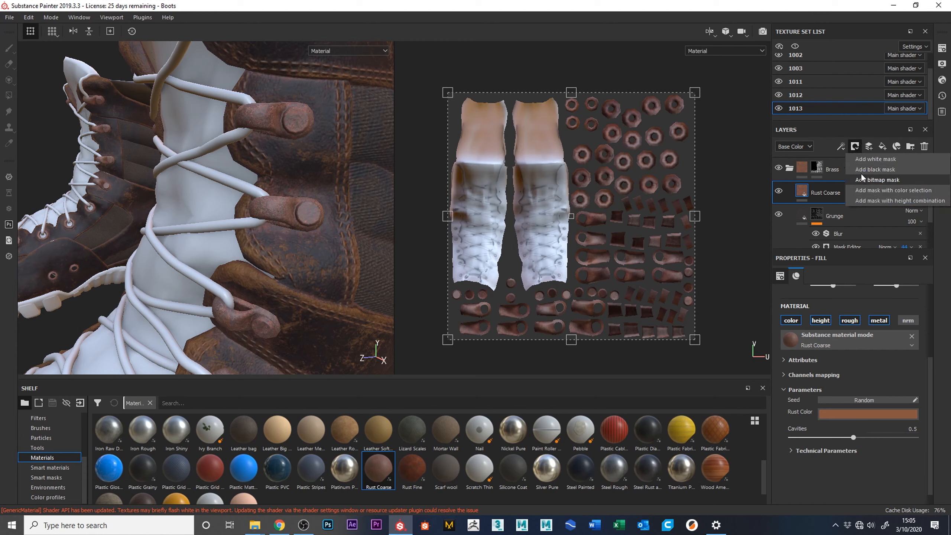
left_click(860, 174)
left_click(843, 146)
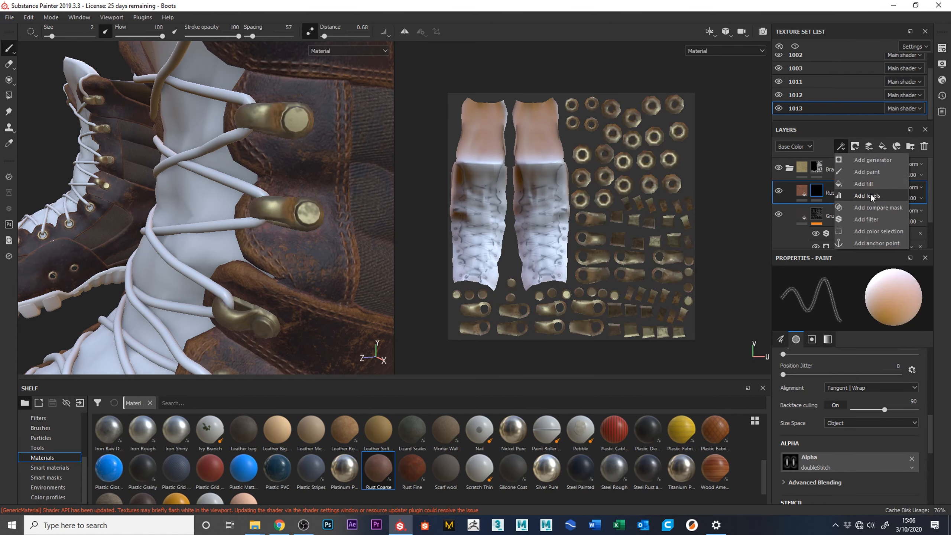
left_click(872, 159)
left_click(875, 295)
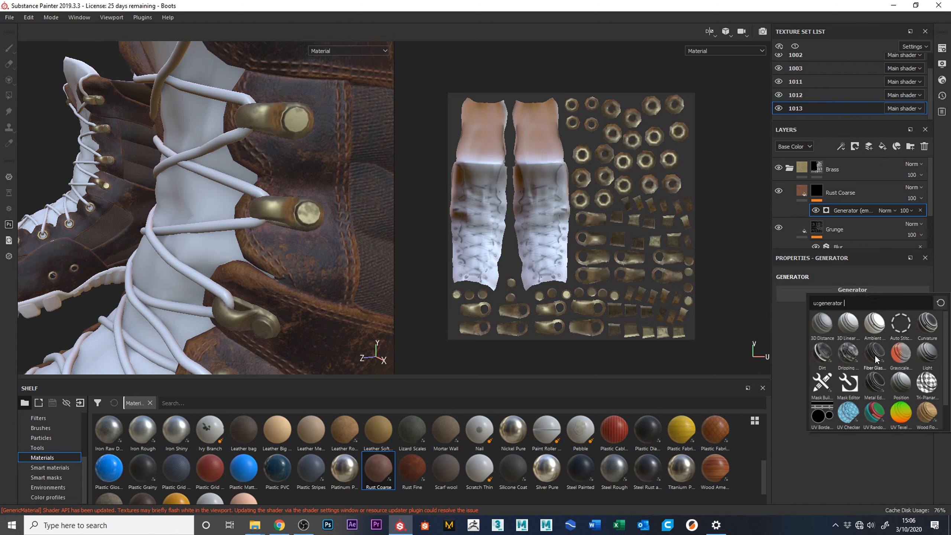
left_click(821, 356)
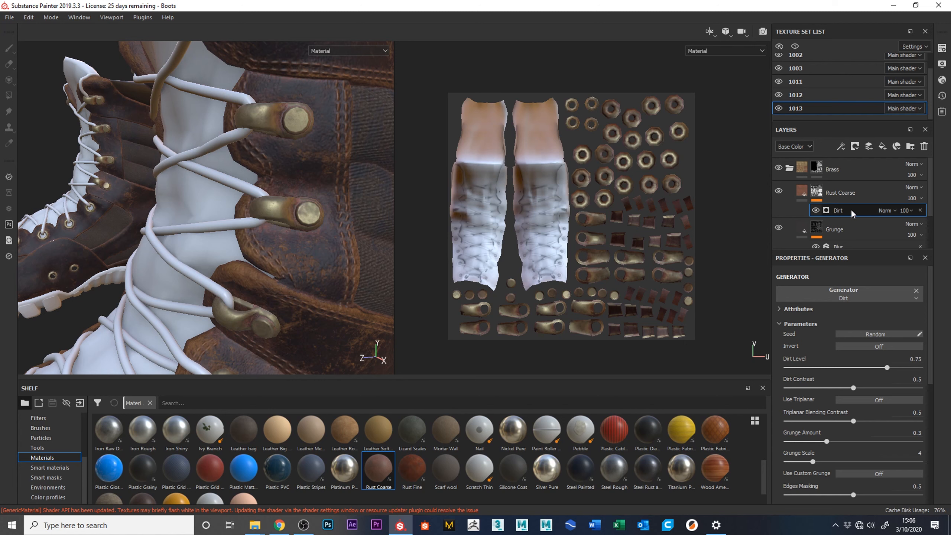
left_click_drag(886, 368, 867, 367)
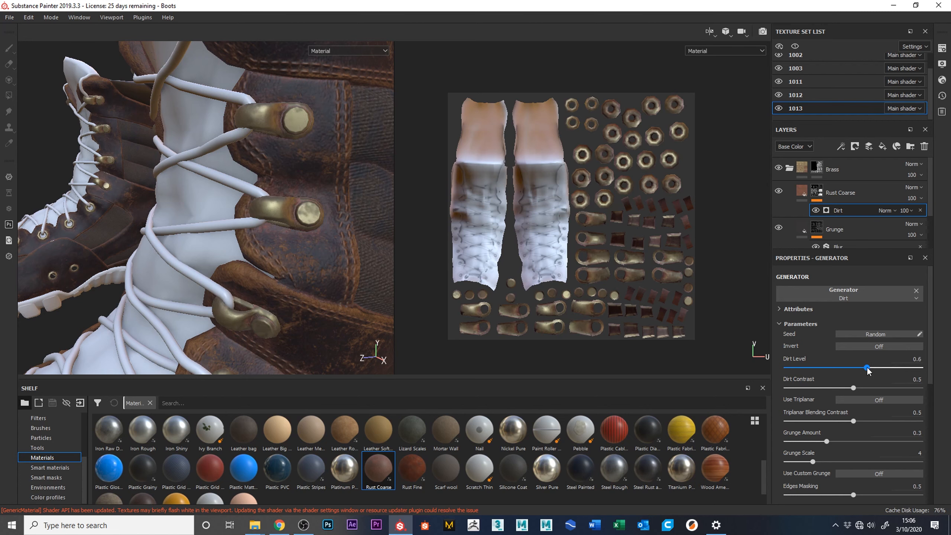
- Compare the brass hardware with the Rust Coarse layer hidden and shown, and examine both boots from several angles
left_click(779, 192)
left_click(779, 192)
left_click(778, 192)
left_click(778, 192)
left_click(779, 191)
left_click(779, 191)
left_click_drag(326, 350, 221, 166, "alt")
left_click_drag(299, 232, 350, 294, "alt")
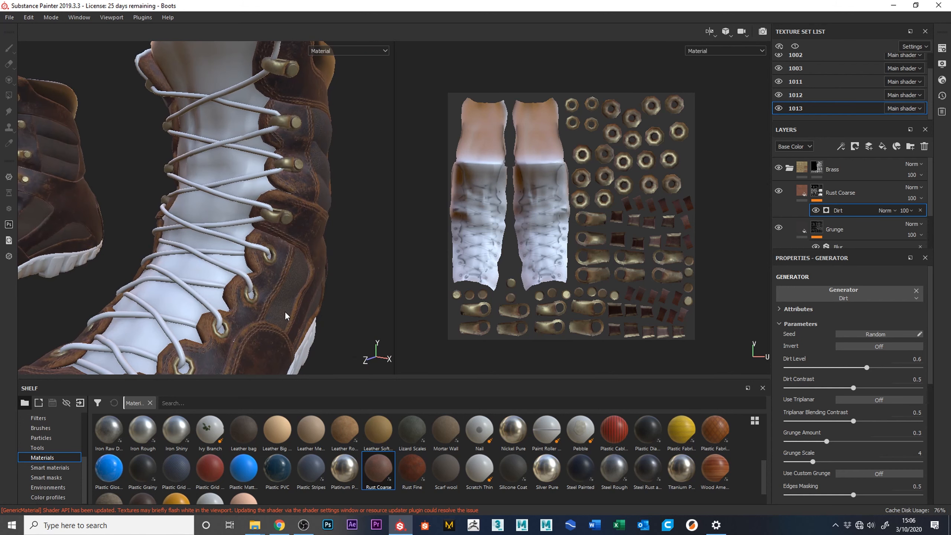
right_click_drag(363, 316, 304, 155, "alt")
left_click_drag(361, 315, 288, 298, "alt")
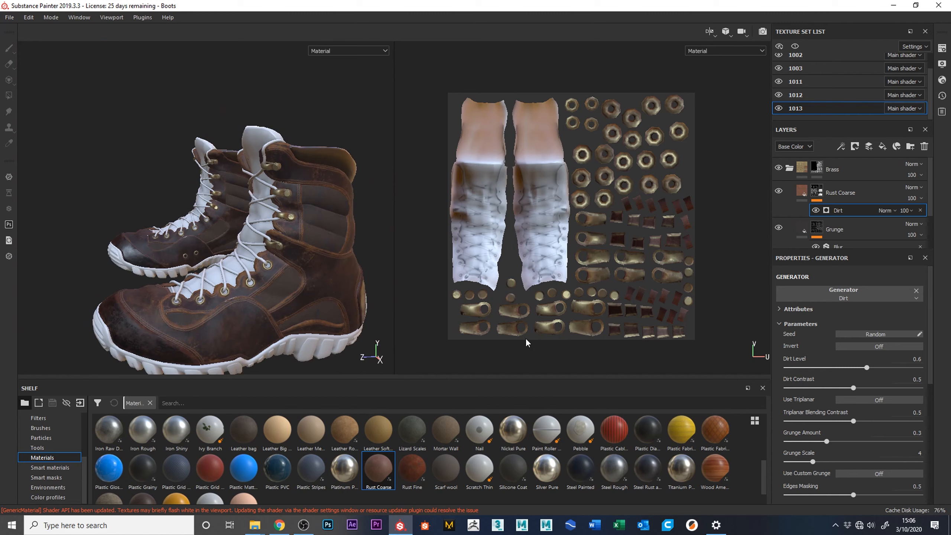
left_click_drag(422, 312, 365, 240, "alt")
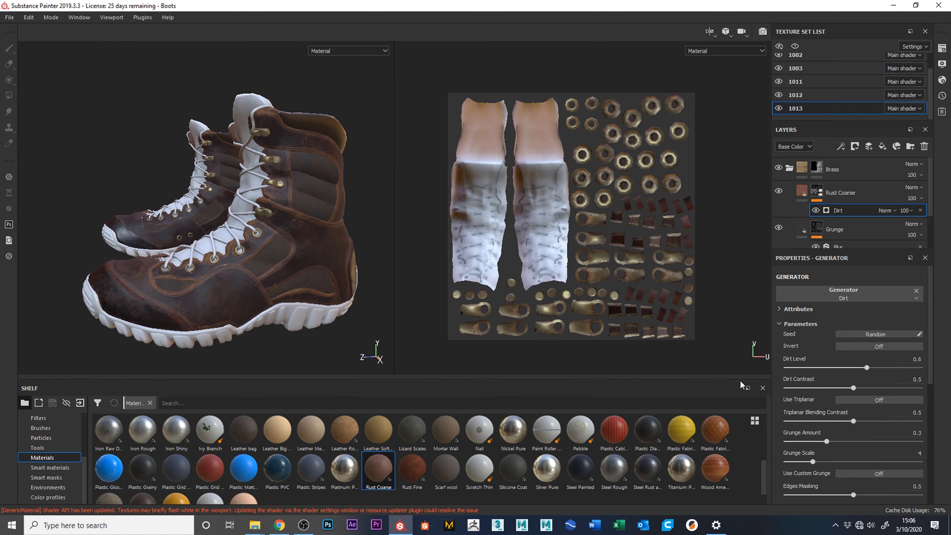